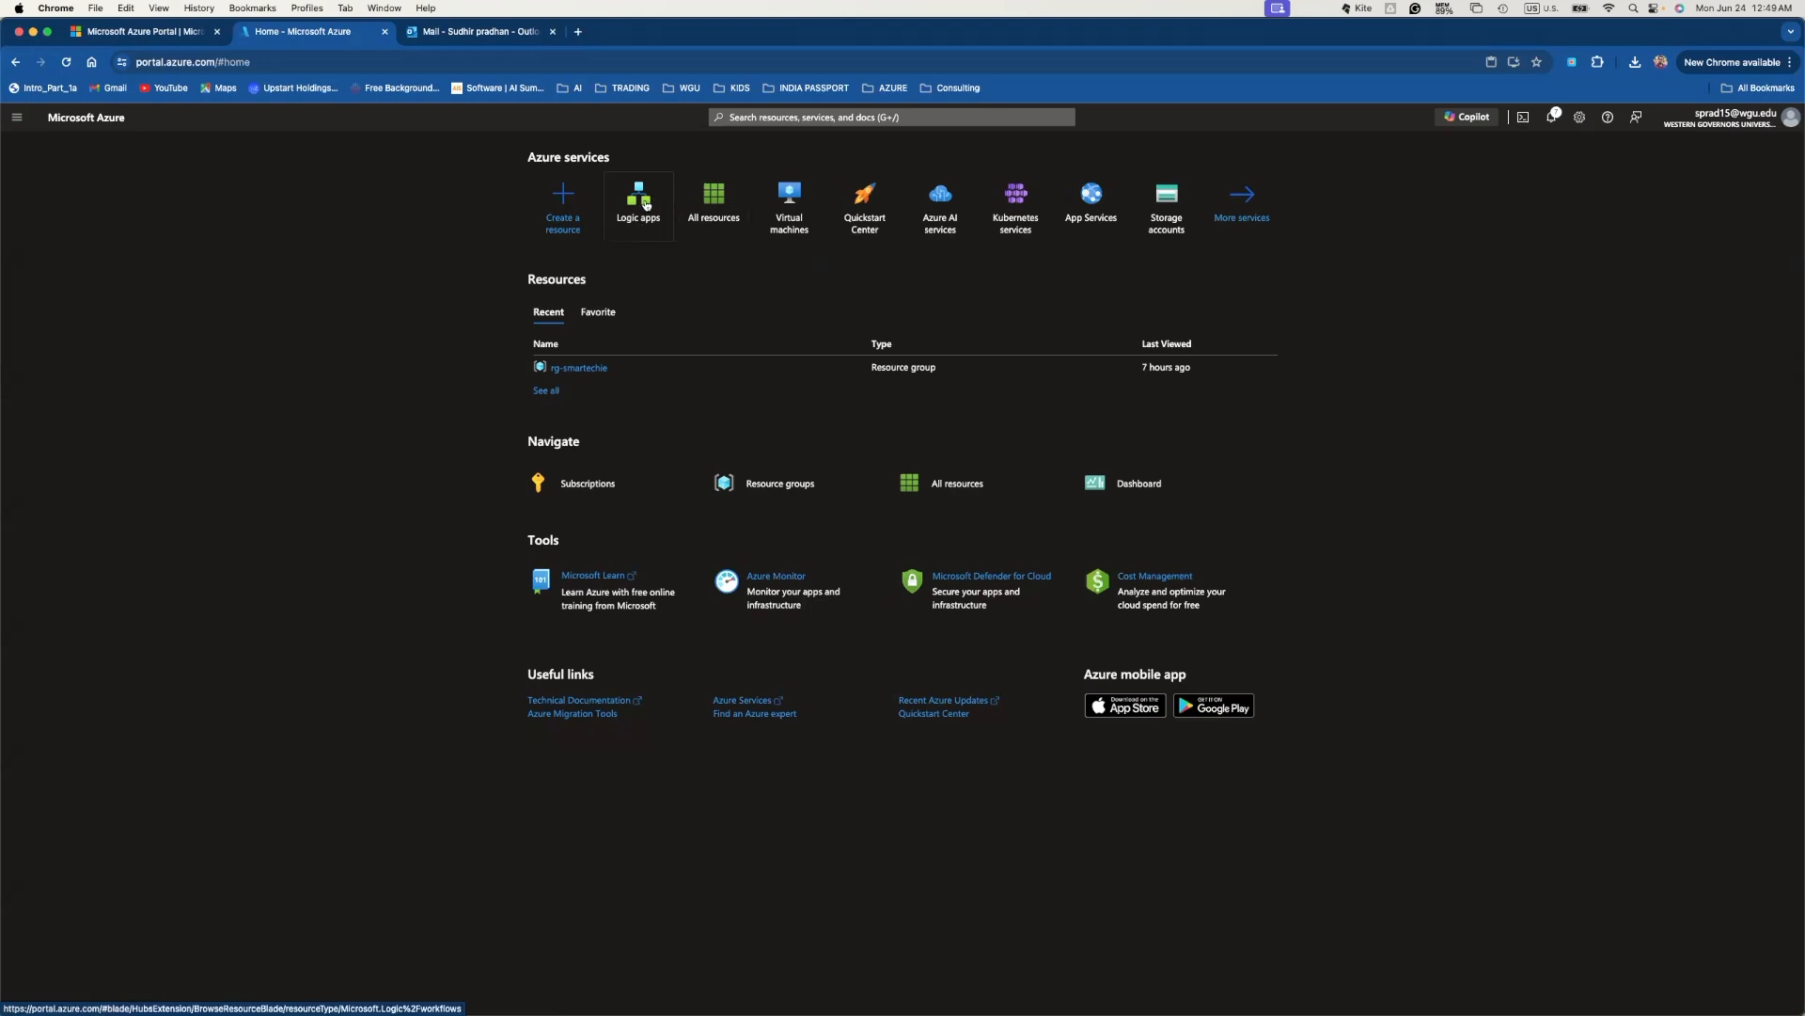
- Search the portal for 'logic' and open the empty Logic apps list
{"action": "mouse_move", "coordinate": [646, 205]}
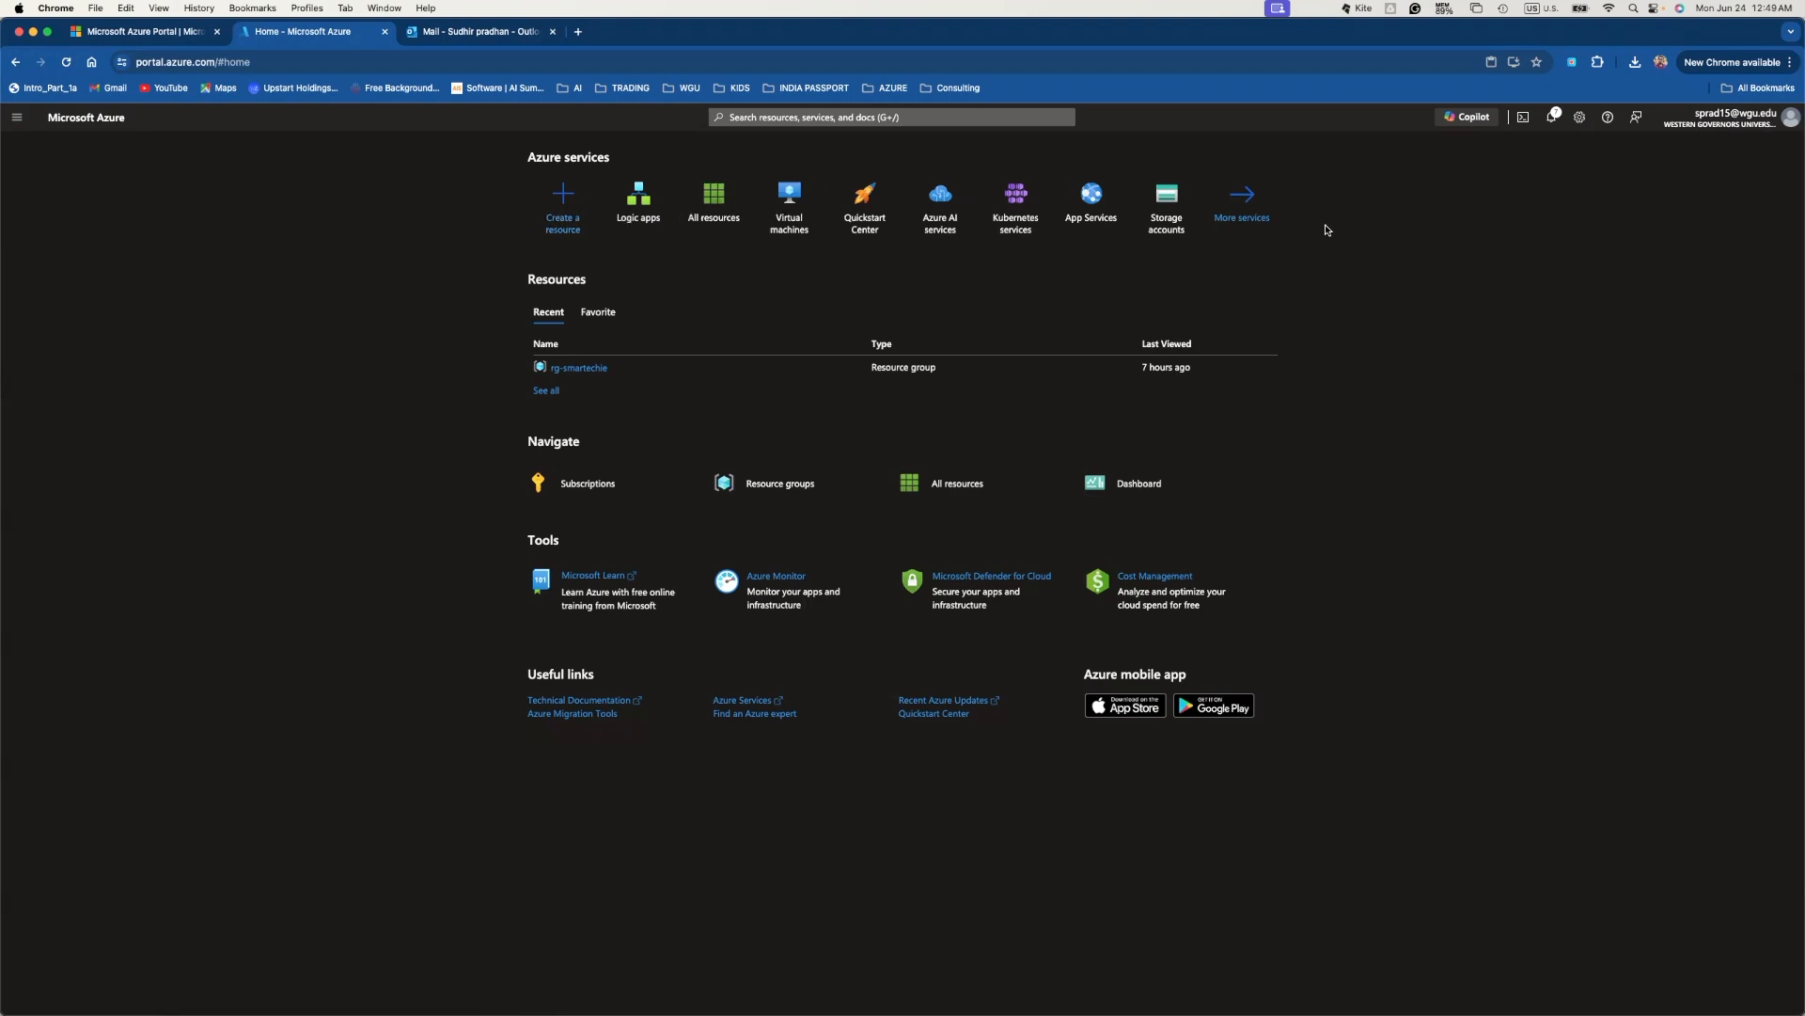
{"action": "left_click", "coordinate": [909, 121]}
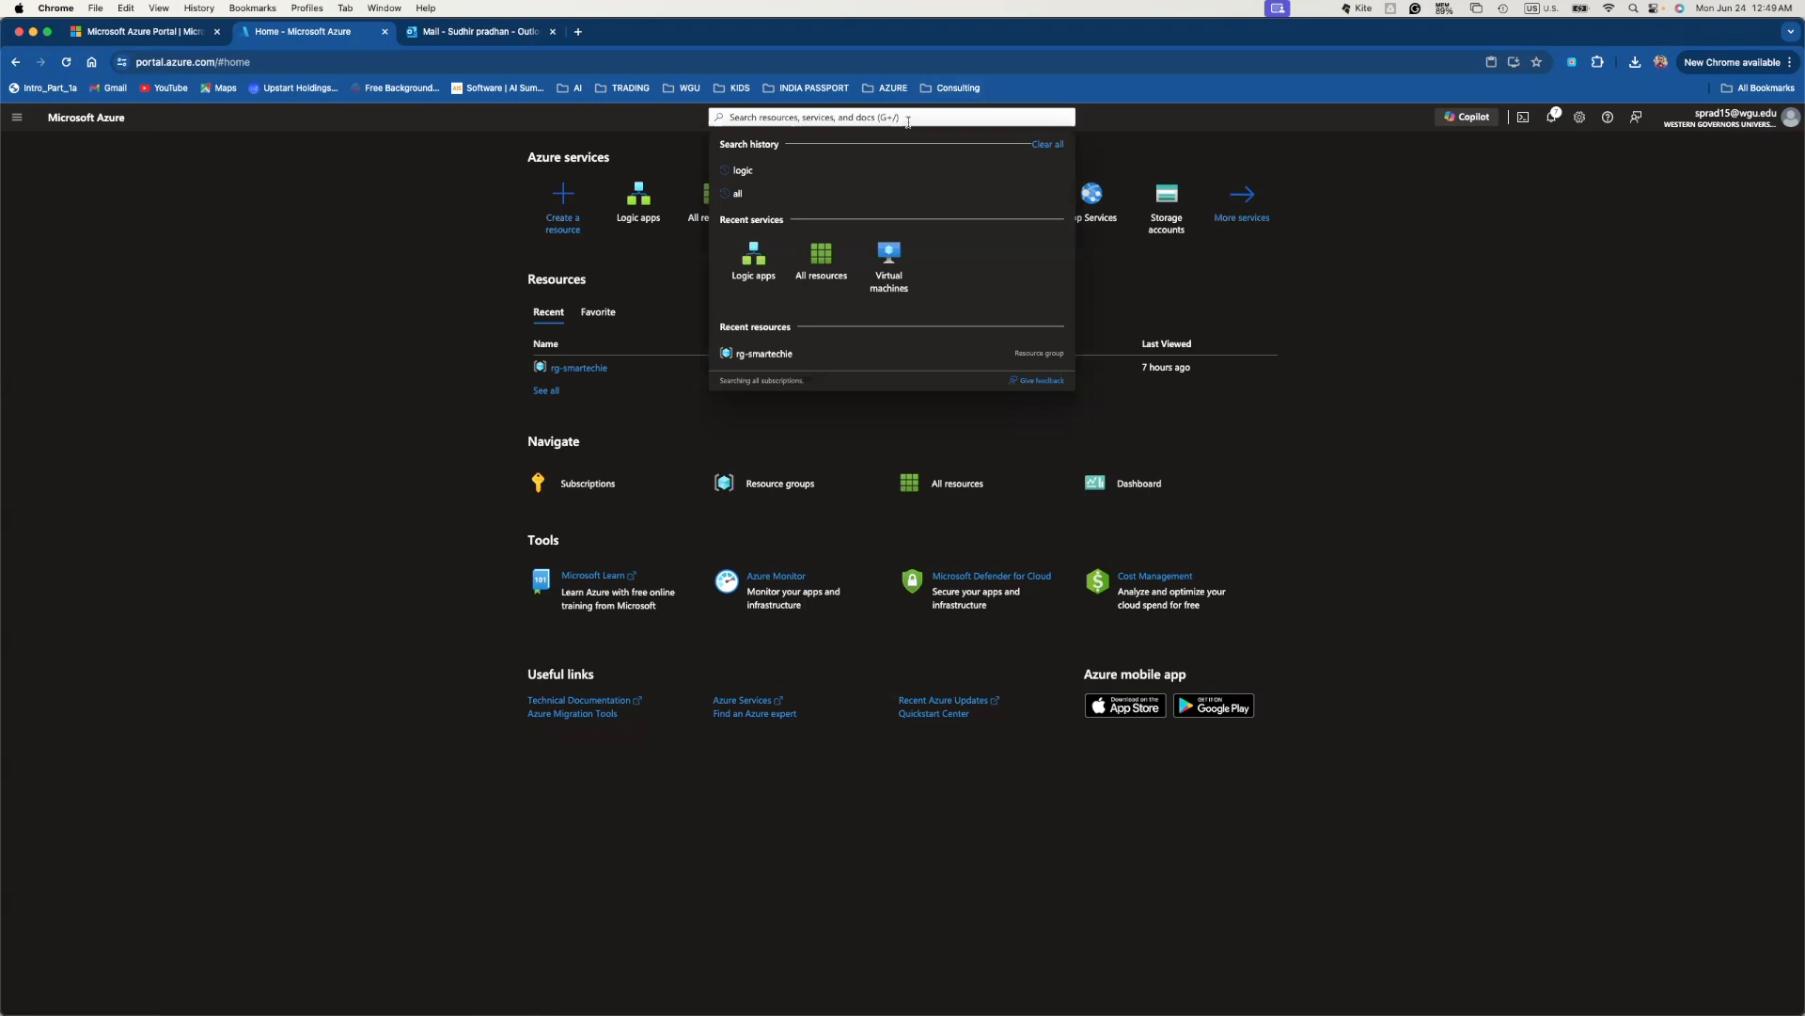
{"action": "type", "text": "logic"}
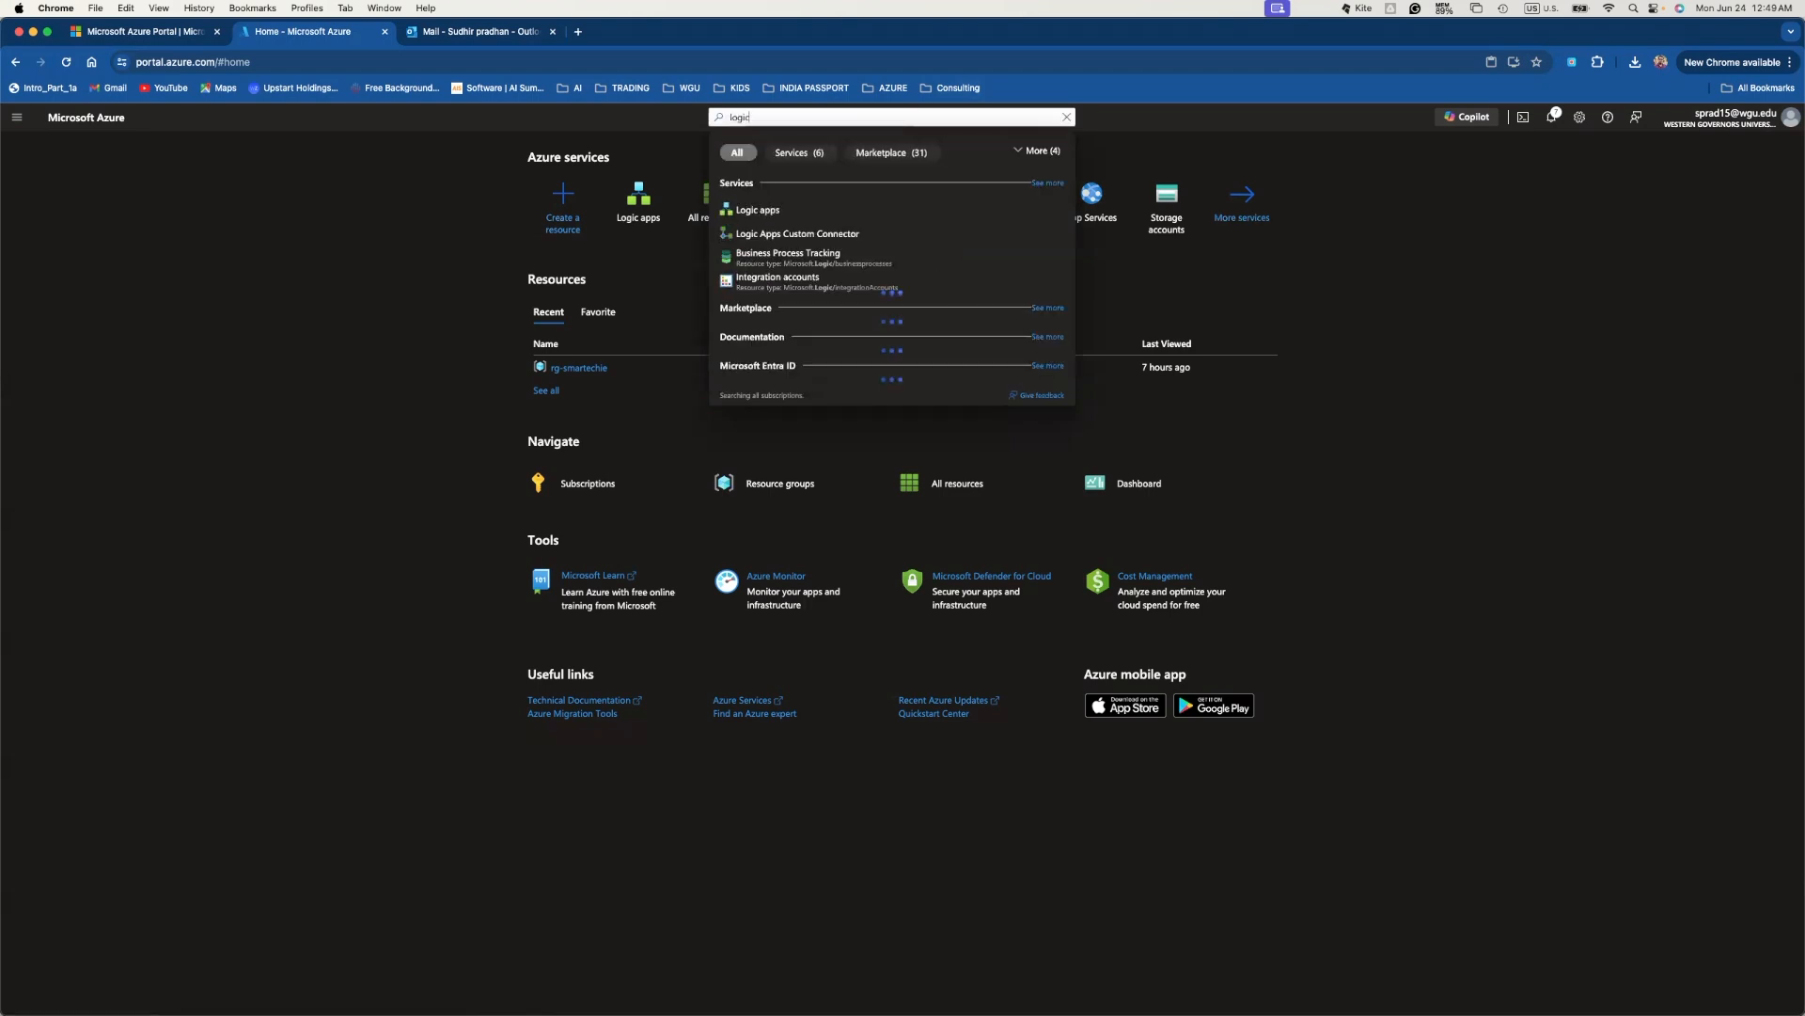
{"action": "left_click", "coordinate": [769, 216]}
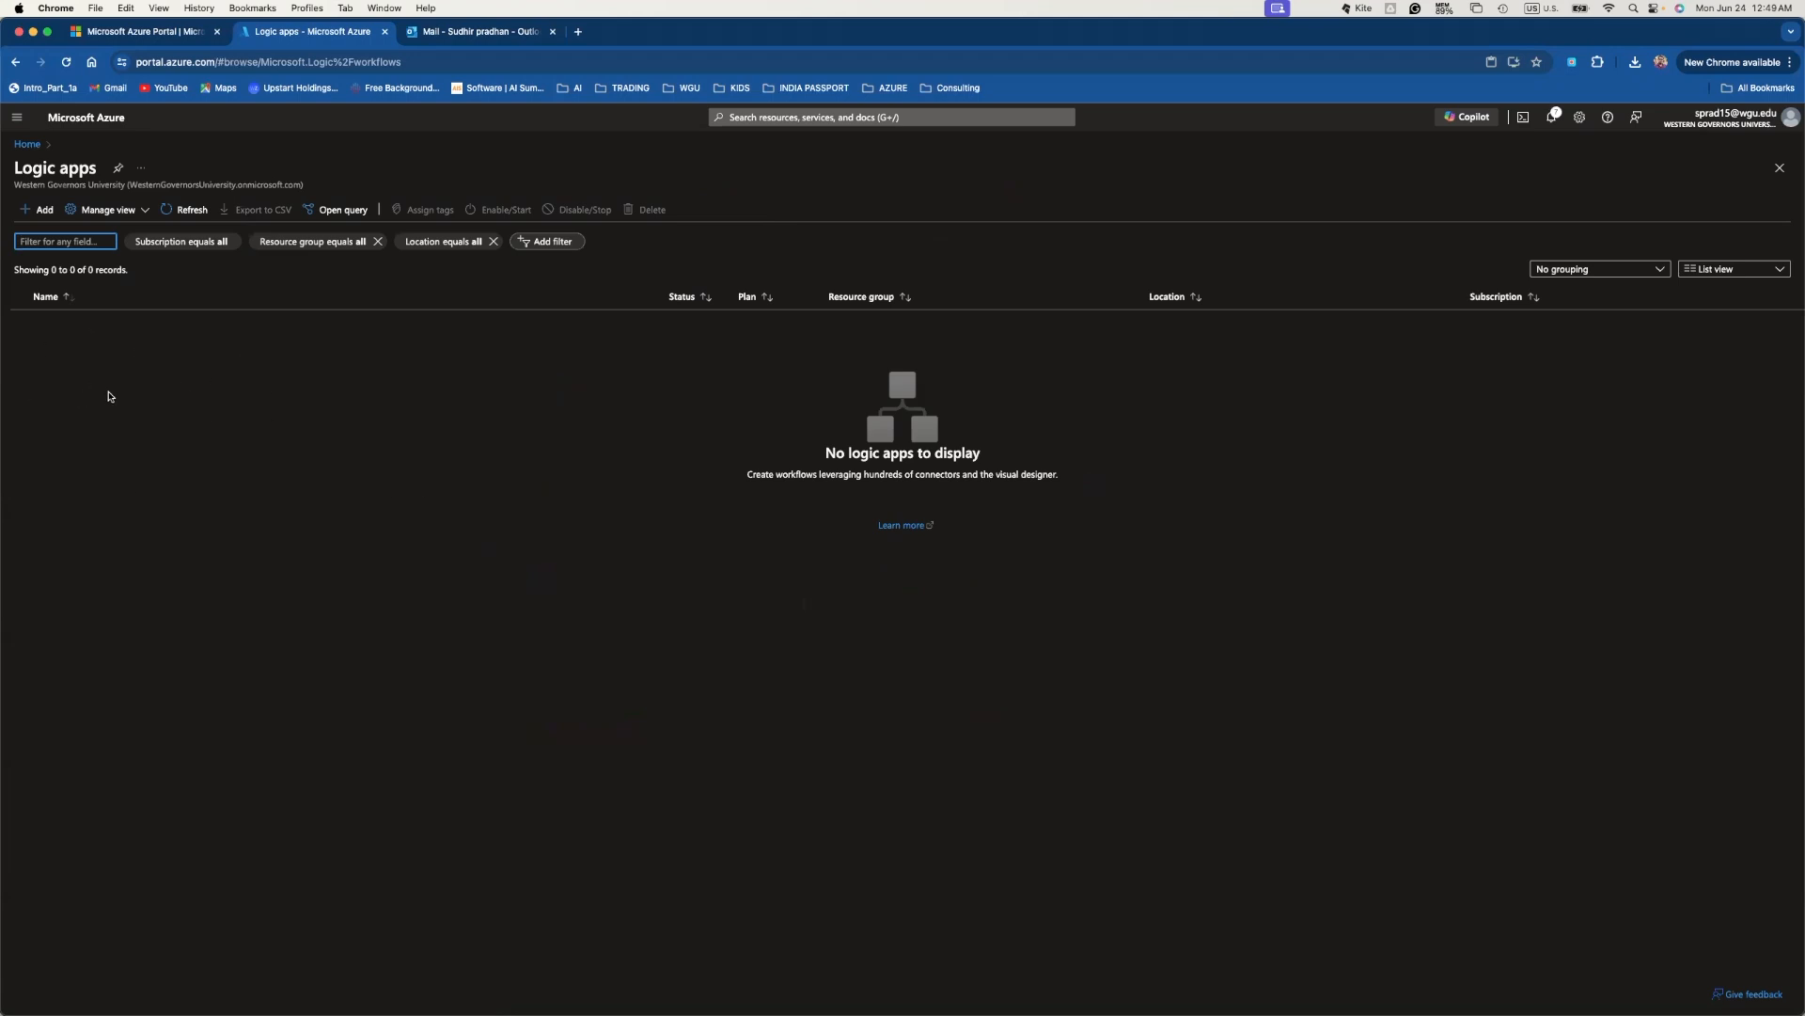
- Start a new logic app in resource group rg-smartechie, ready to enter its name
{"action": "left_click", "coordinate": [35, 212]}
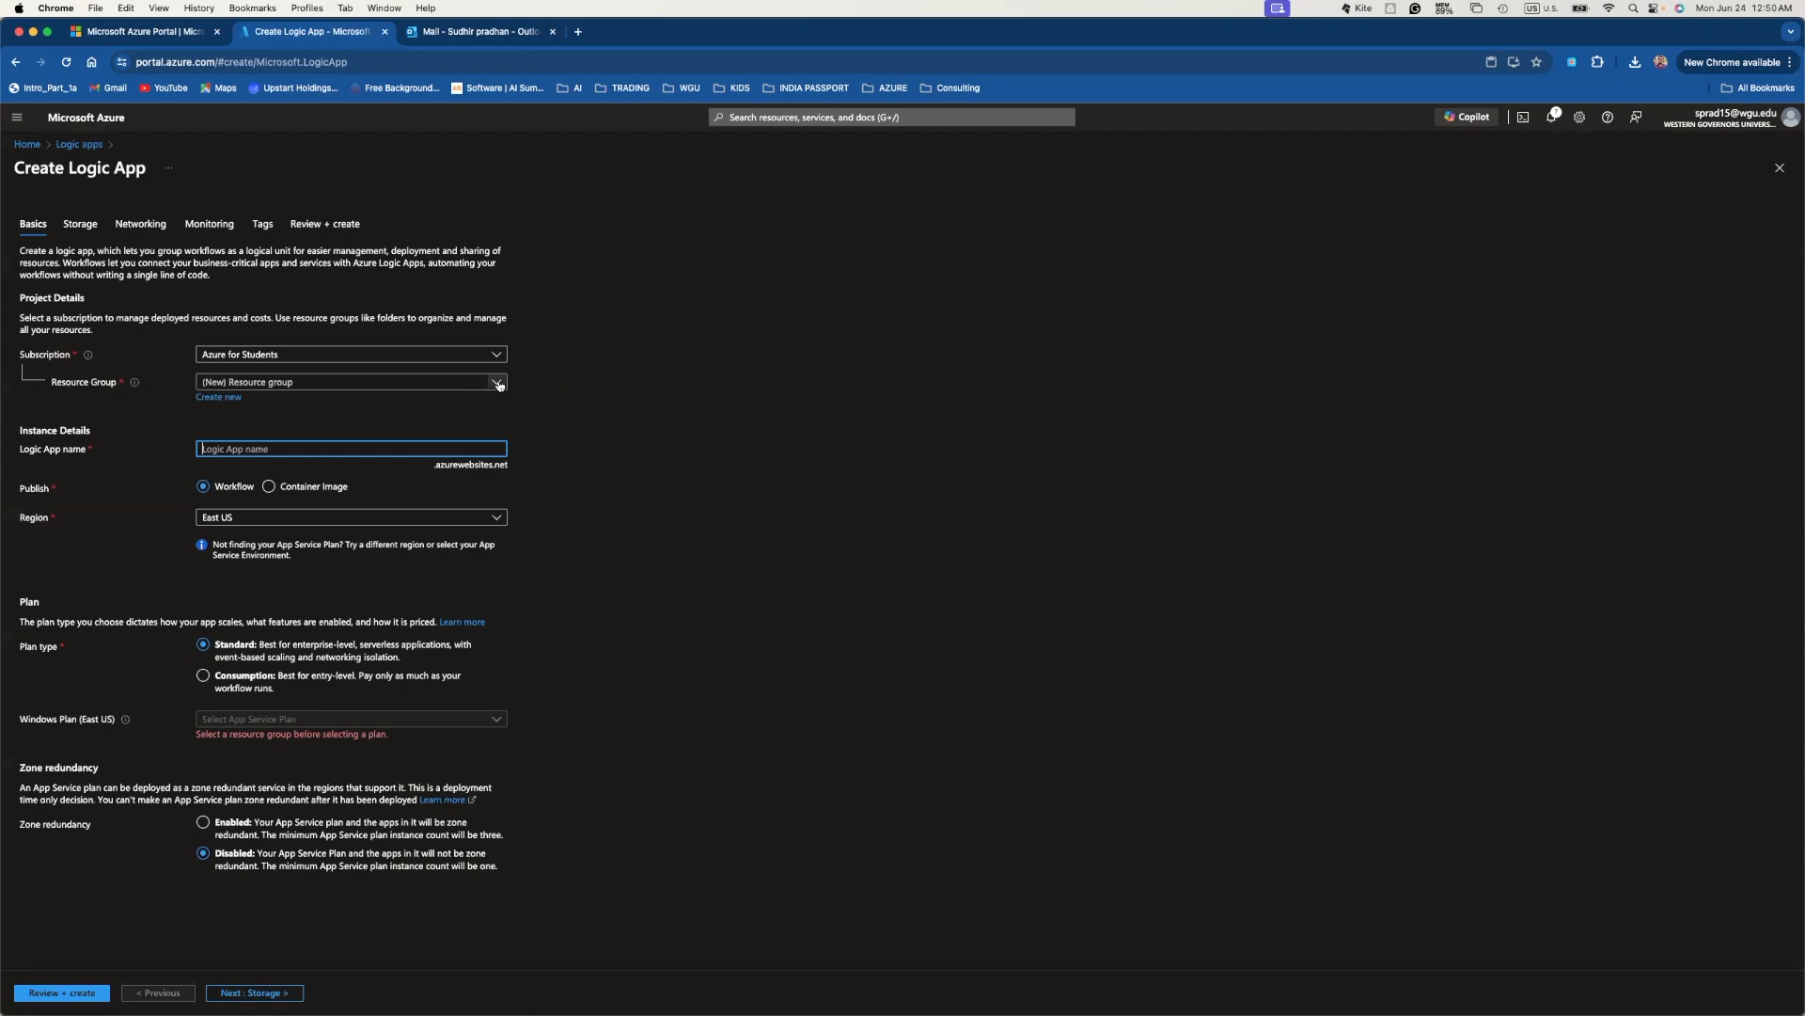
{"action": "left_click", "coordinate": [499, 385]}
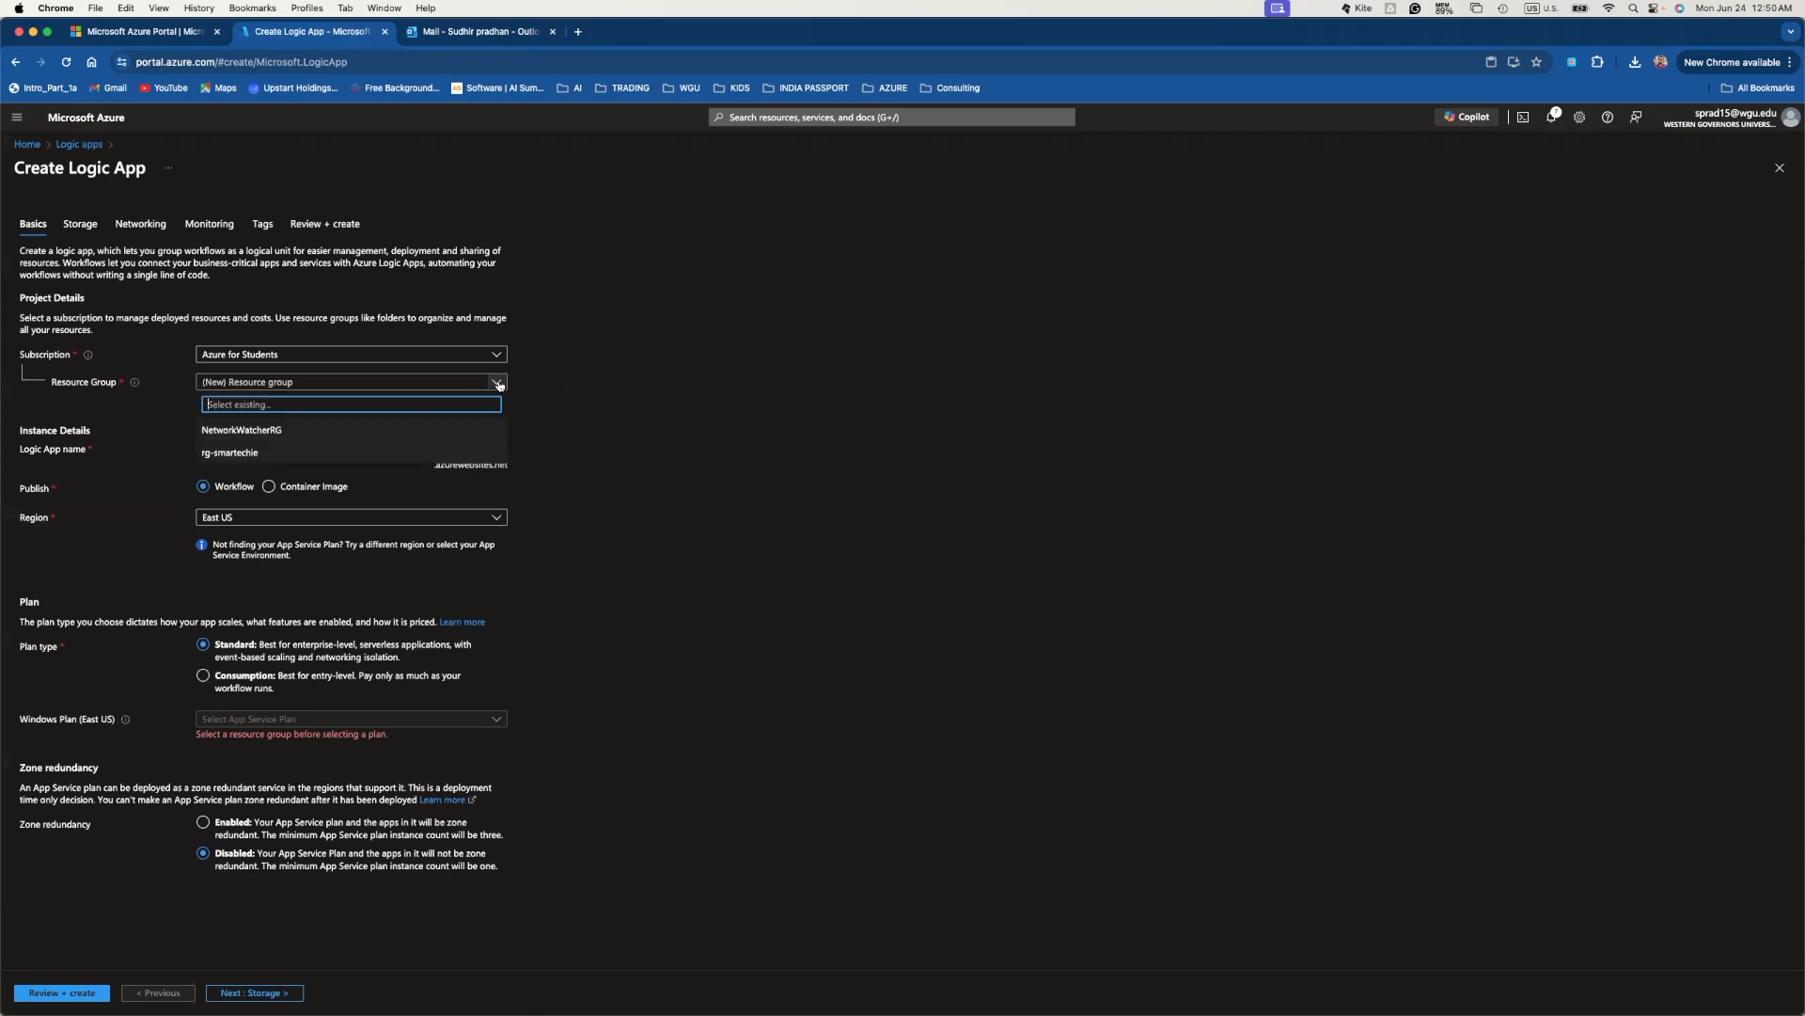
{"action": "left_click", "coordinate": [214, 455]}
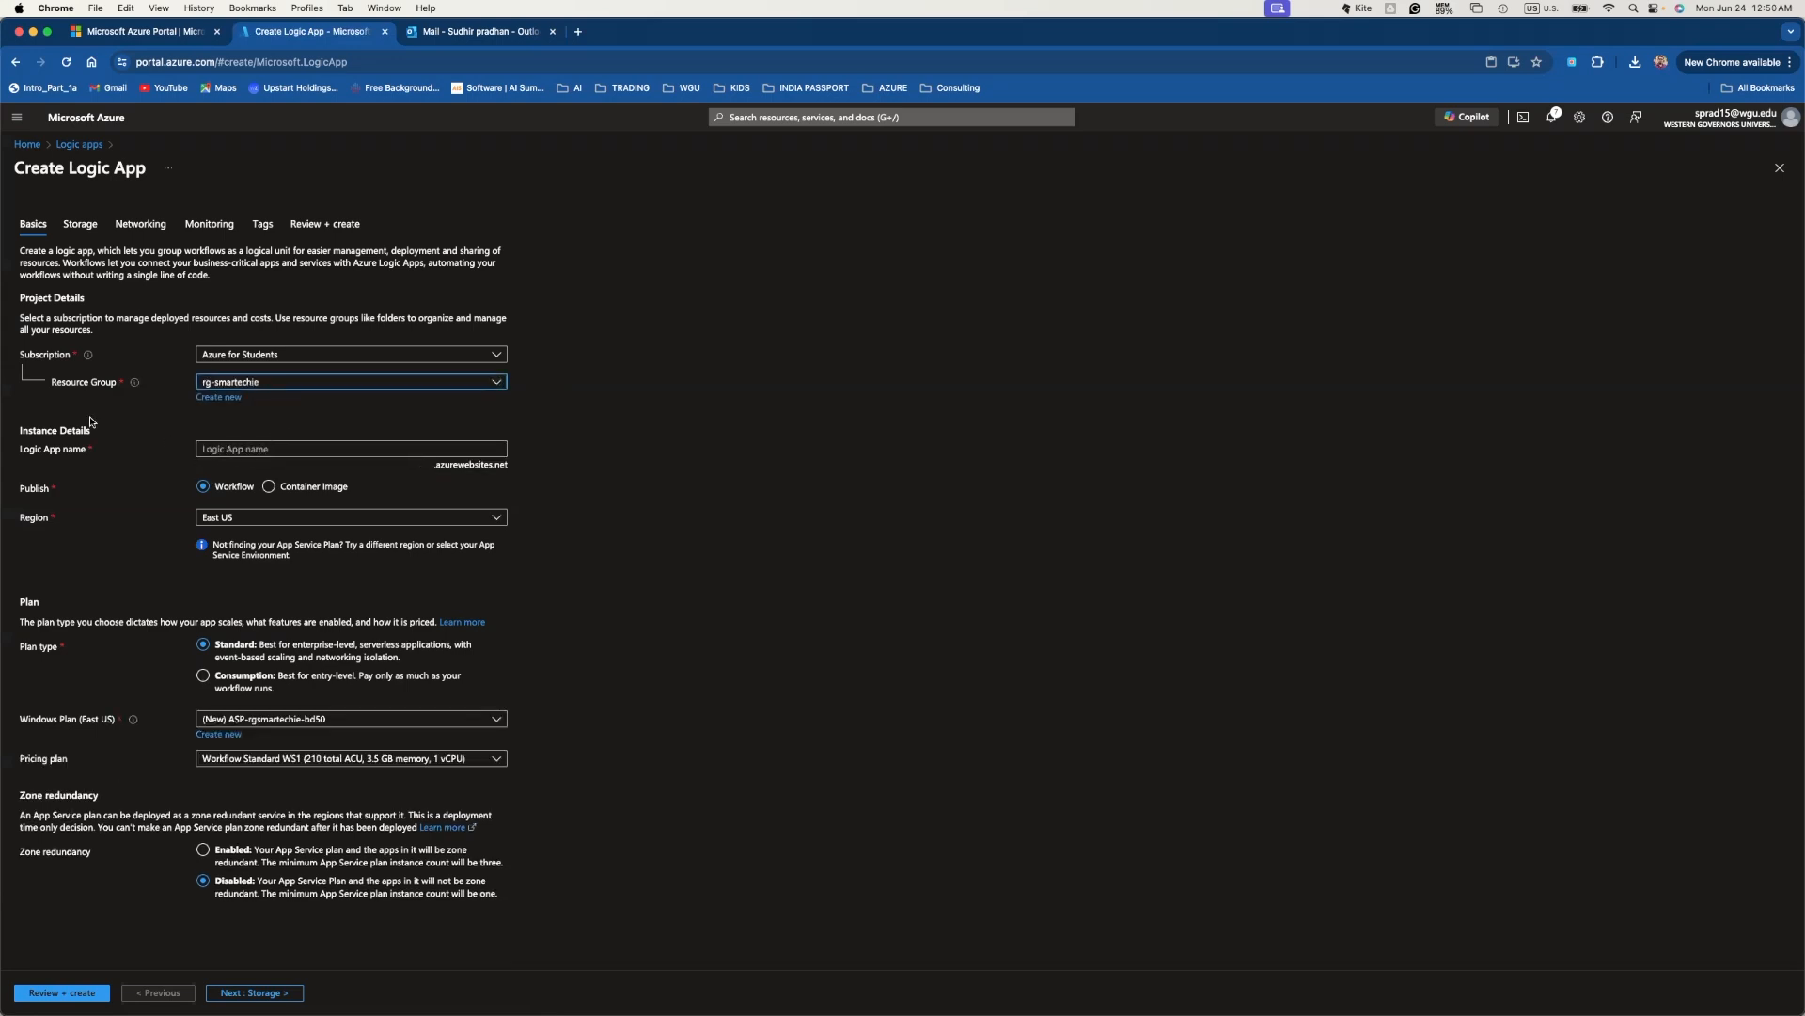
{"action": "left_click", "coordinate": [285, 448]}
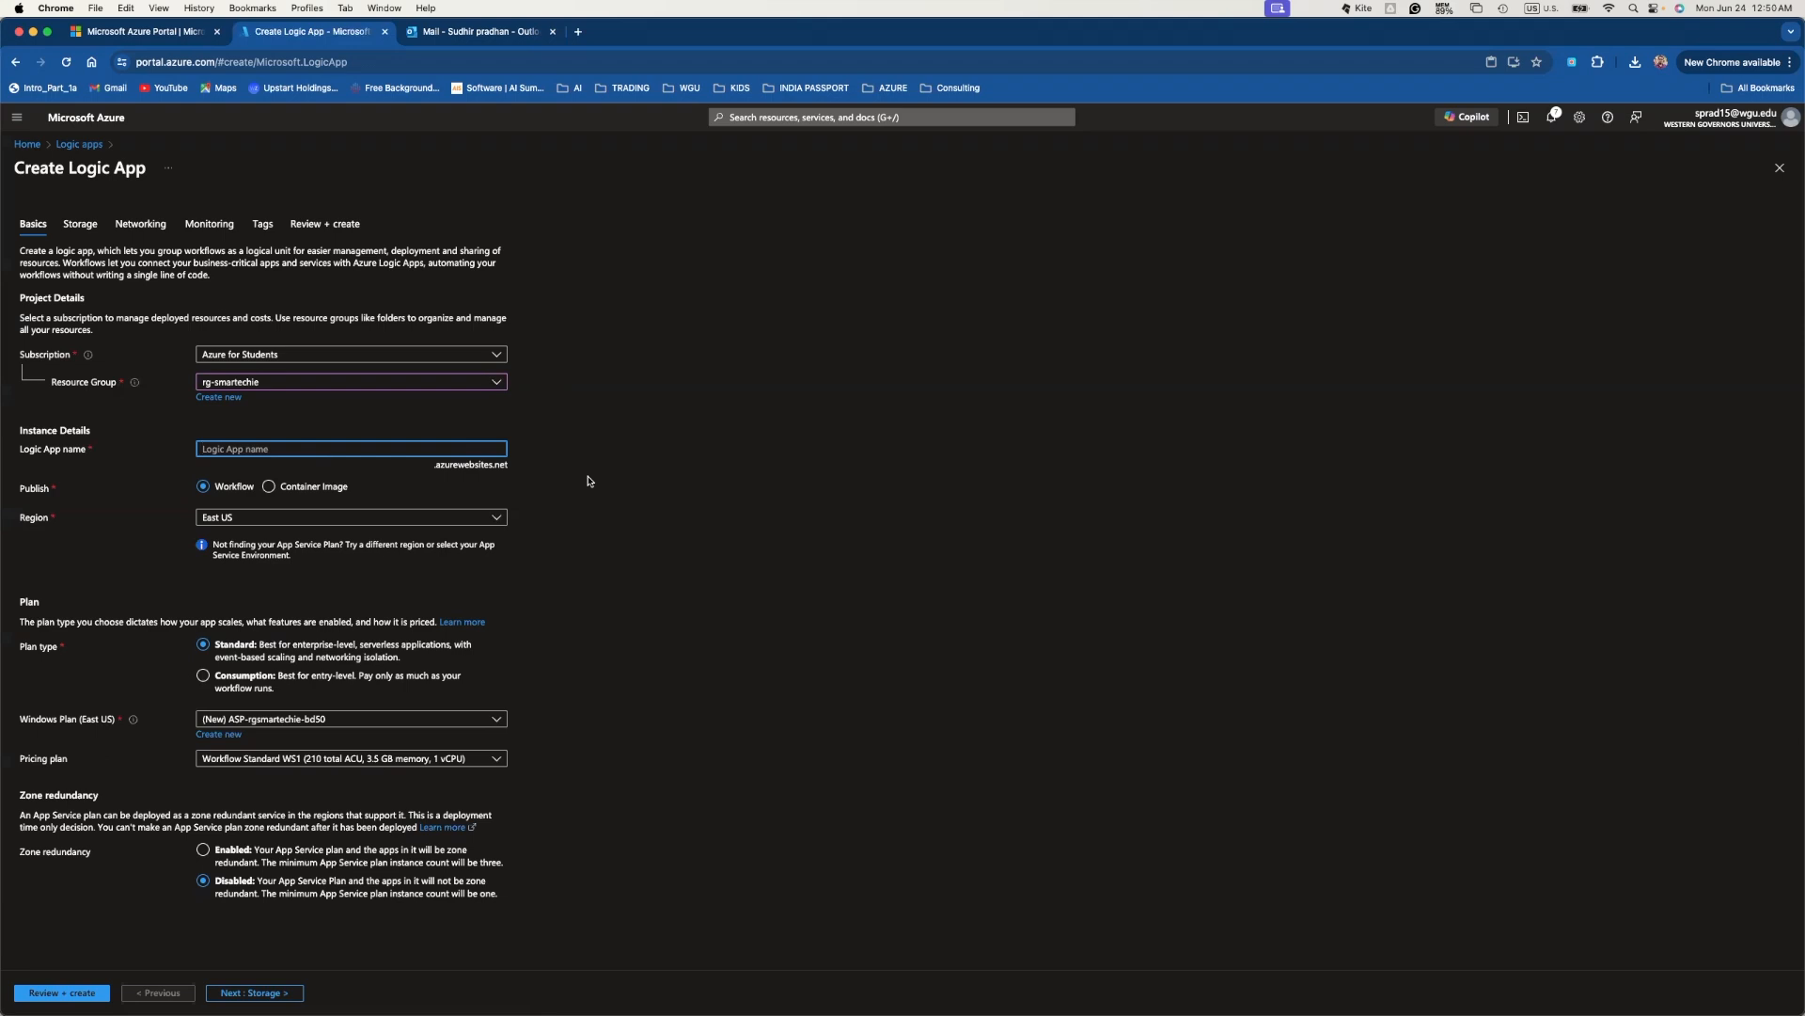
- Enter smartechie-sendmail-workflow as the Logic App name
{"action": "type", "text": "smartechie-se"}
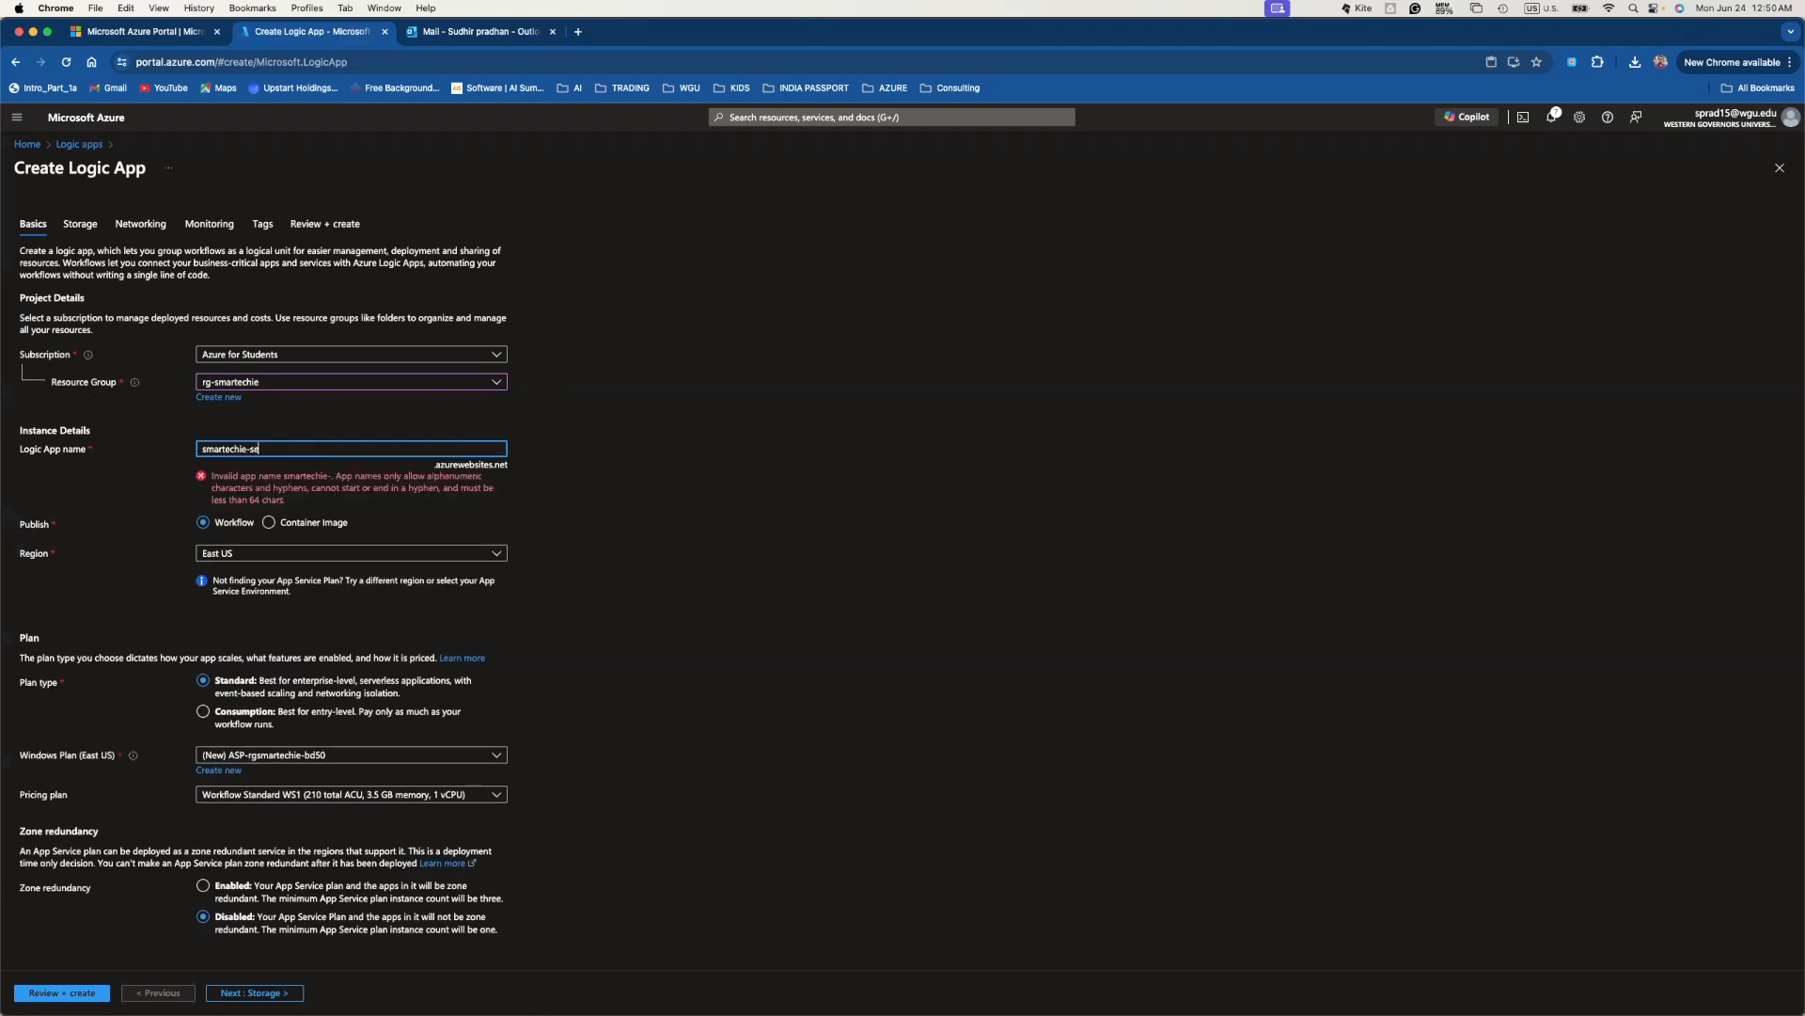
{"action": "type", "text": "ndmail-"}
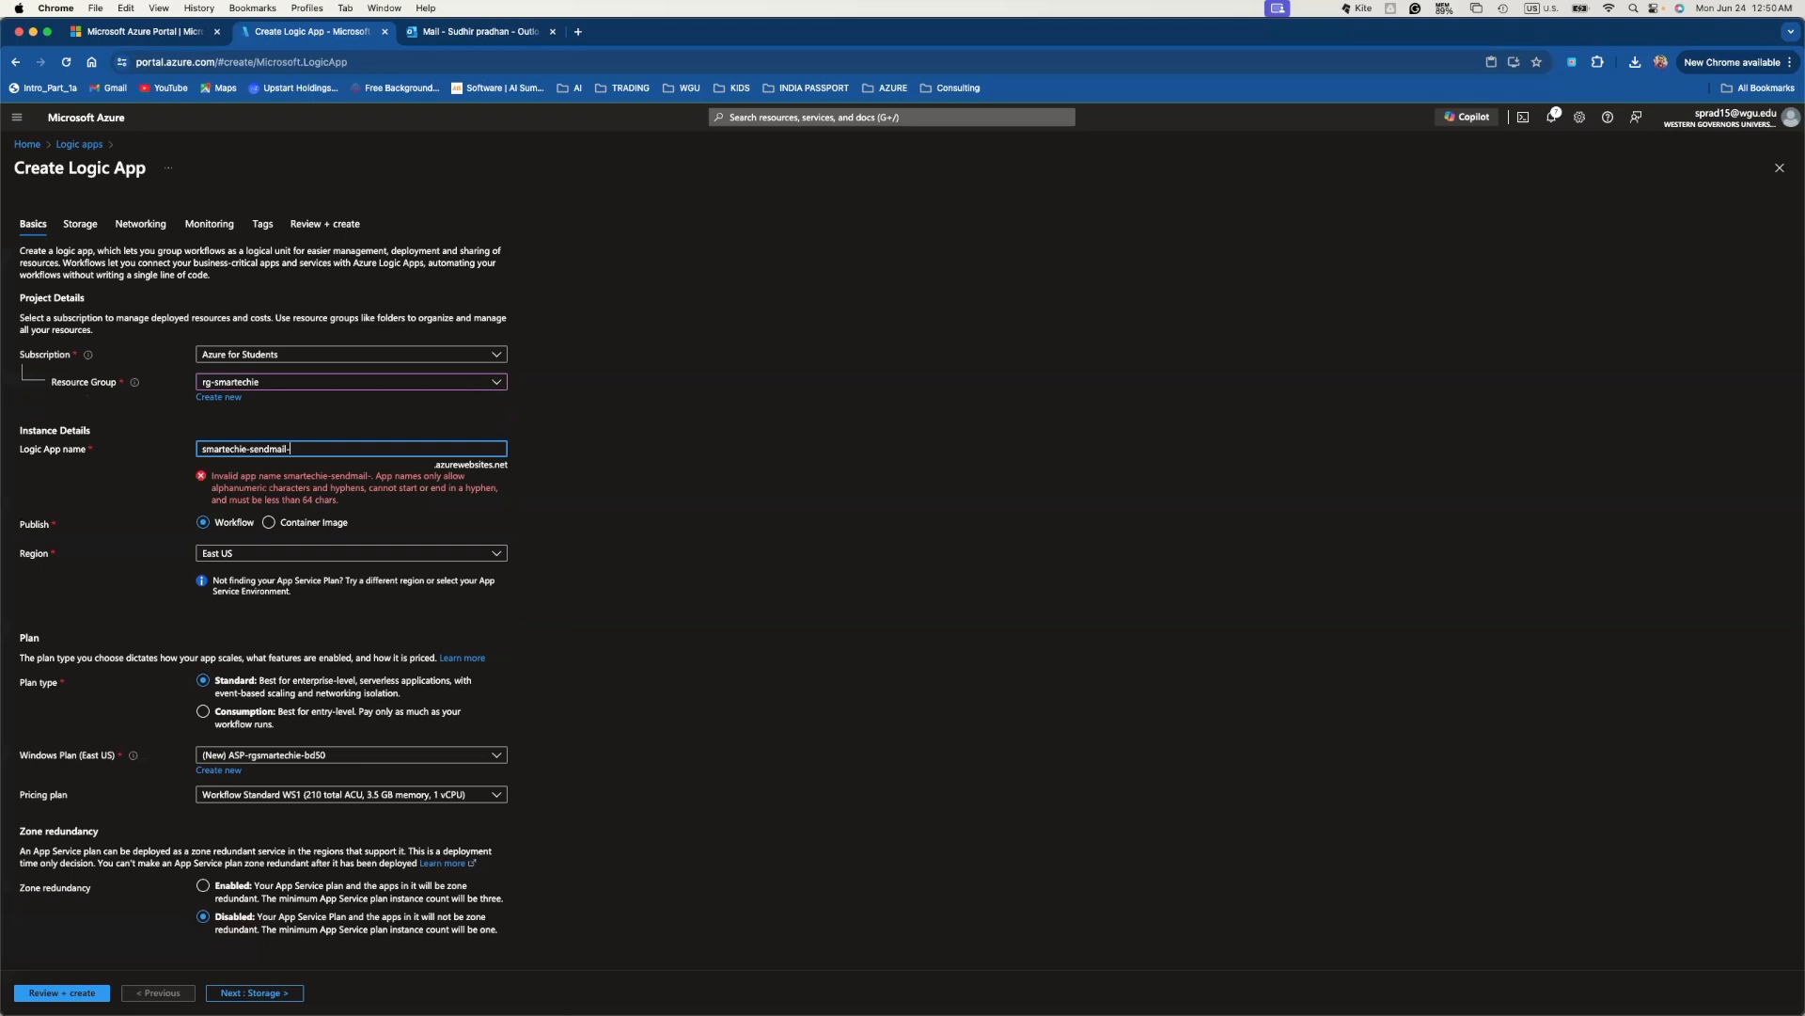
{"action": "type", "text": "workflow"}
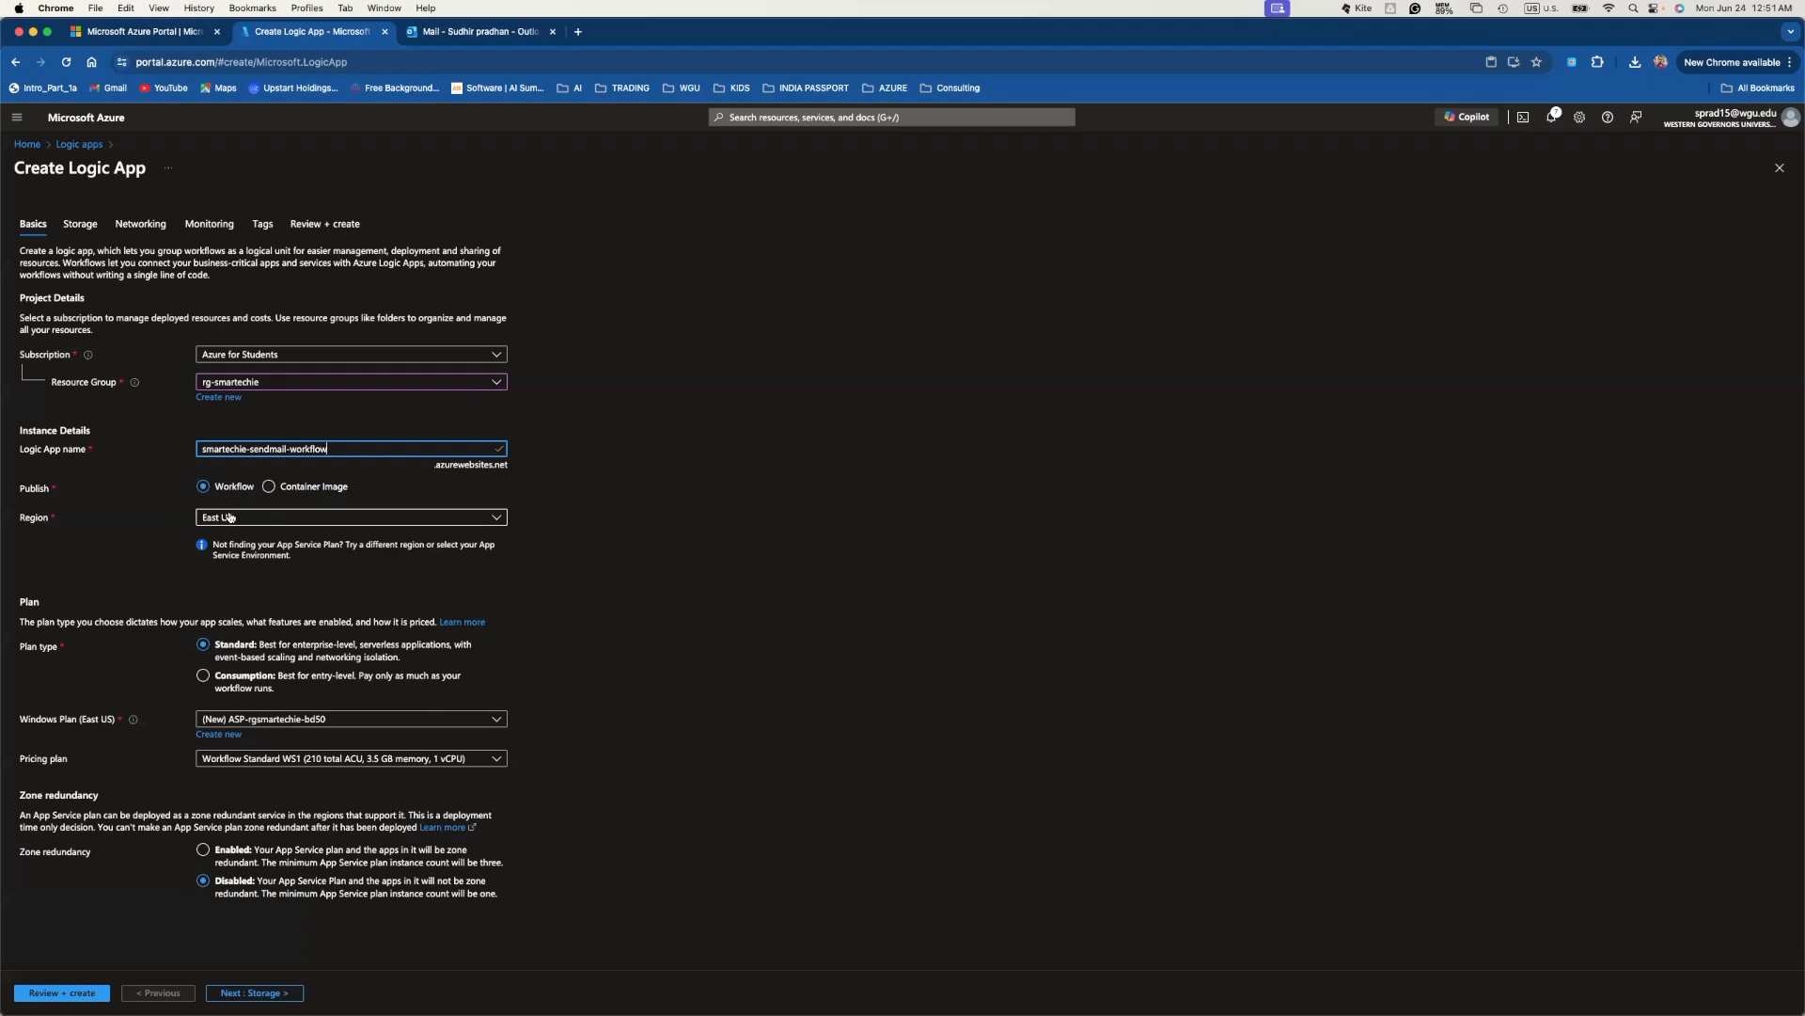
{"action": "left_click", "coordinate": [280, 523]}
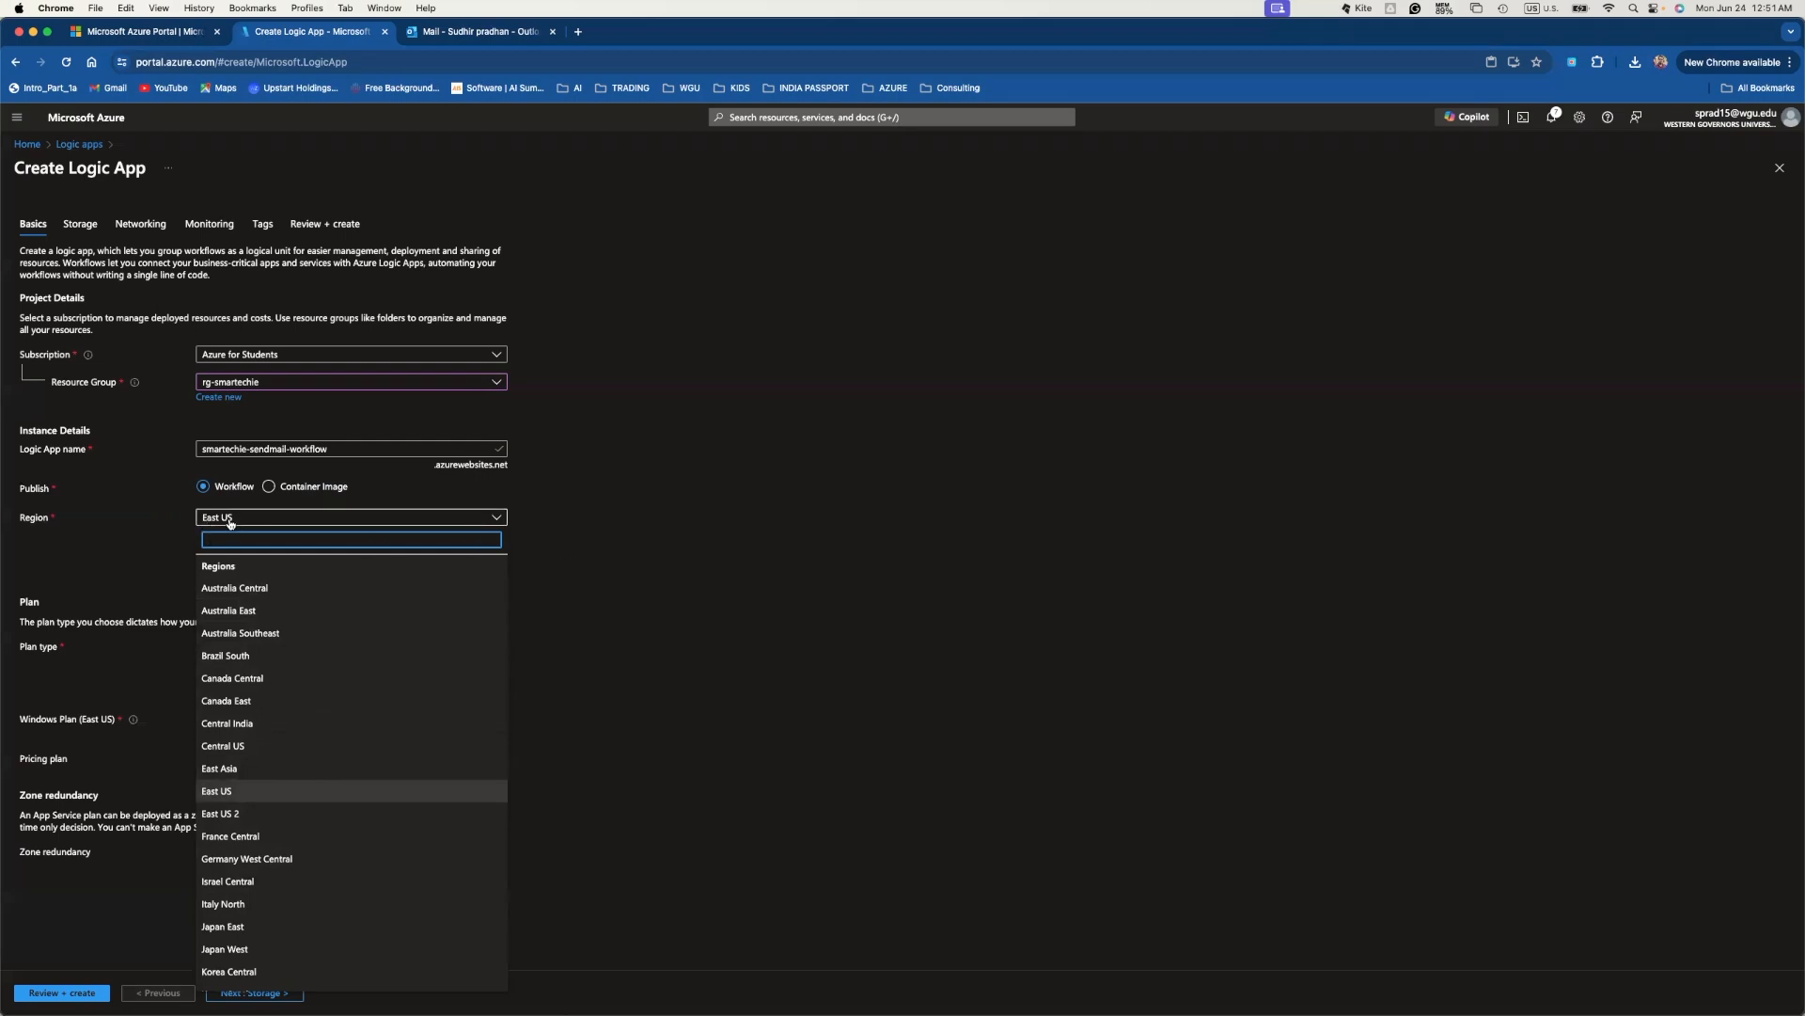
{"action": "left_click", "coordinate": [632, 562]}
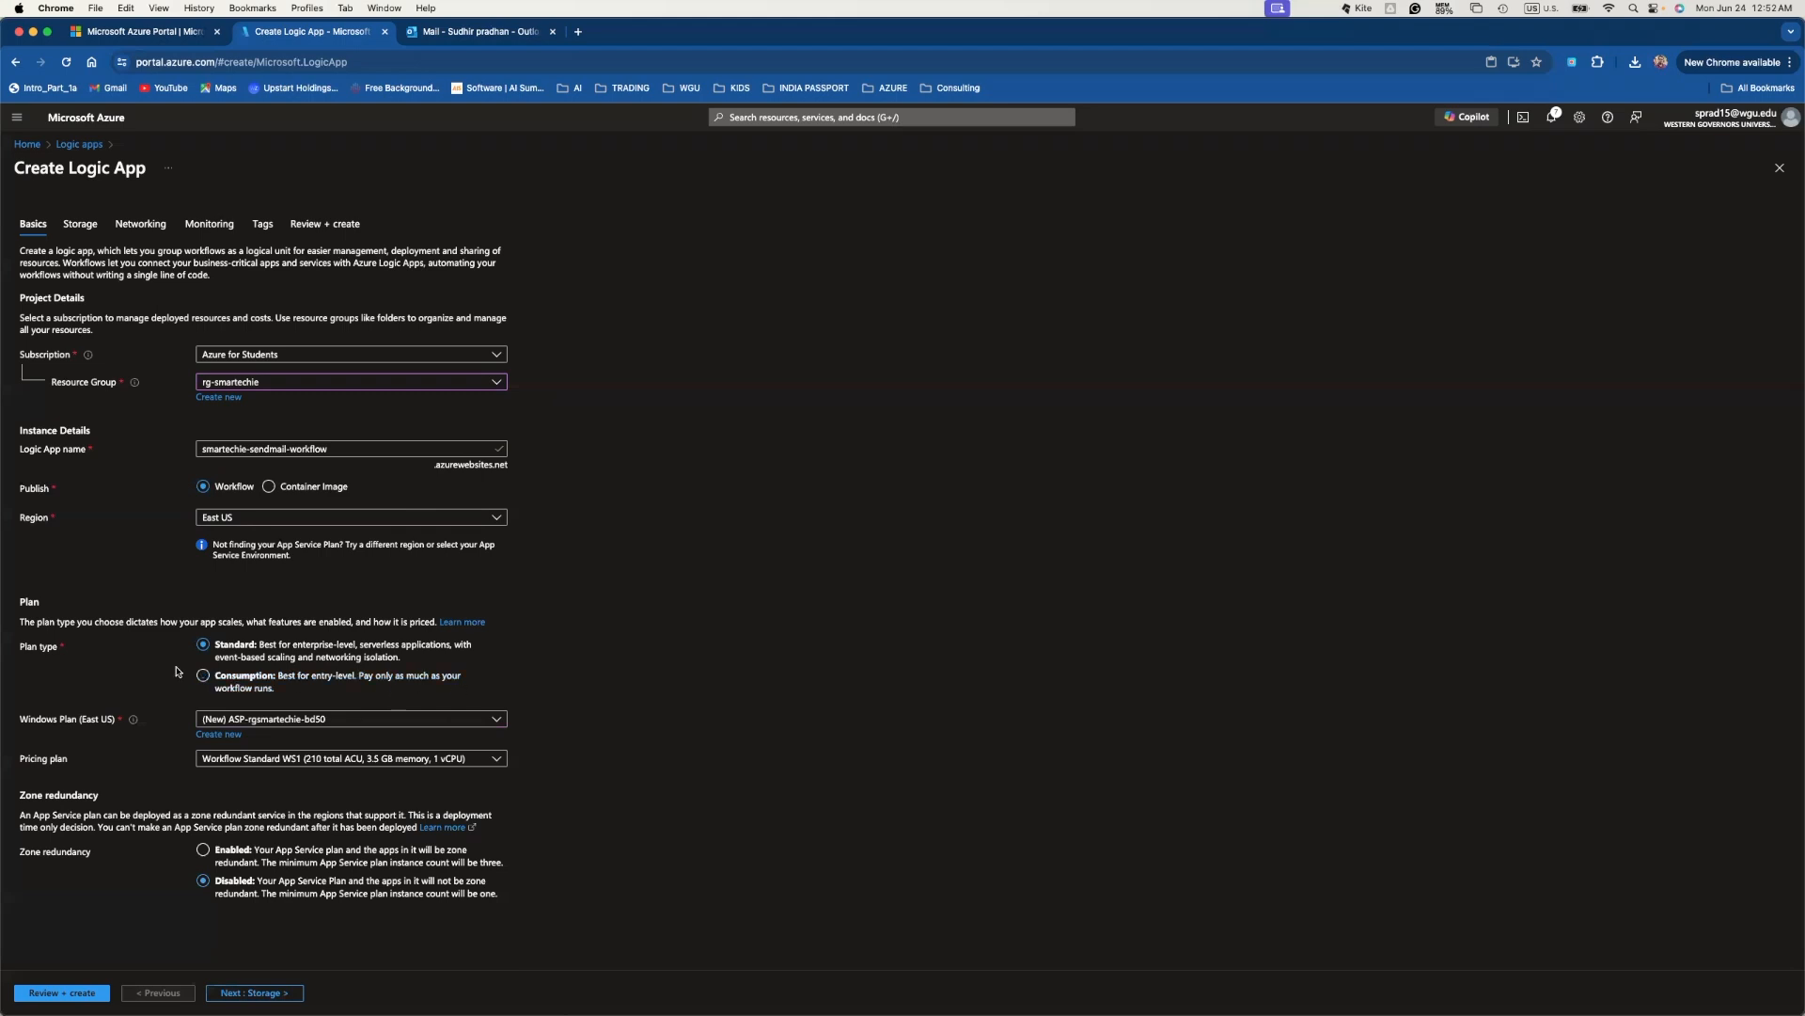
- Pick the Consumption plan type and bring up the Review + create summary
{"action": "left_click", "coordinate": [204, 677]}
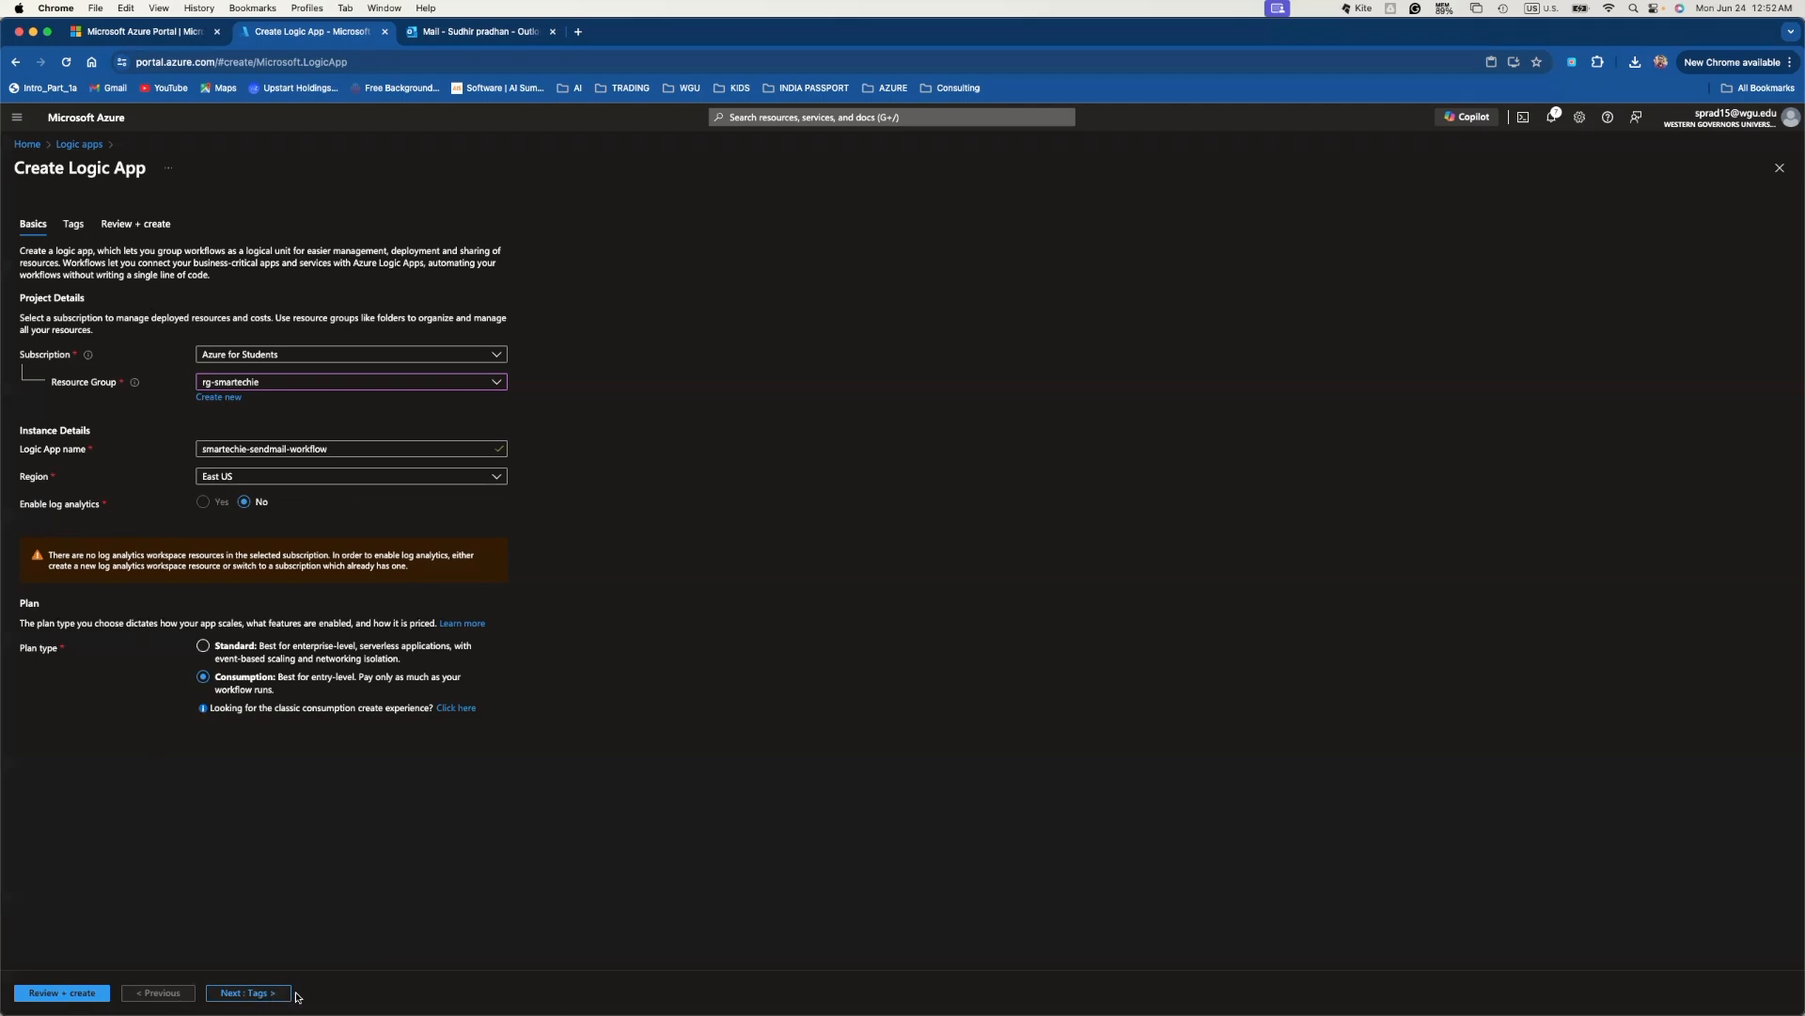
{"action": "left_click", "coordinate": [46, 994]}
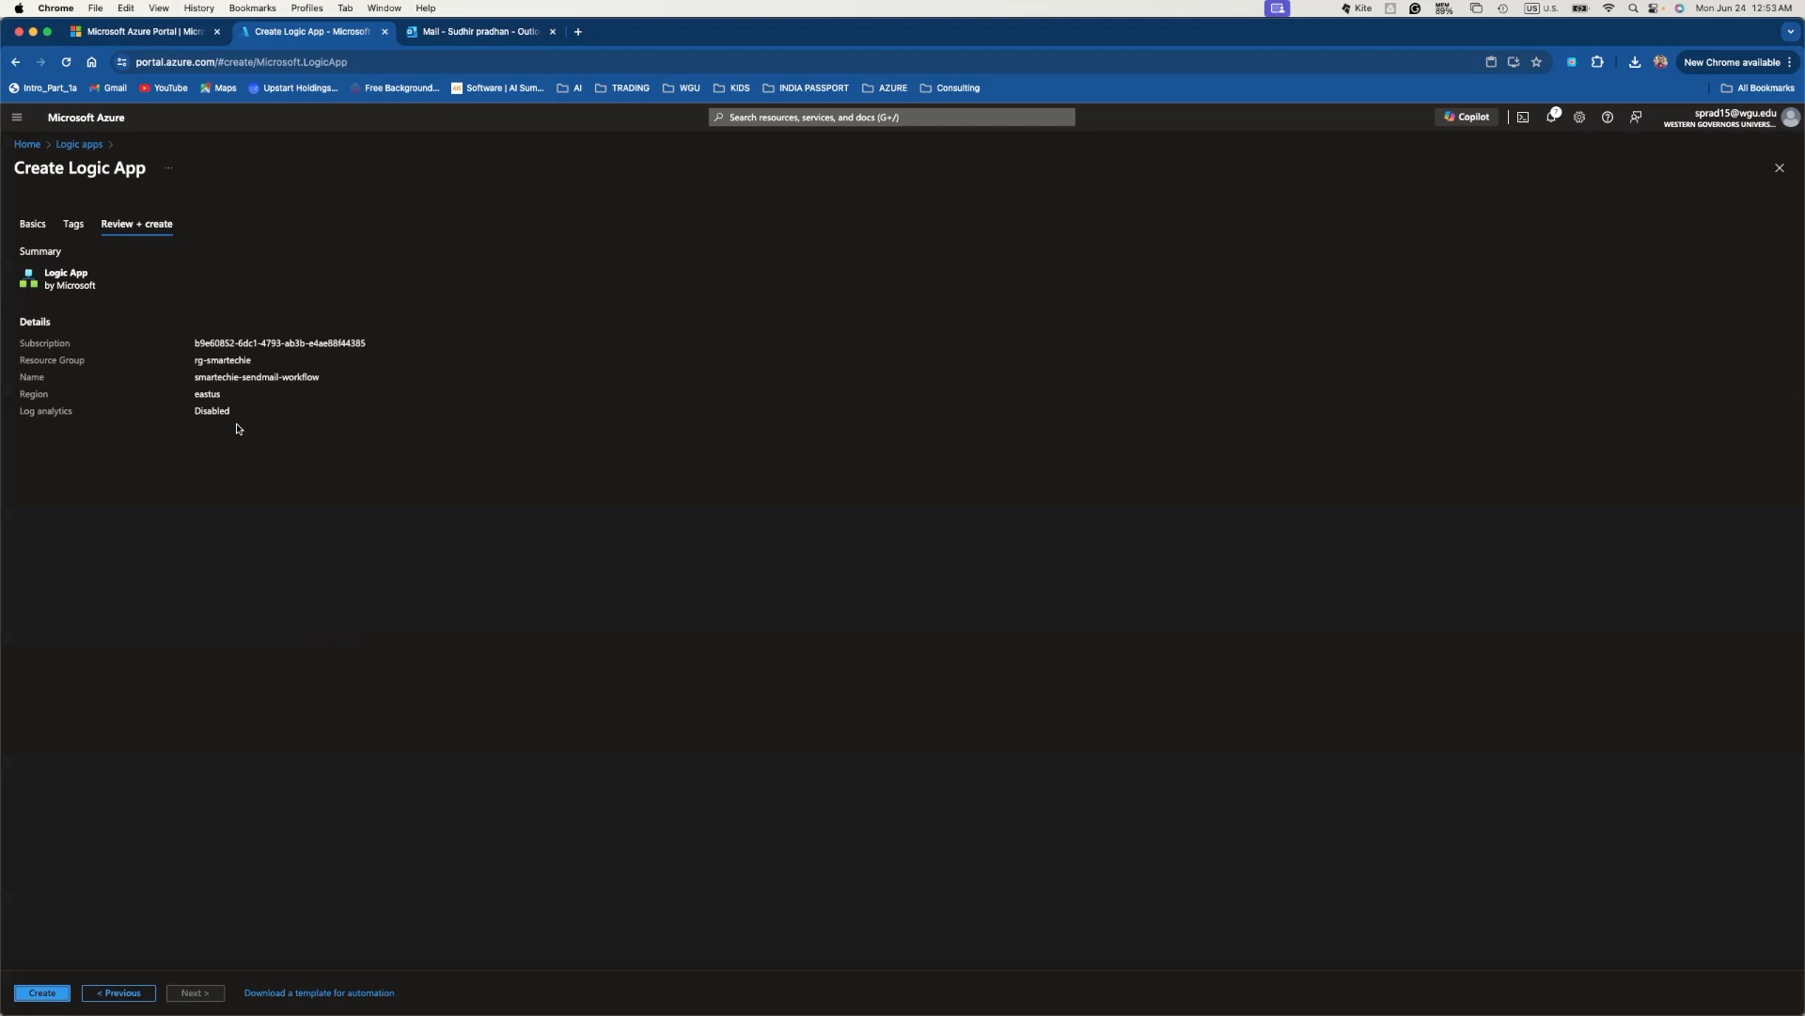
- Create smartechie-sendmail-workflow and go to the deployed logic app's overview
{"action": "left_click", "coordinate": [41, 994]}
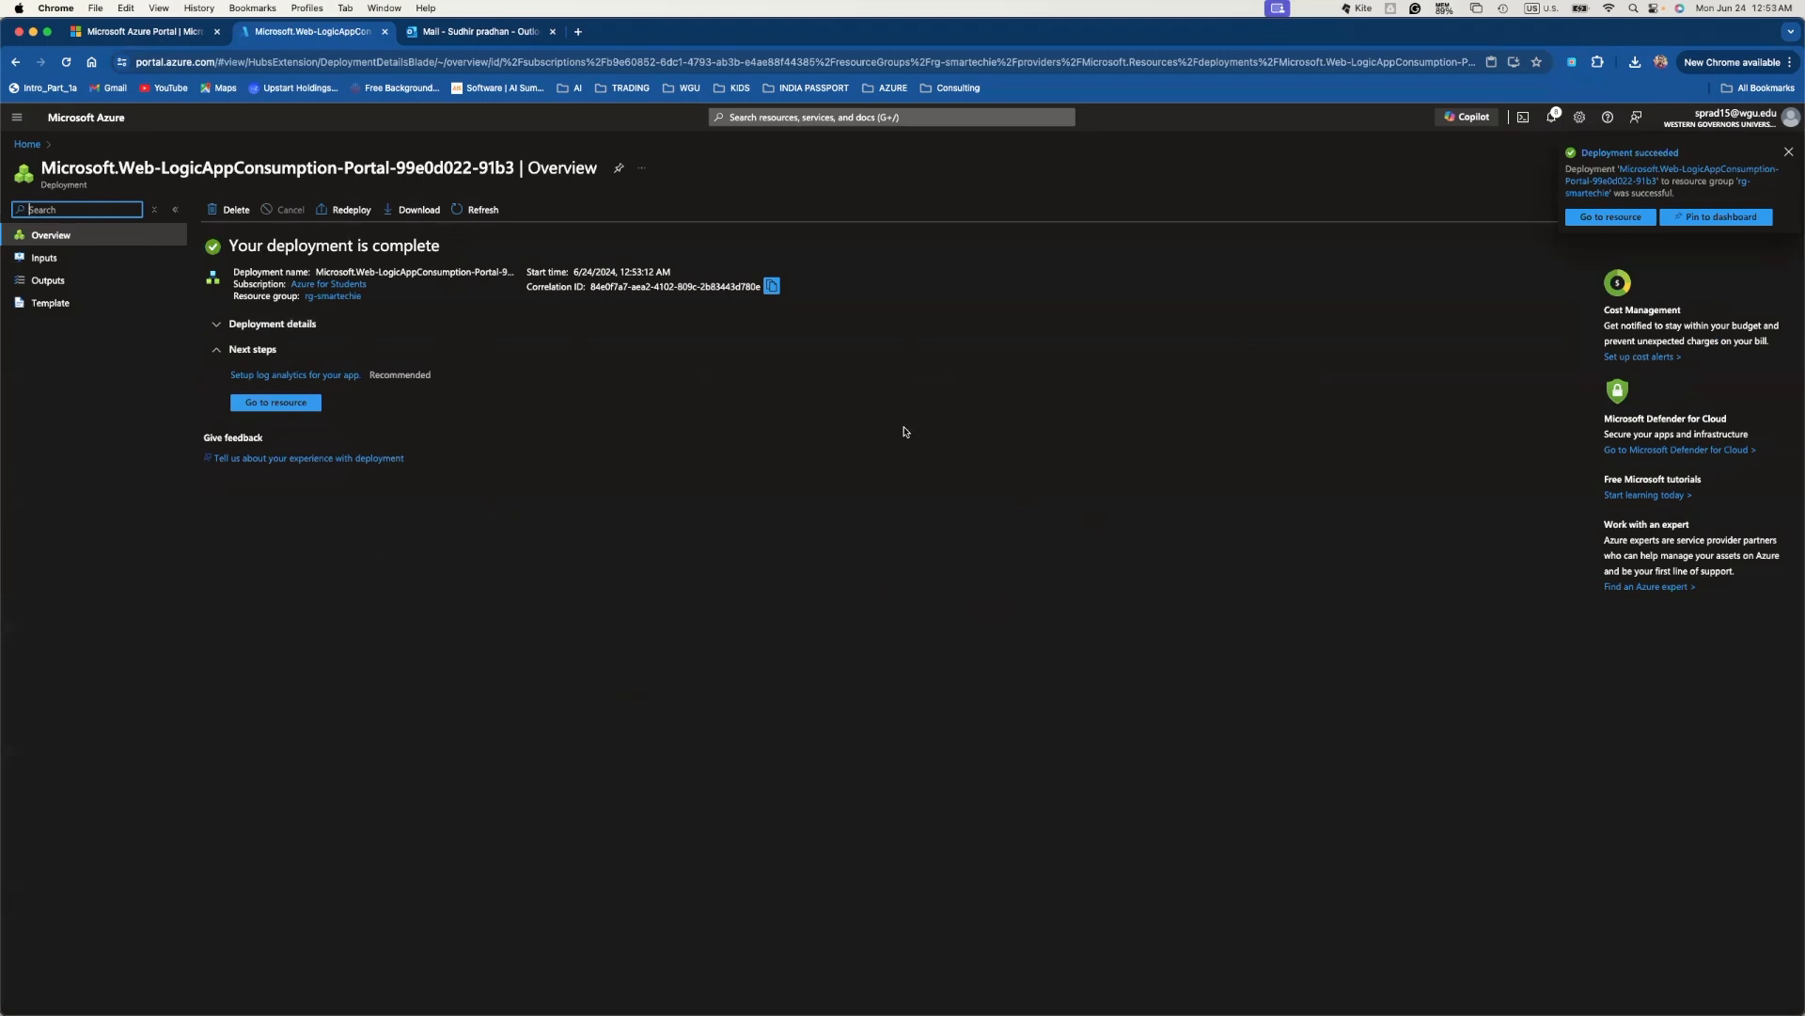
{"action": "left_click", "coordinate": [276, 405]}
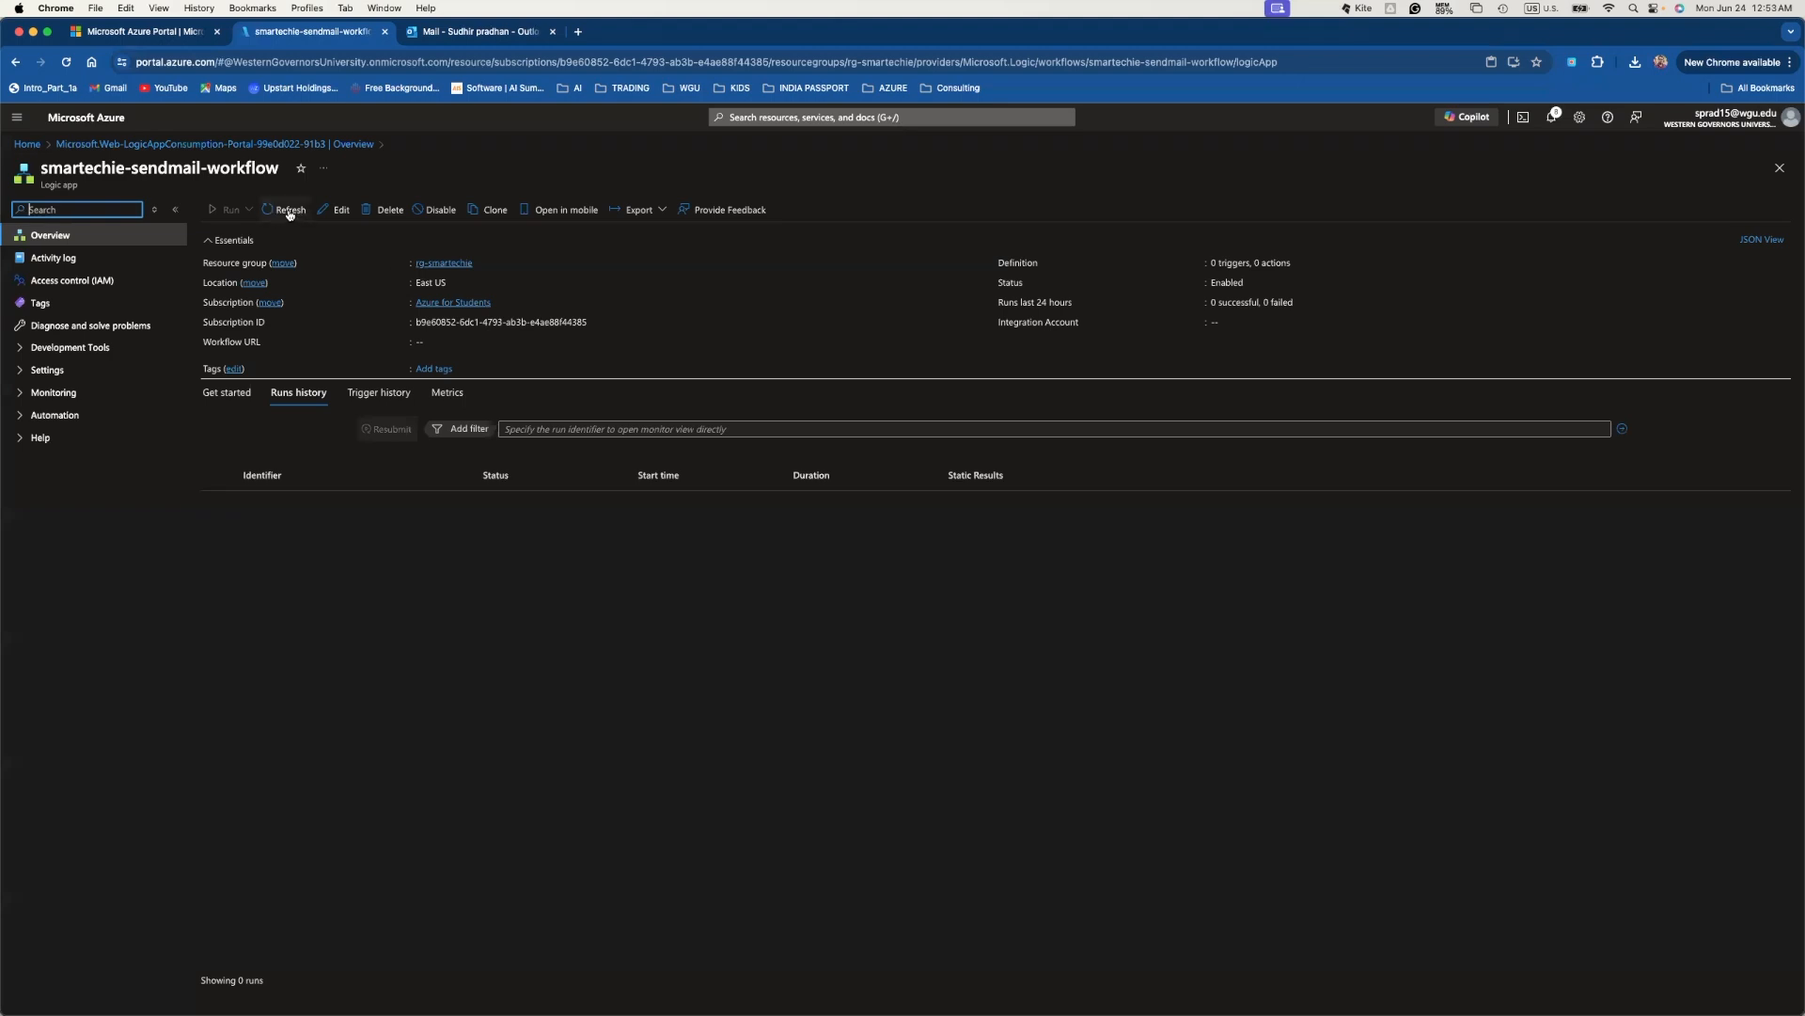
- Refresh the logic app overview and expand Development Tools in the sidebar
{"action": "left_click", "coordinate": [58, 236]}
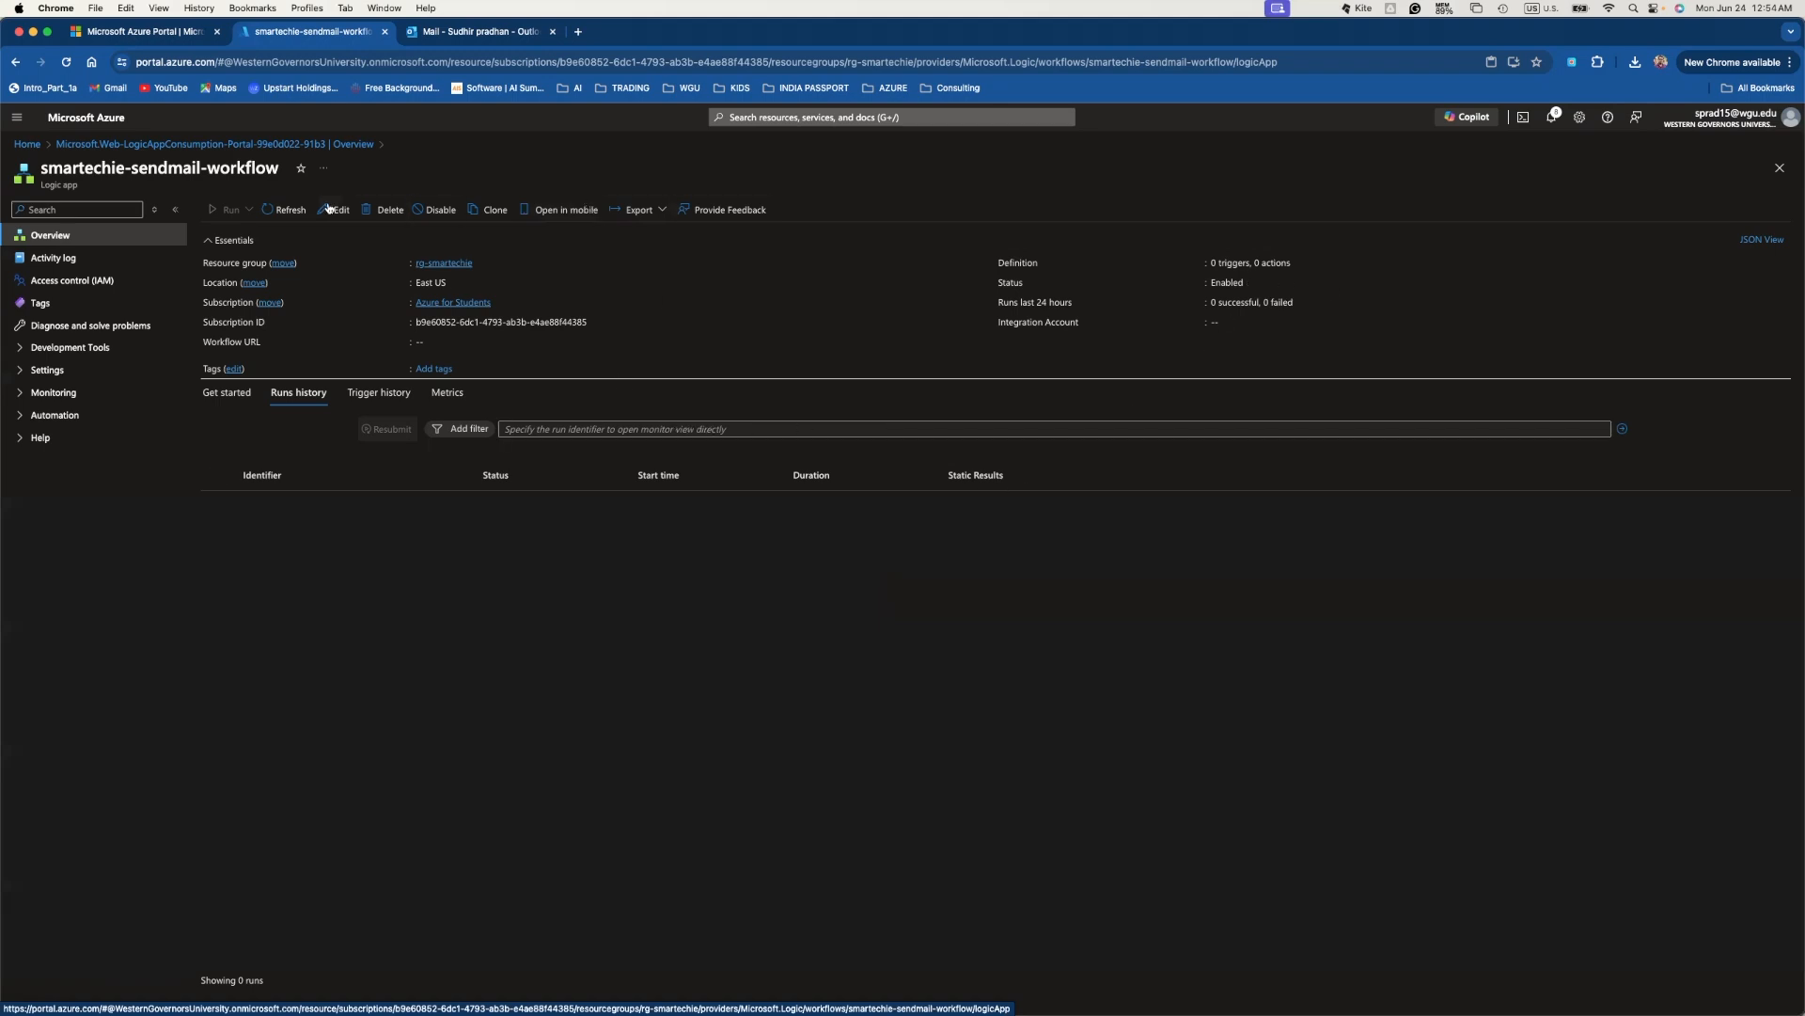
{"action": "left_click", "coordinate": [279, 214]}
{"action": "left_click", "coordinate": [276, 214]}
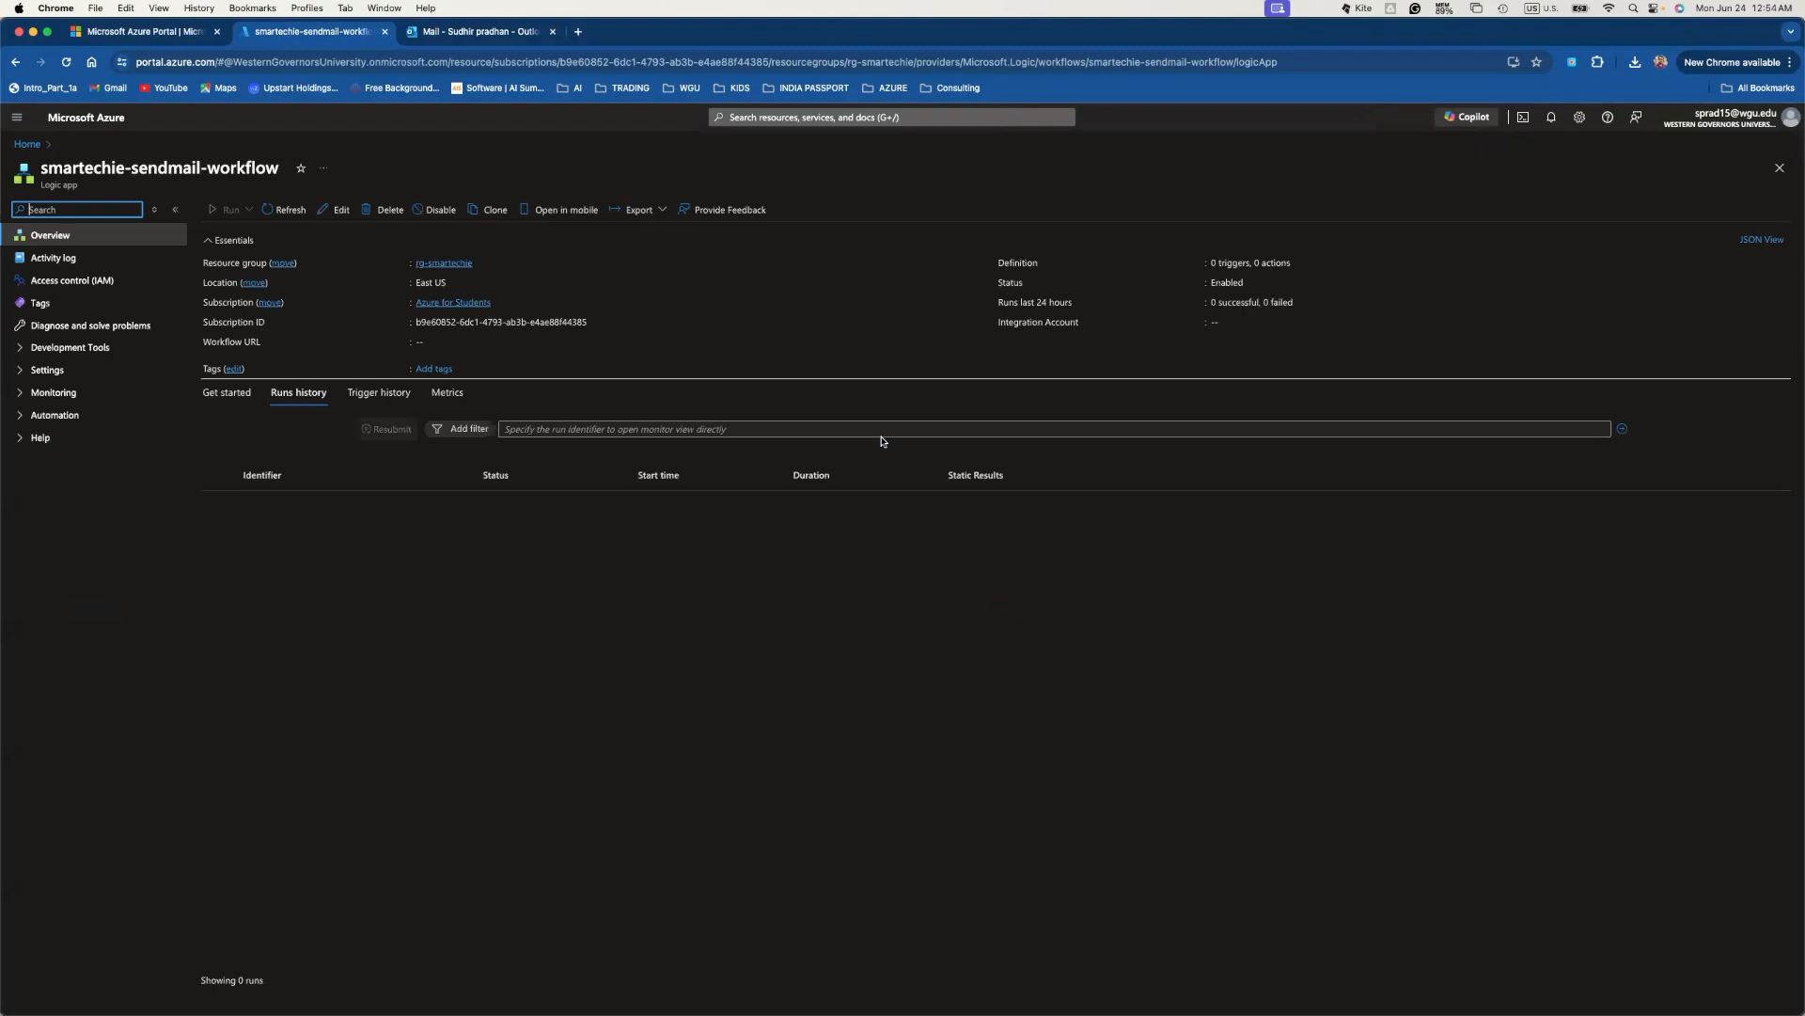
{"action": "left_click", "coordinate": [550, 429]}
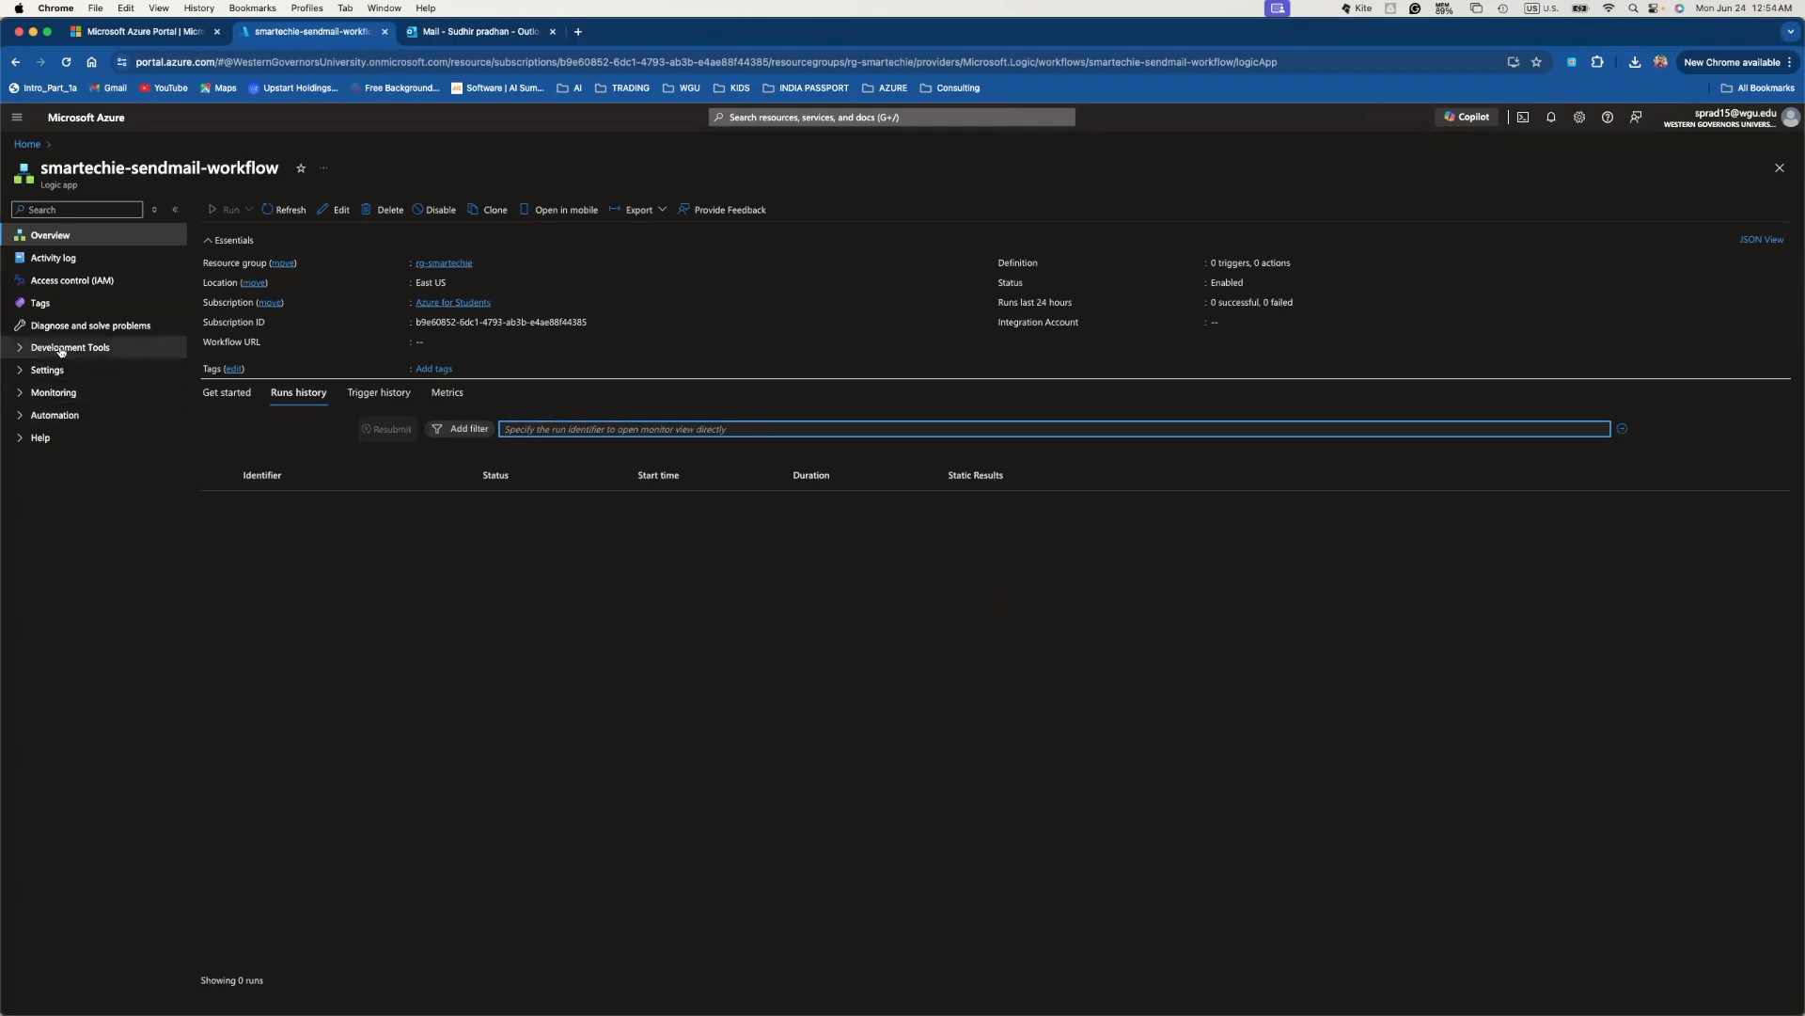
{"action": "left_click", "coordinate": [20, 349]}
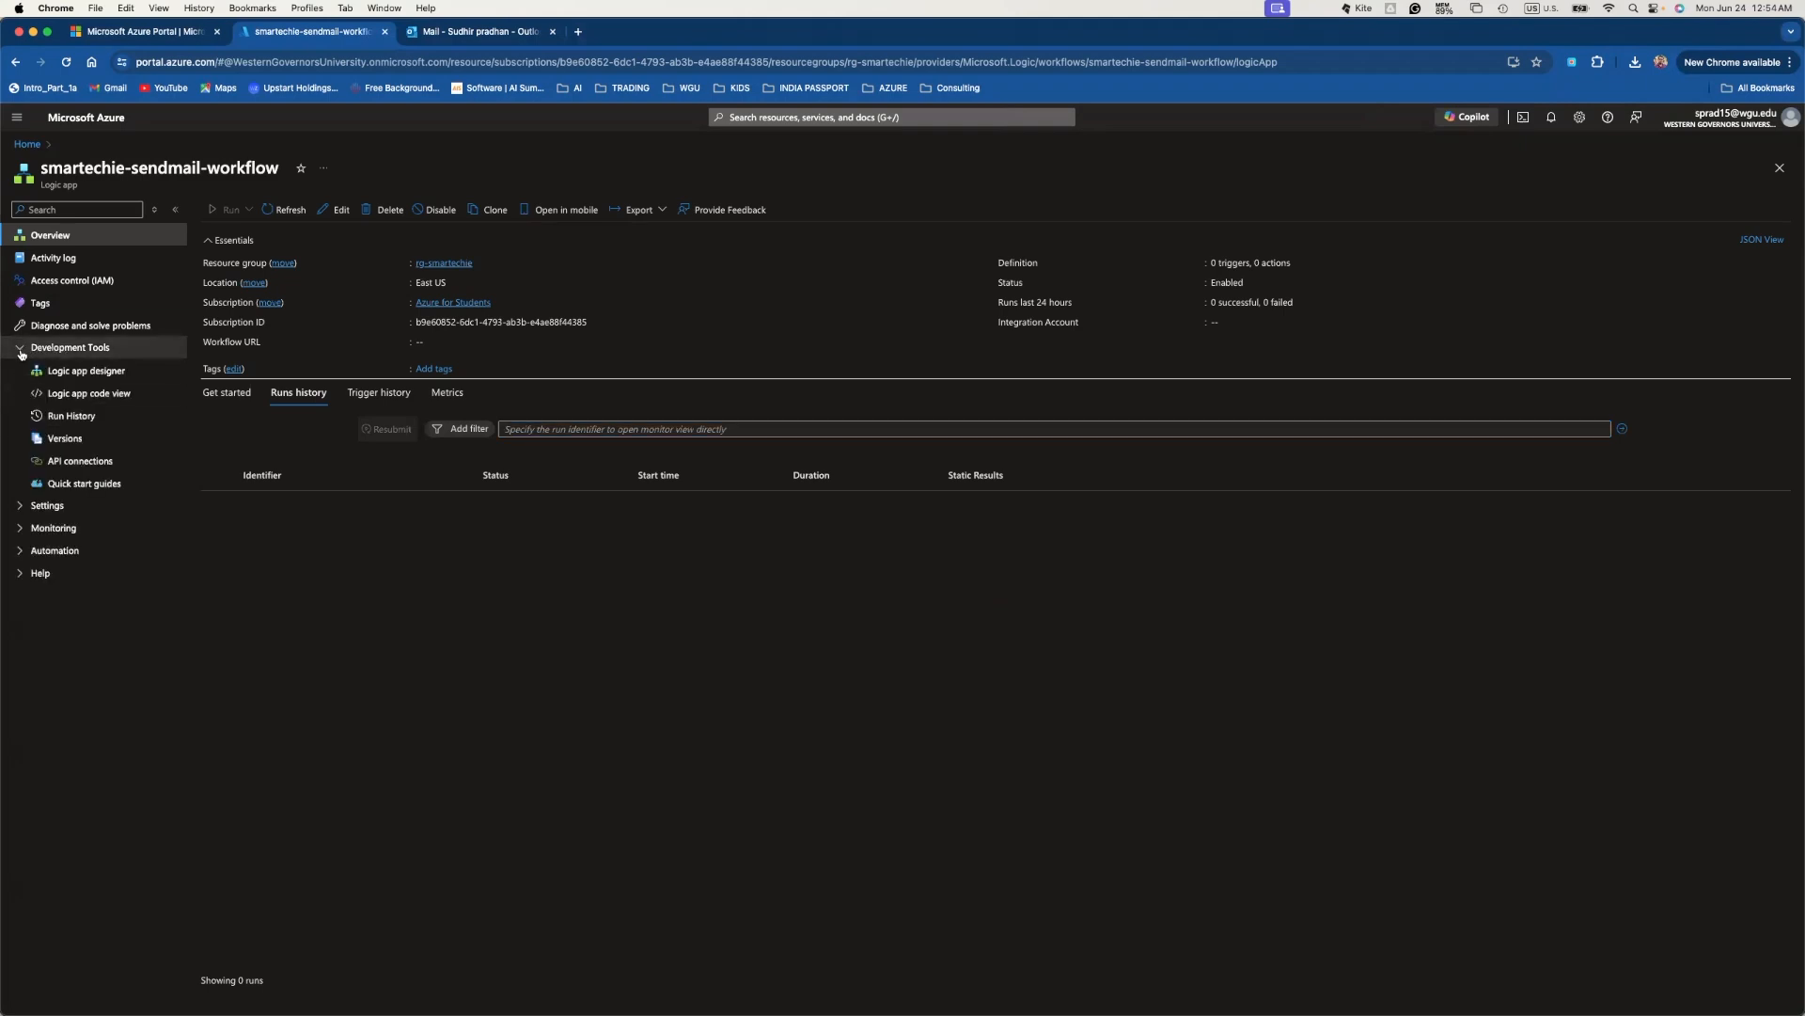
- In the Logic app designer, add a 'When a HTTP request is received' trigger
{"action": "left_click", "coordinate": [93, 372]}
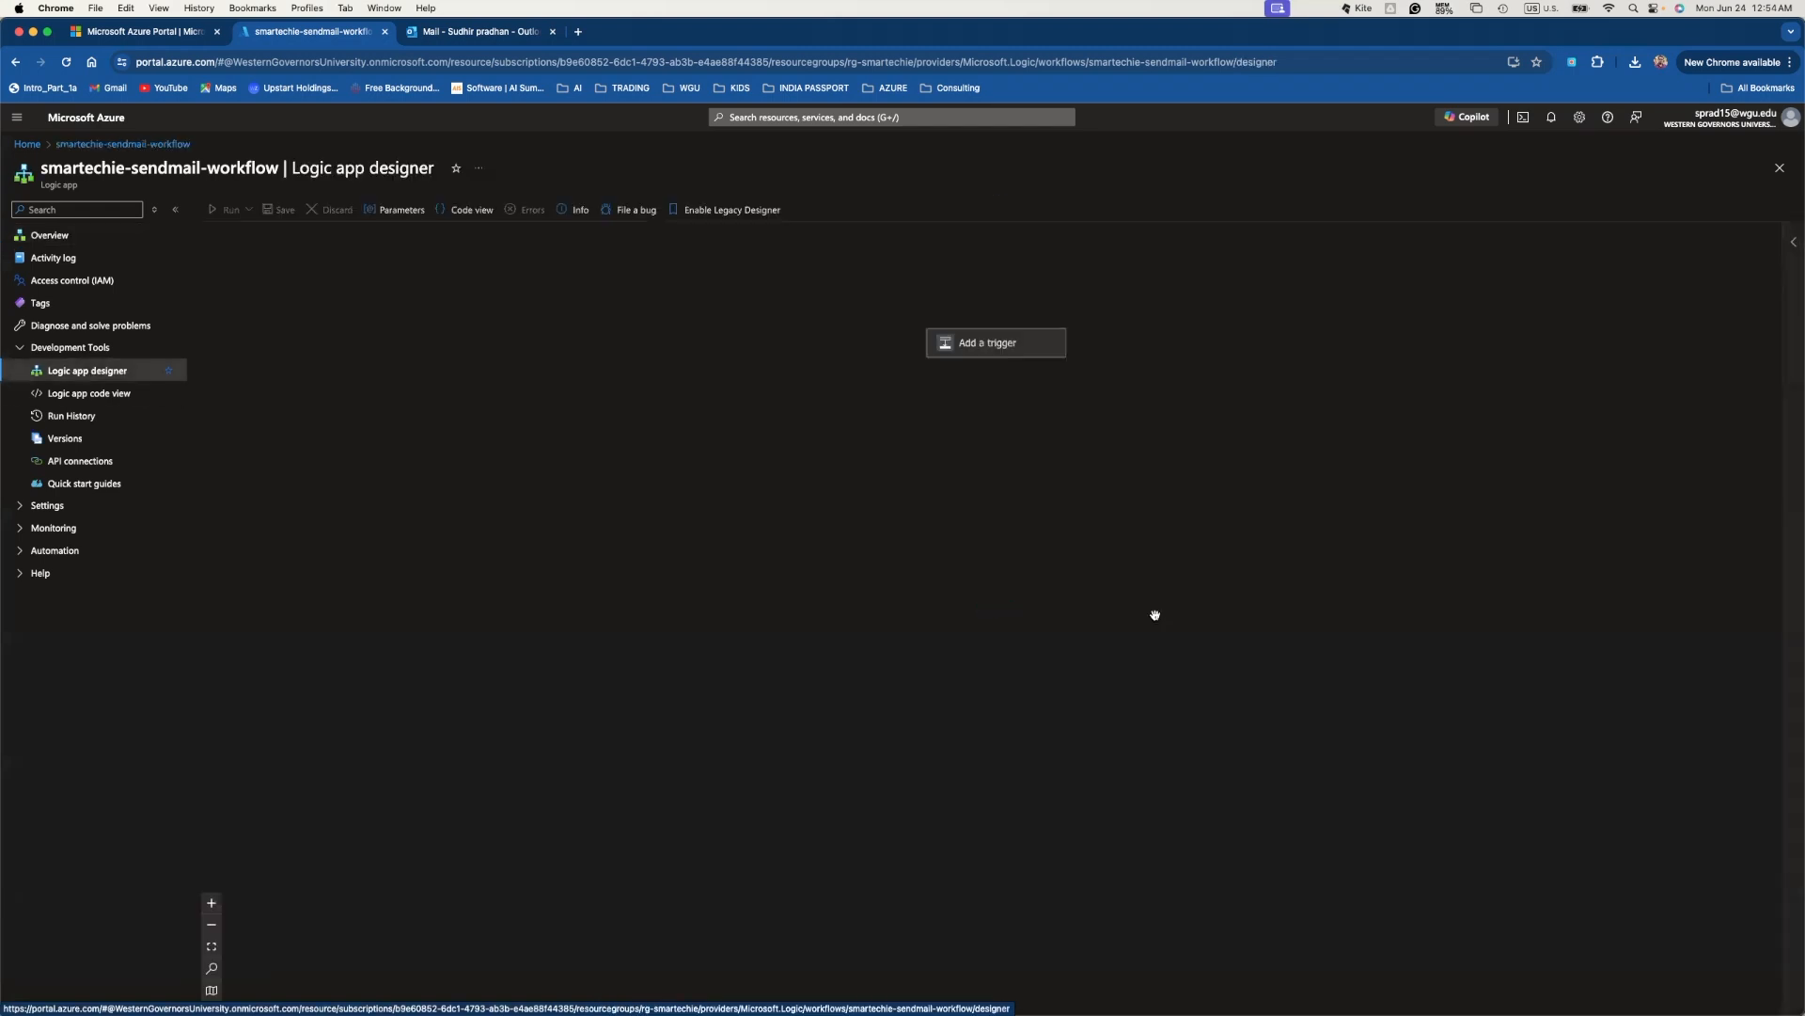
{"action": "left_click", "coordinate": [967, 343]}
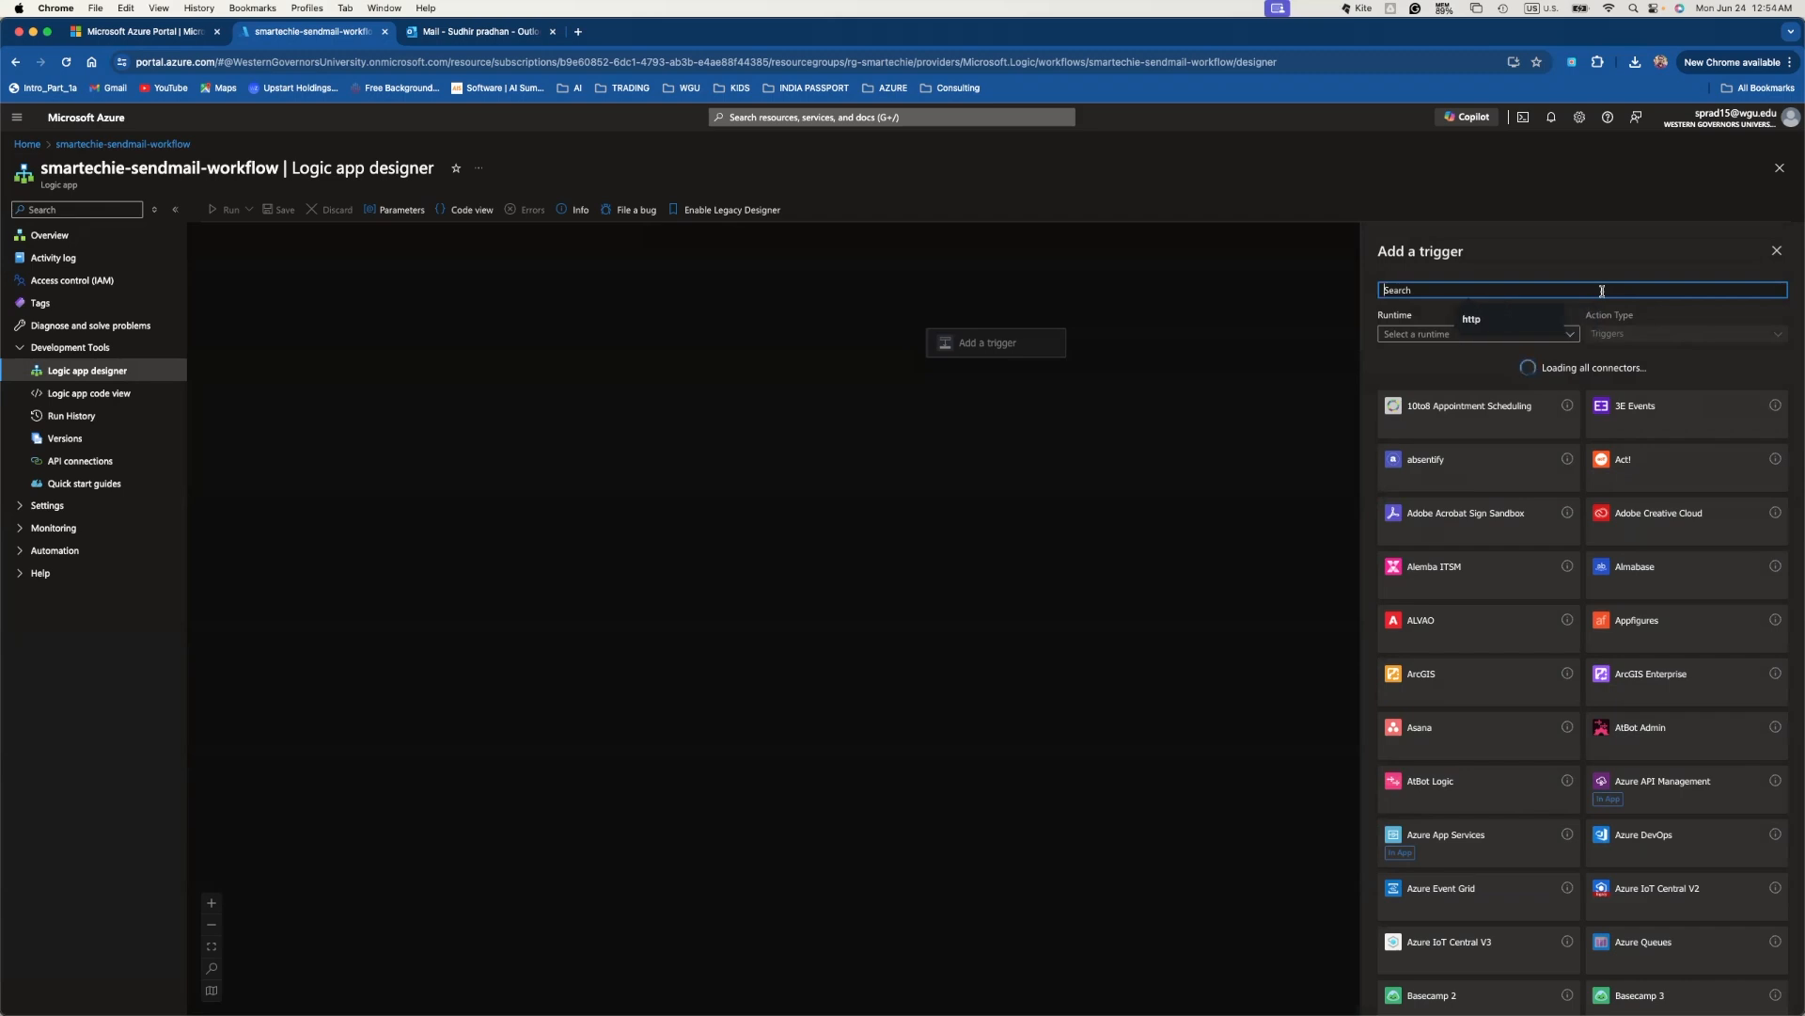
{"action": "type", "text": "http"}
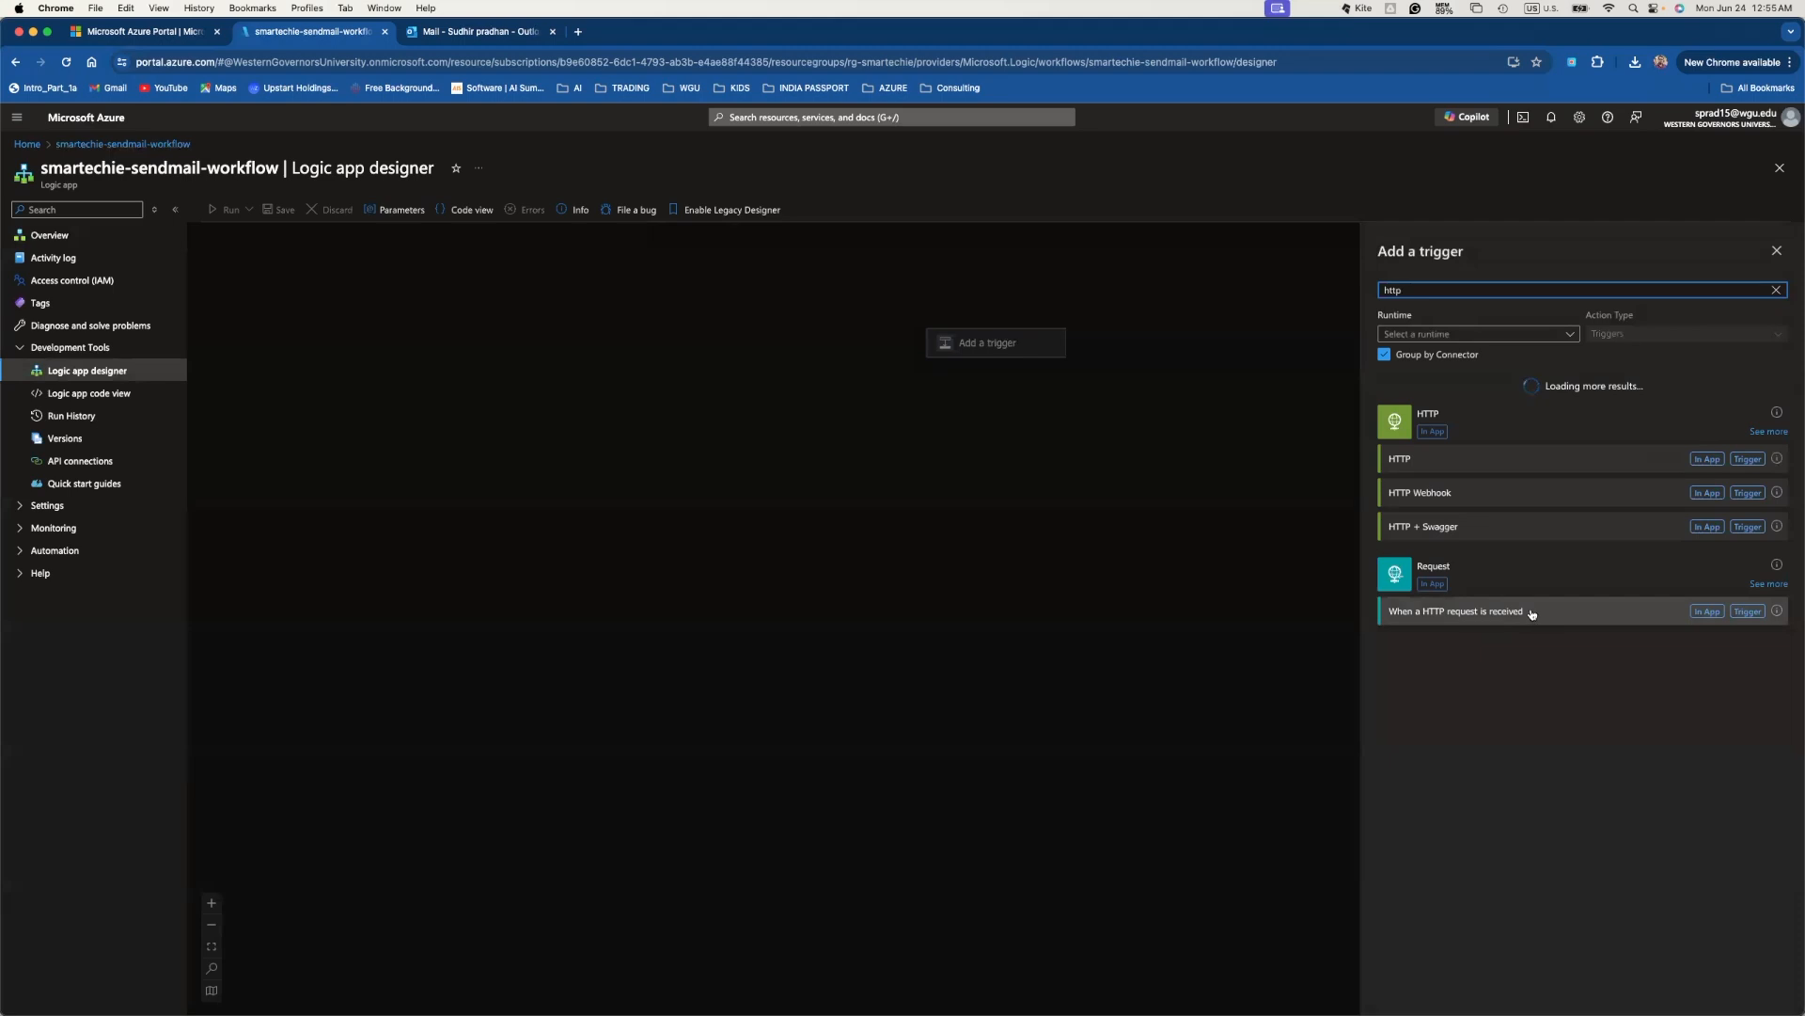
{"action": "left_click", "coordinate": [1530, 612]}
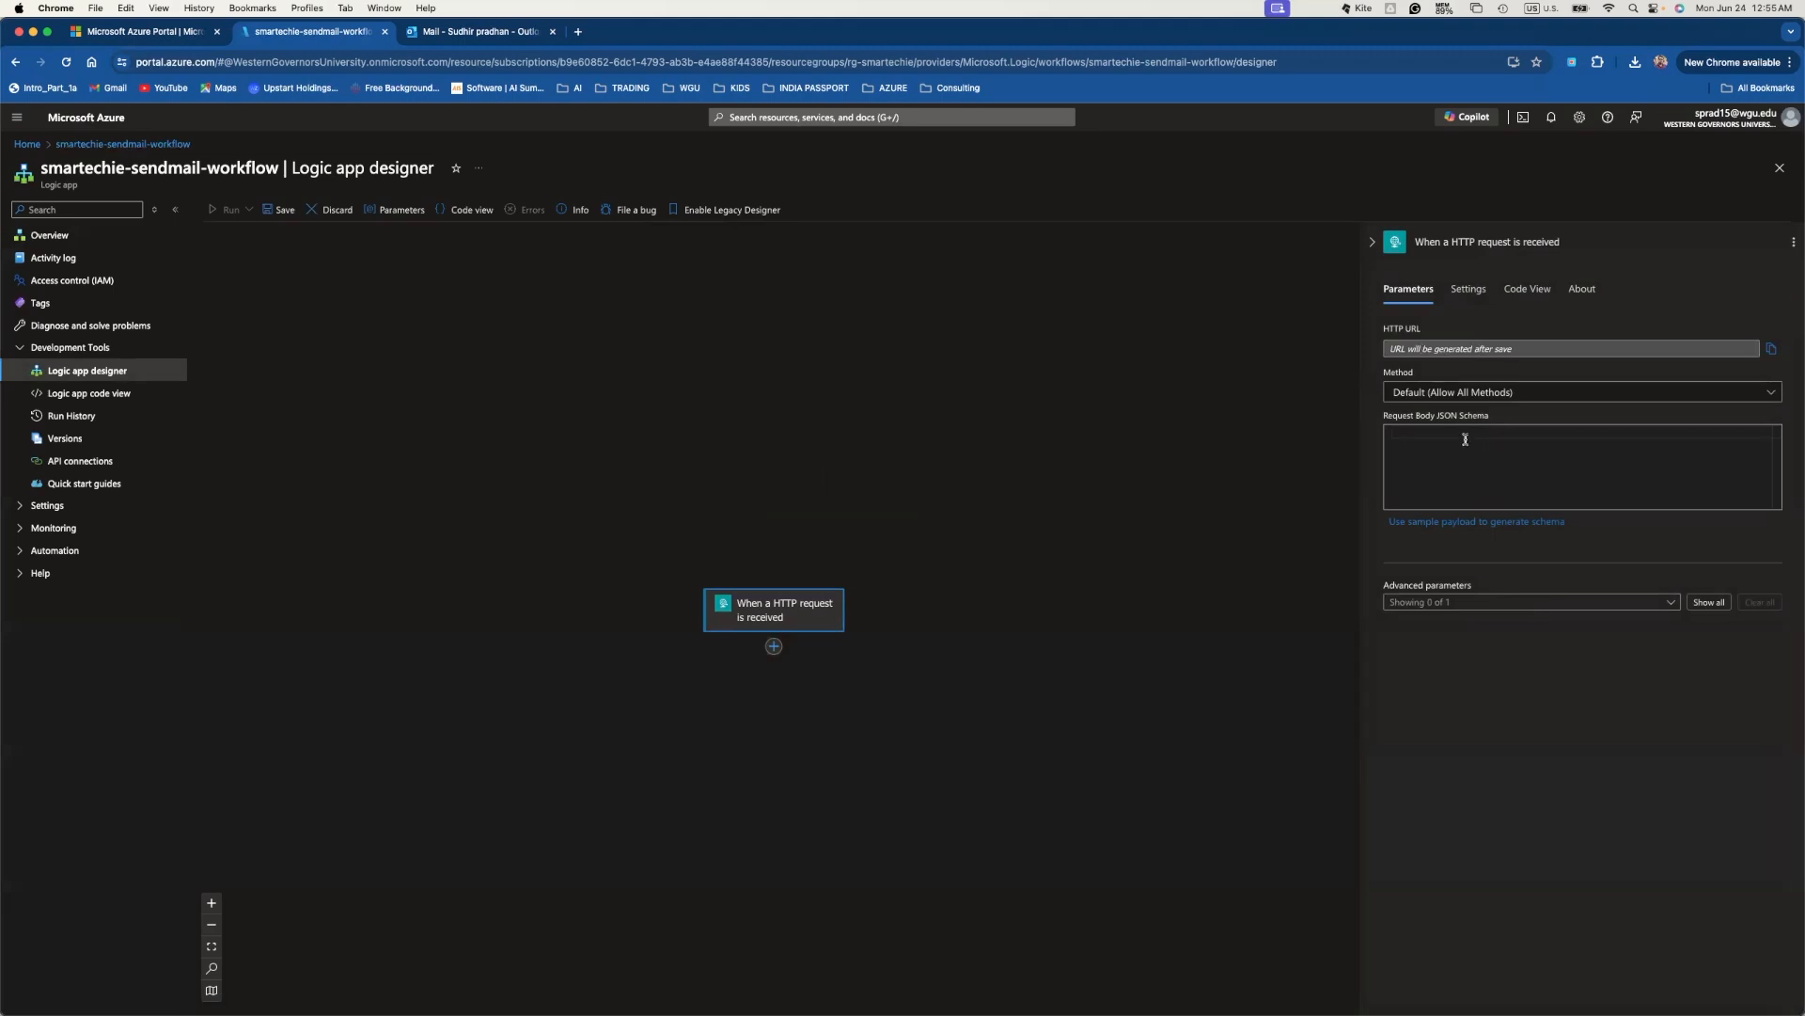
- Set the HTTP trigger's Method to POST
{"action": "left_click", "coordinate": [1772, 392]}
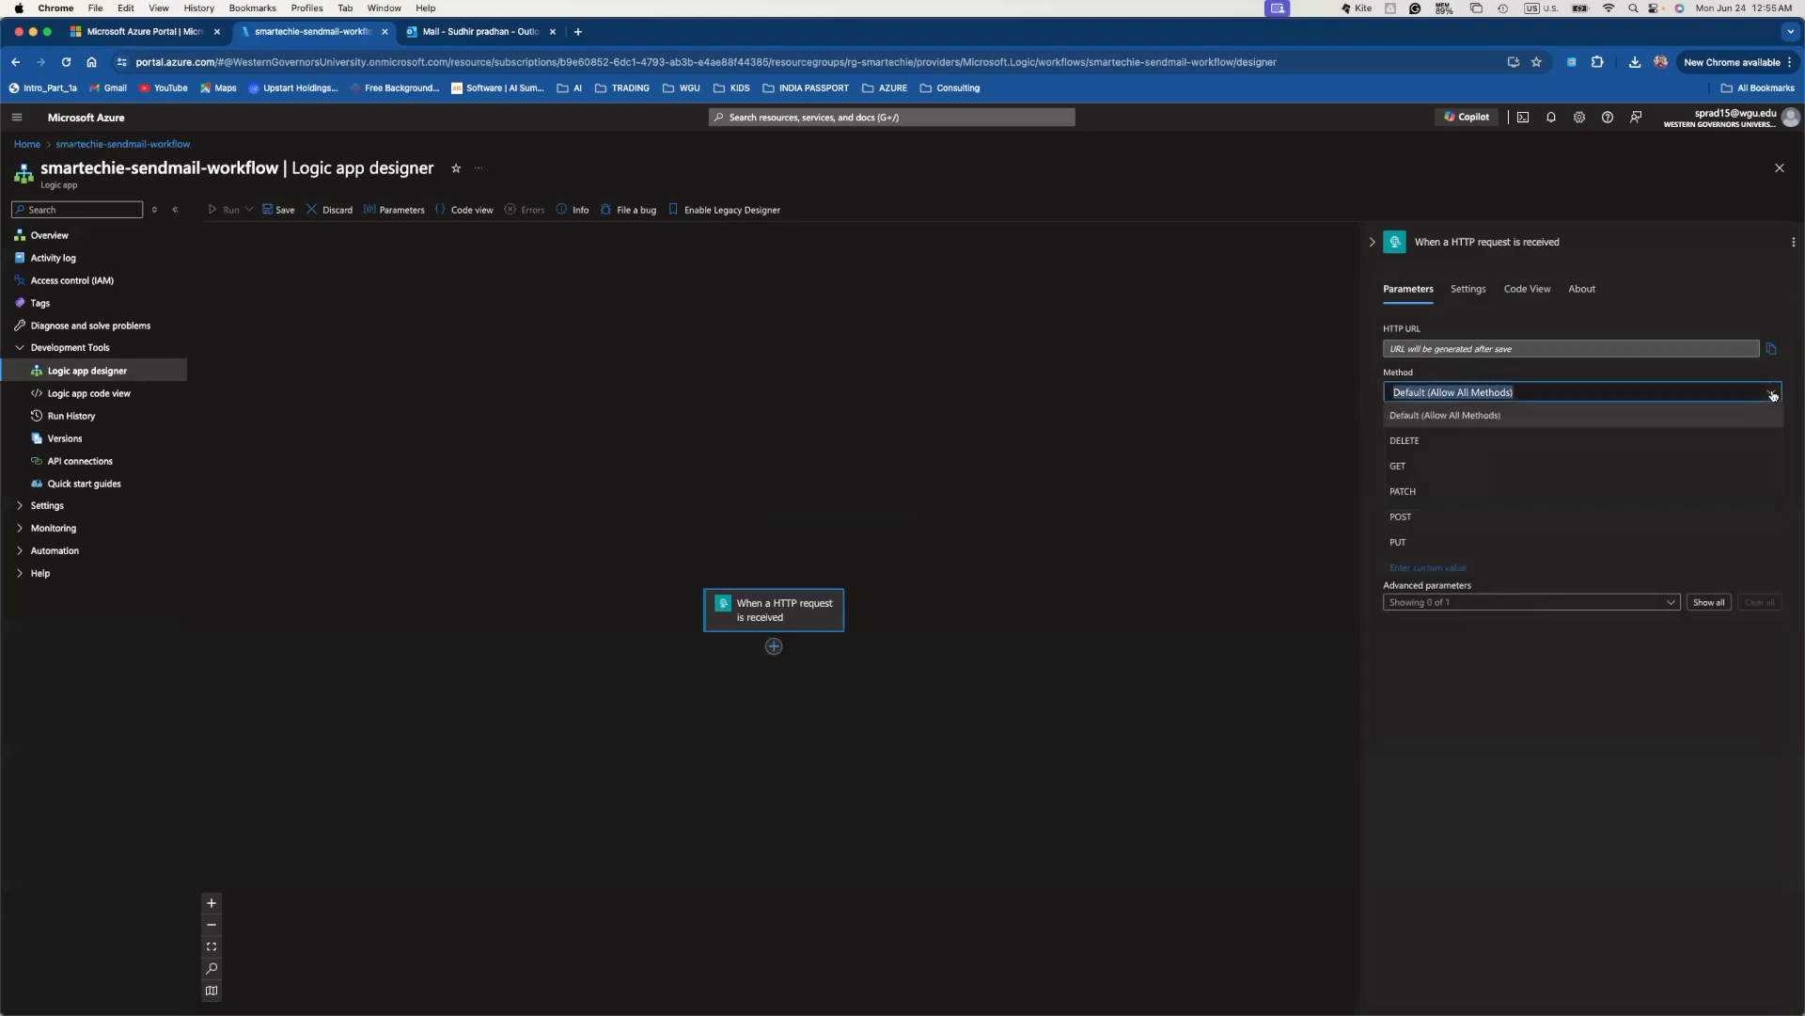
{"action": "left_click", "coordinate": [1429, 516]}
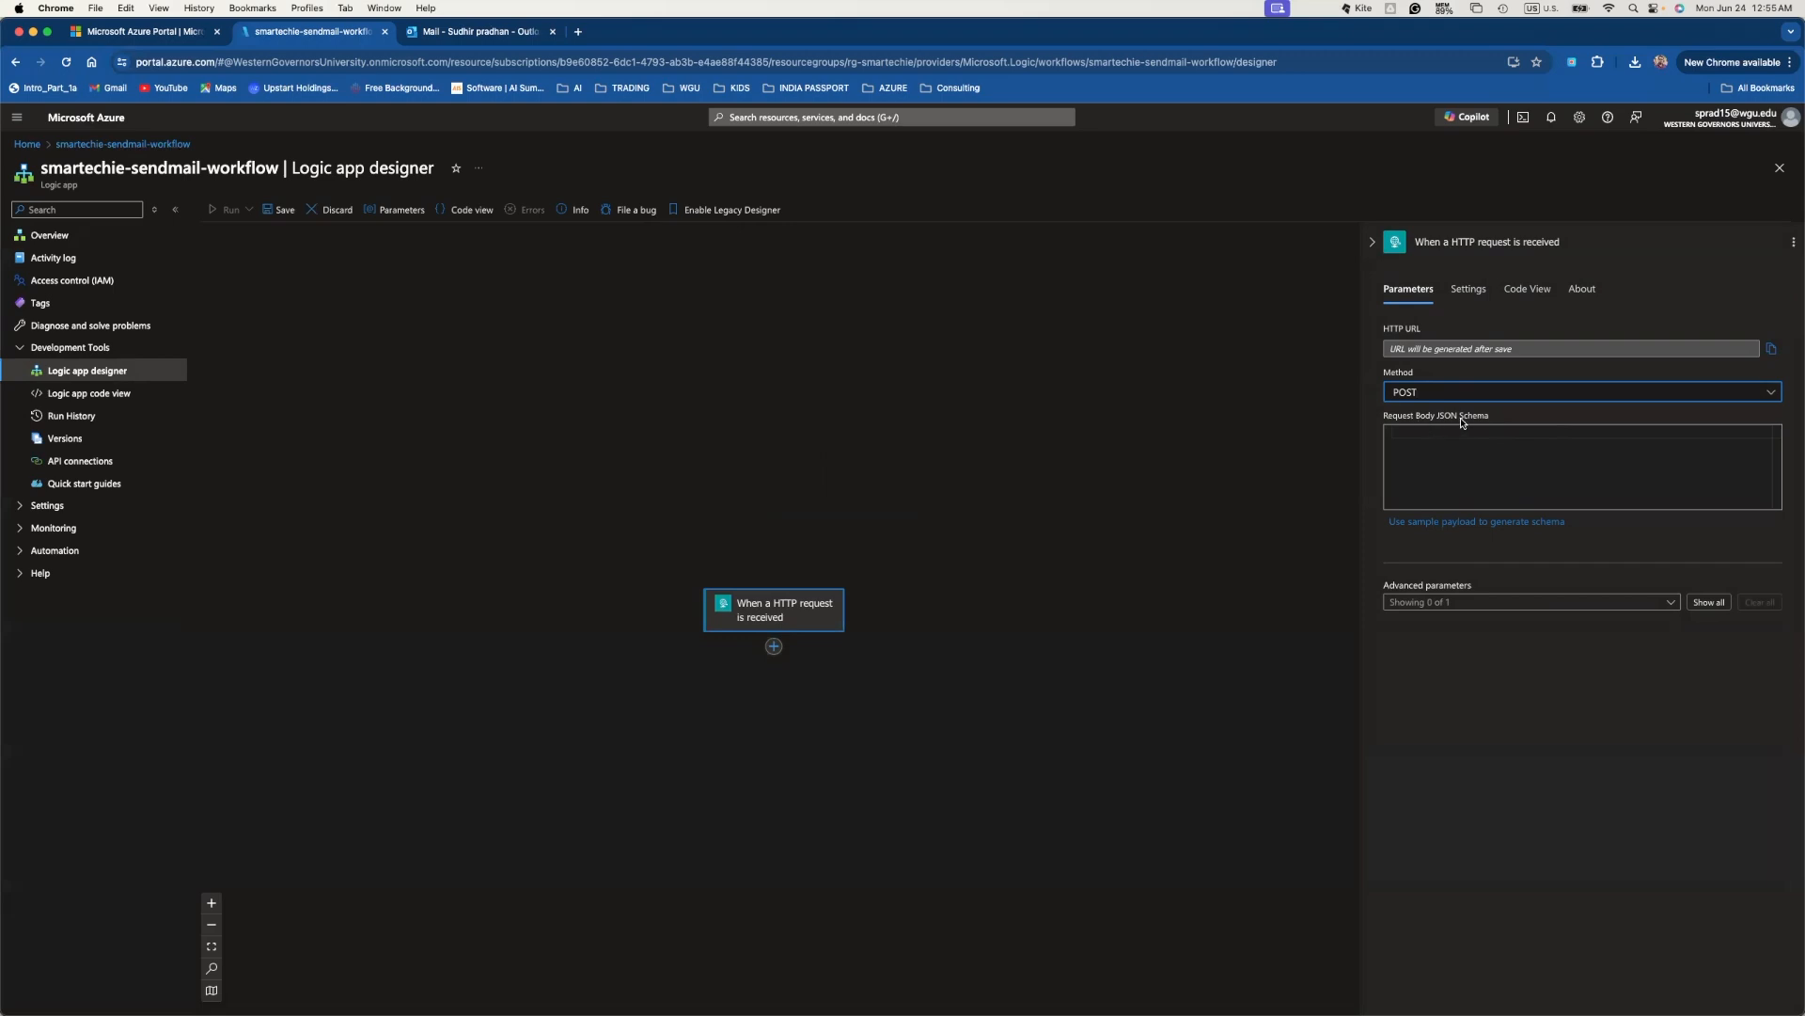
- Generate the request schema from a sample JSON payload with To, Subject and Message keys
{"action": "left_click", "coordinate": [1486, 525]}
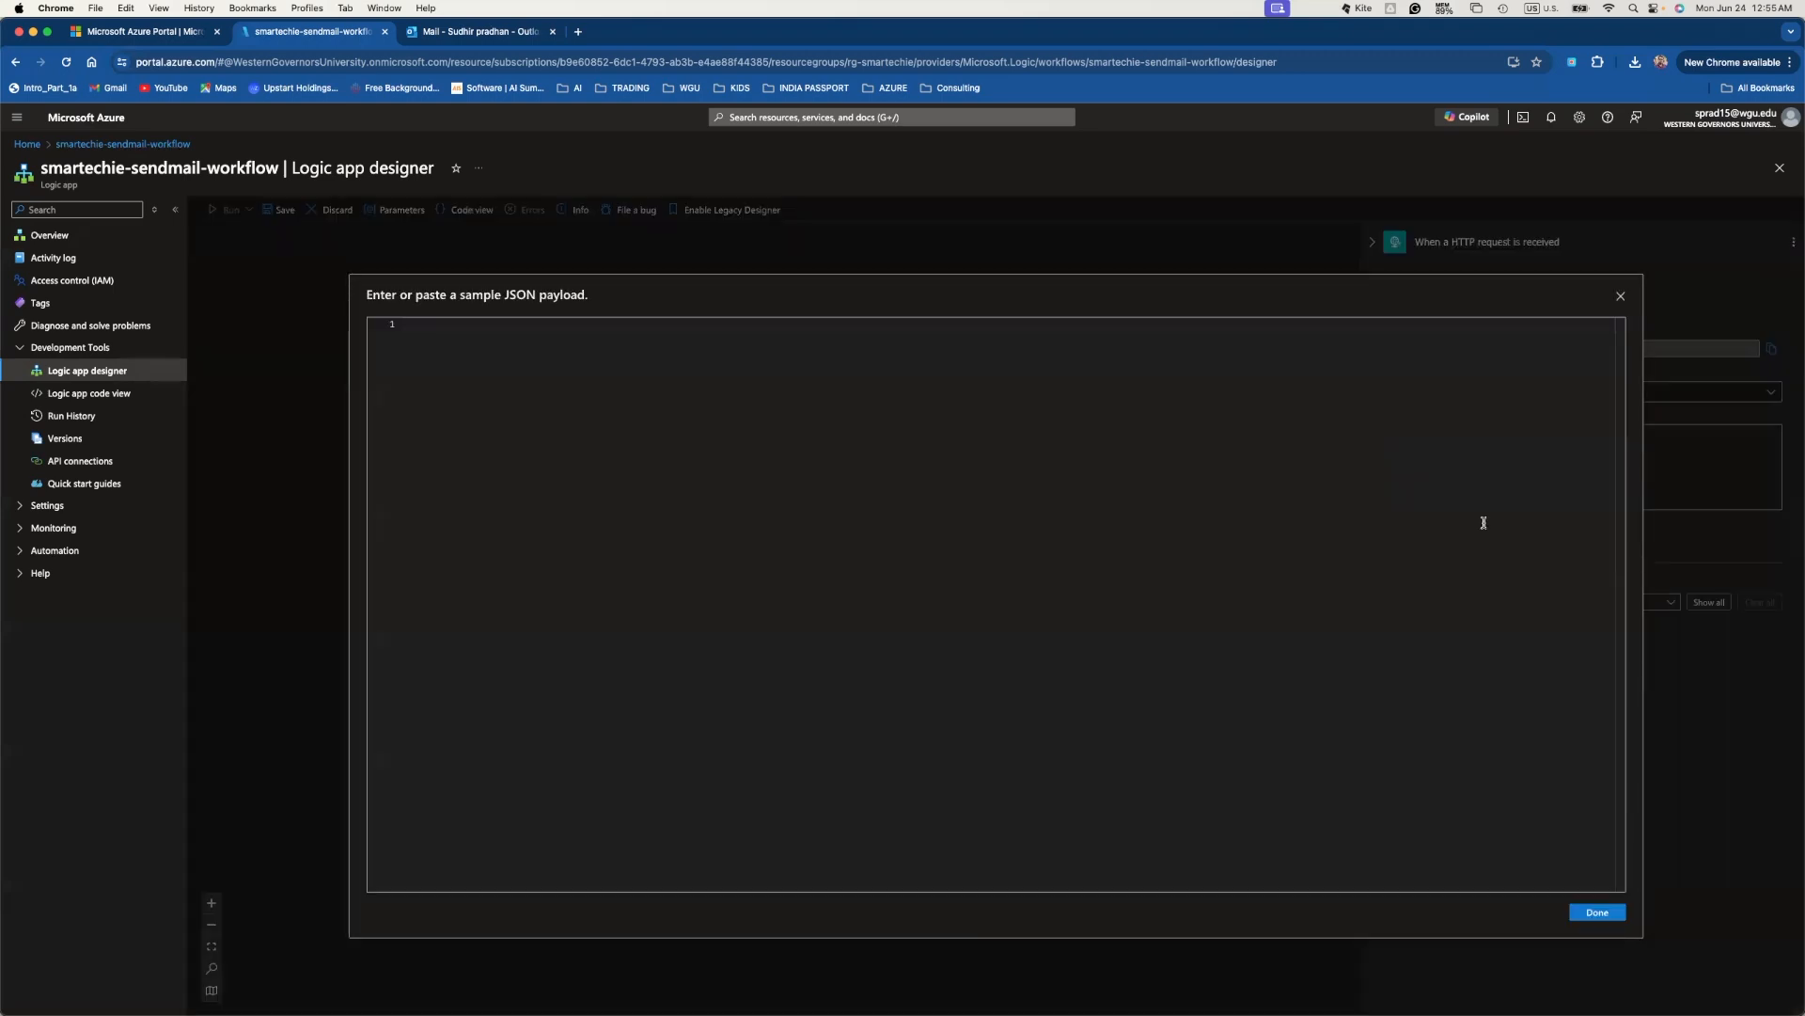
{"action": "left_click", "coordinate": [959, 325]}
{"action": "type", "text": "{"}
{"action": "key", "text": "Return"}
{"action": "type", "text": "\"To\": \"\","}
{"action": "key", "text": "Return"}
{"action": "type", "text": "\""}
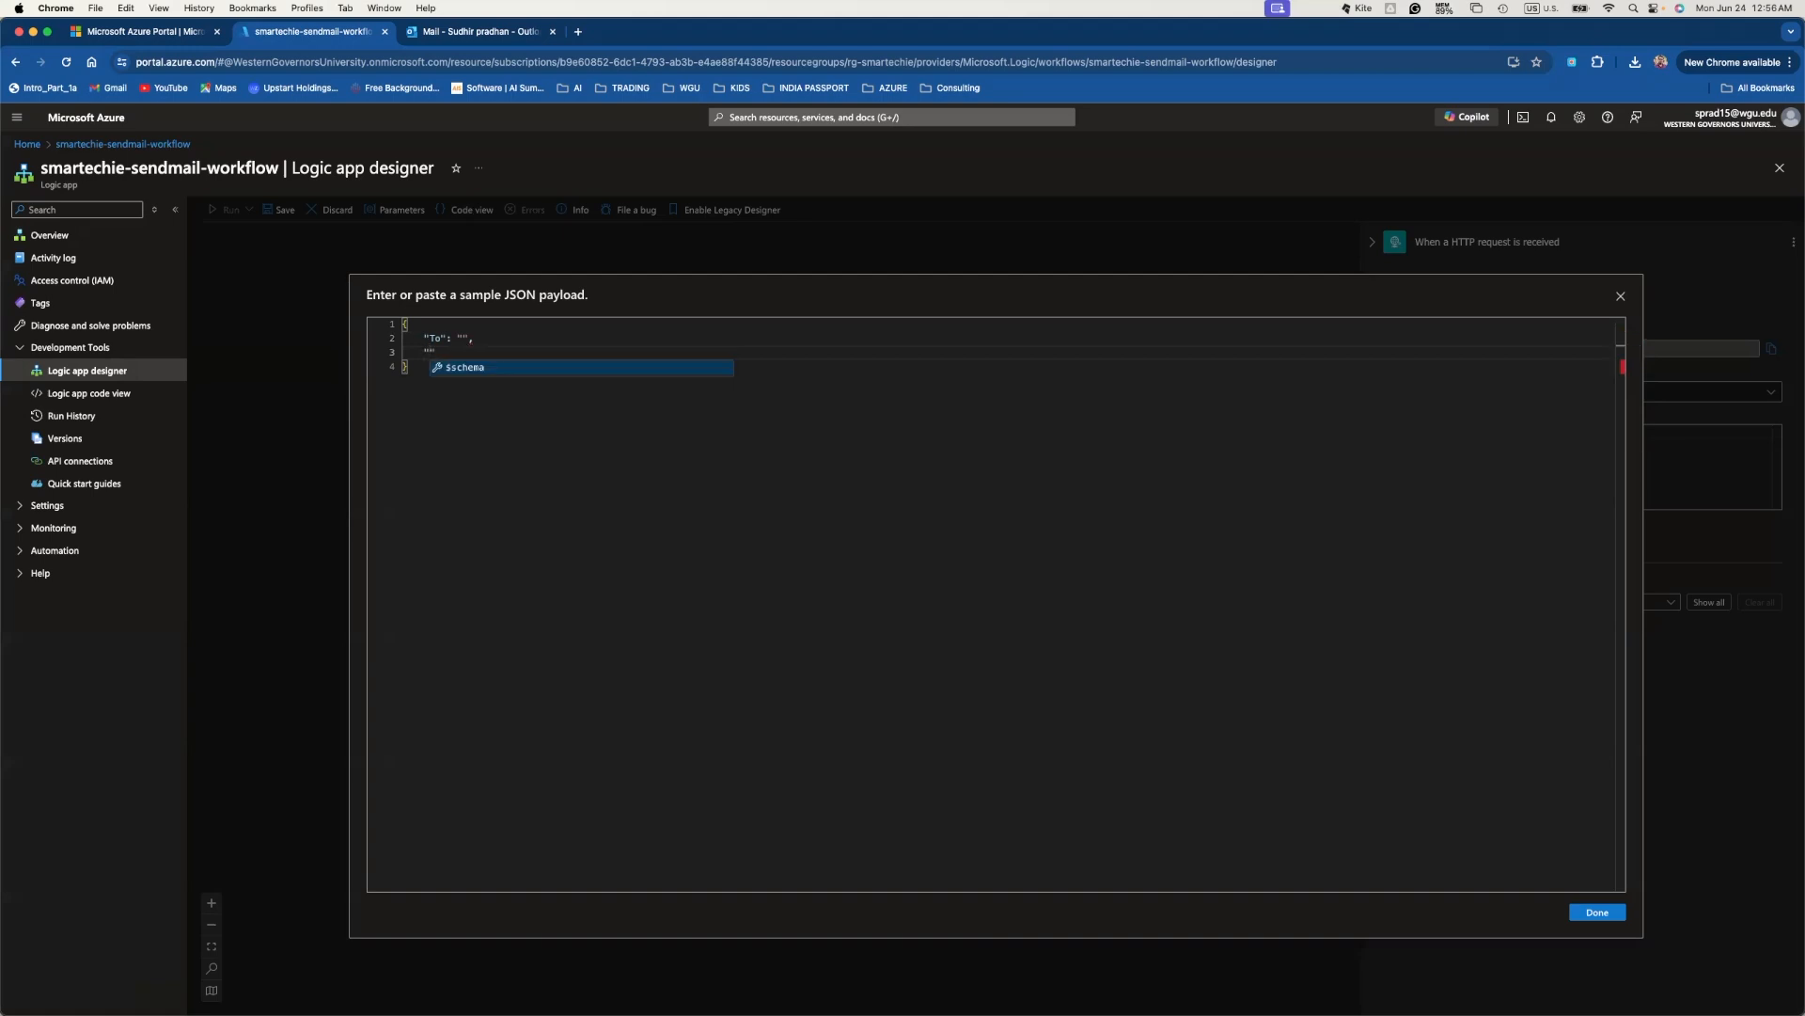
{"action": "type", "text": "Subject"}
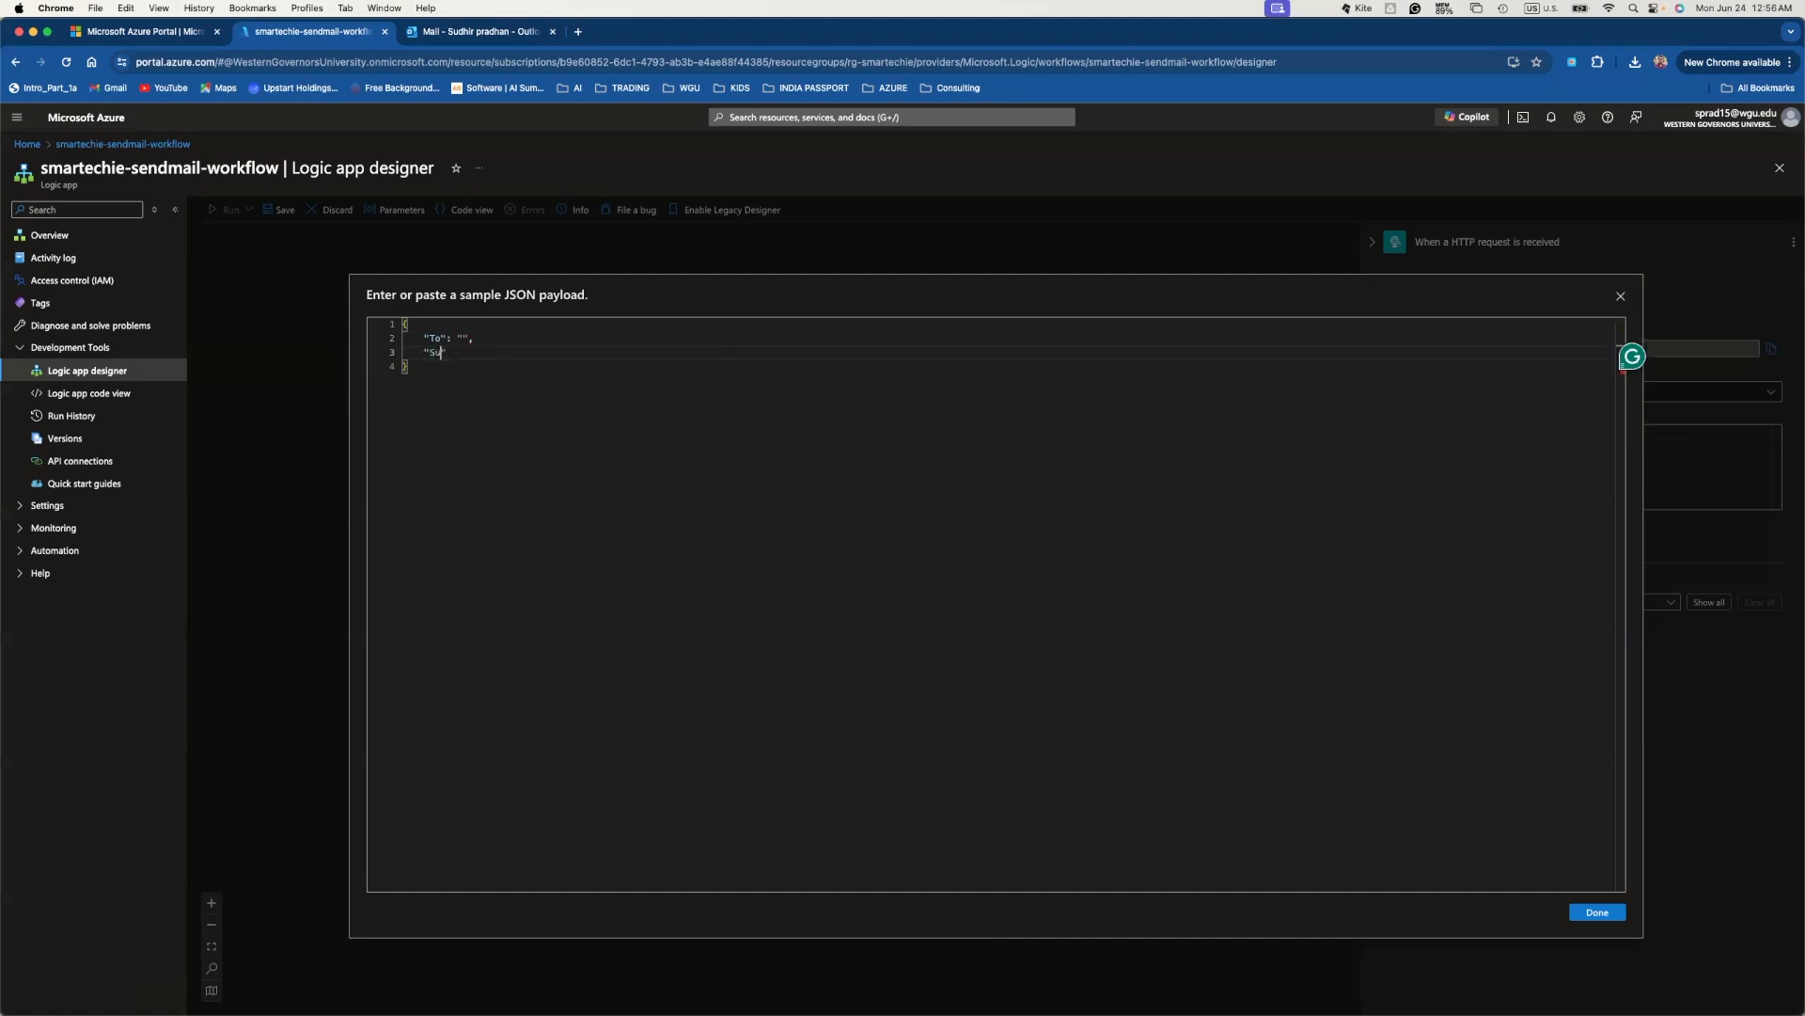
{"action": "type", "text": "\": \"\","}
{"action": "key", "text": "Return"}
{"action": "type", "text": "\""}
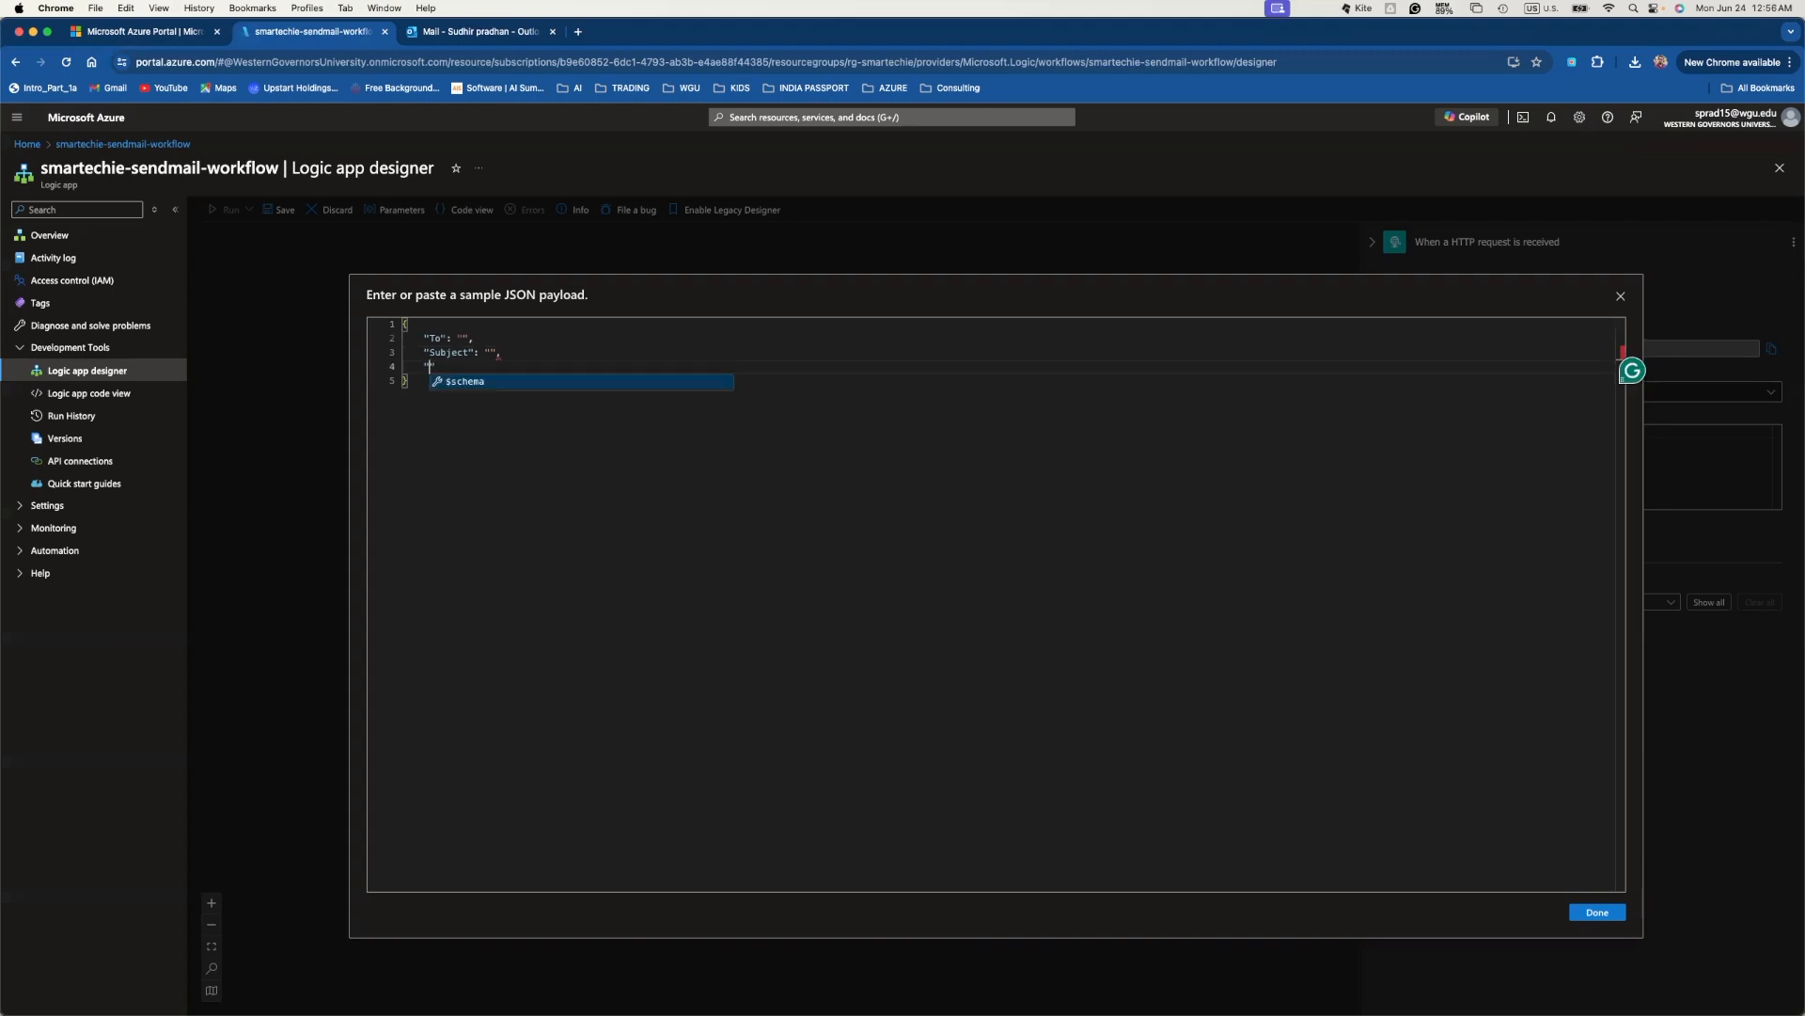
{"action": "type", "text": "Message"}
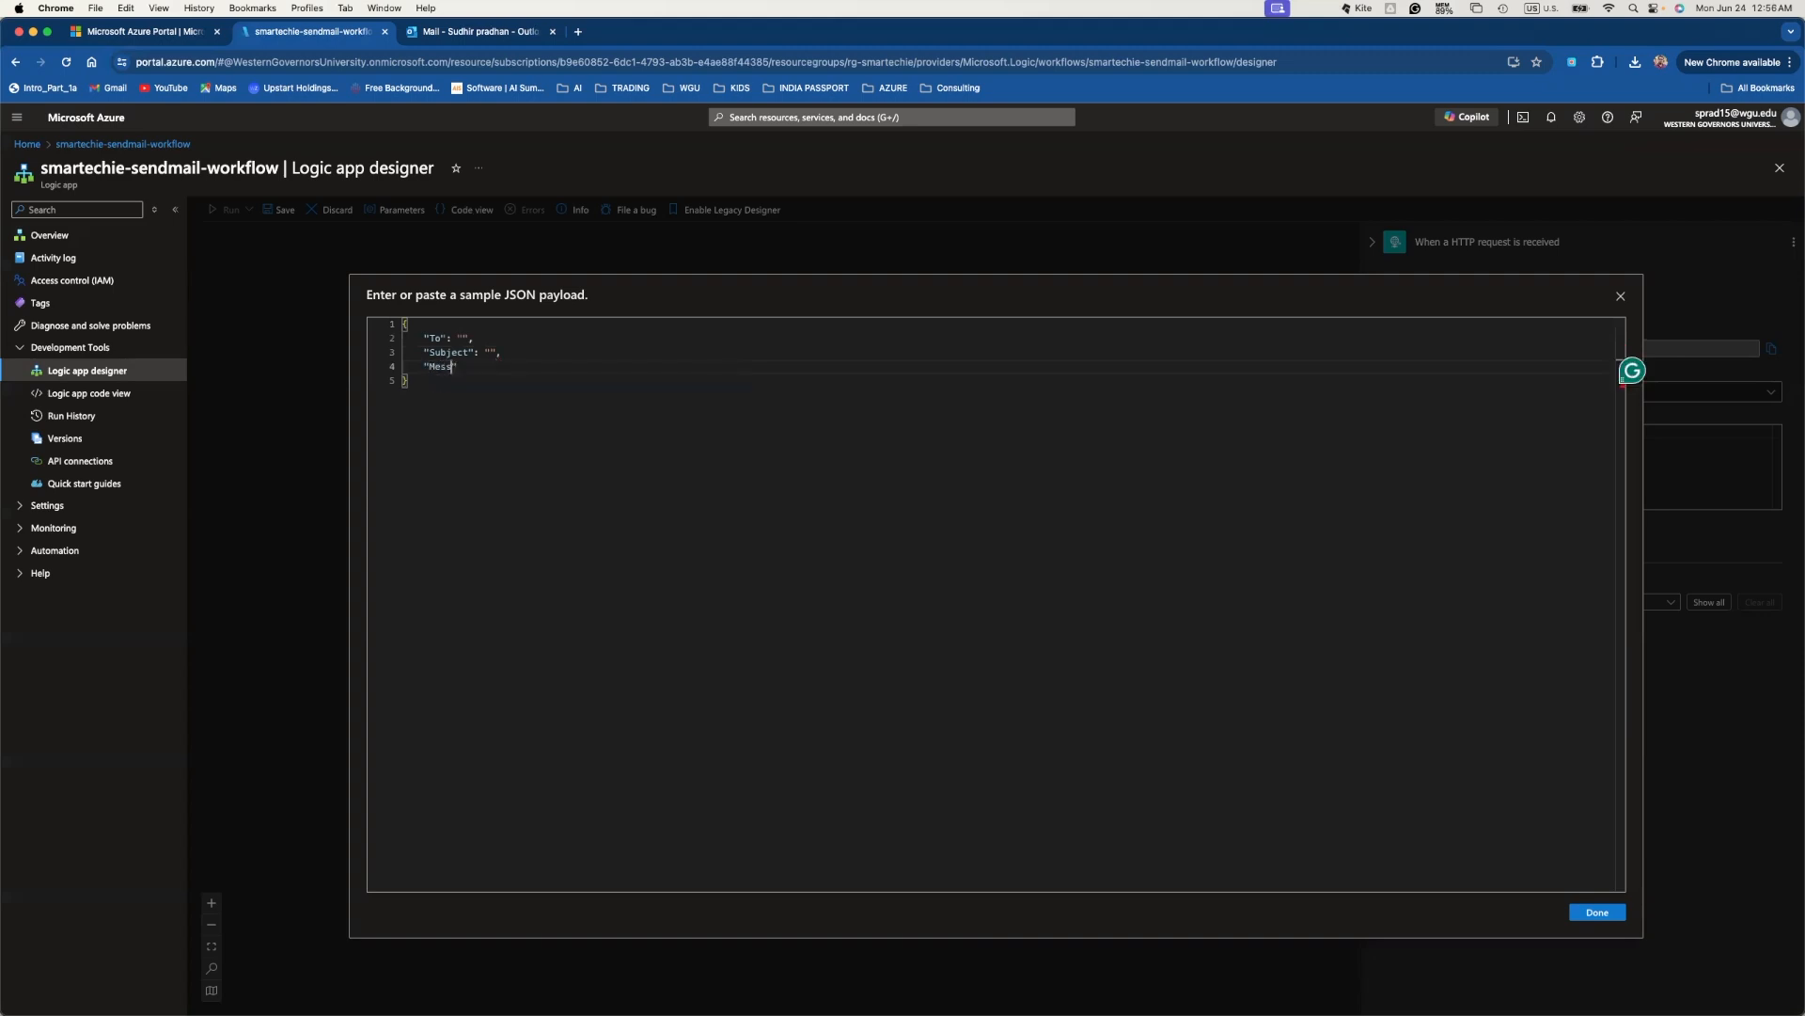
{"action": "type", "text": "\":"}
{"action": "left_click", "coordinate": [1603, 913]}
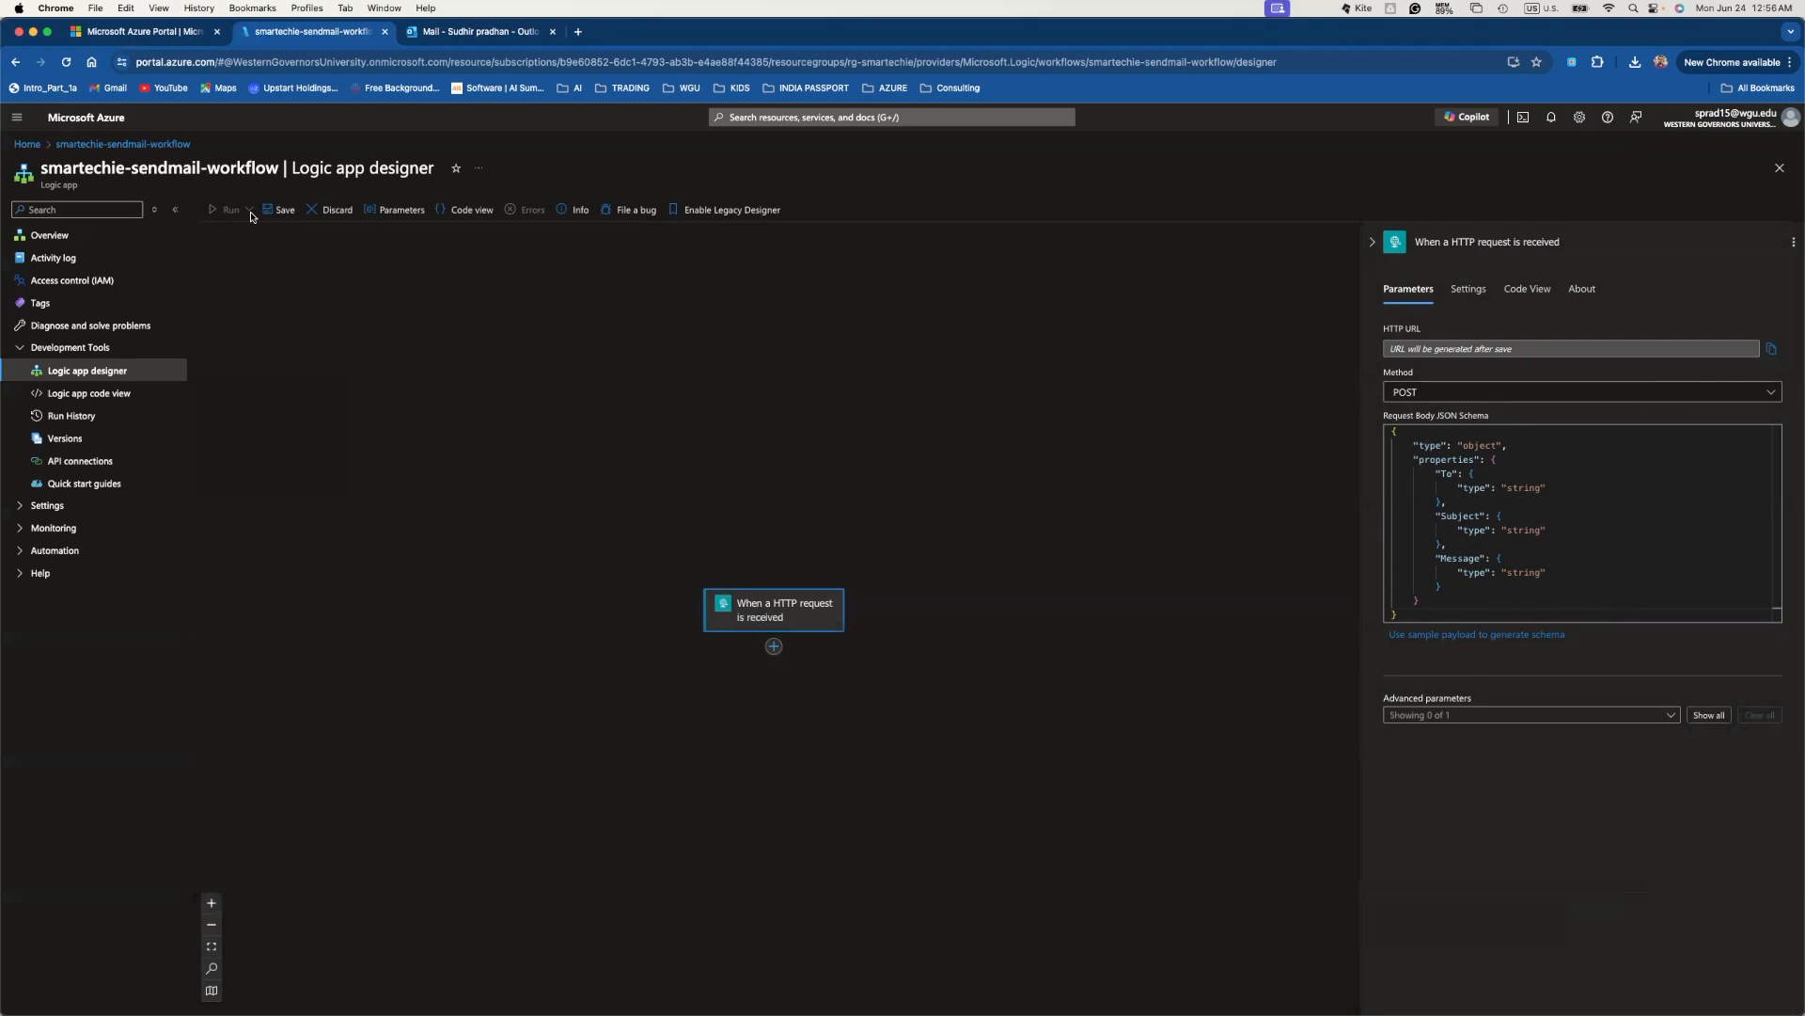
- Save the workflow to generate the trigger URL, then add a step below the trigger
{"action": "left_click", "coordinate": [283, 210]}
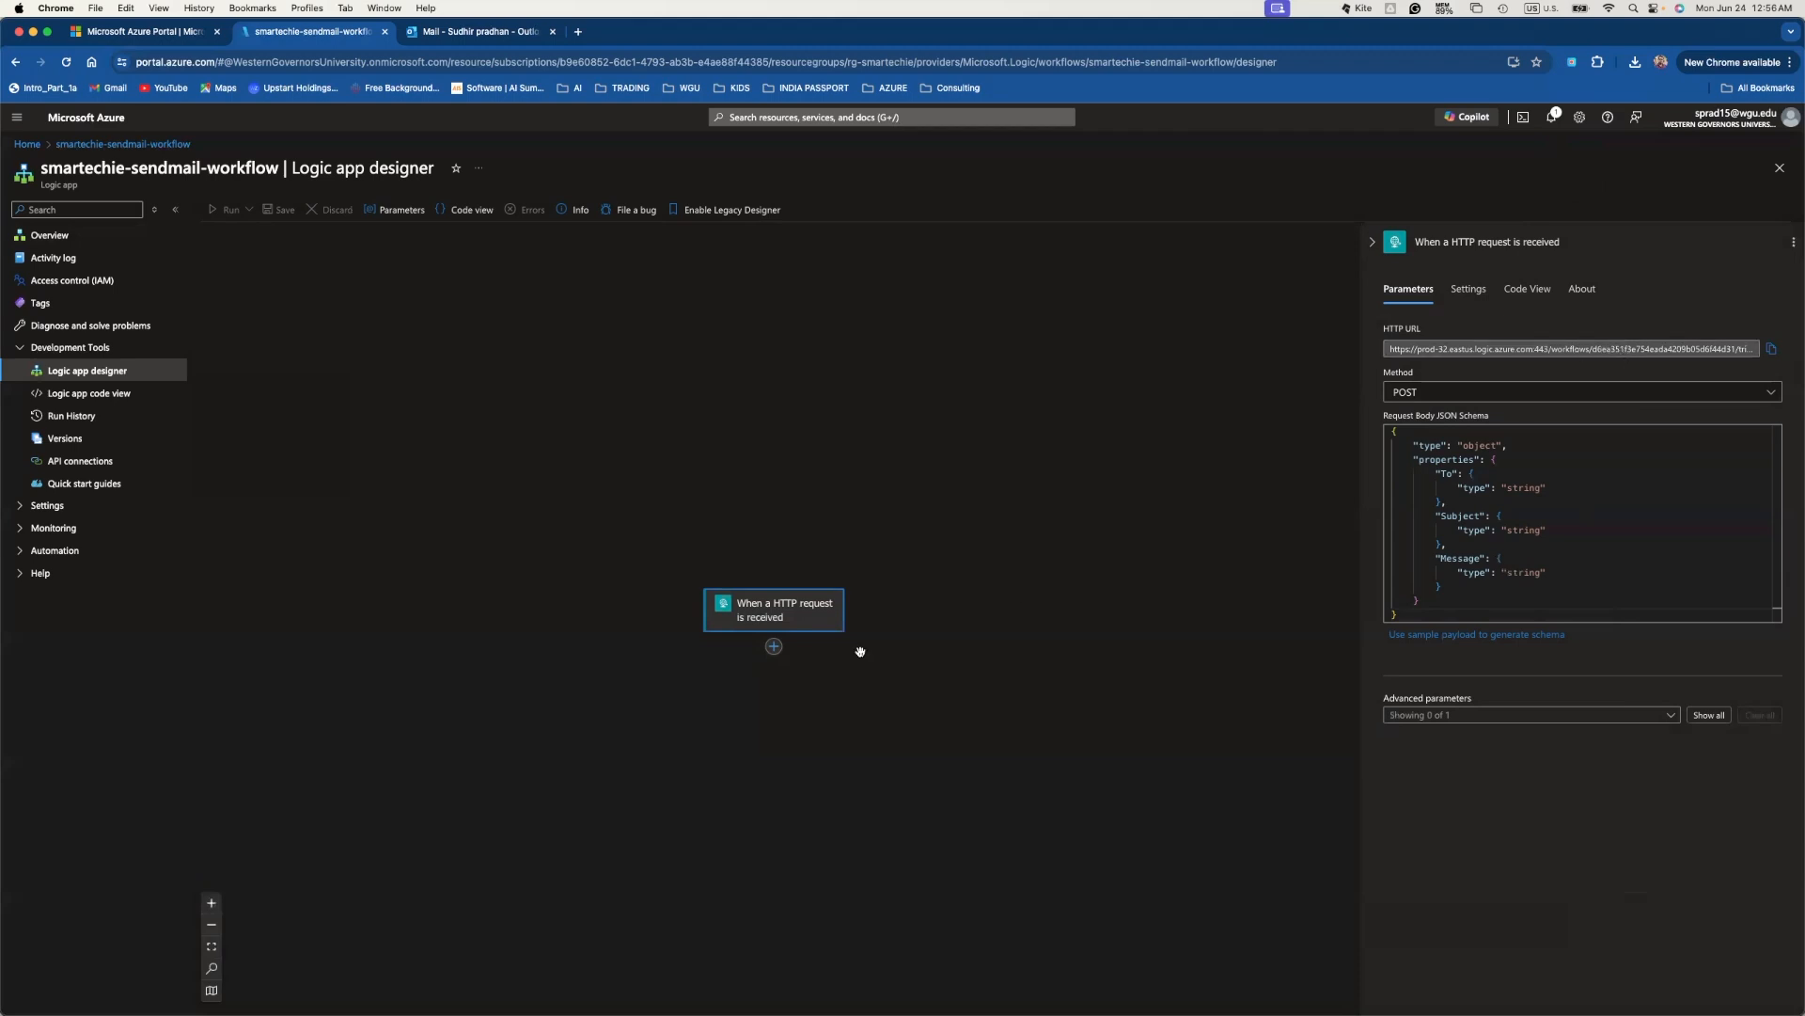
{"action": "left_click", "coordinate": [774, 646]}
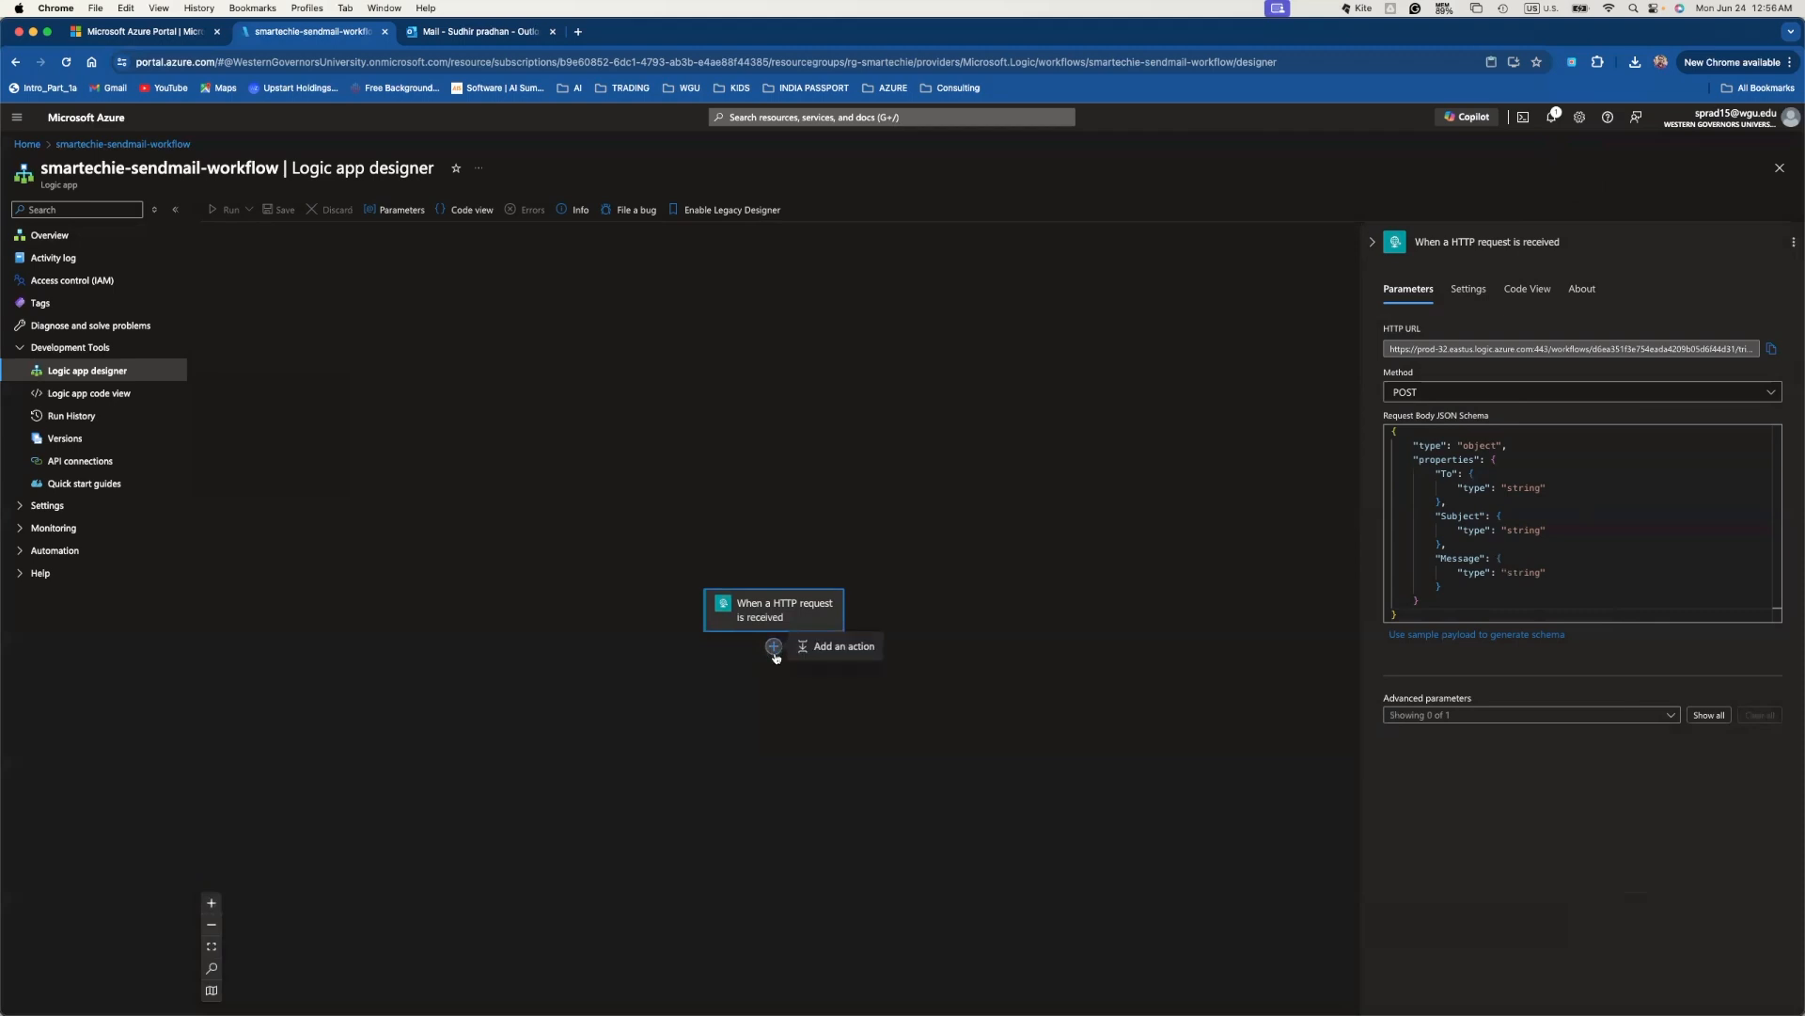
- Add an action after the trigger and search the action list for Gmail ('gamail')
{"action": "left_click", "coordinate": [841, 648]}
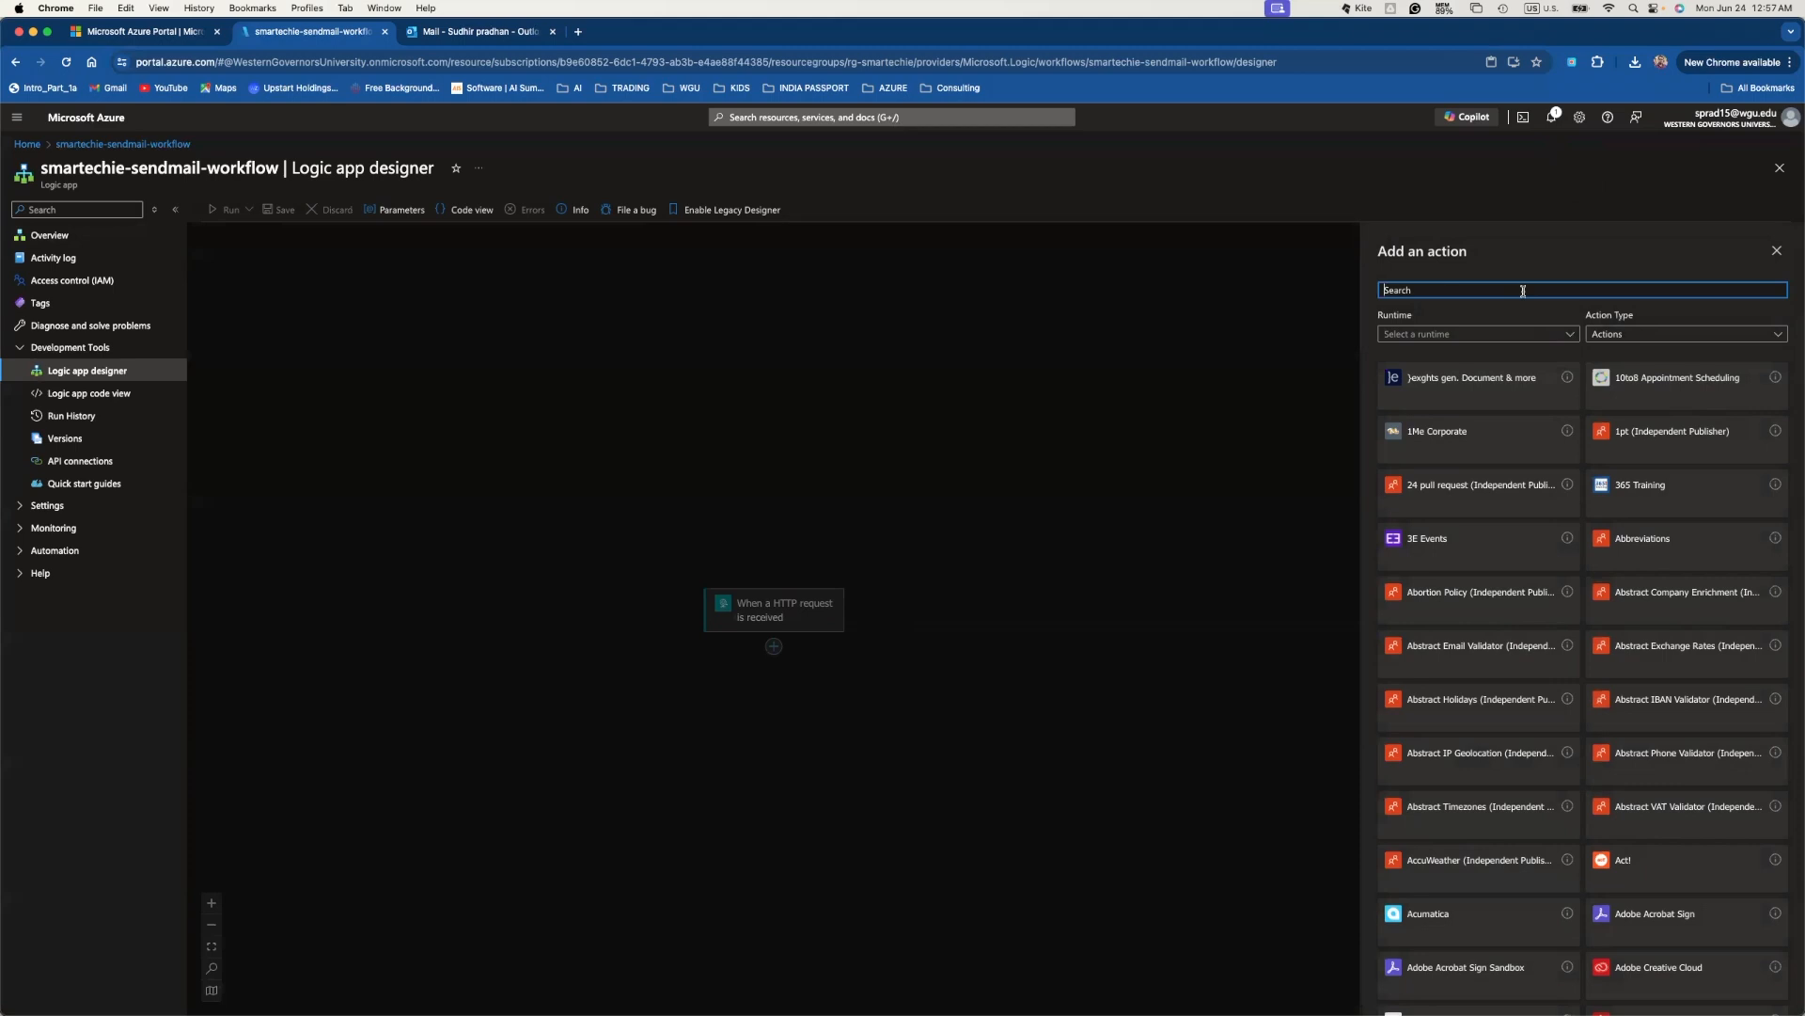
{"action": "type", "text": "ga"}
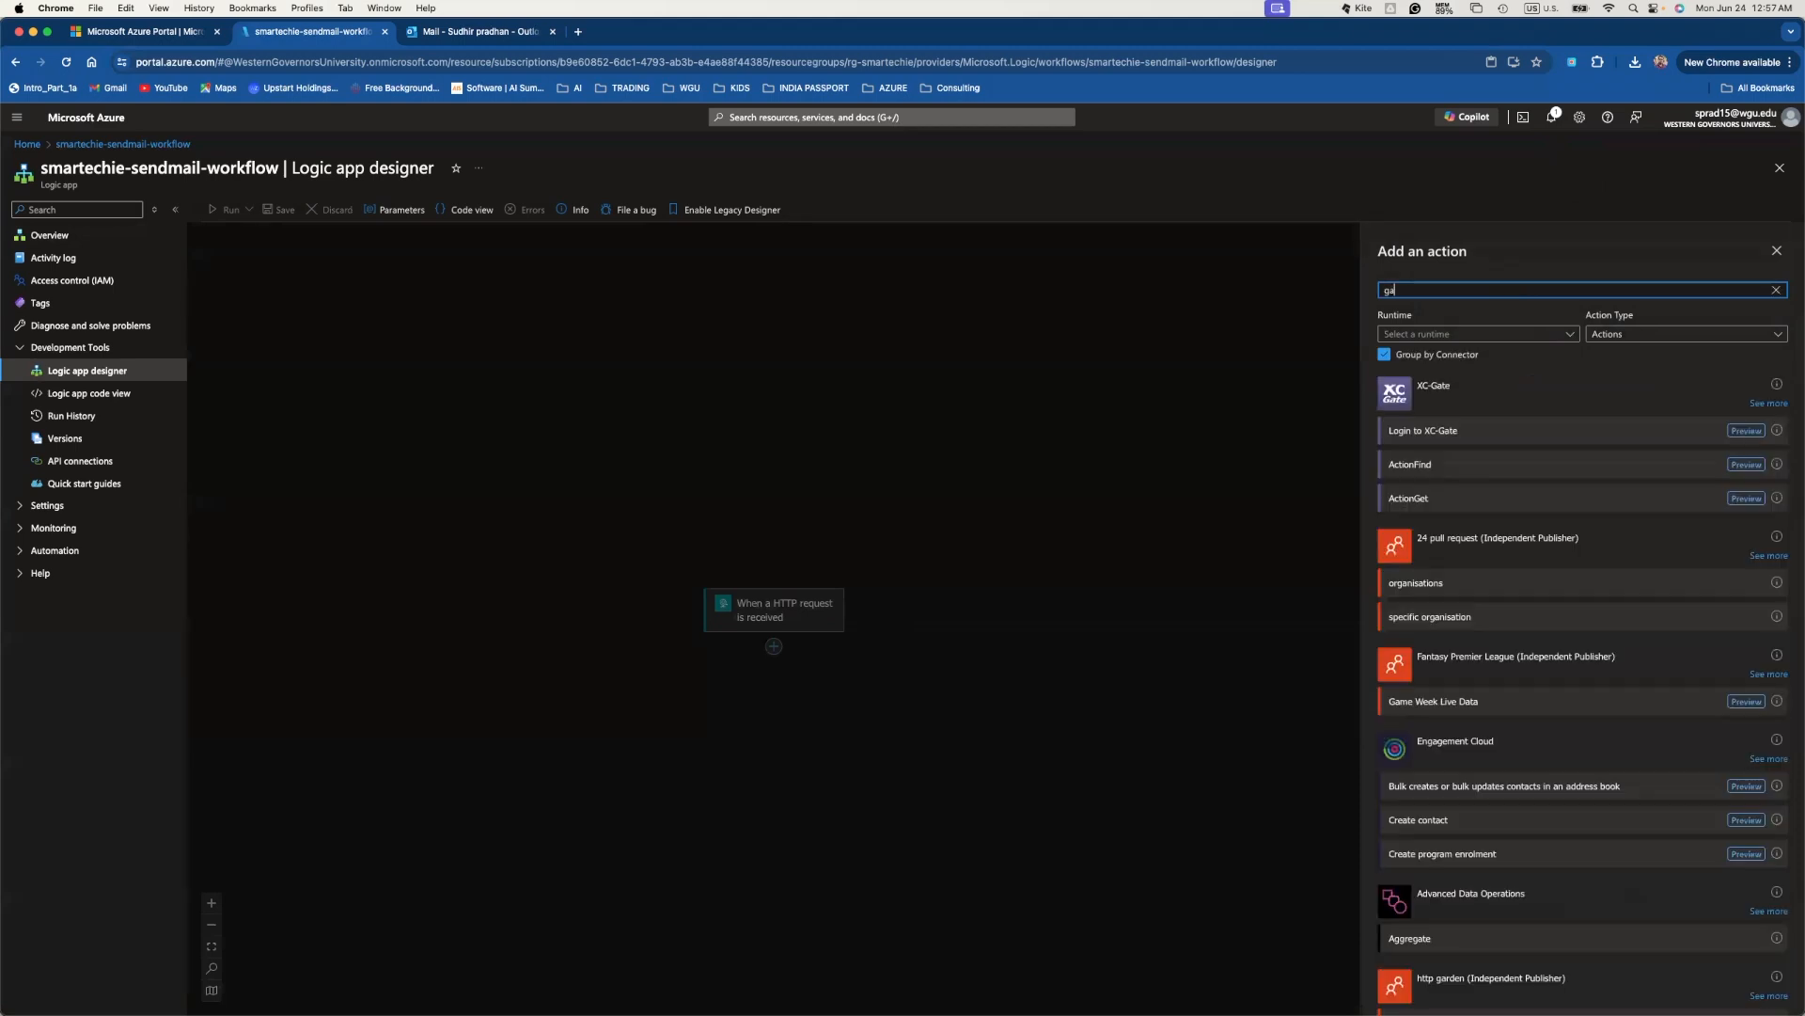
{"action": "type", "text": "m"}
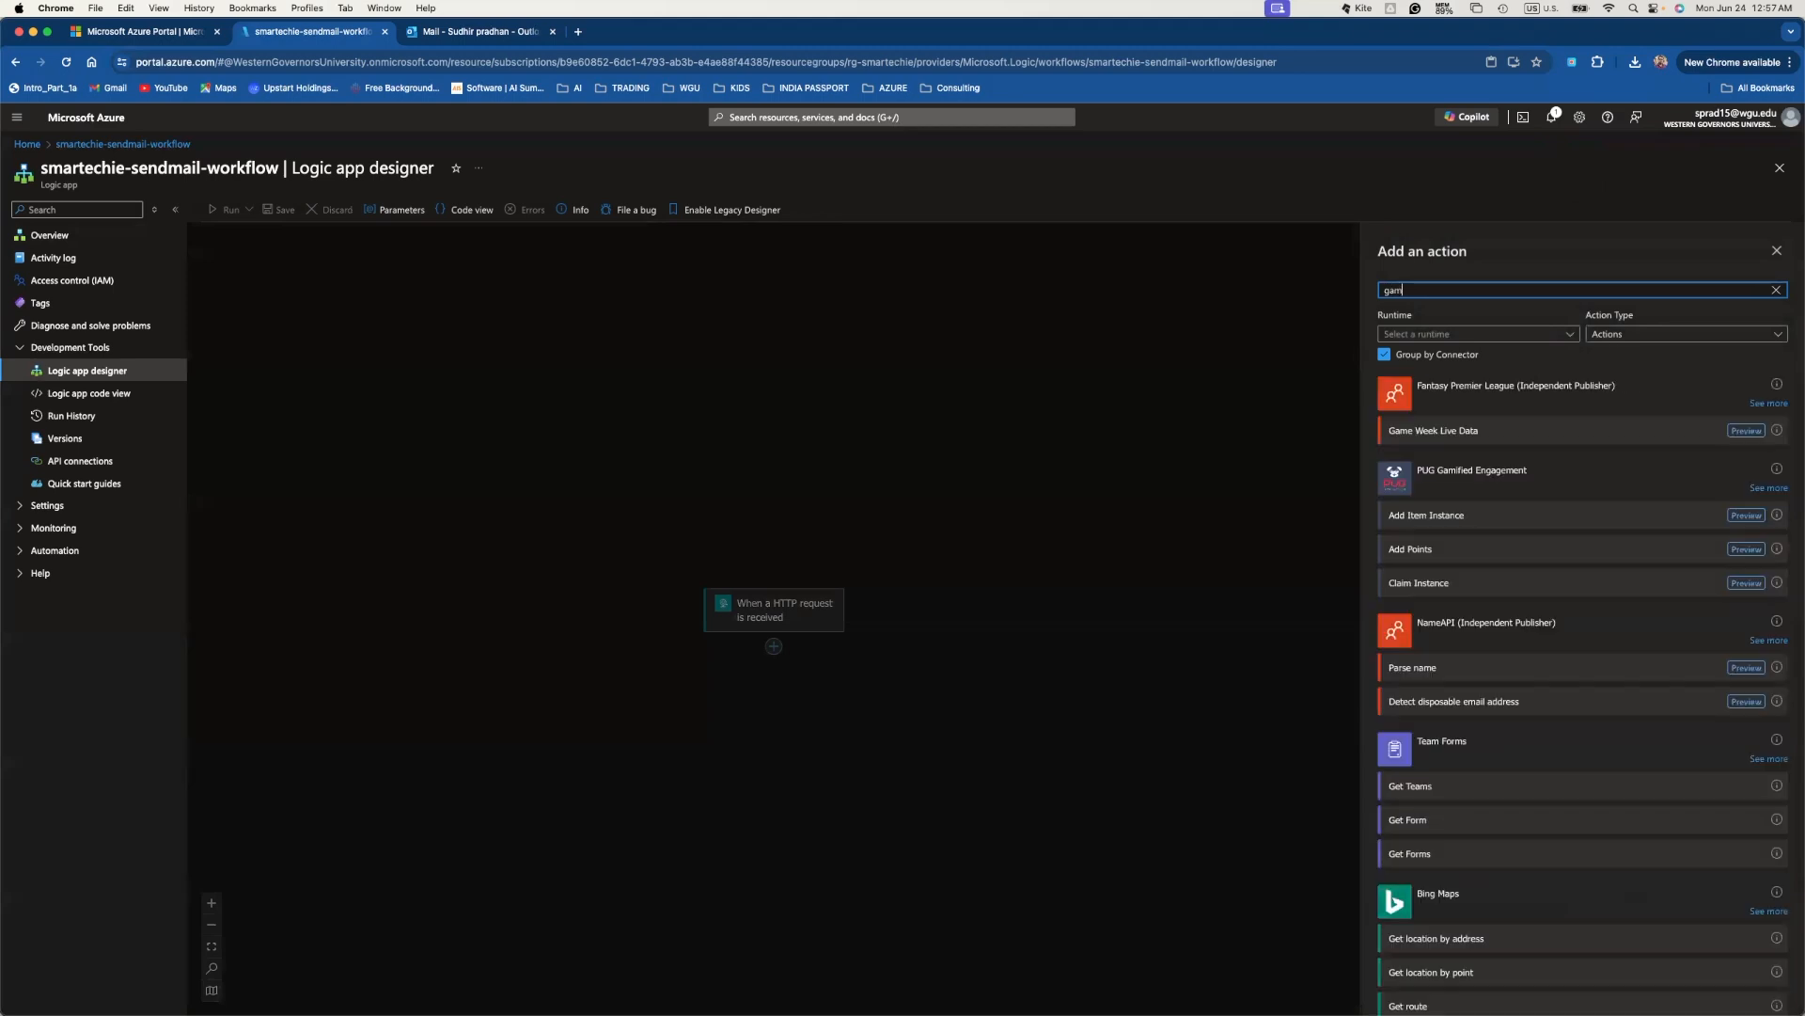
{"action": "type", "text": "ail"}
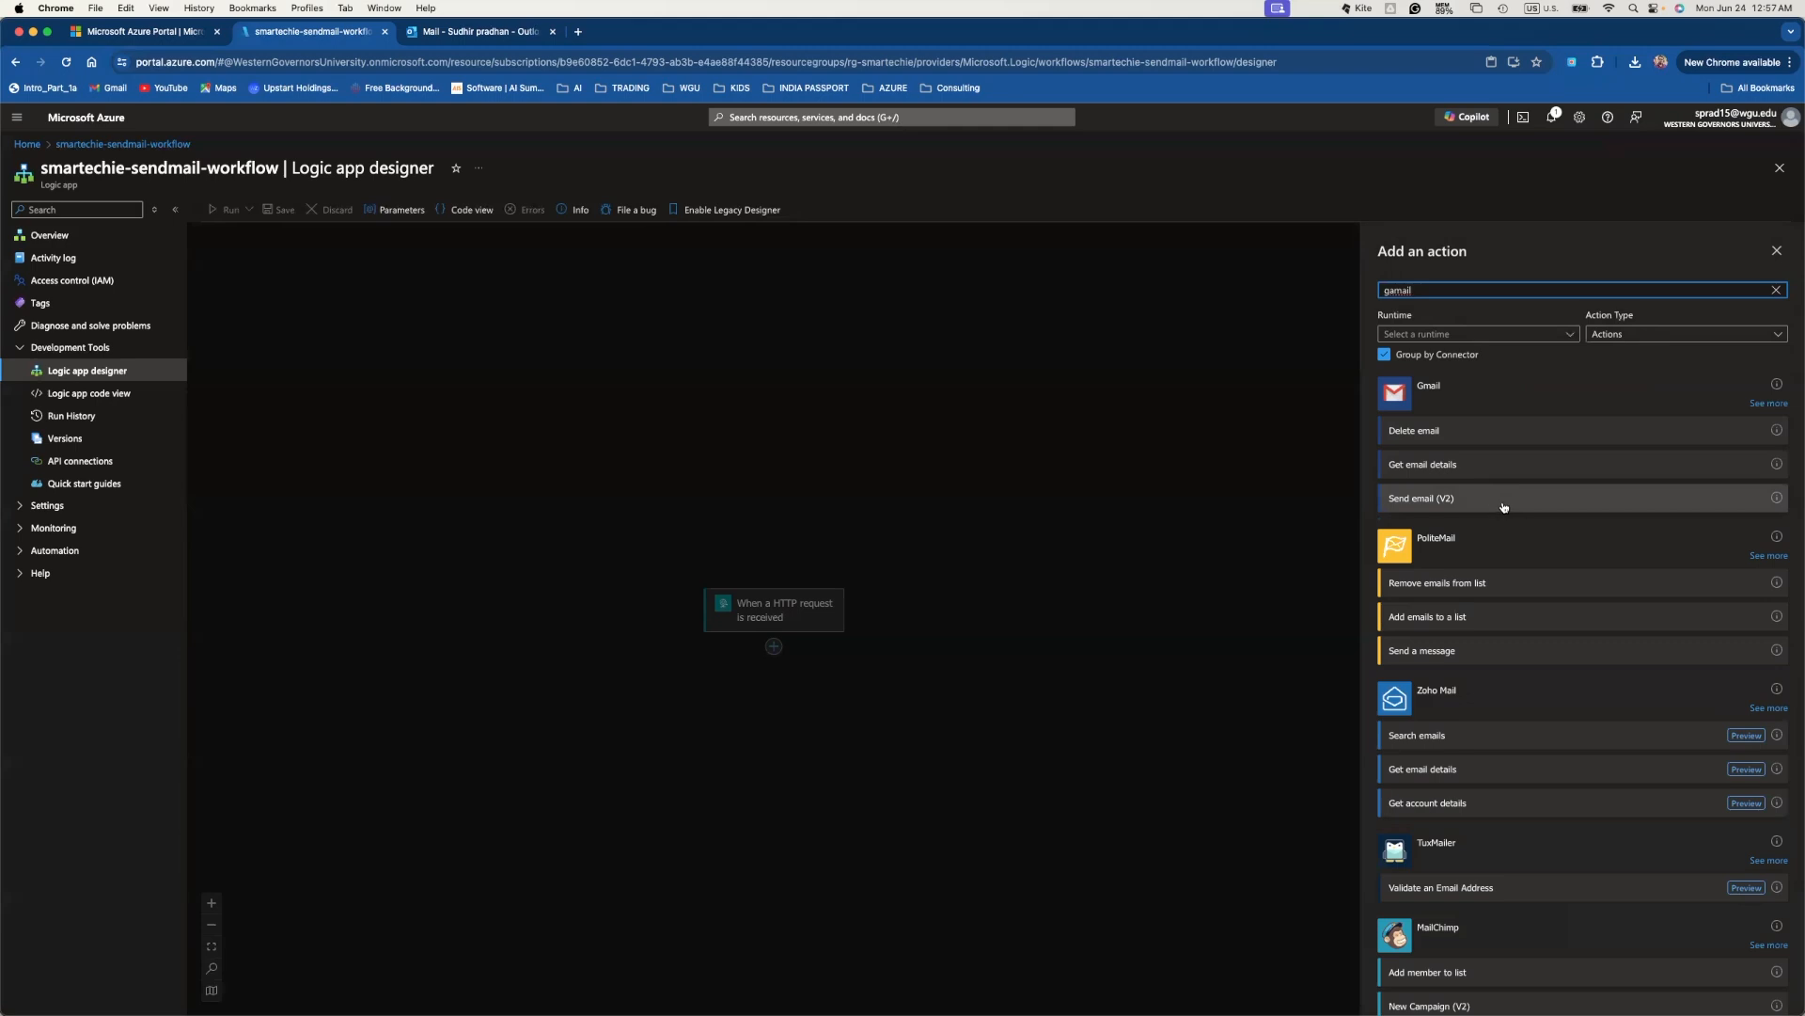
- Add the Gmail Send email (V2) action and set its To field to the trigger's To value
{"action": "left_click", "coordinate": [1586, 501]}
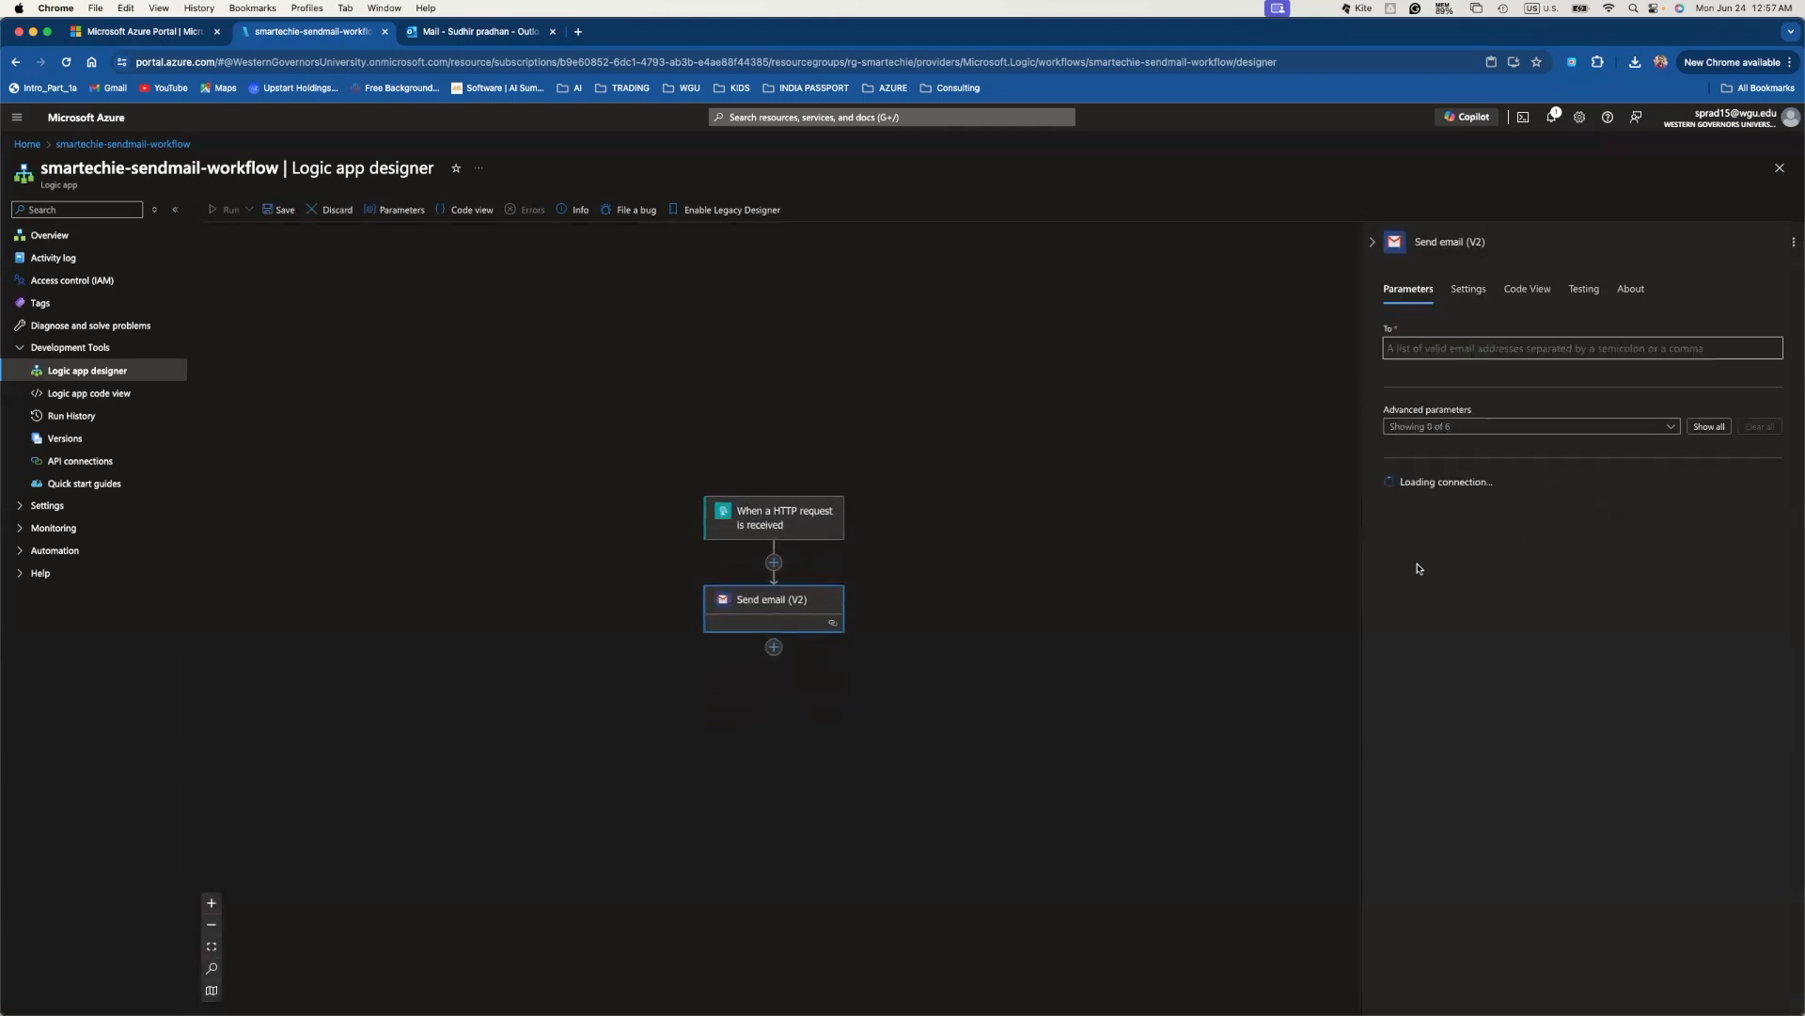
{"action": "left_click_drag", "start_coordinate": [1359, 545], "coordinate": [1010, 545]}
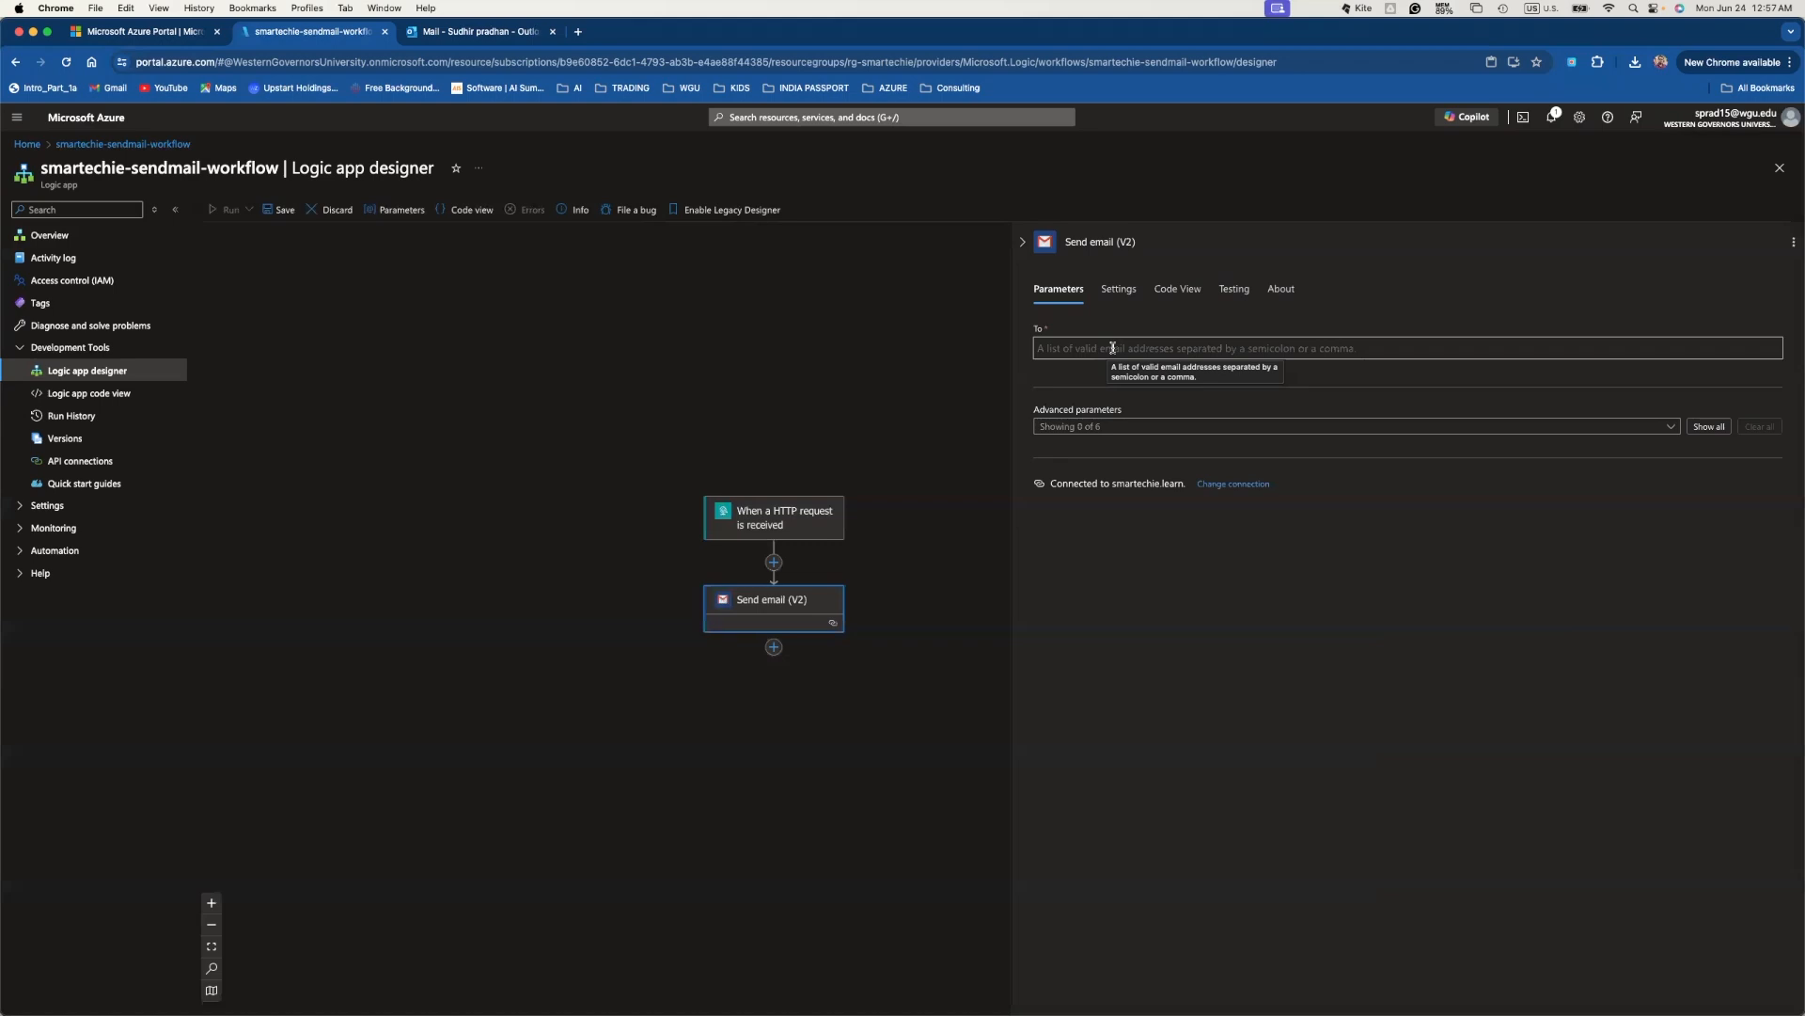
{"action": "left_click", "coordinate": [1112, 348]}
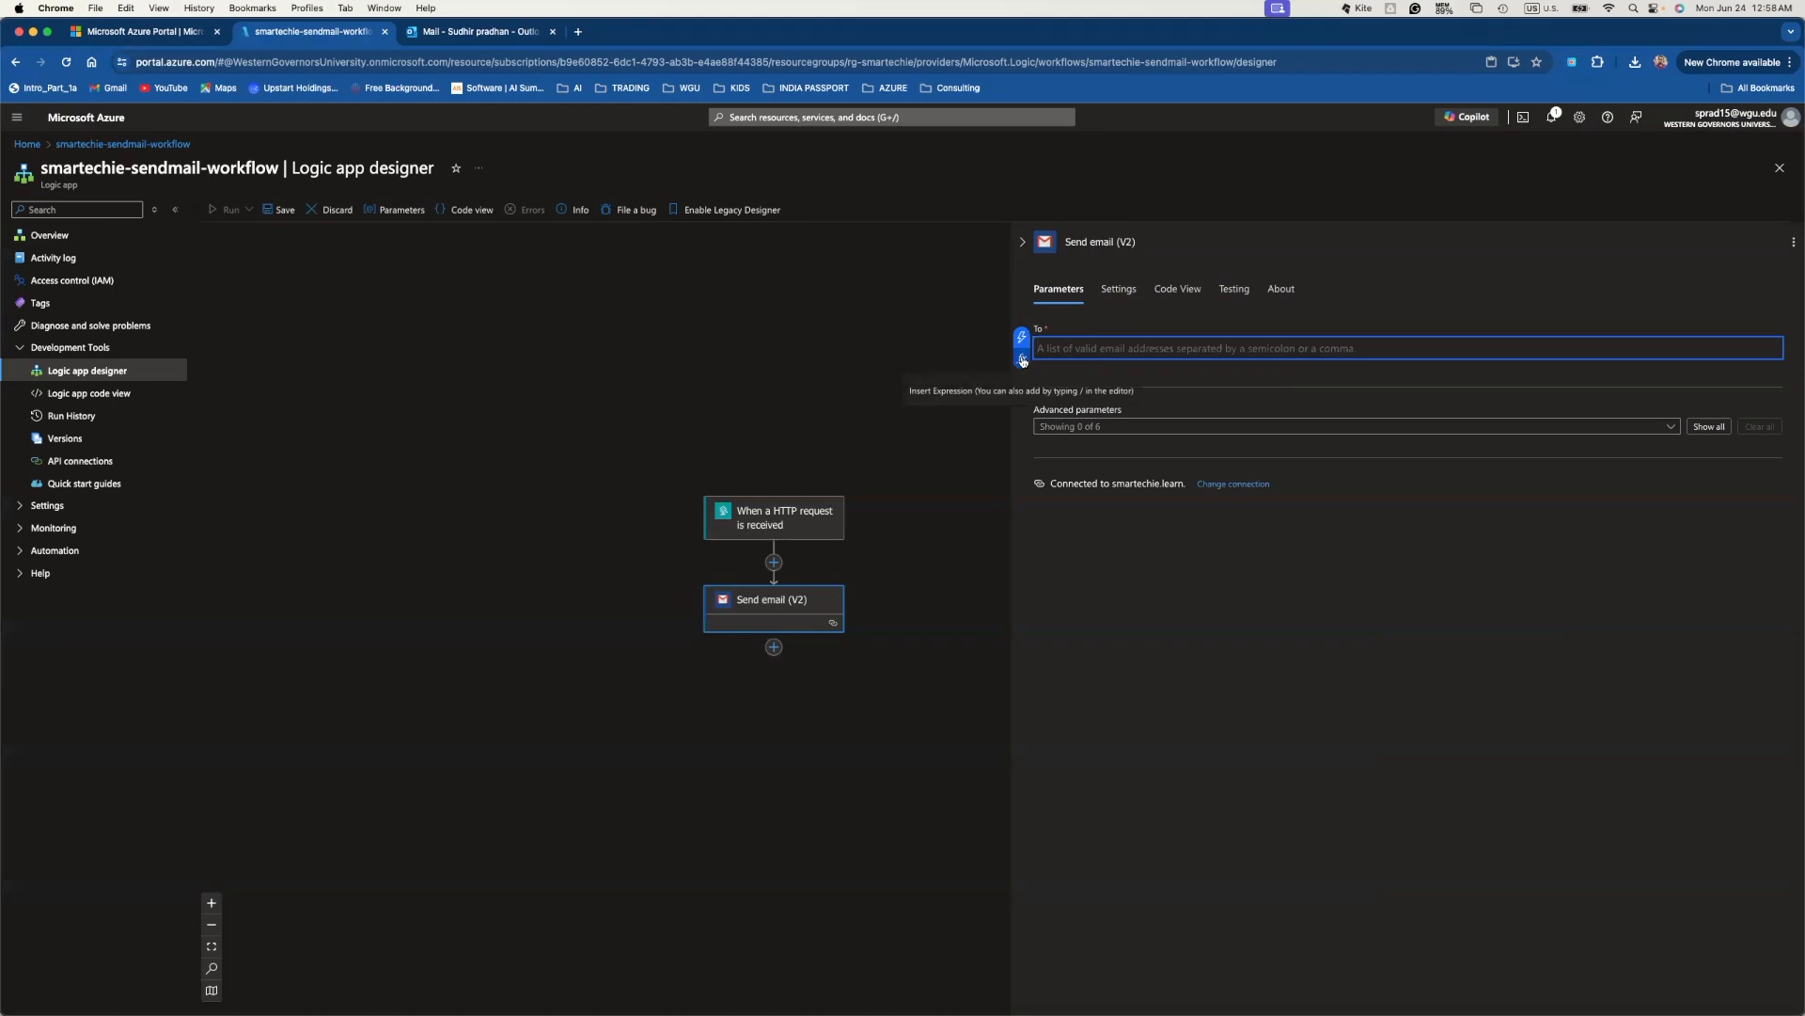
{"action": "left_click", "coordinate": [1023, 360]}
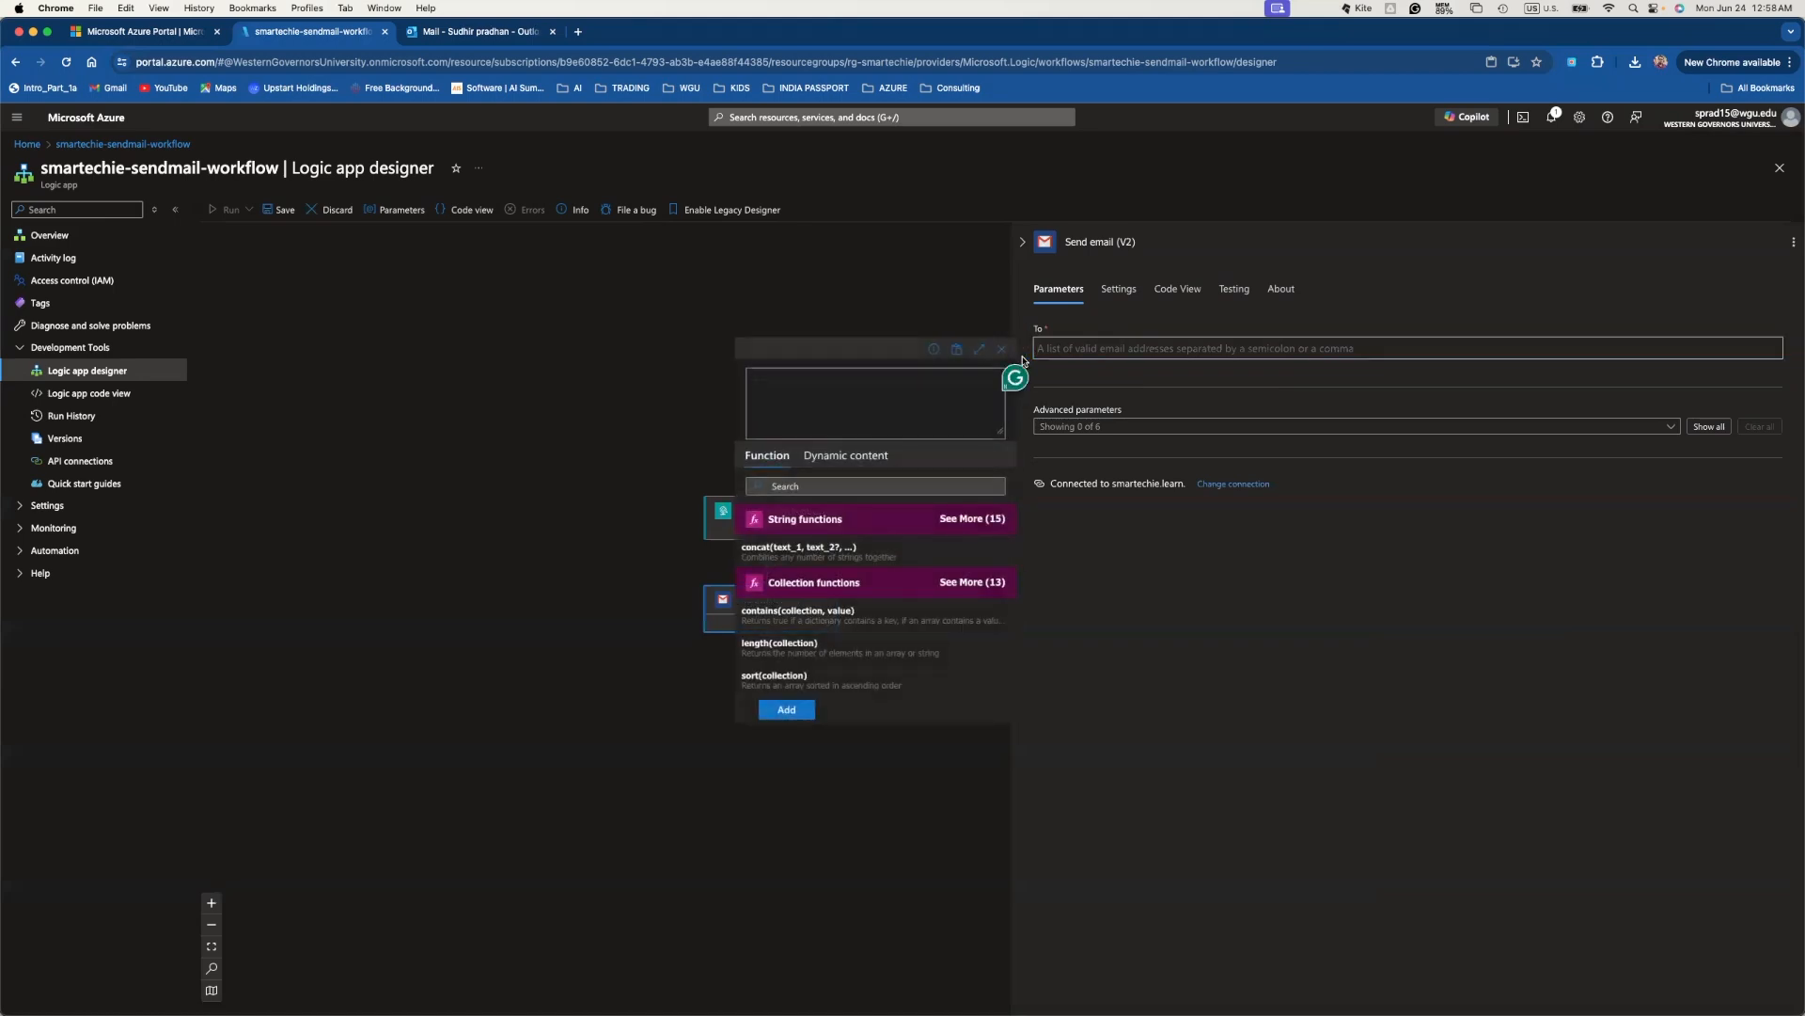
{"action": "left_click", "coordinate": [850, 459]}
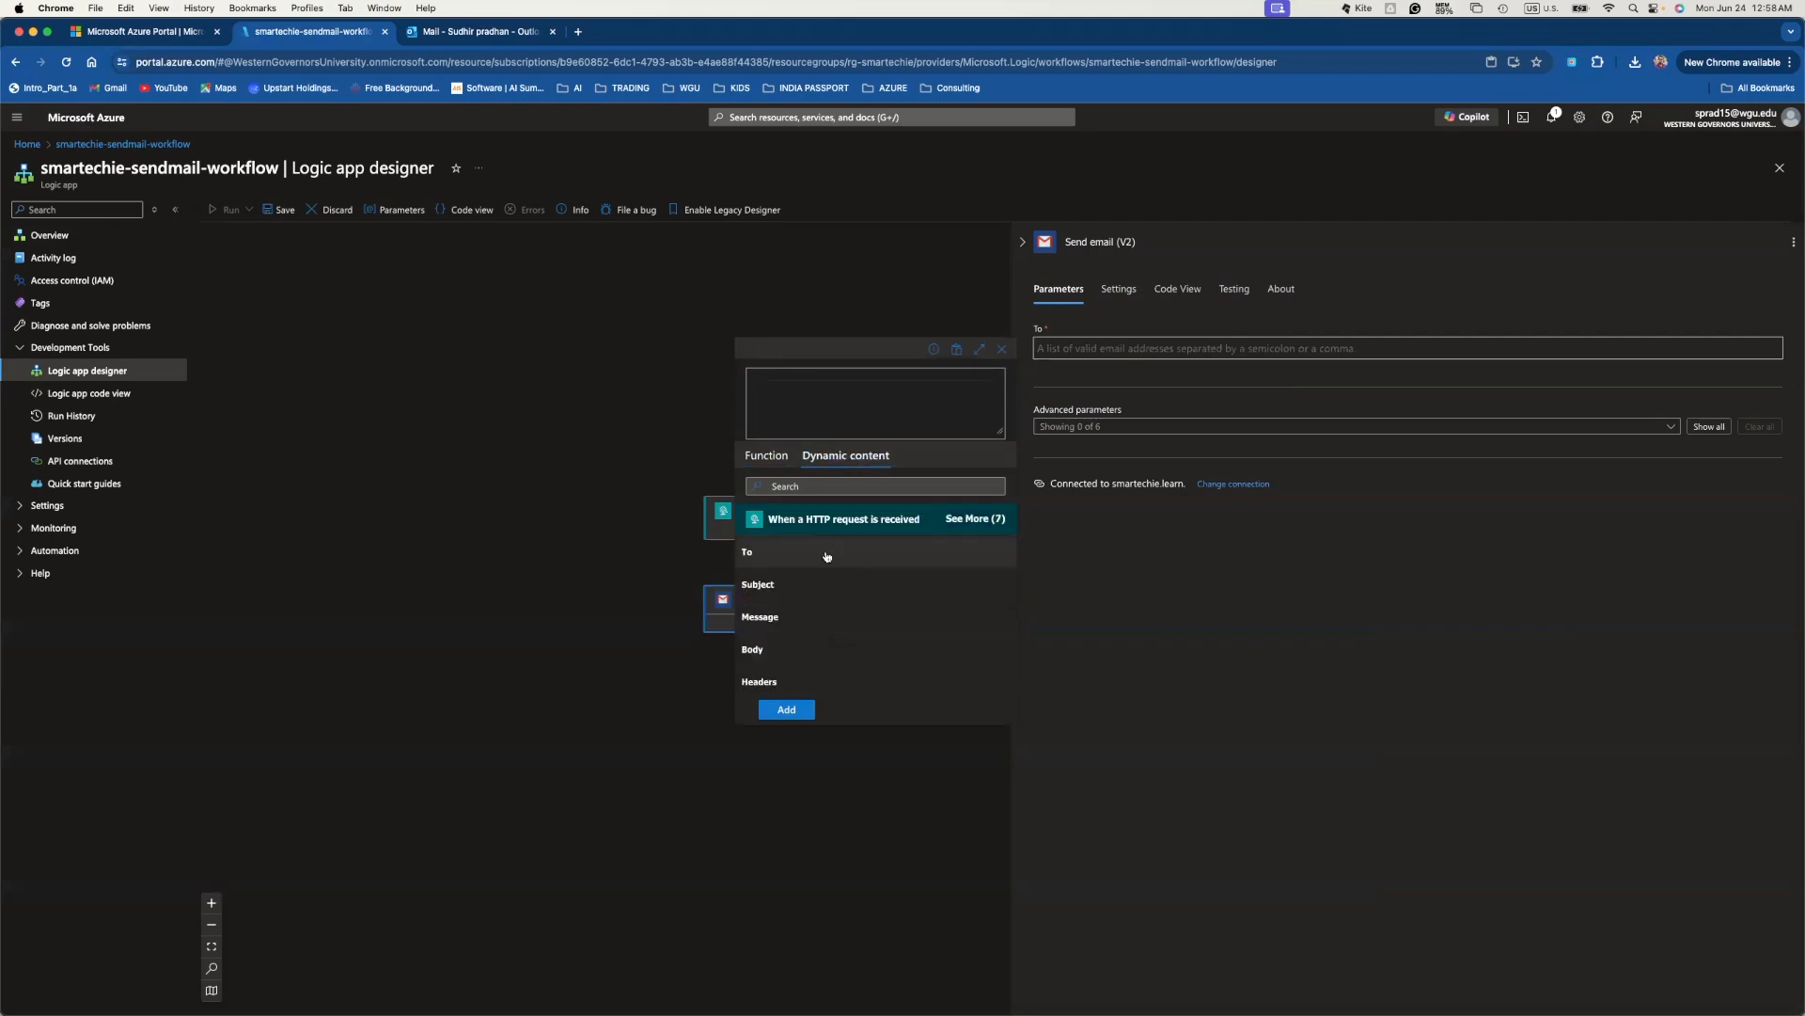
{"action": "scroll", "coordinate": [818, 646], "scroll_direction": "down", "scroll_amount": 1}
{"action": "scroll", "coordinate": [818, 646], "scroll_direction": "up", "scroll_amount": 1}
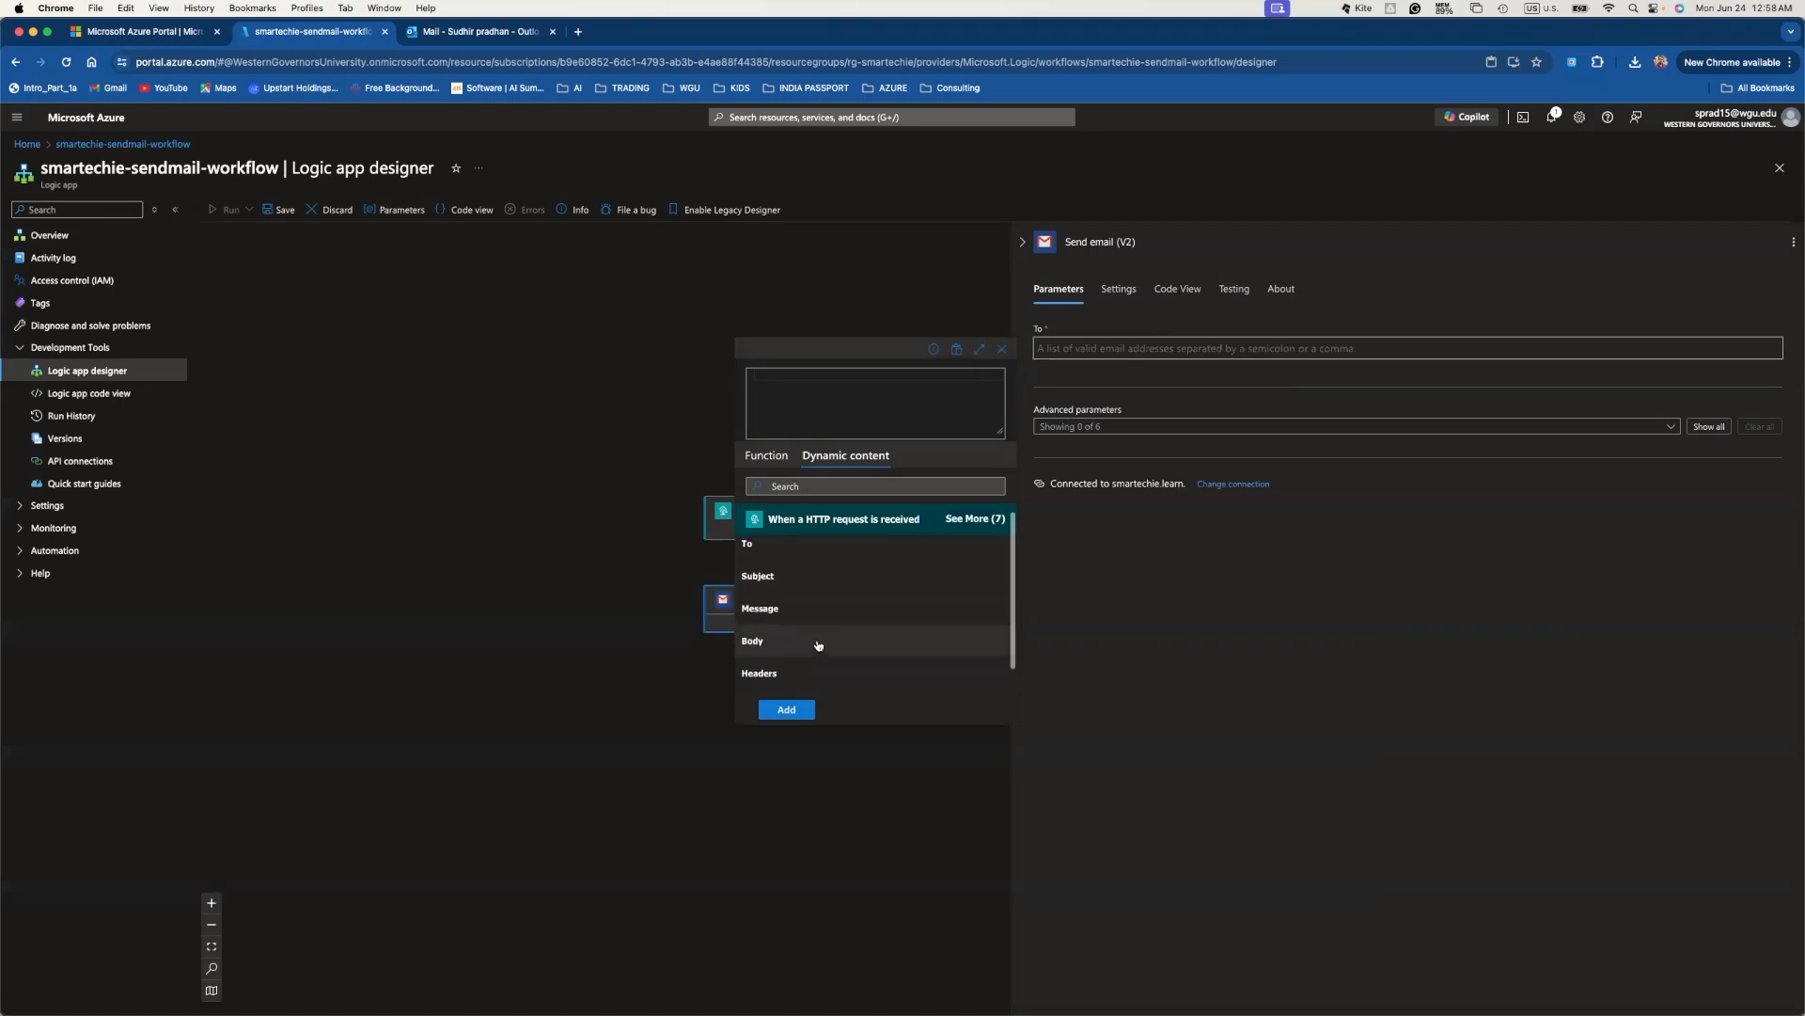
{"action": "left_click", "coordinate": [798, 553]}
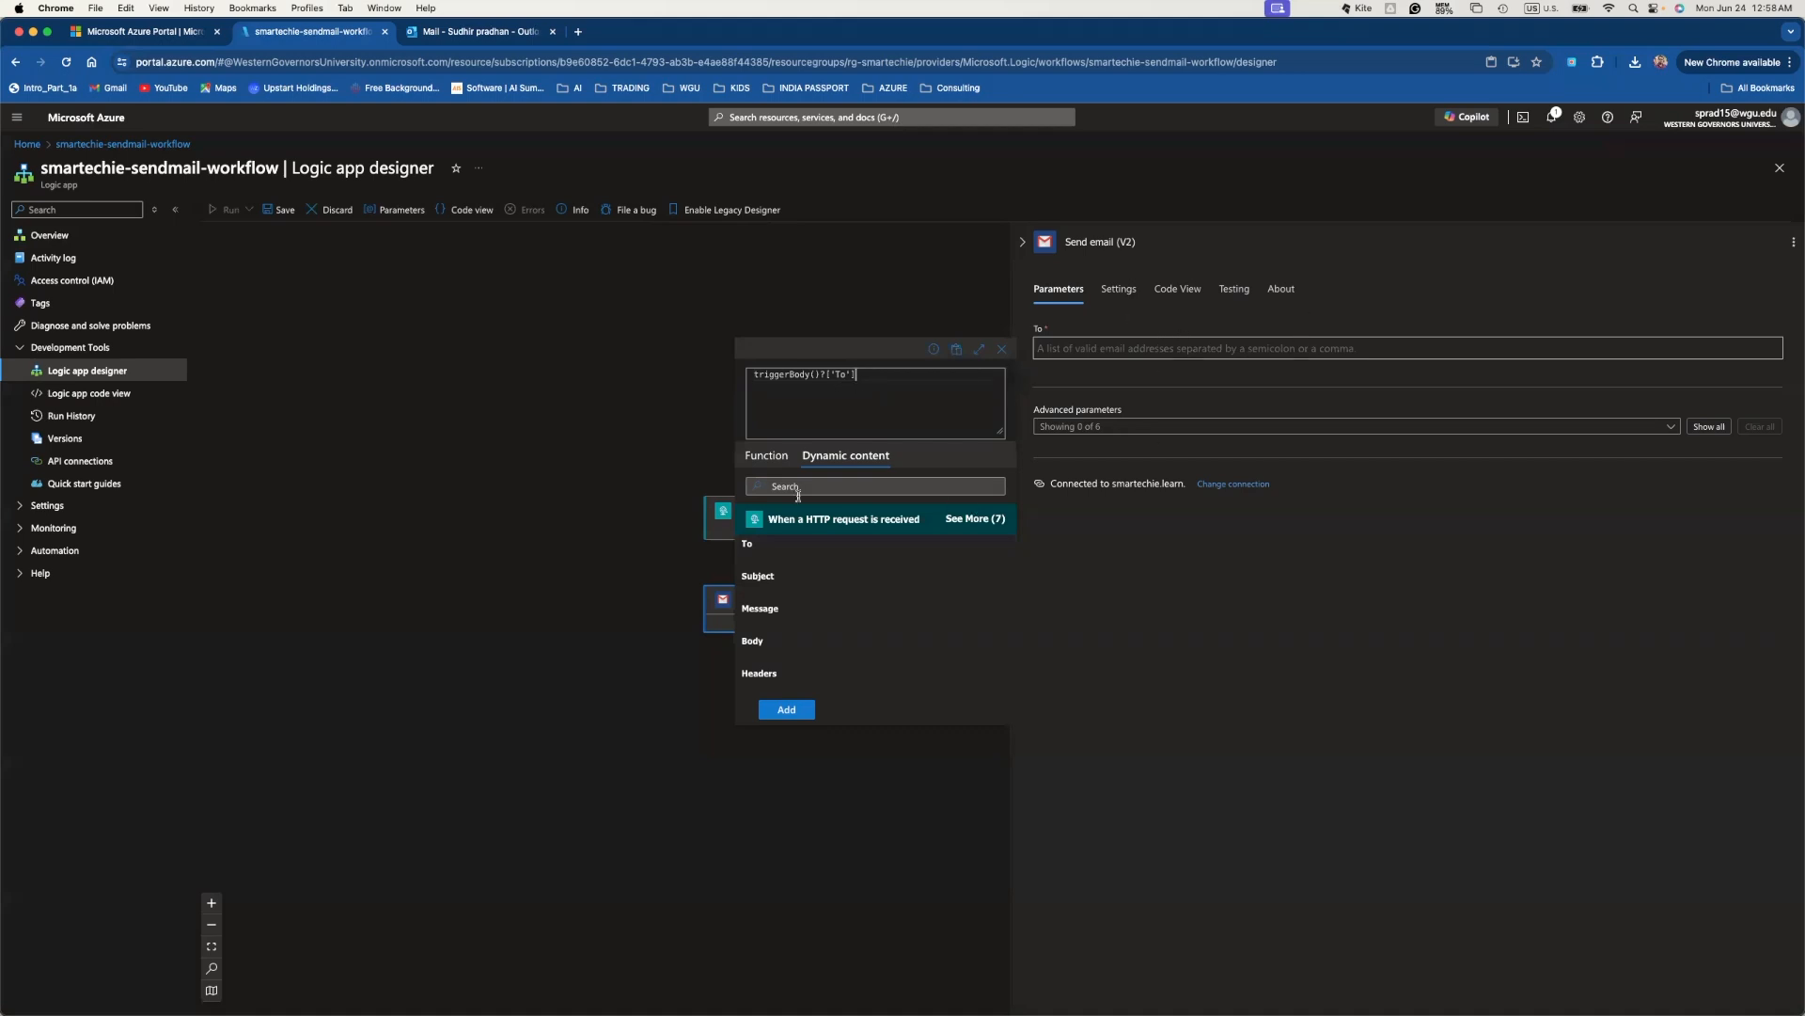
{"action": "left_click", "coordinate": [780, 714]}
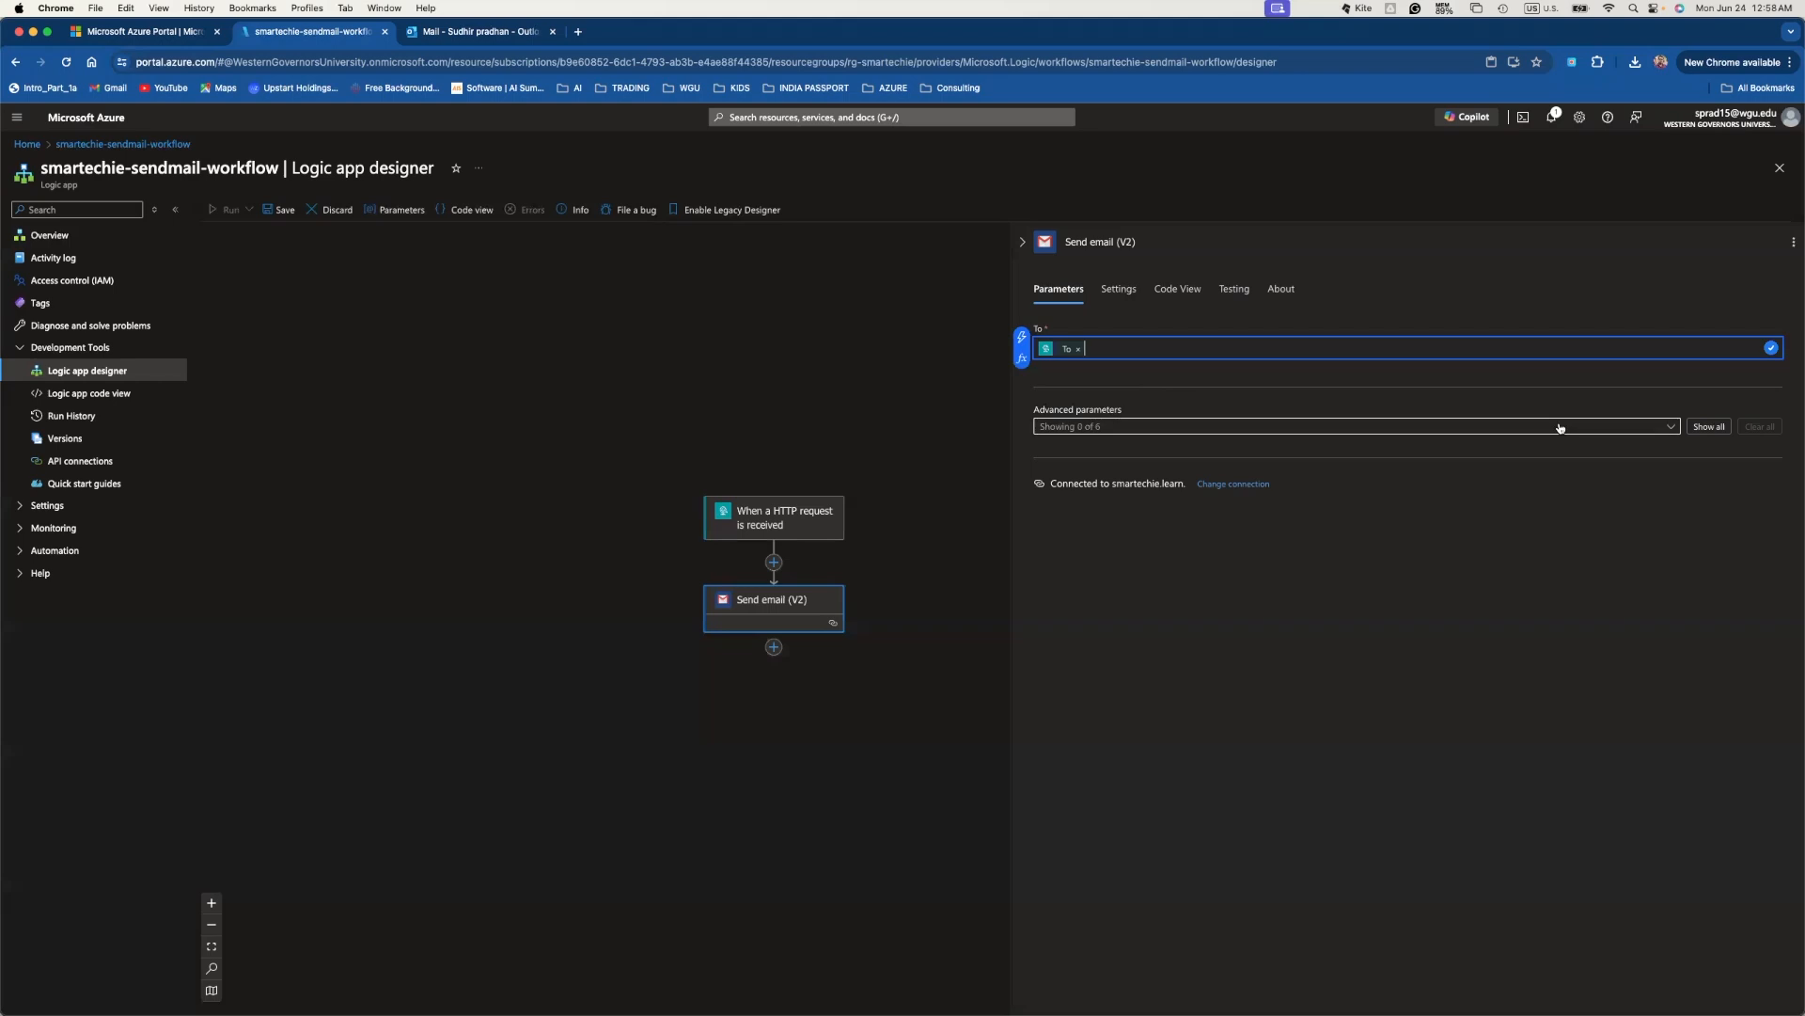
- Add the Importance, Subject and Body parameters and set Importance to High
{"action": "left_click", "coordinate": [1528, 428]}
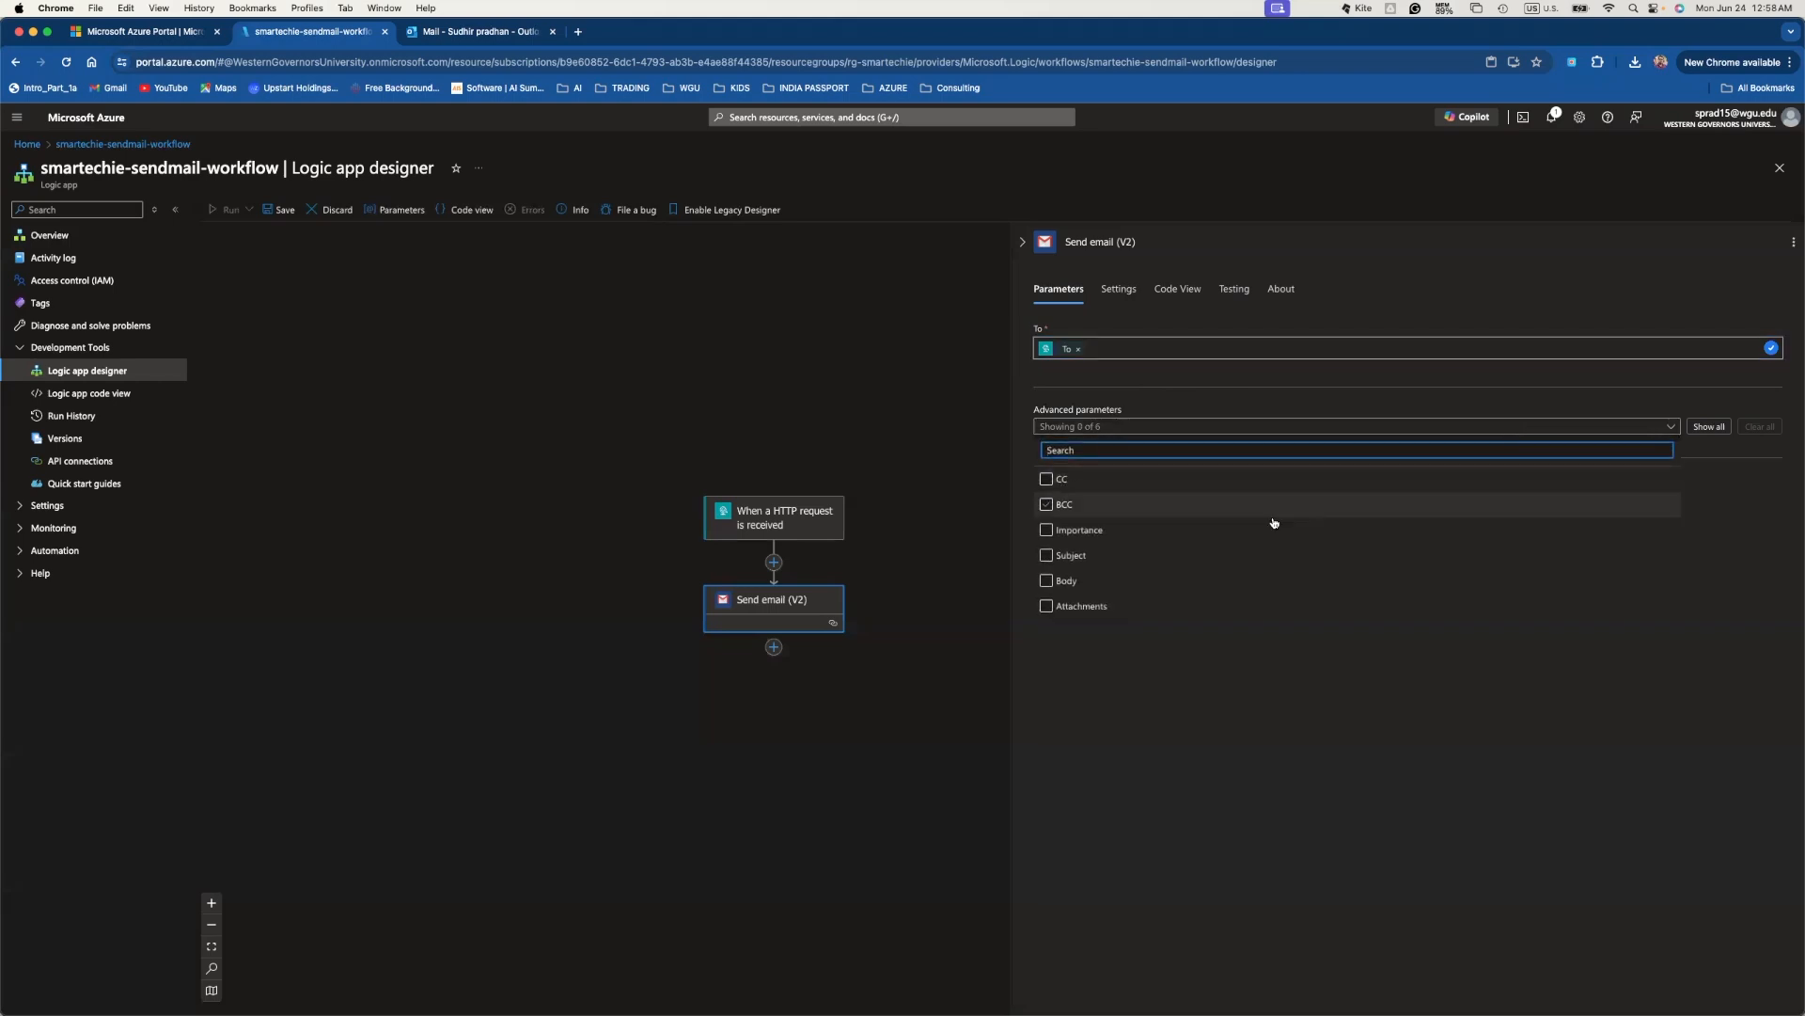
{"action": "left_click", "coordinate": [1048, 531]}
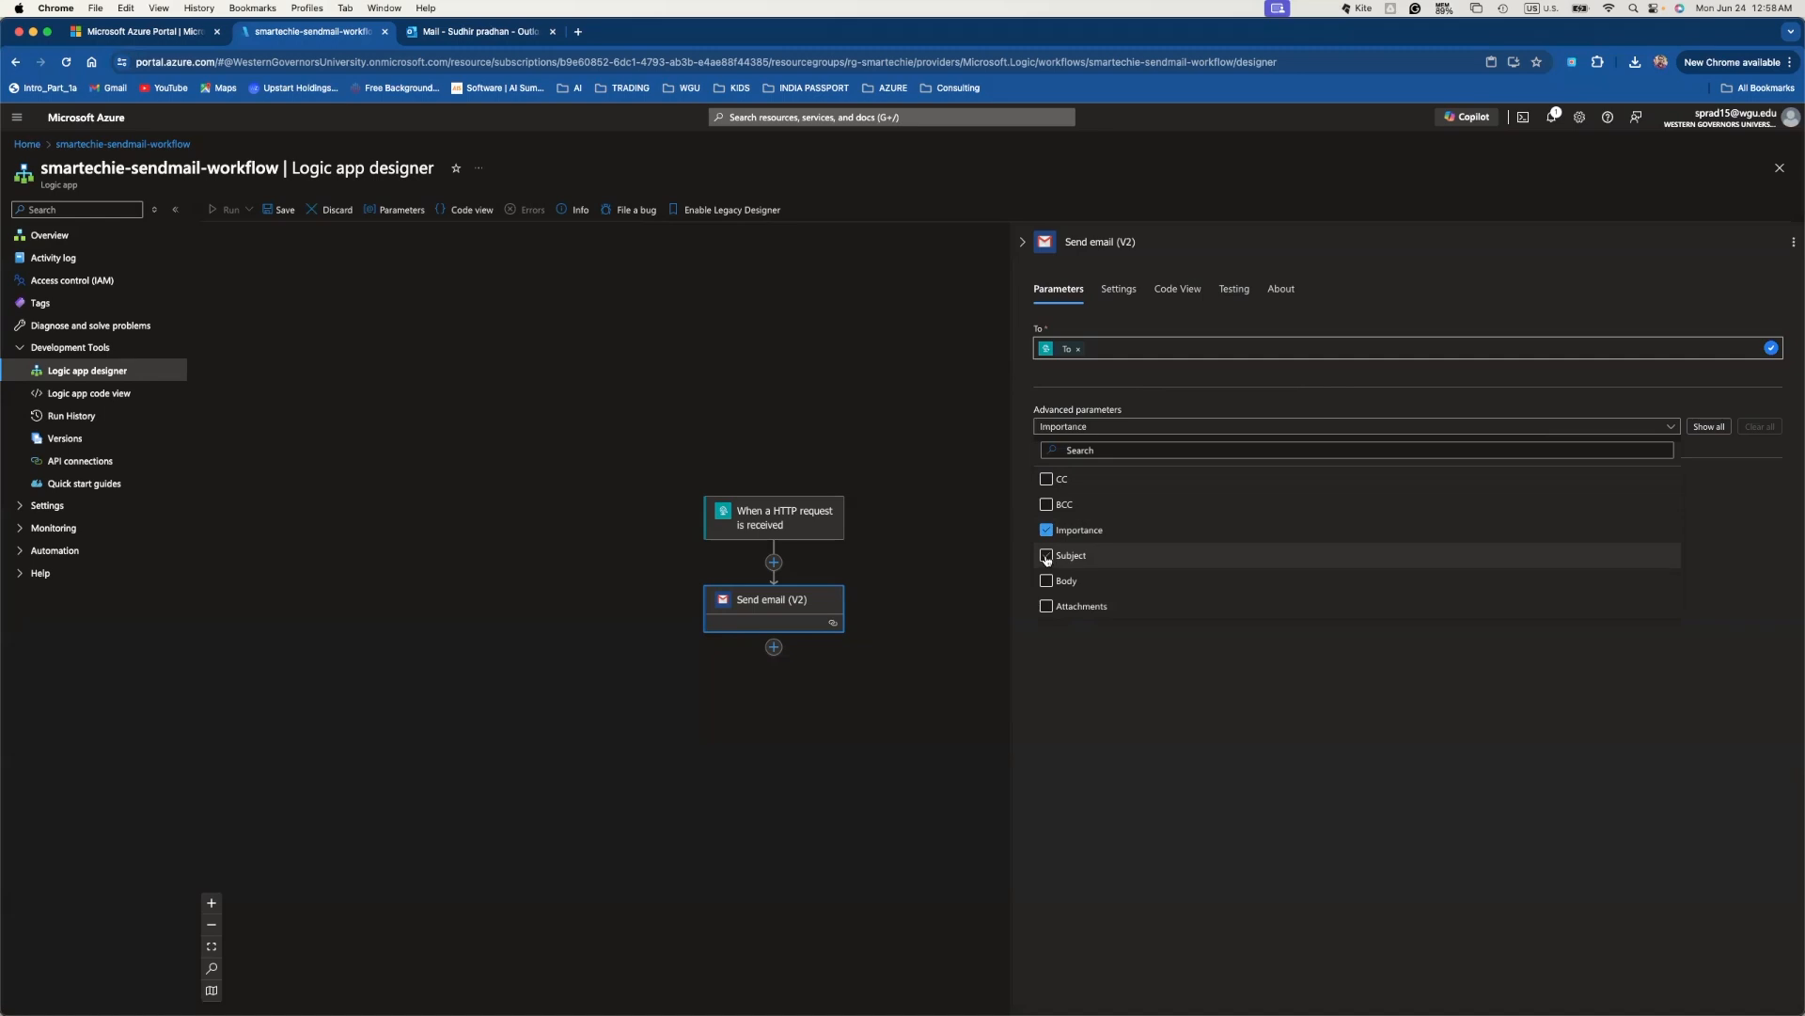
{"action": "left_click", "coordinate": [1046, 557]}
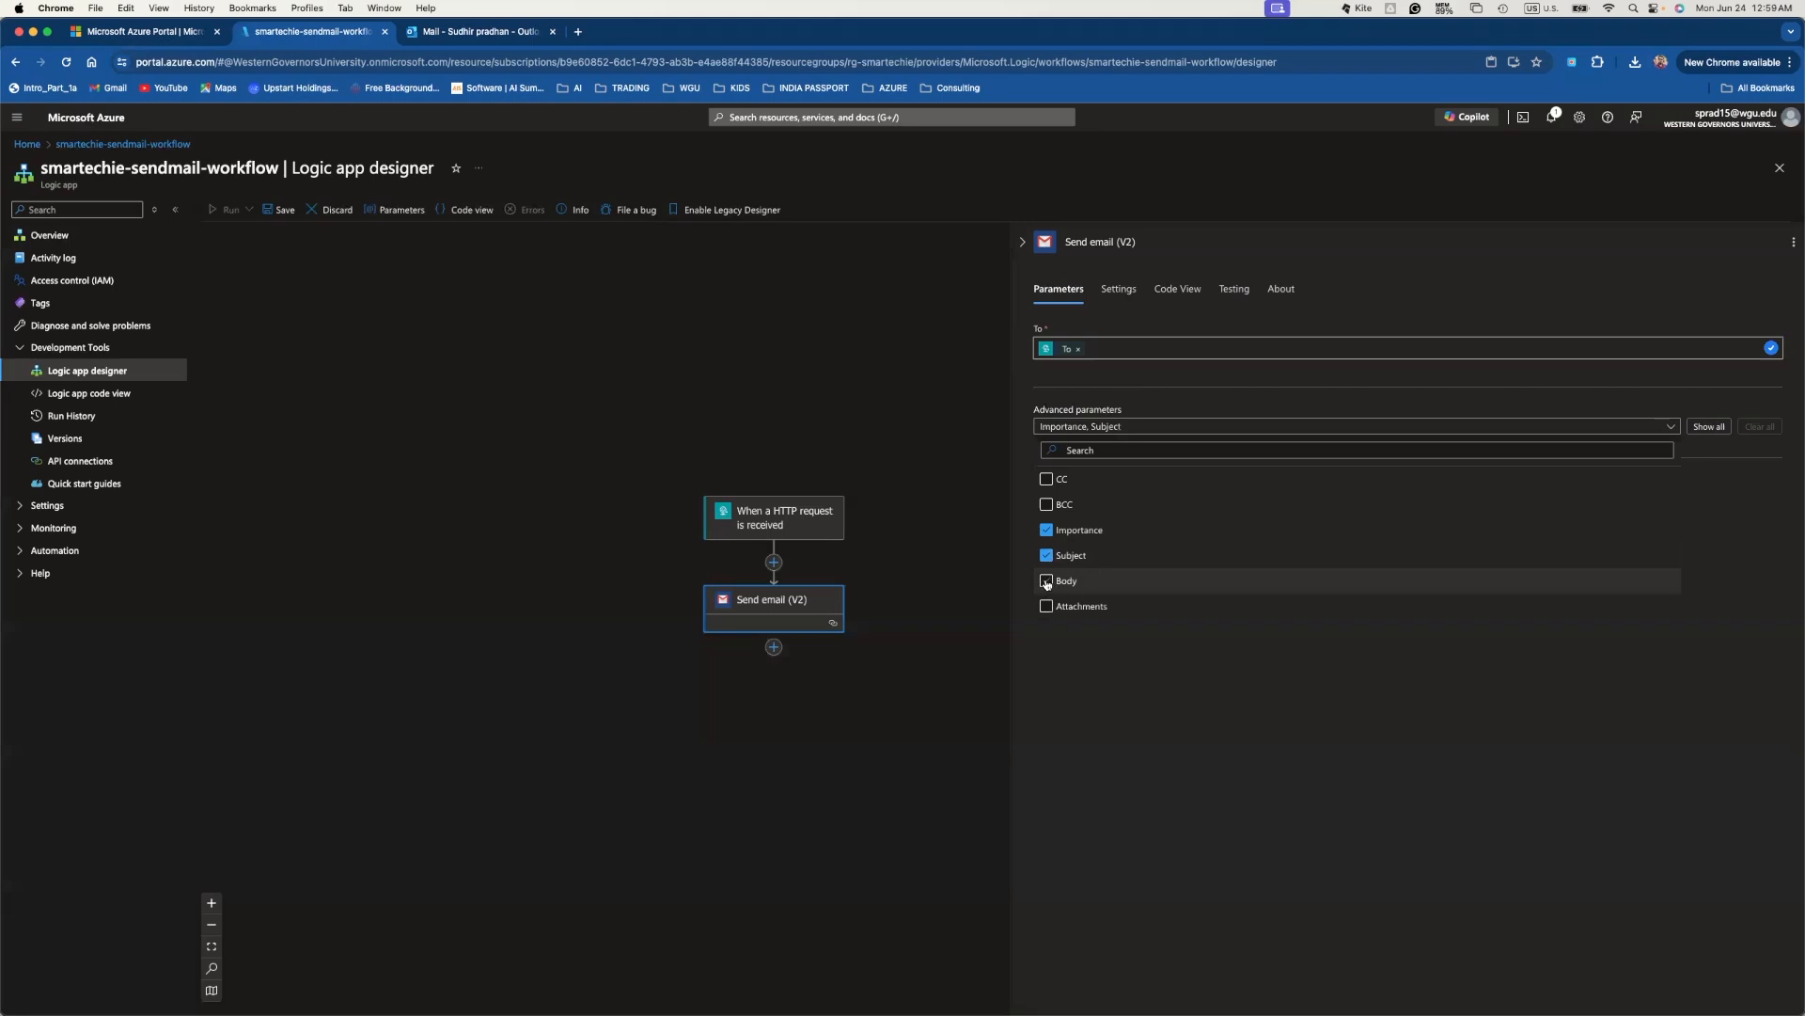
{"action": "left_click", "coordinate": [1046, 581]}
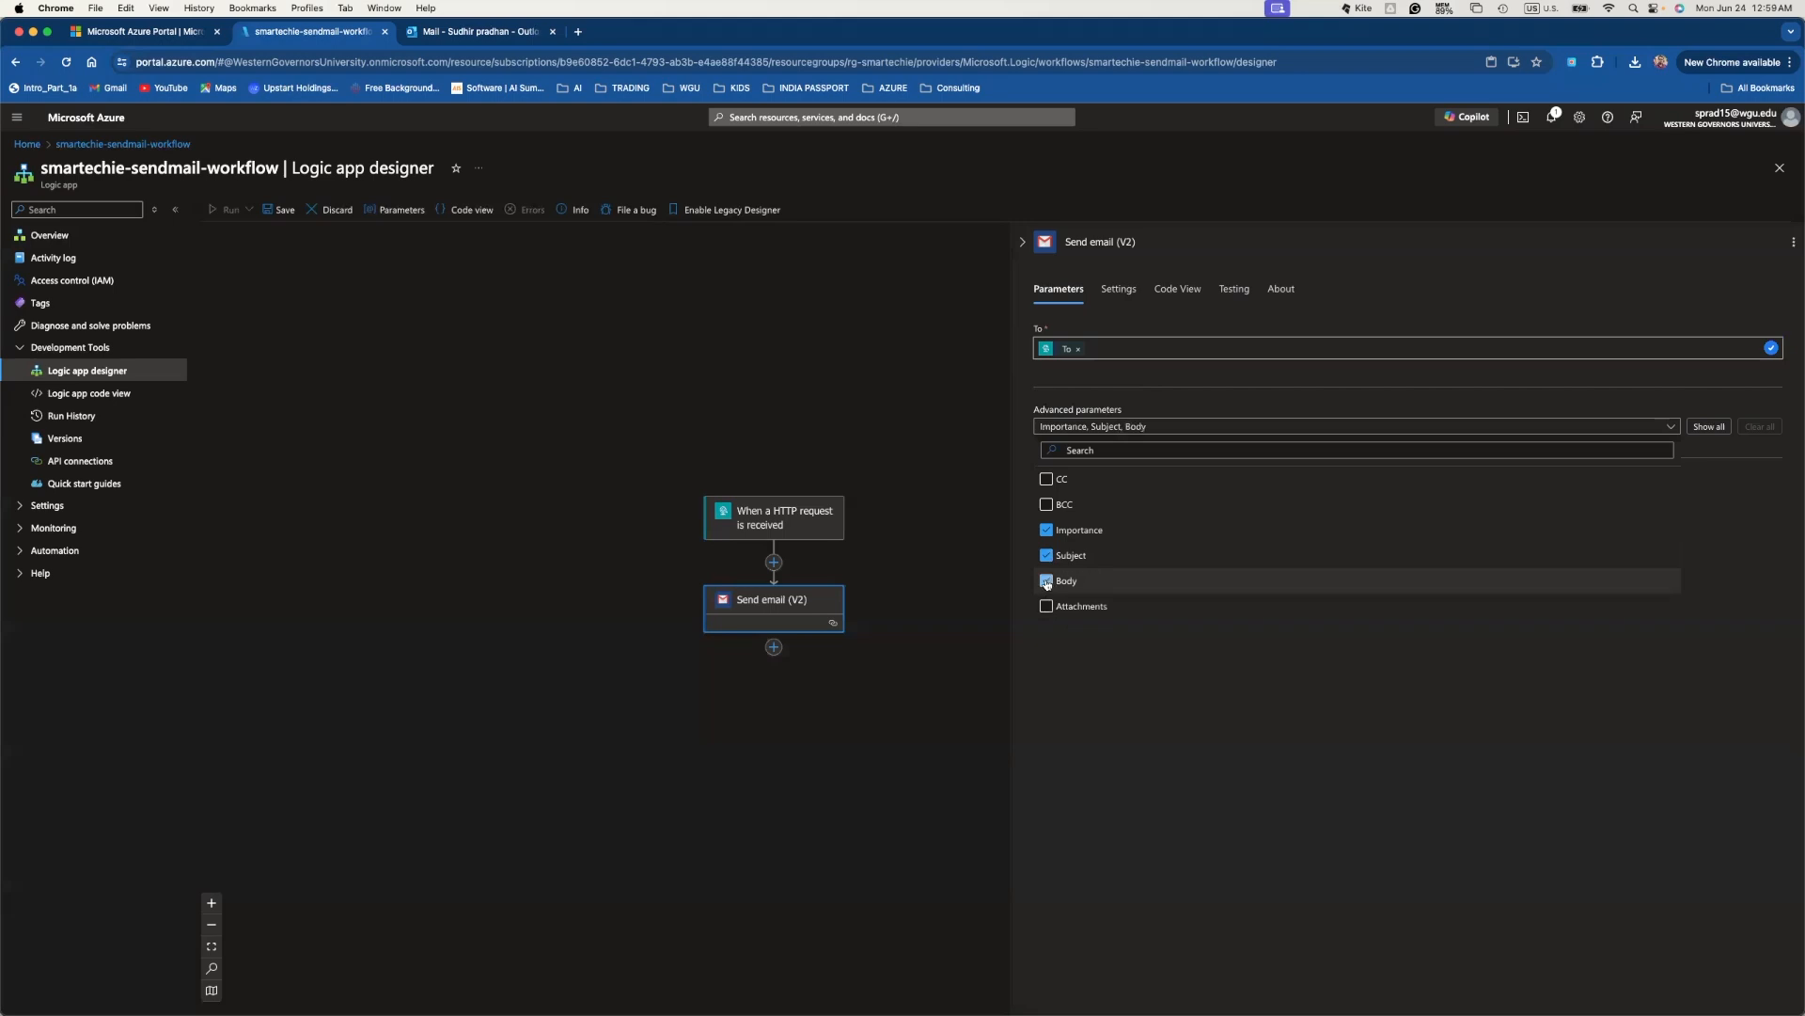
{"action": "left_click", "coordinate": [1323, 391]}
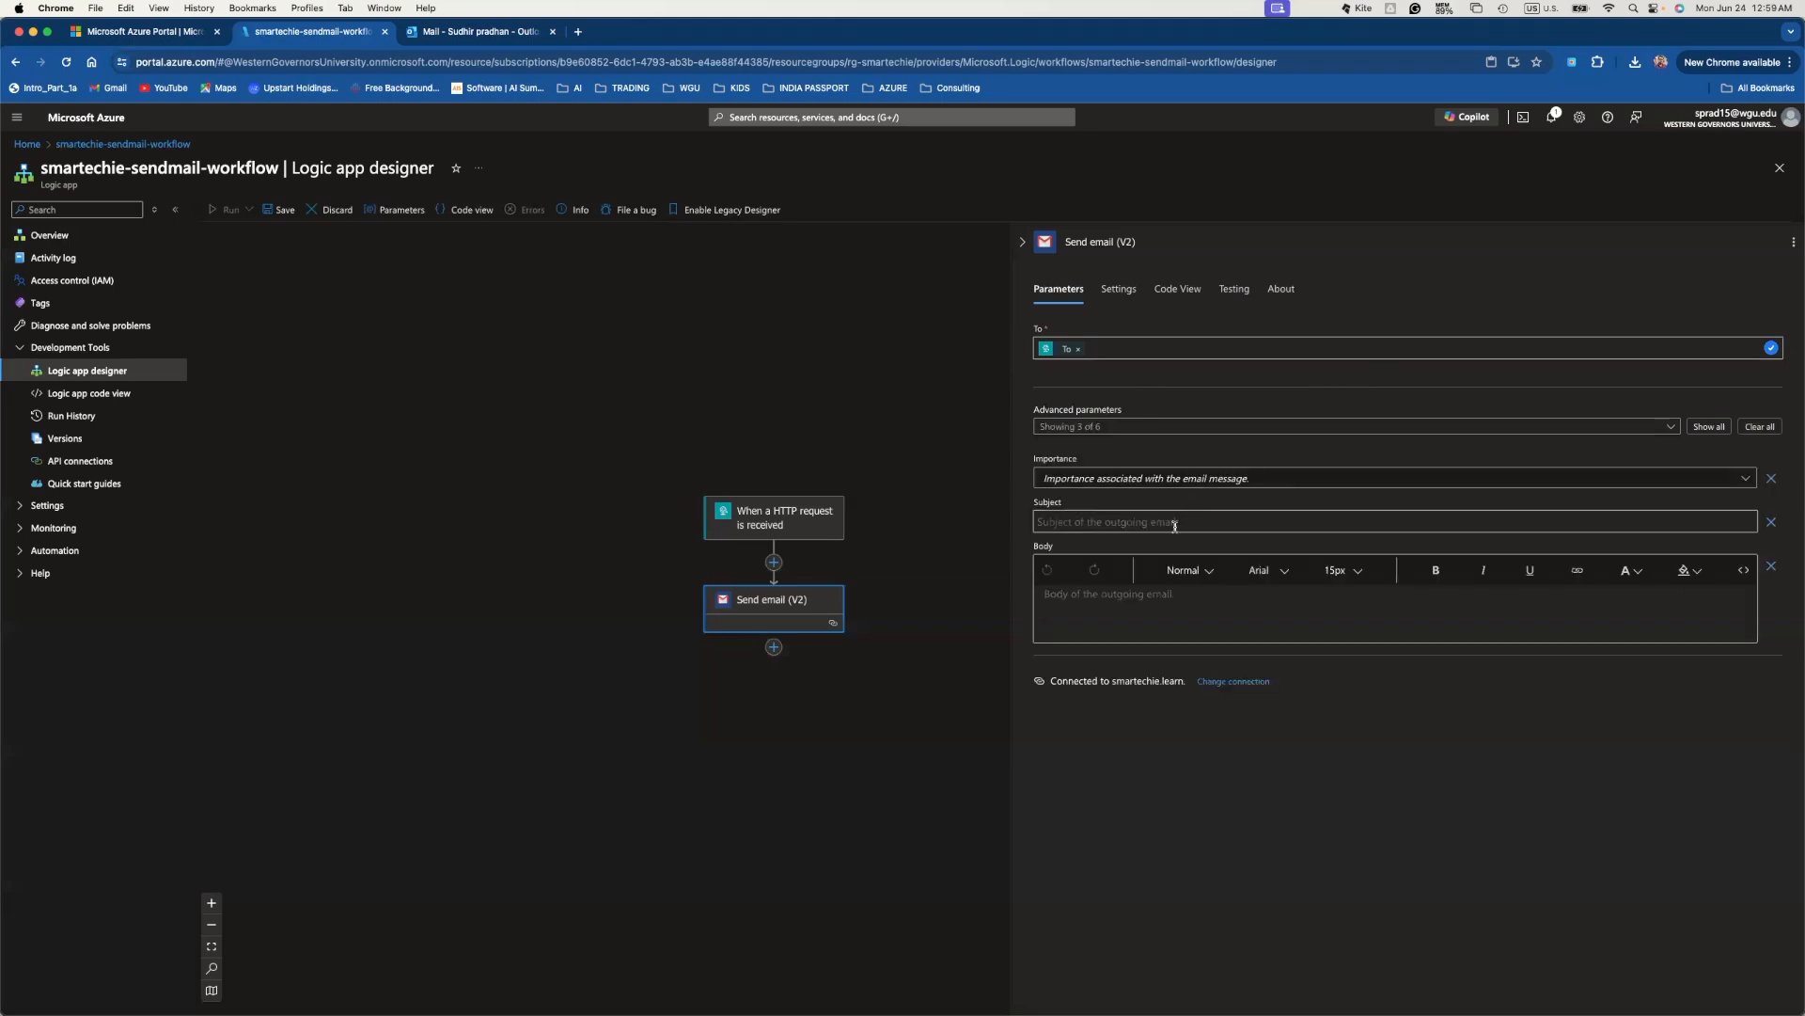
{"action": "left_click", "coordinate": [1088, 480]}
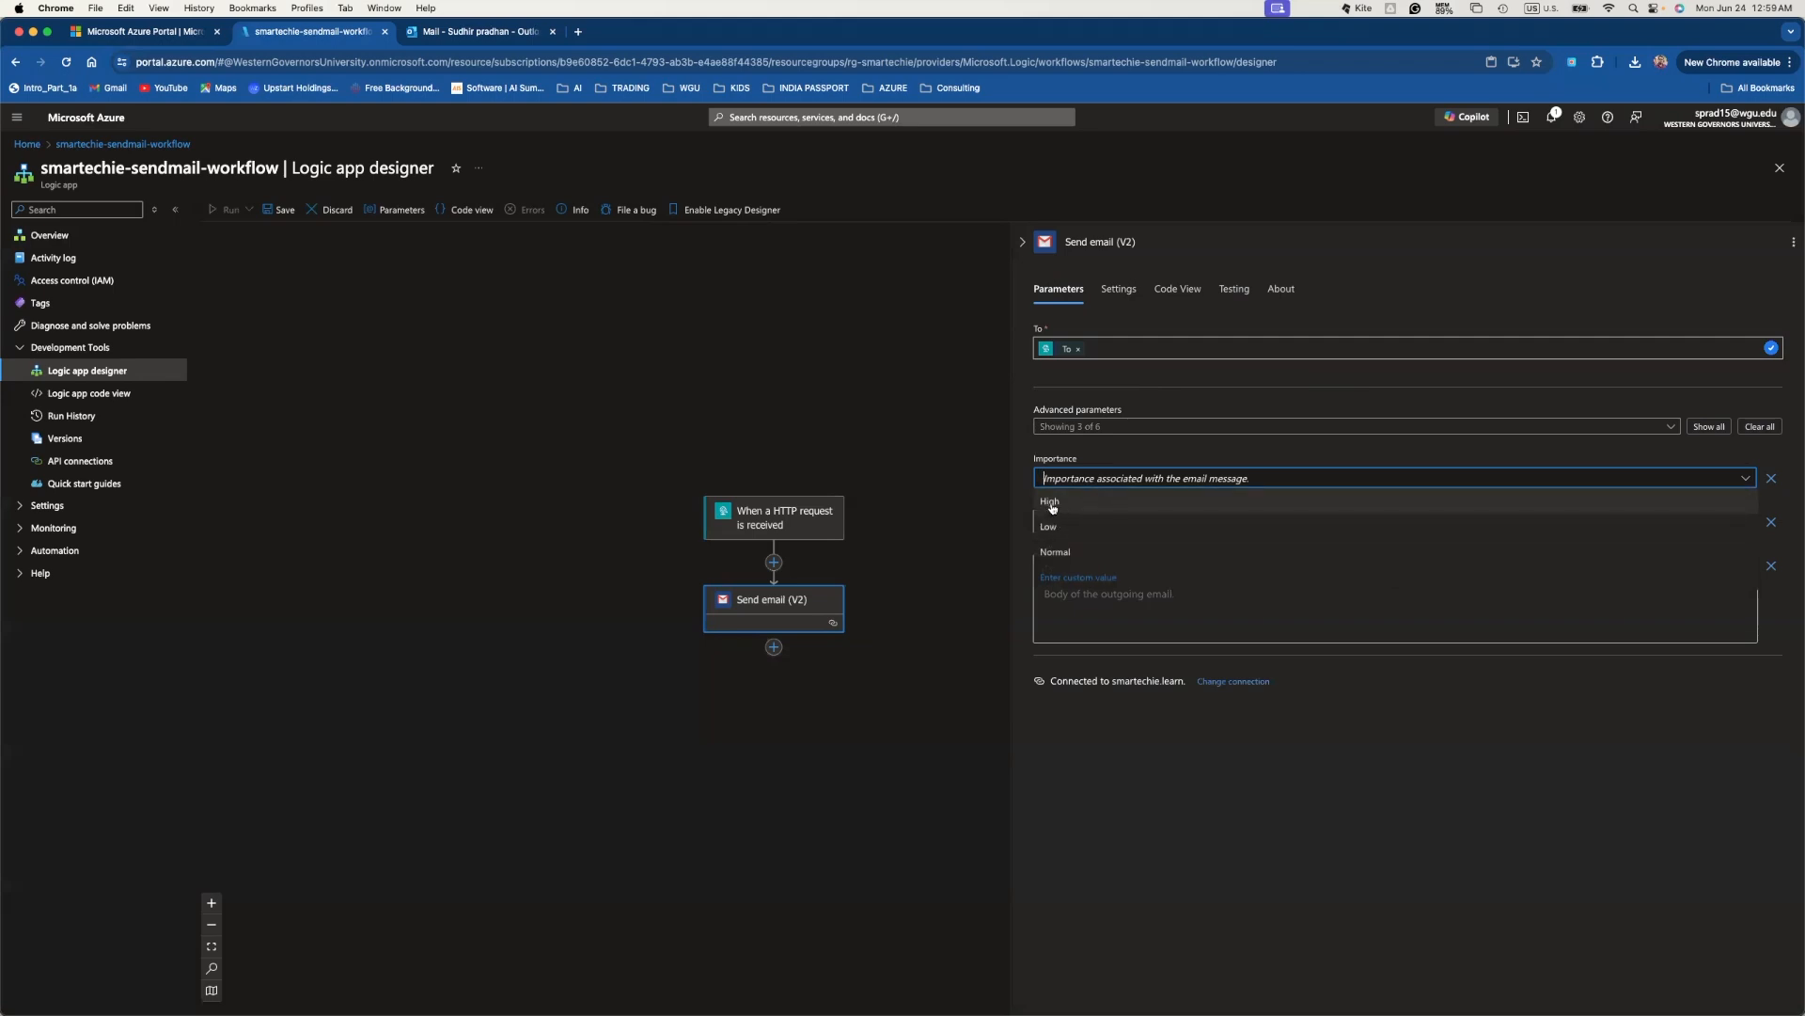
{"action": "left_click", "coordinate": [1051, 503]}
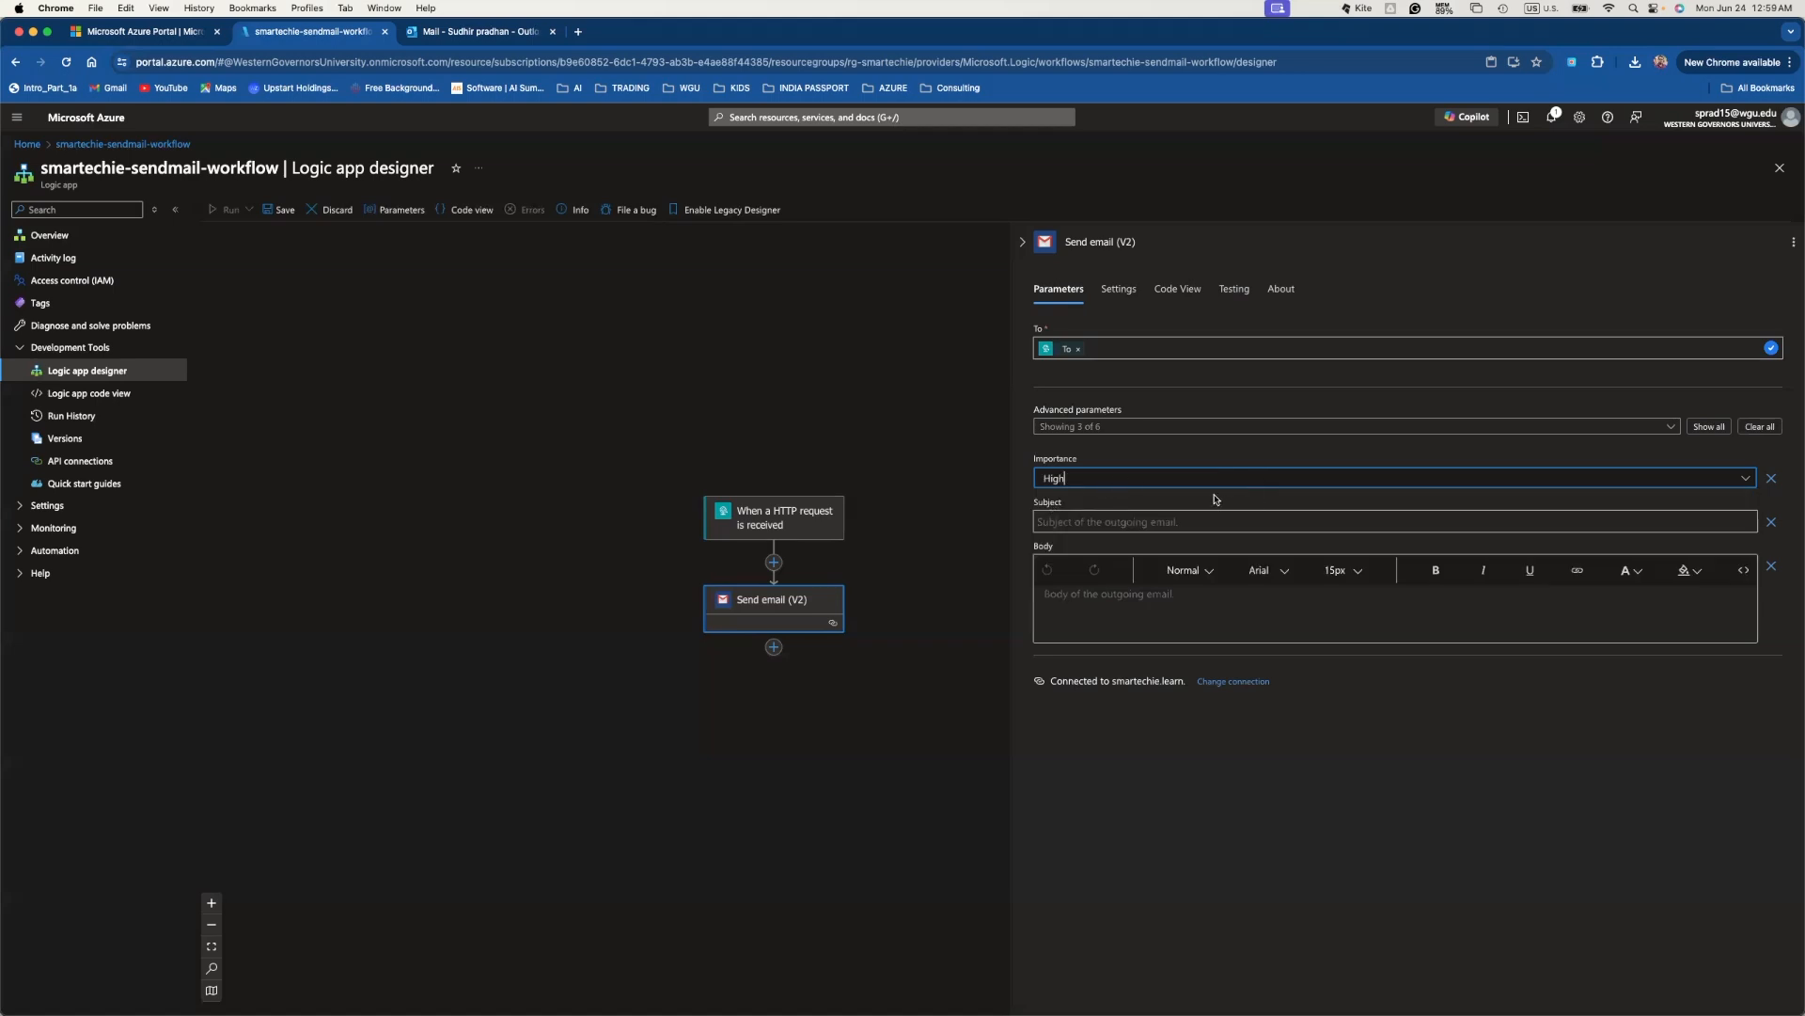
- Set the email Subject to the HTTP request trigger's Subject dynamic value
{"action": "left_click", "coordinate": [1114, 525]}
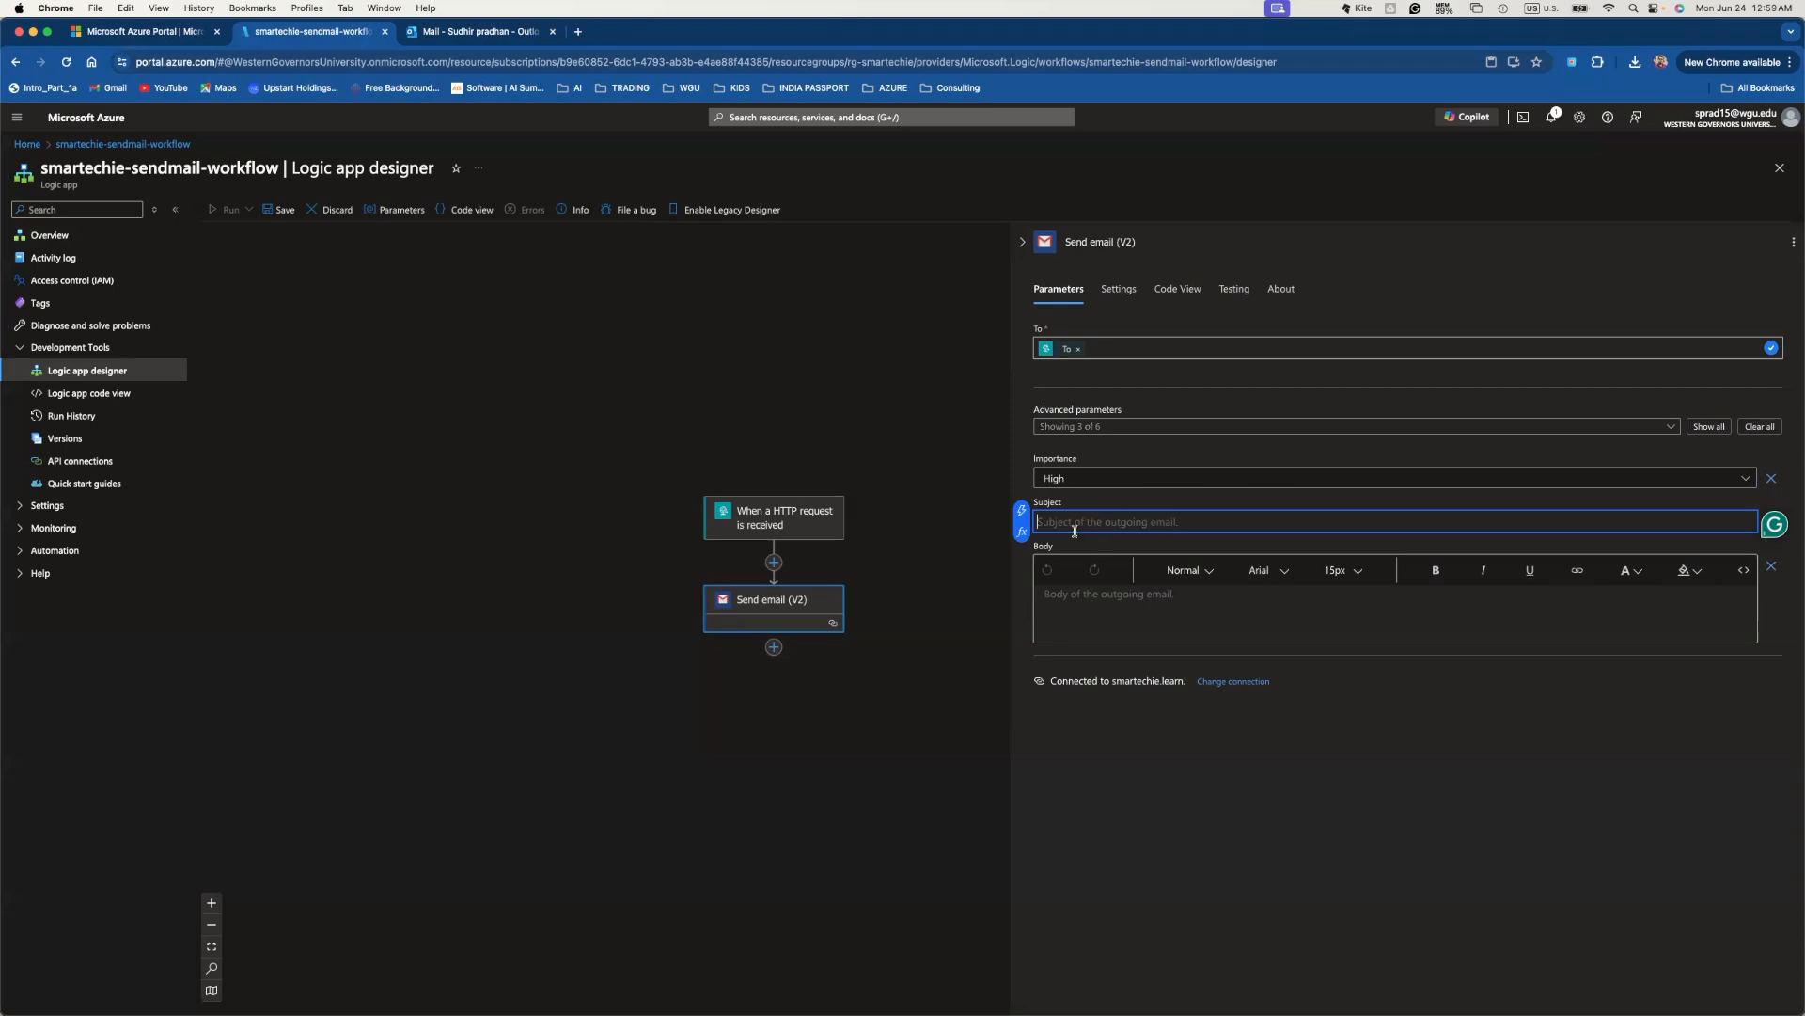
{"action": "left_click", "coordinate": [1022, 532]}
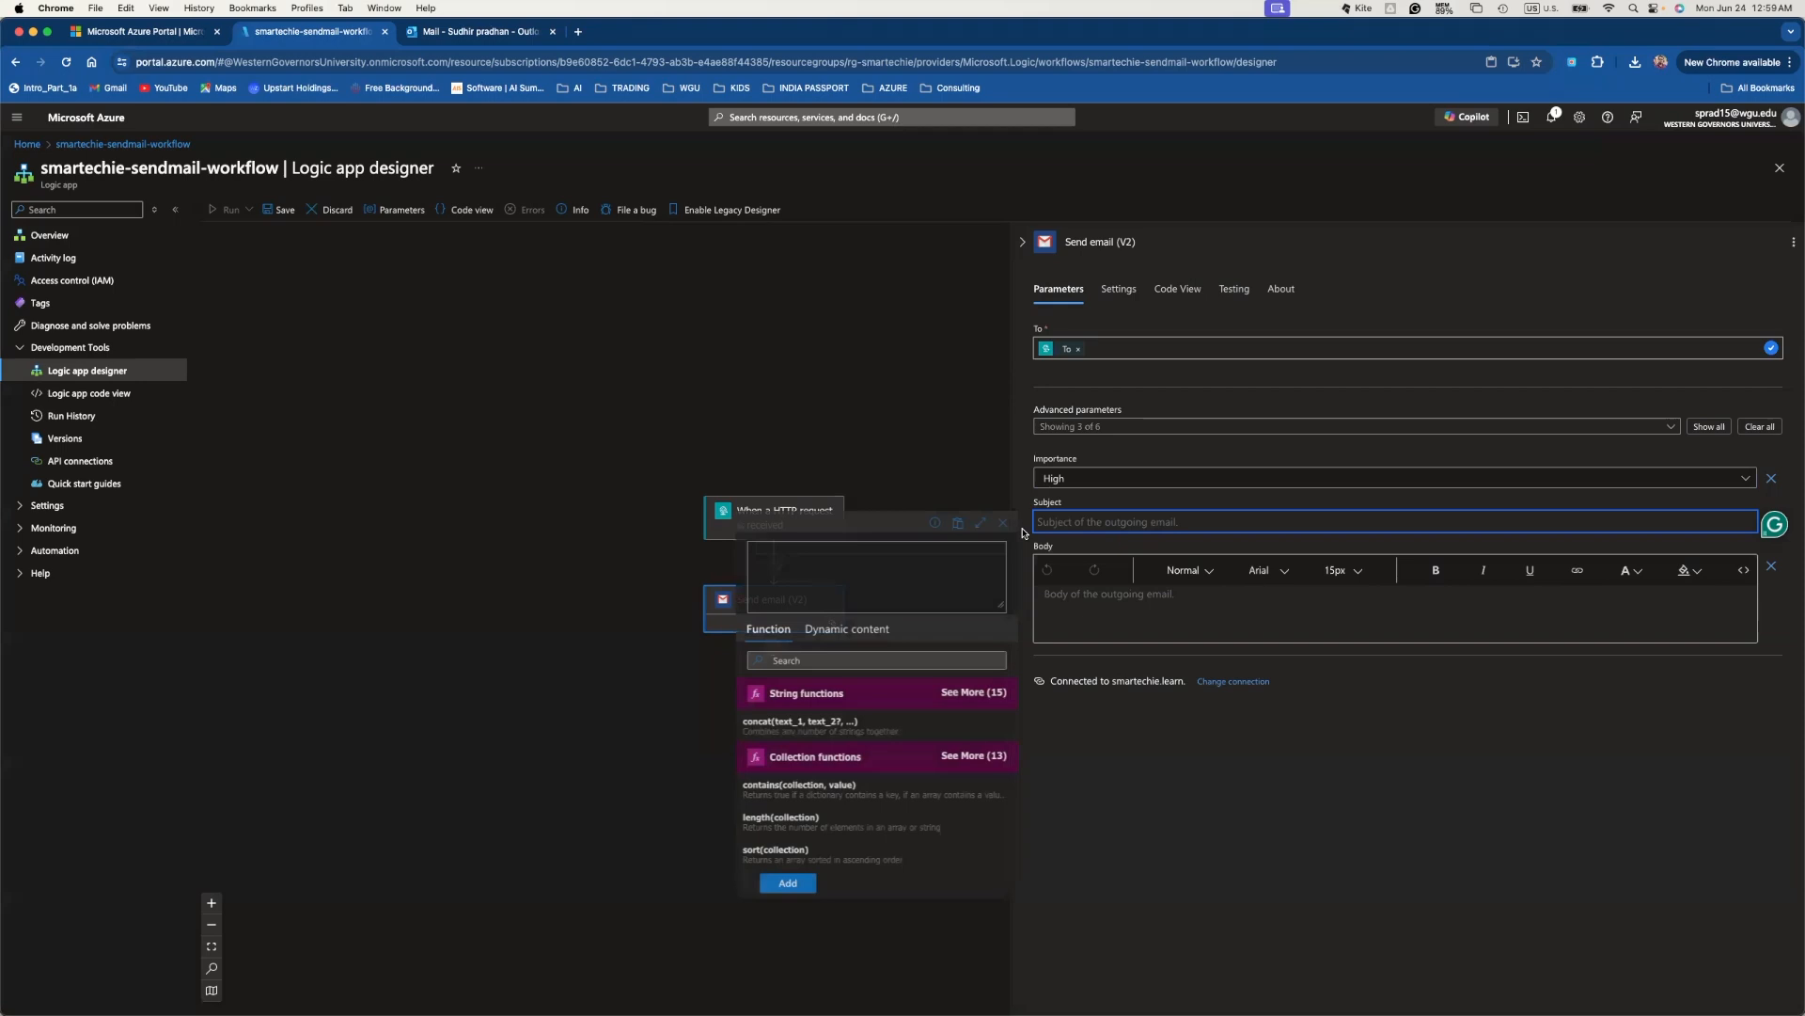
{"action": "left_click", "coordinate": [846, 632]}
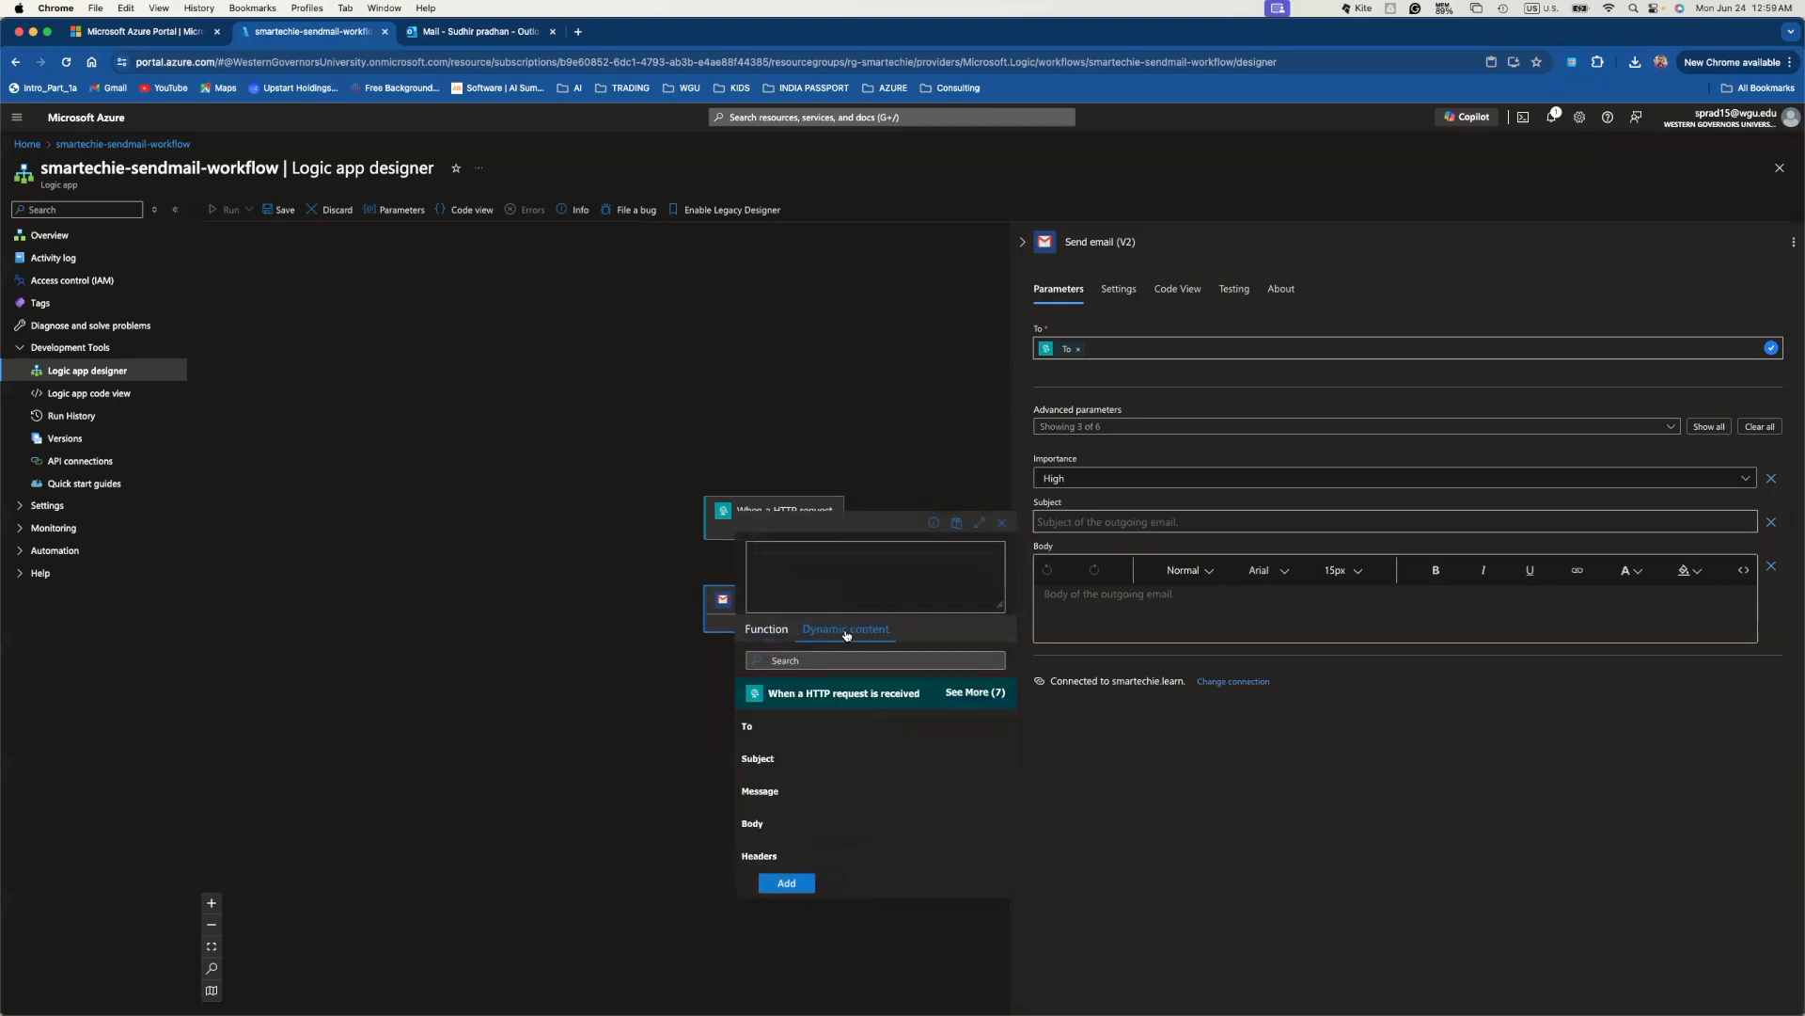
{"action": "left_click", "coordinate": [759, 760]}
{"action": "left_click", "coordinate": [786, 882]}
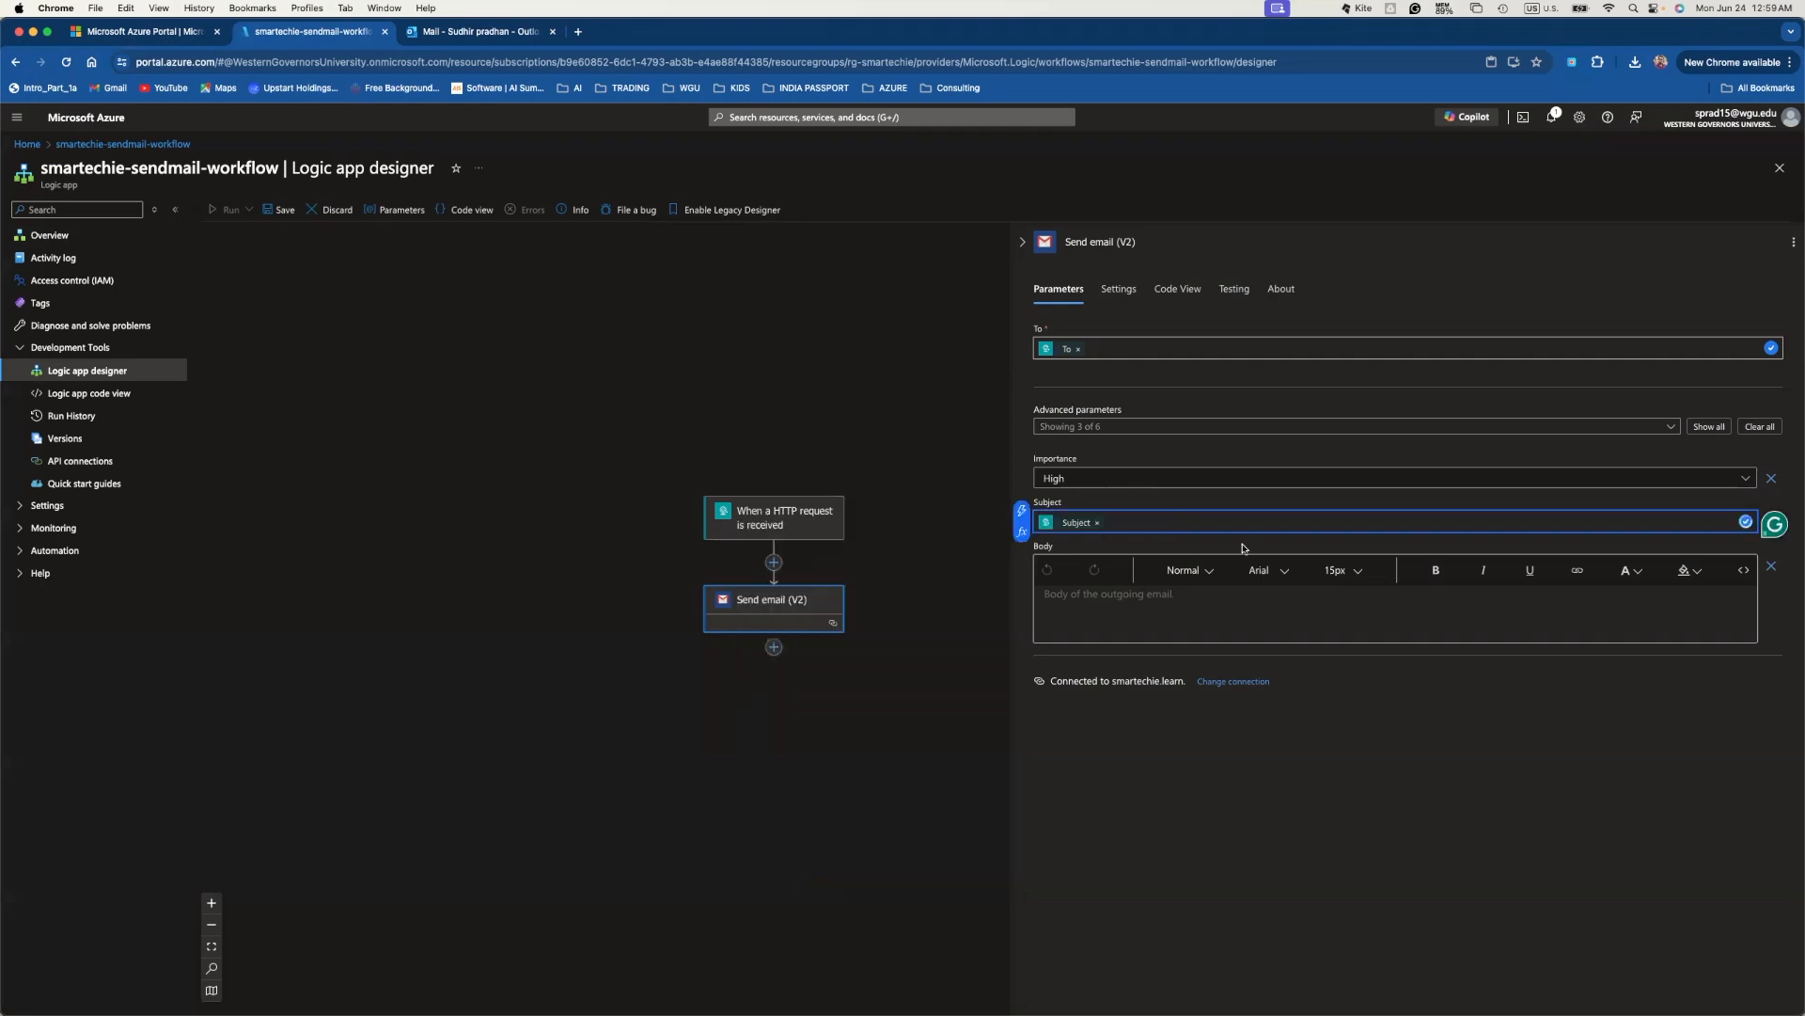
{"action": "left_click", "coordinate": [1181, 598]}
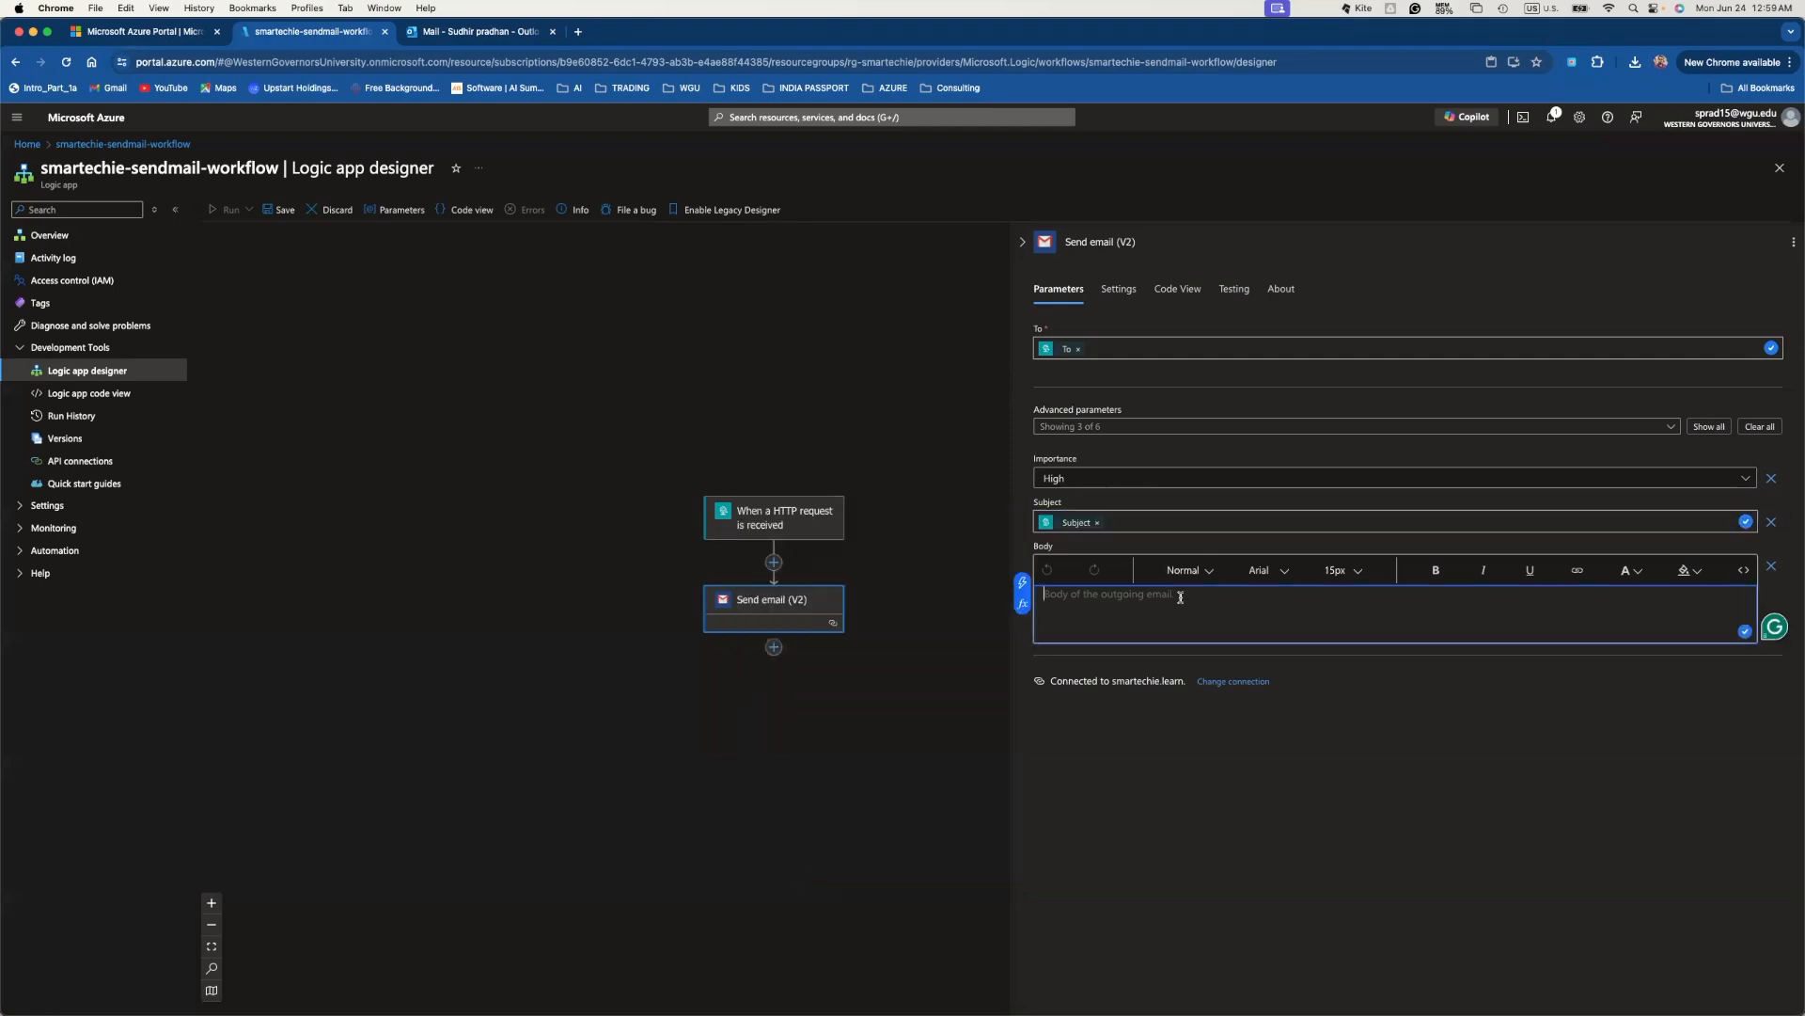
- Insert the HTTP request's Message dynamic value into the email Body
{"action": "left_click", "coordinate": [1023, 606]}
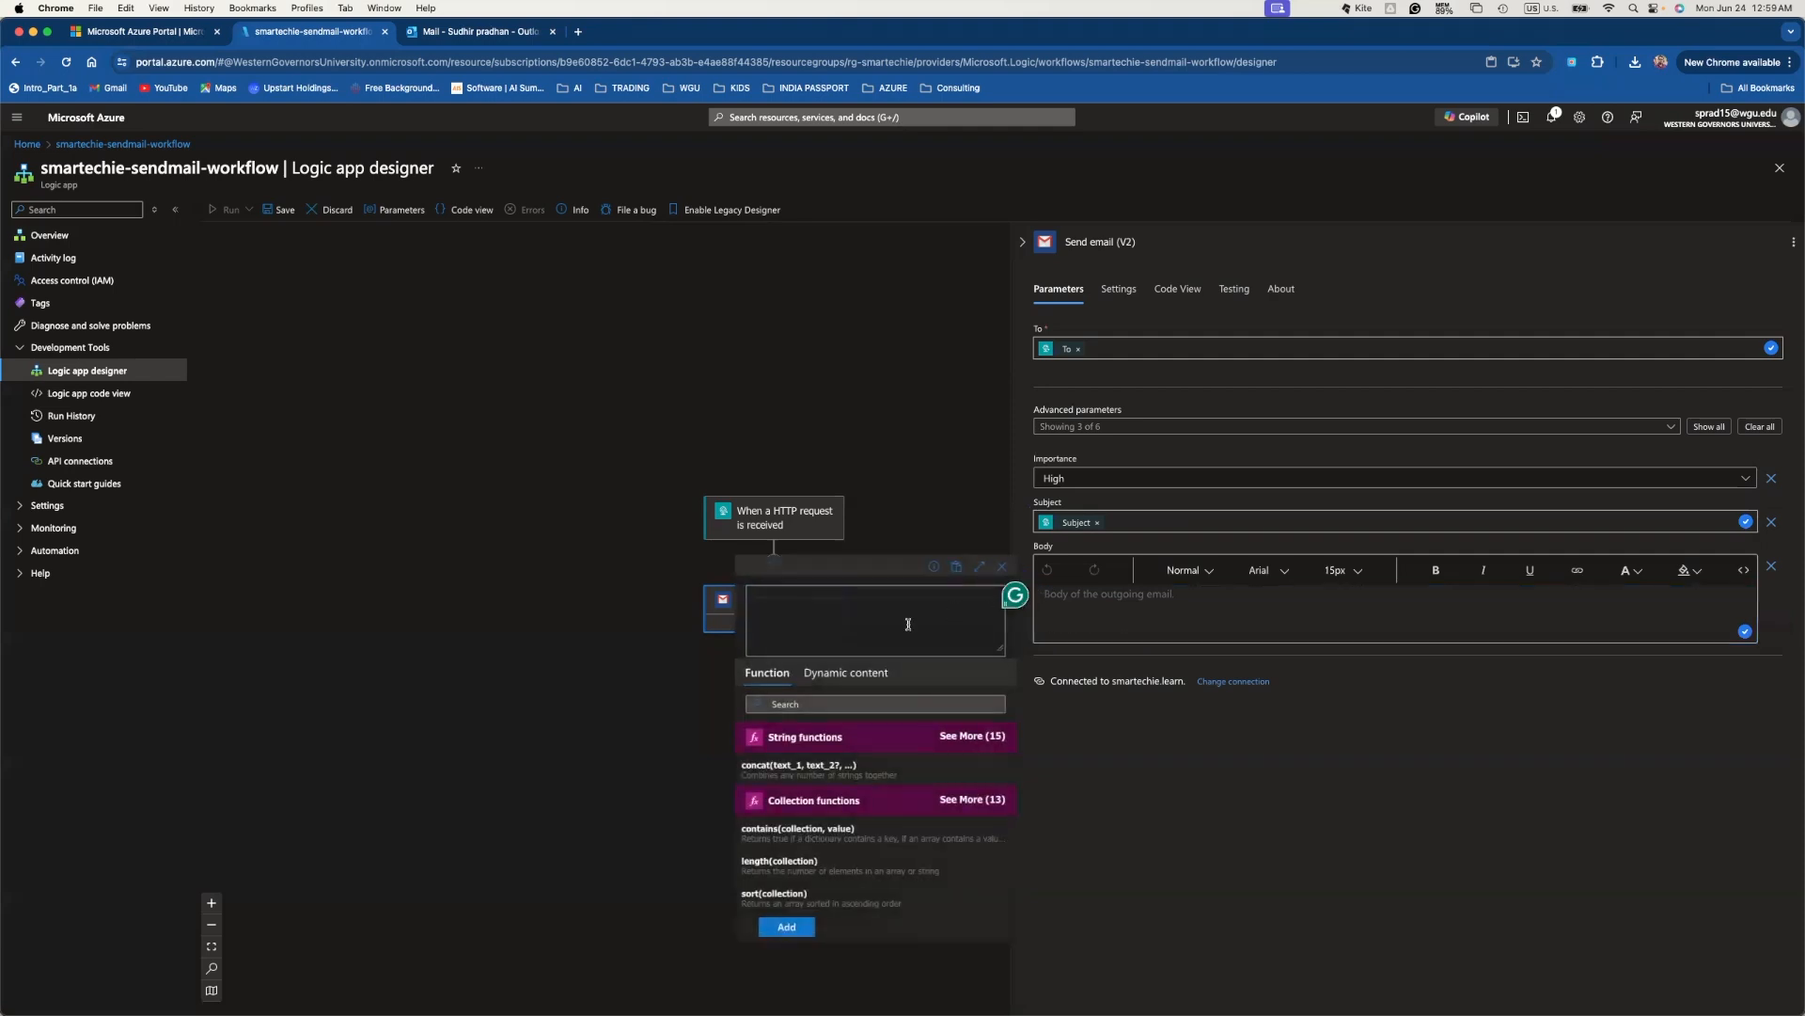
{"action": "left_click", "coordinate": [849, 673]}
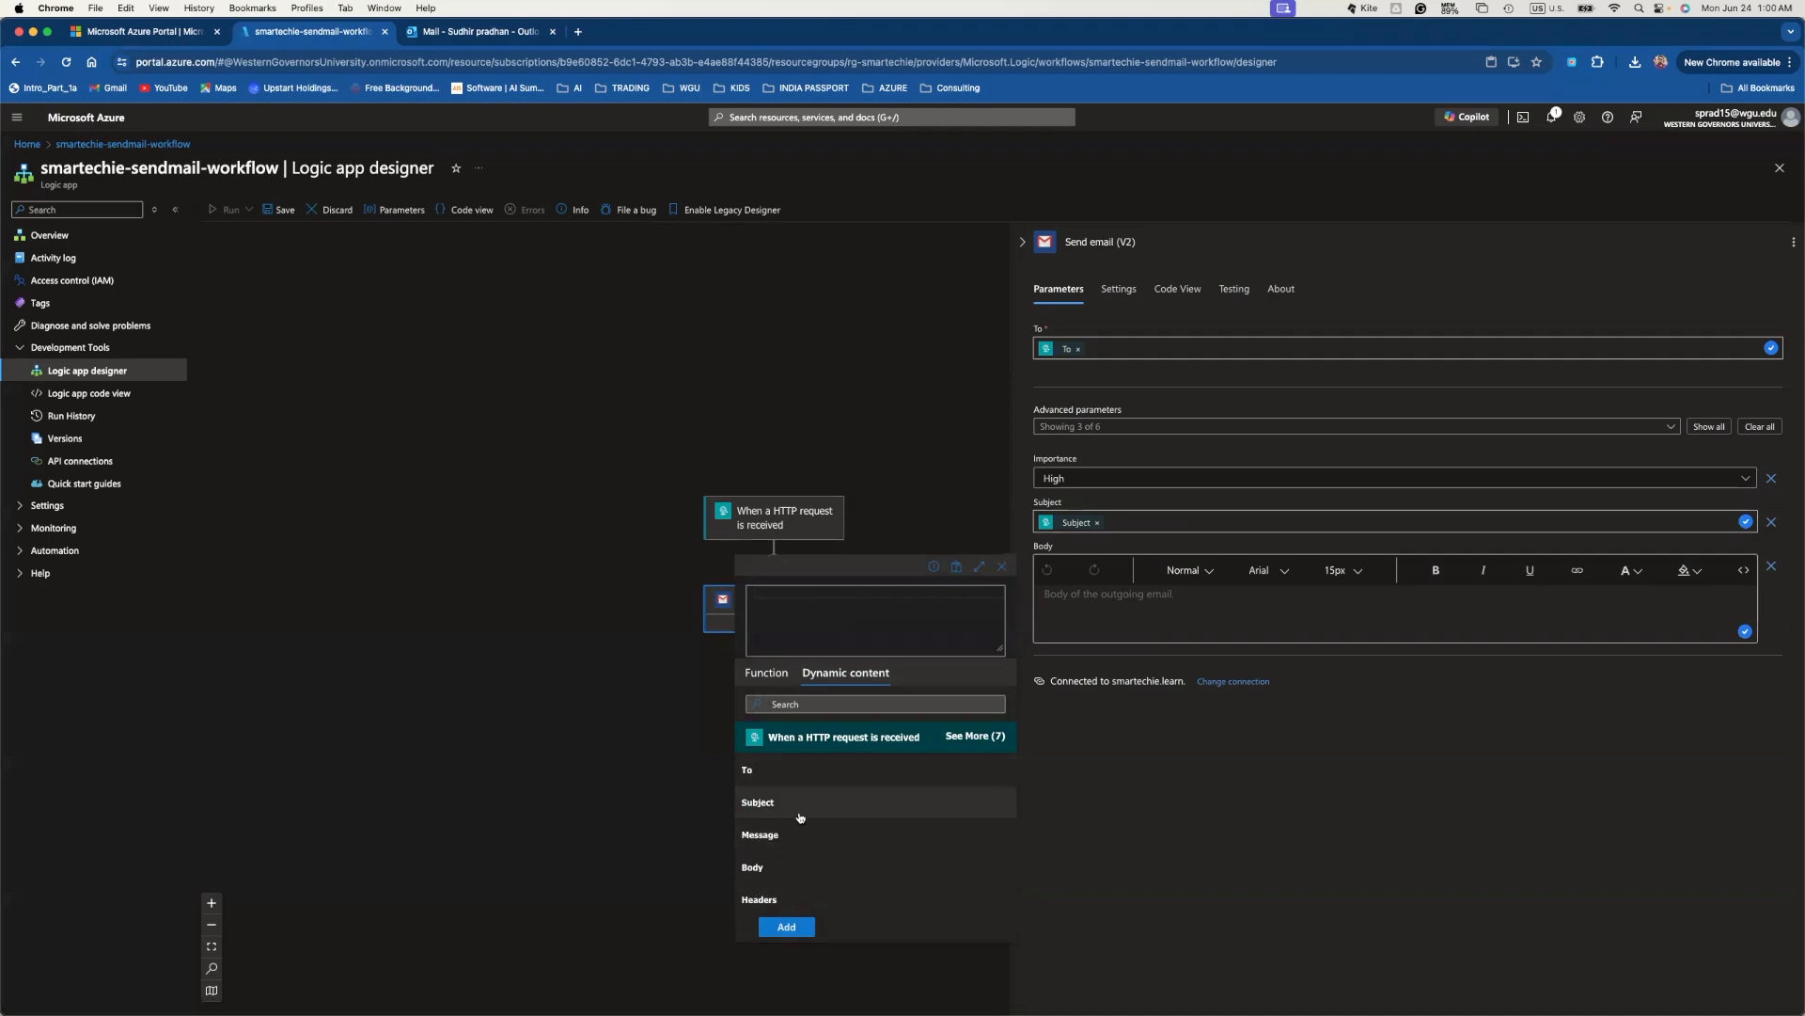
{"action": "left_click", "coordinate": [773, 838]}
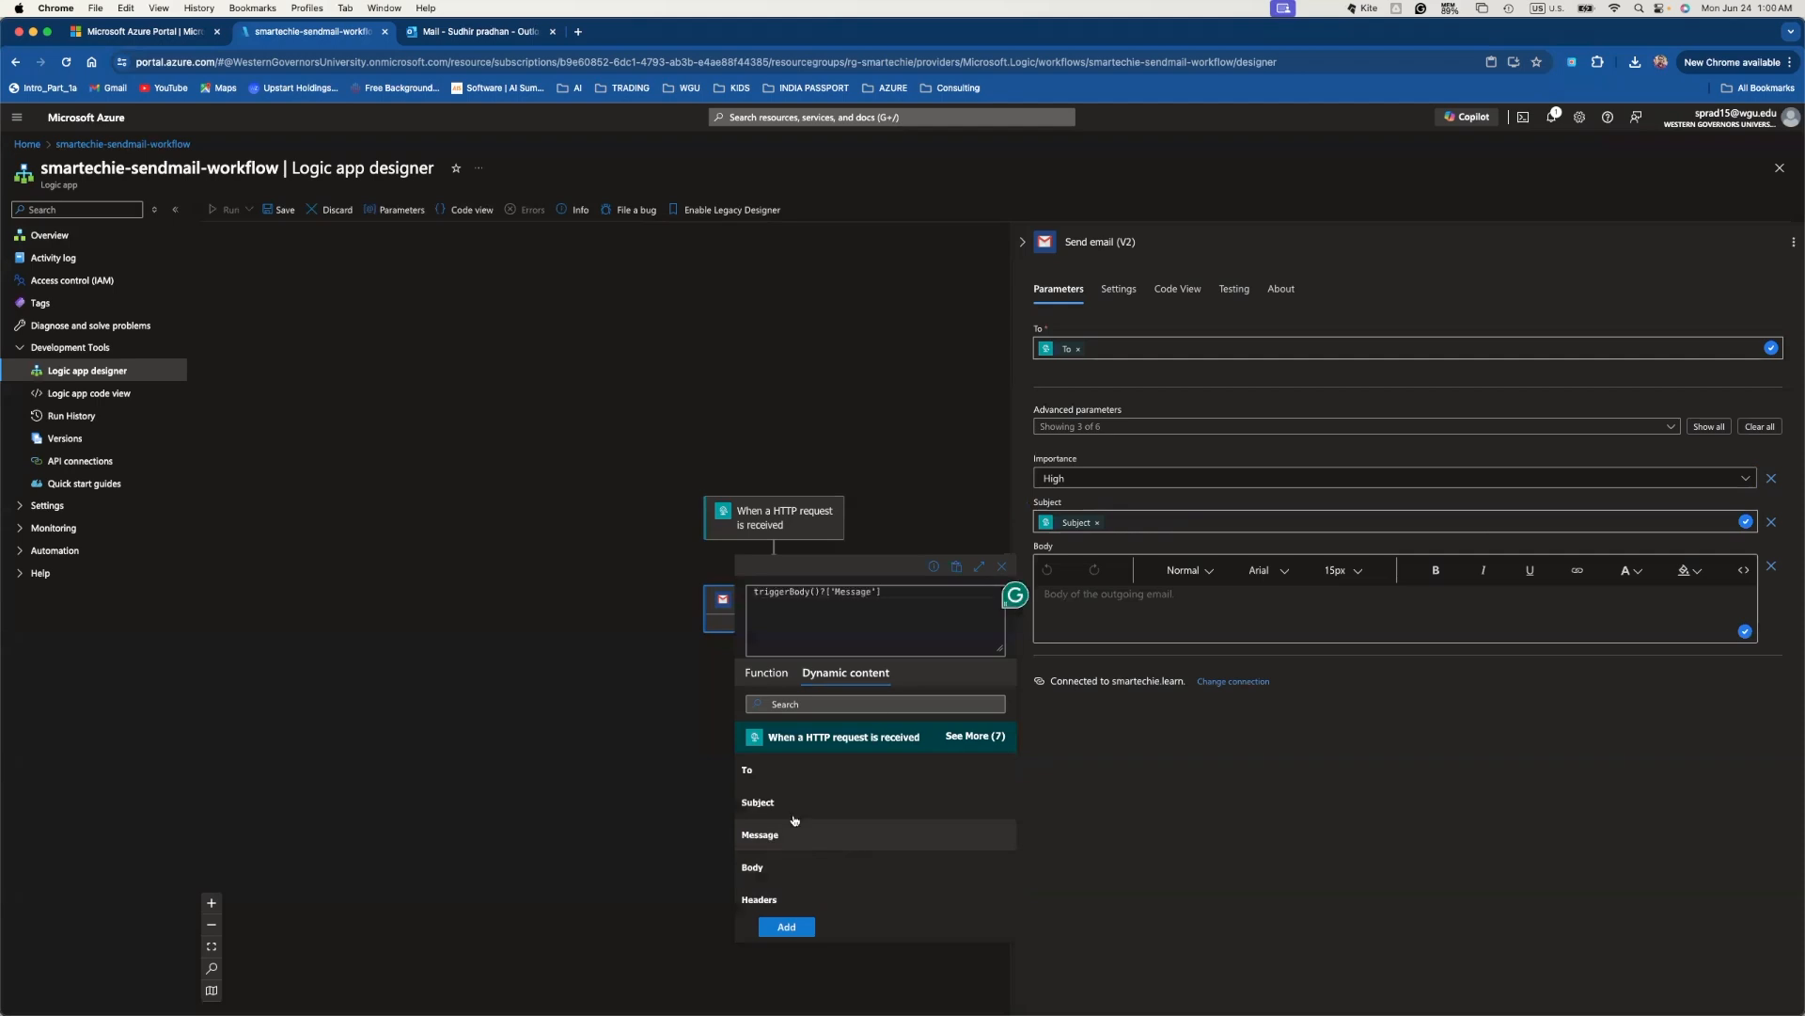
{"action": "left_click", "coordinate": [786, 926]}
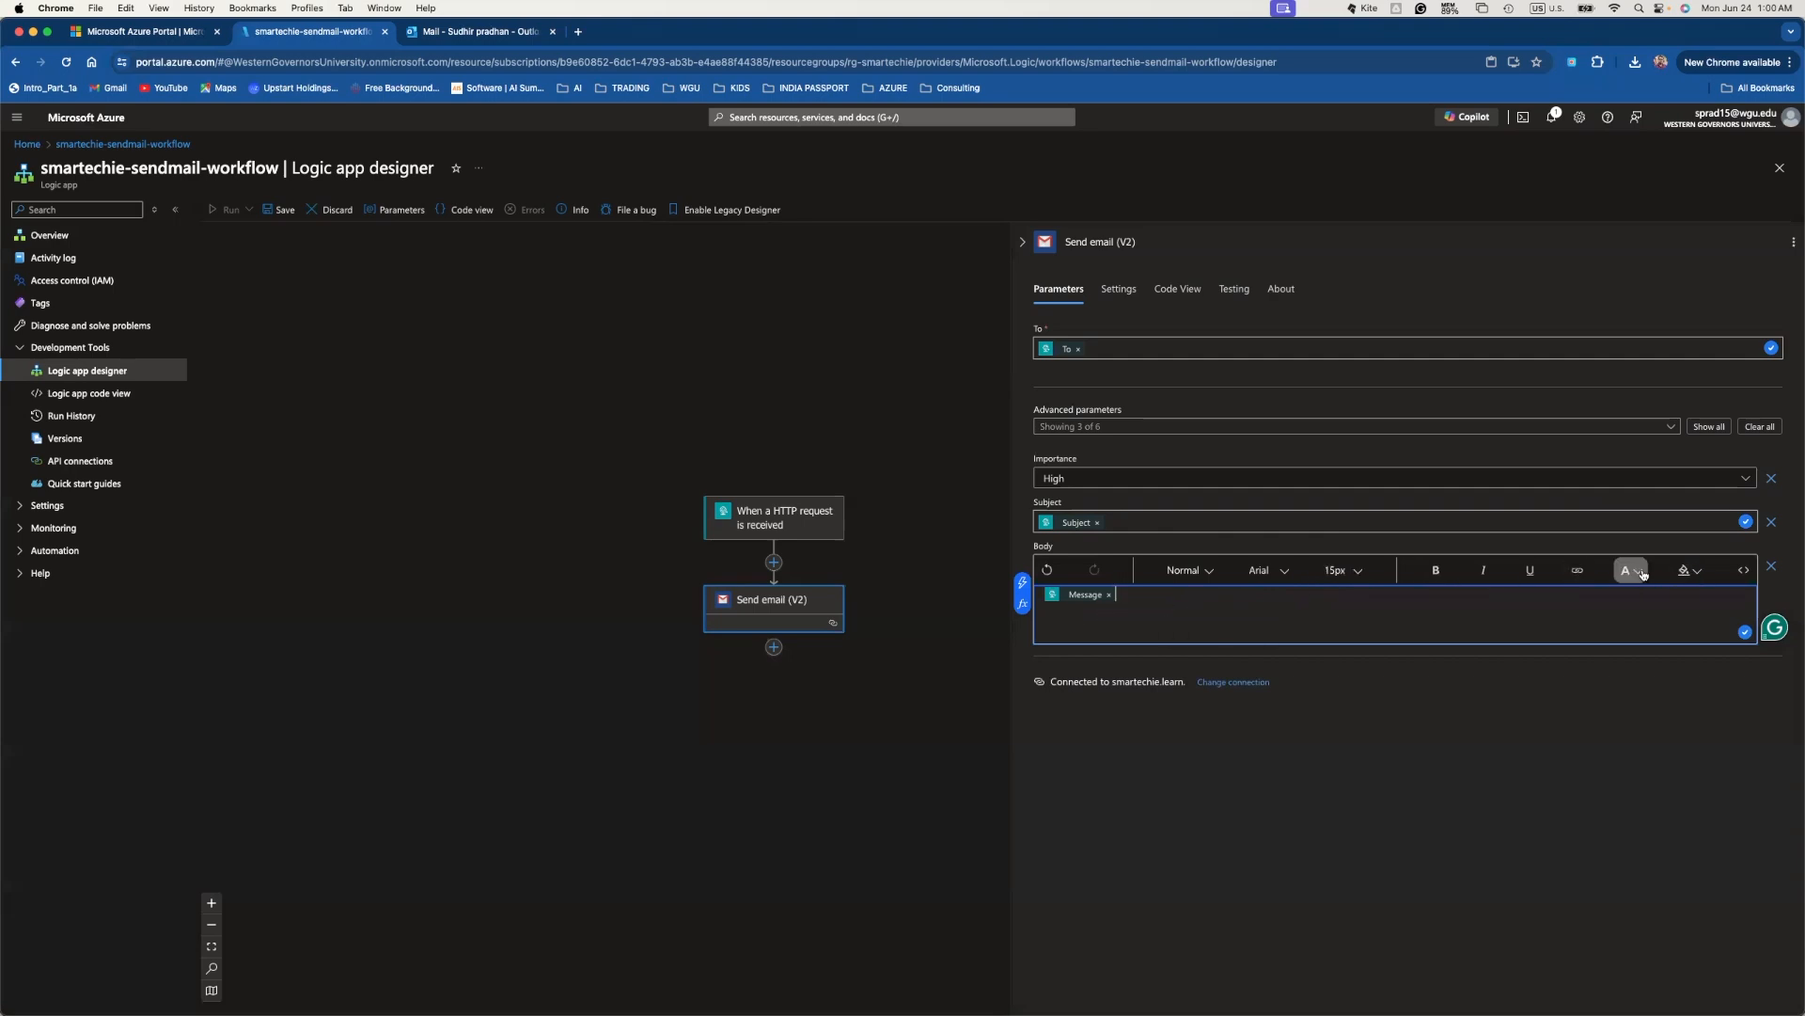
- Change the Body font to Georgia, keeping the paragraph format Normal
{"action": "left_click", "coordinate": [1289, 571]}
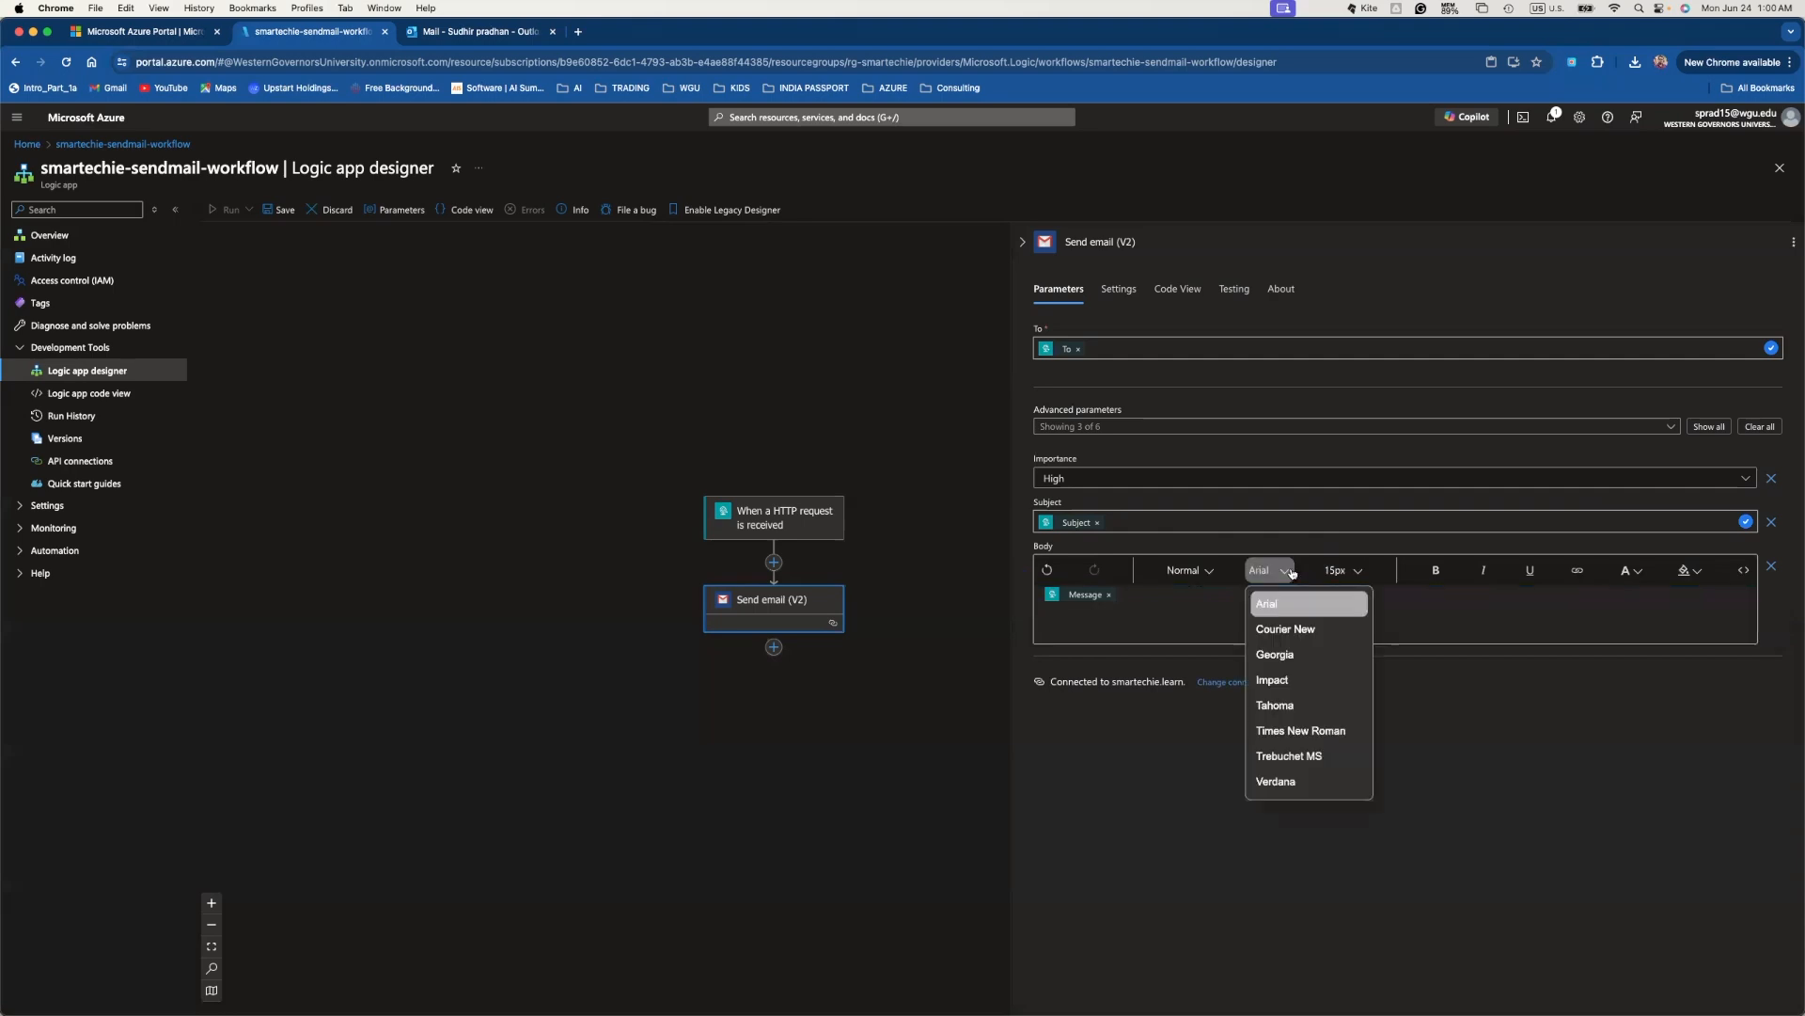
{"action": "left_click", "coordinate": [1289, 660]}
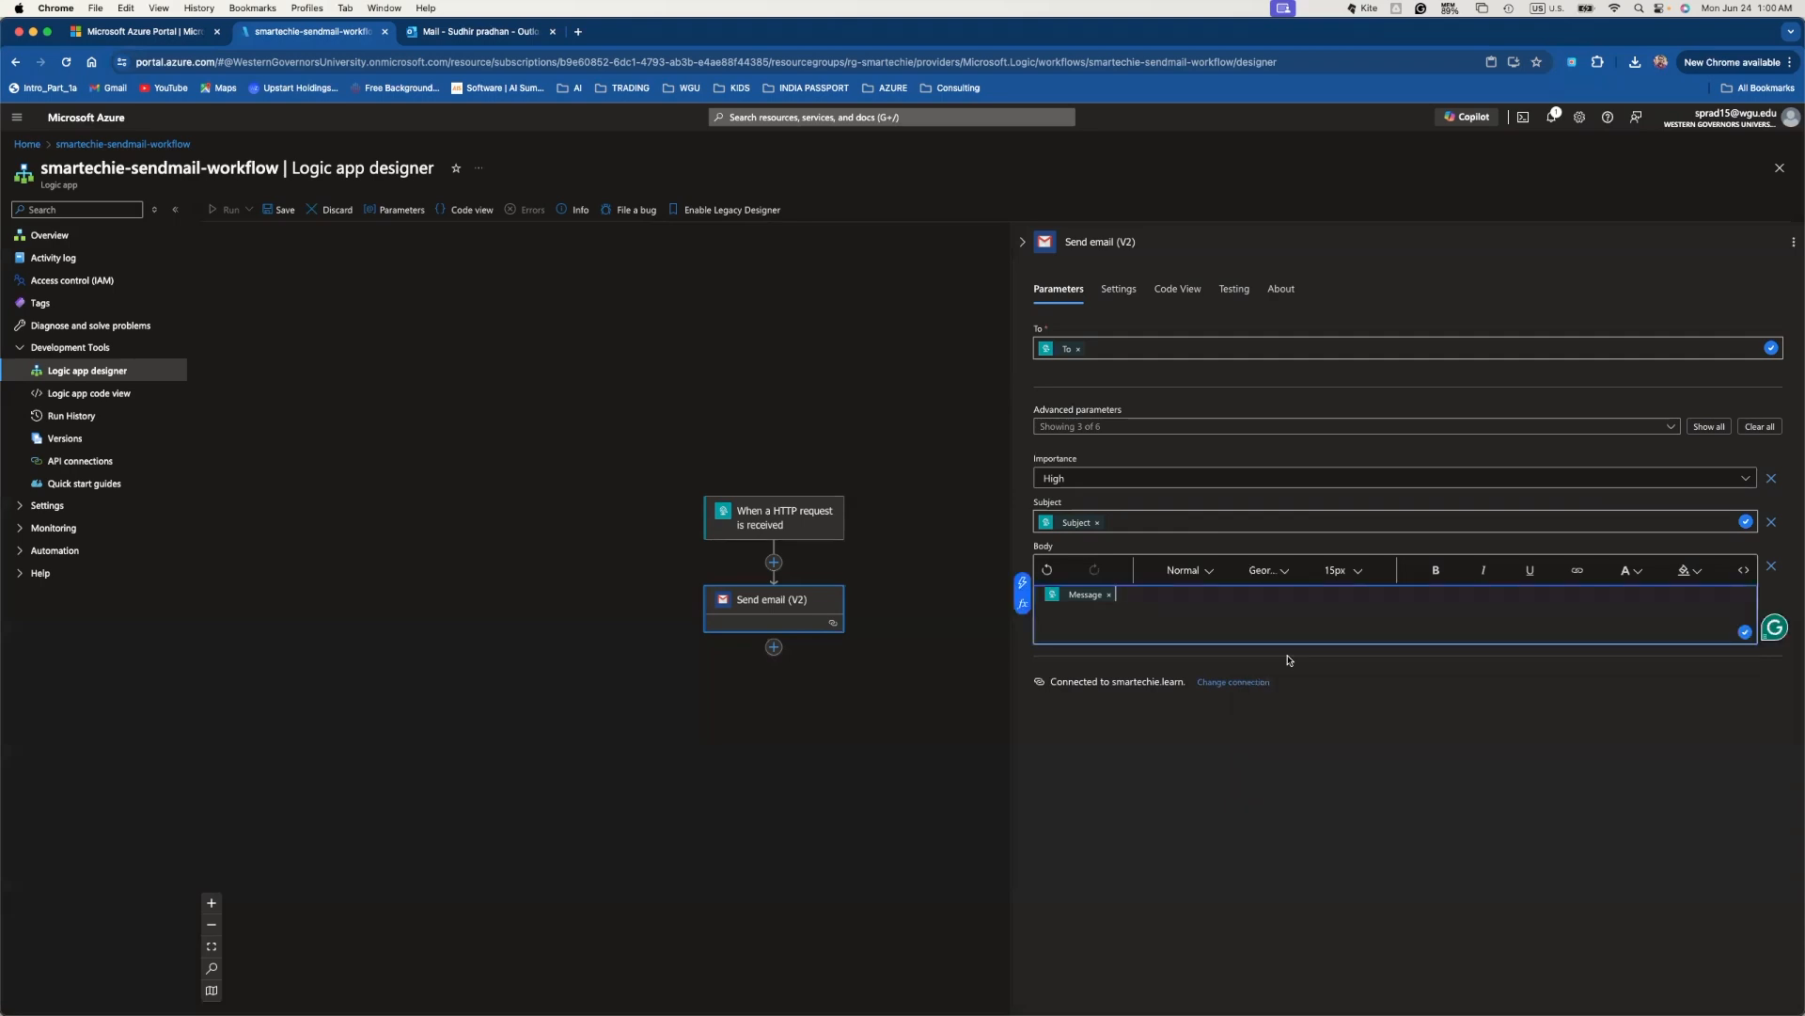
{"action": "left_click", "coordinate": [1212, 575]}
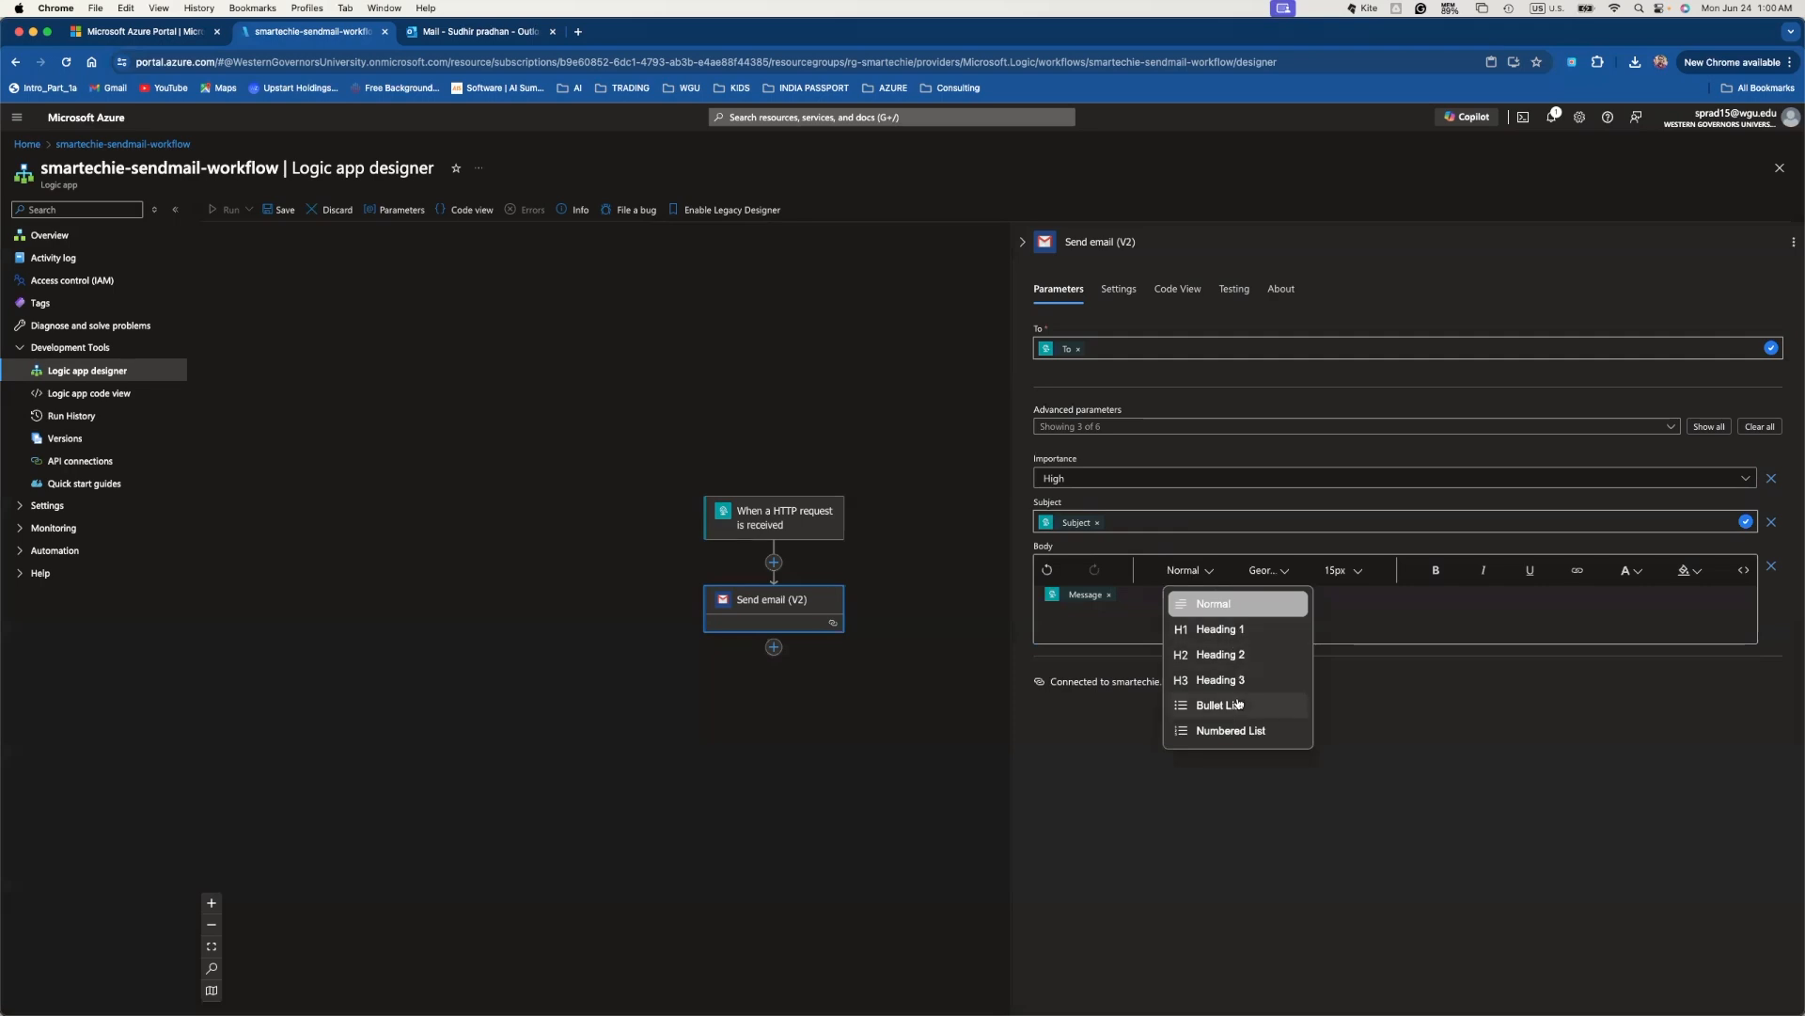
{"action": "left_click", "coordinate": [1410, 545]}
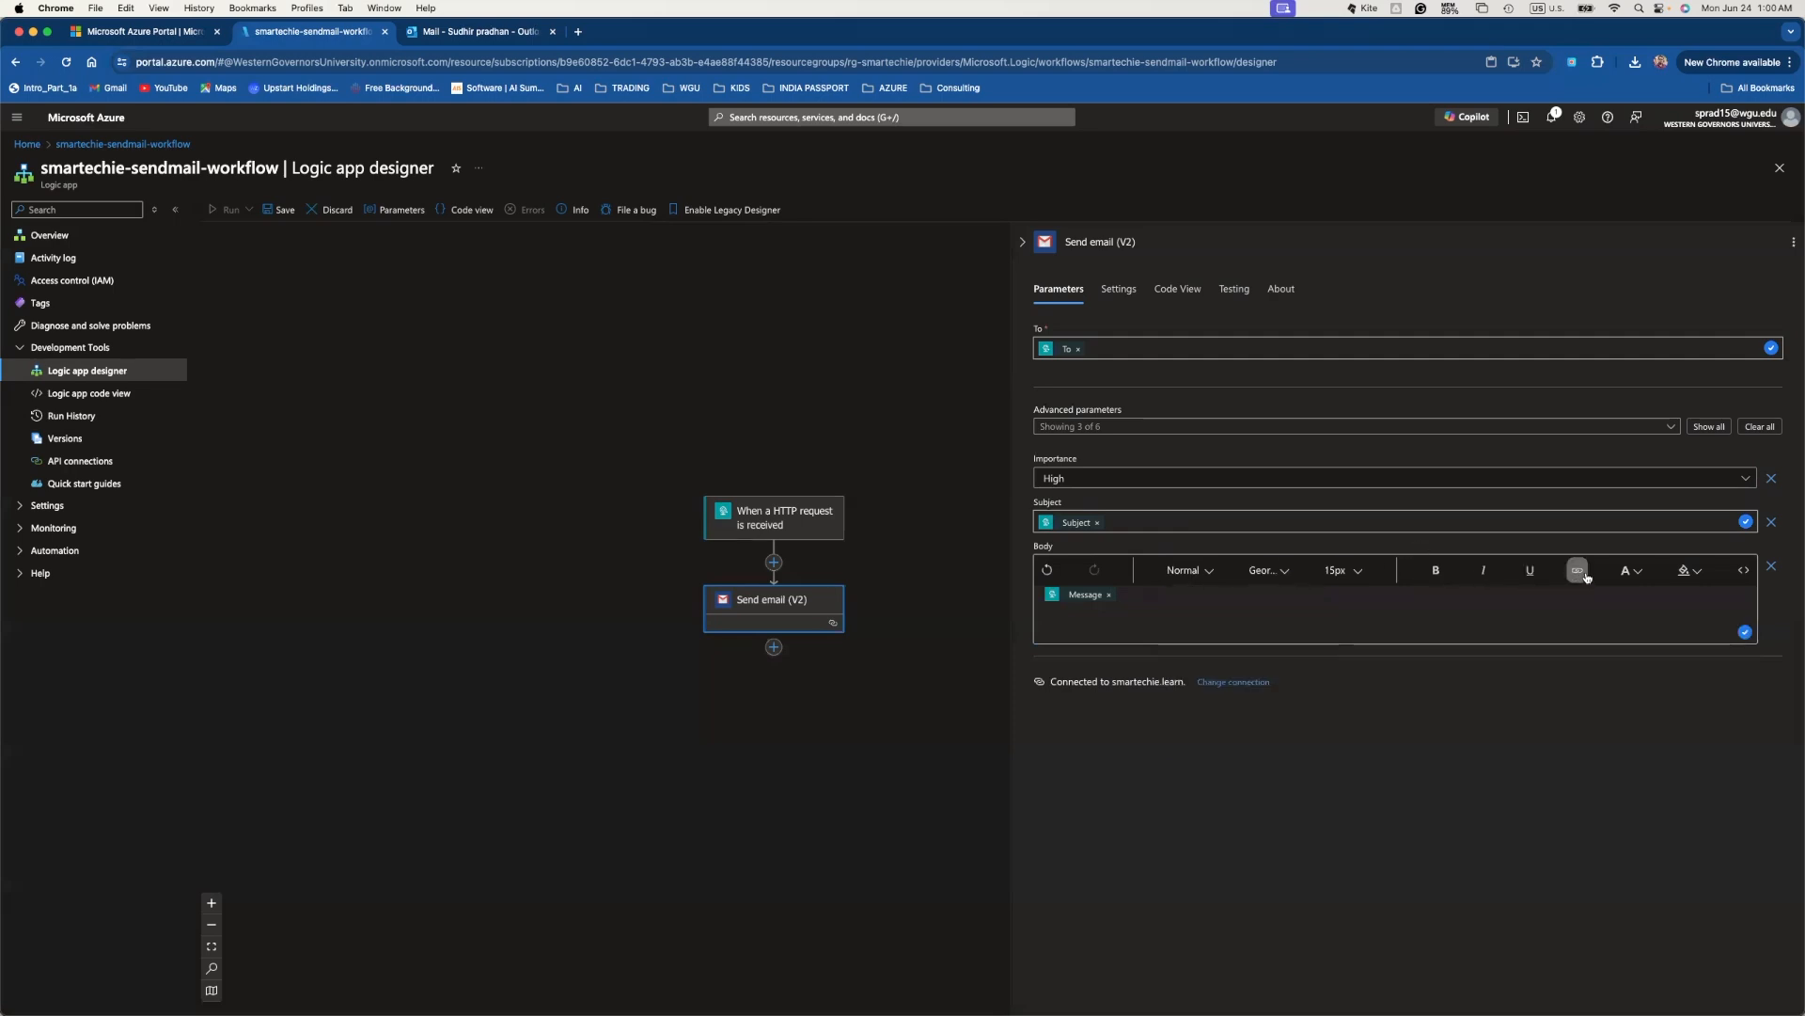
- Add a new Body line 'Check out modetails here.' below the Message token
{"action": "left_click", "coordinate": [1419, 601]}
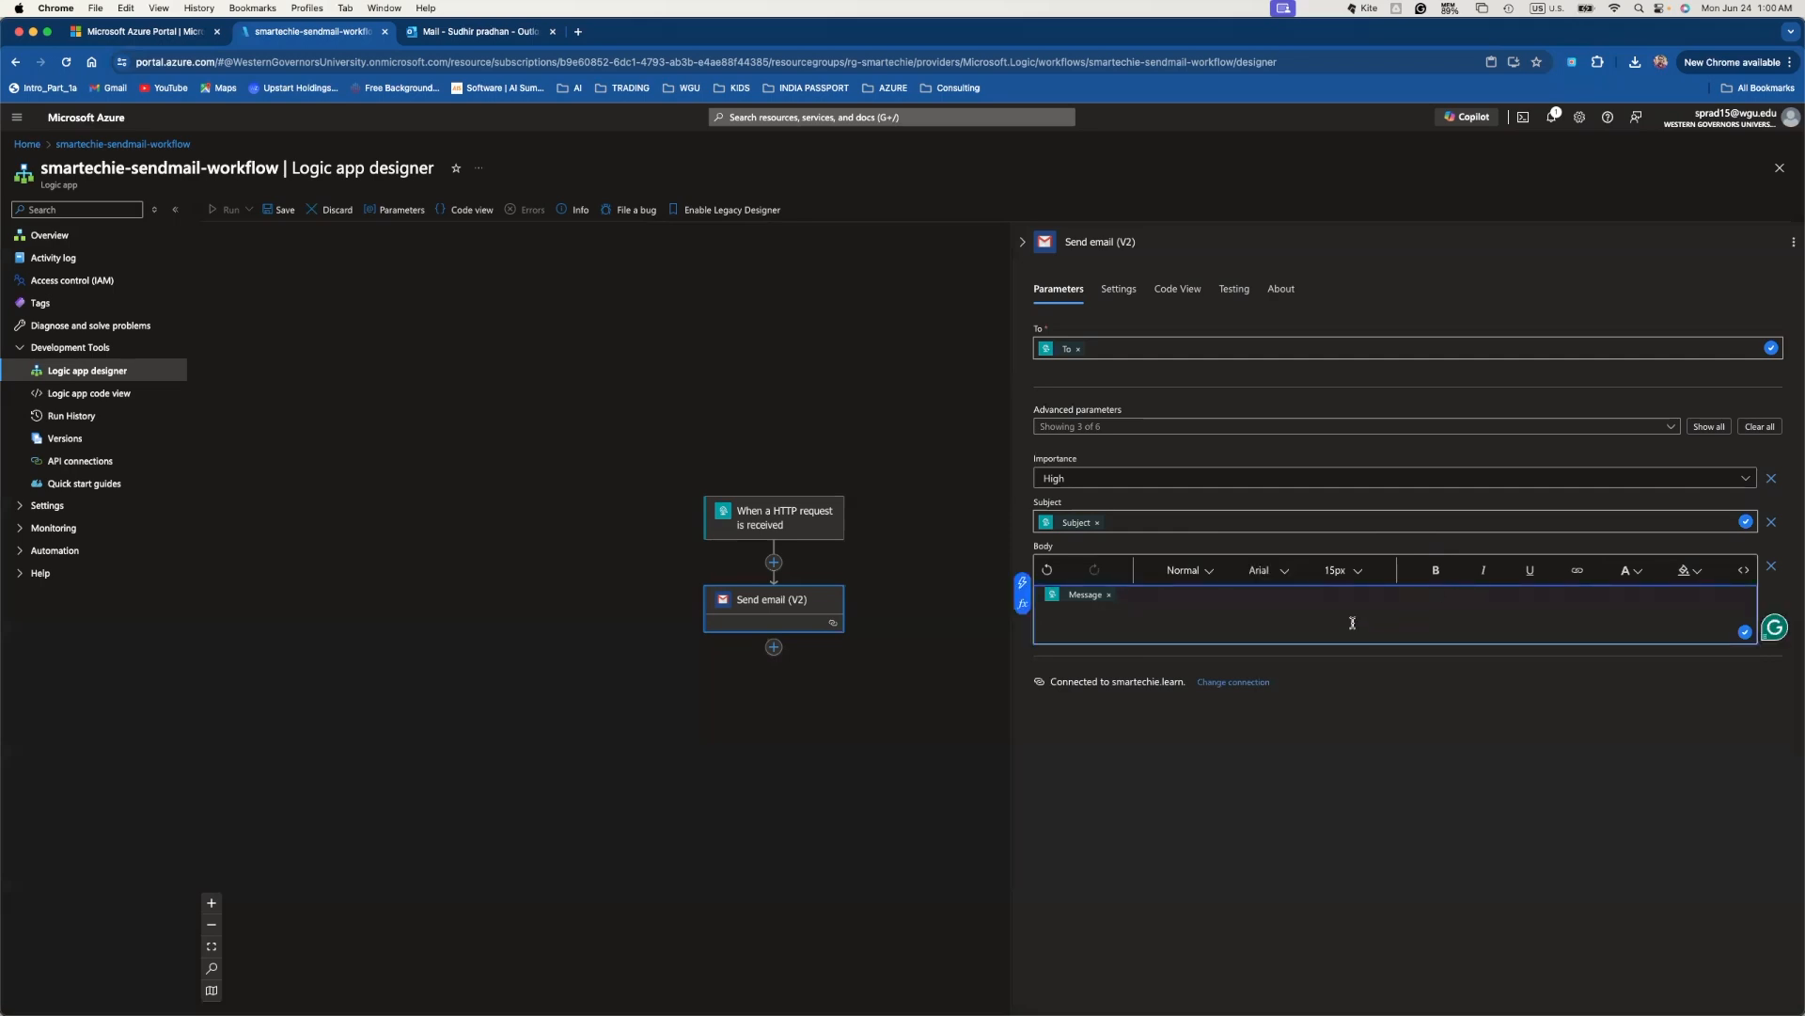
{"action": "key", "text": "Return"}
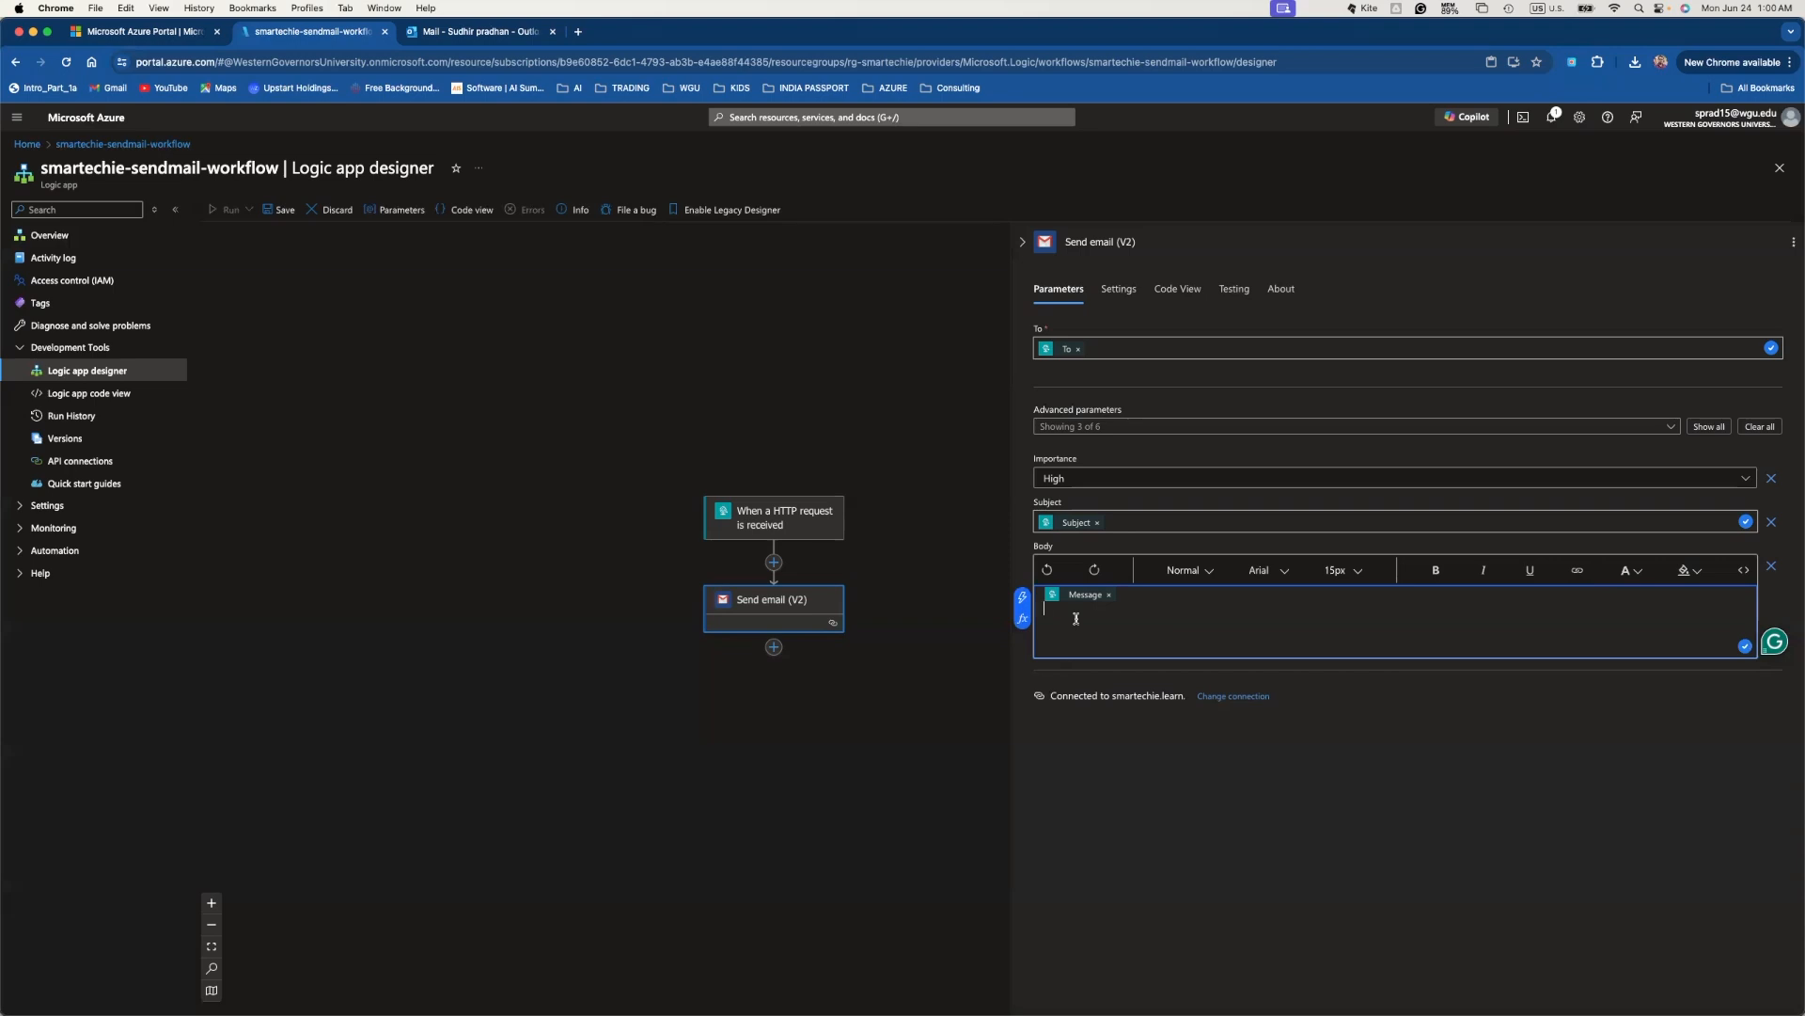
{"action": "type", "text": "Check out modeta"}
{"action": "type", "text": "ils here."}
{"action": "left_click", "coordinate": [1578, 571]}
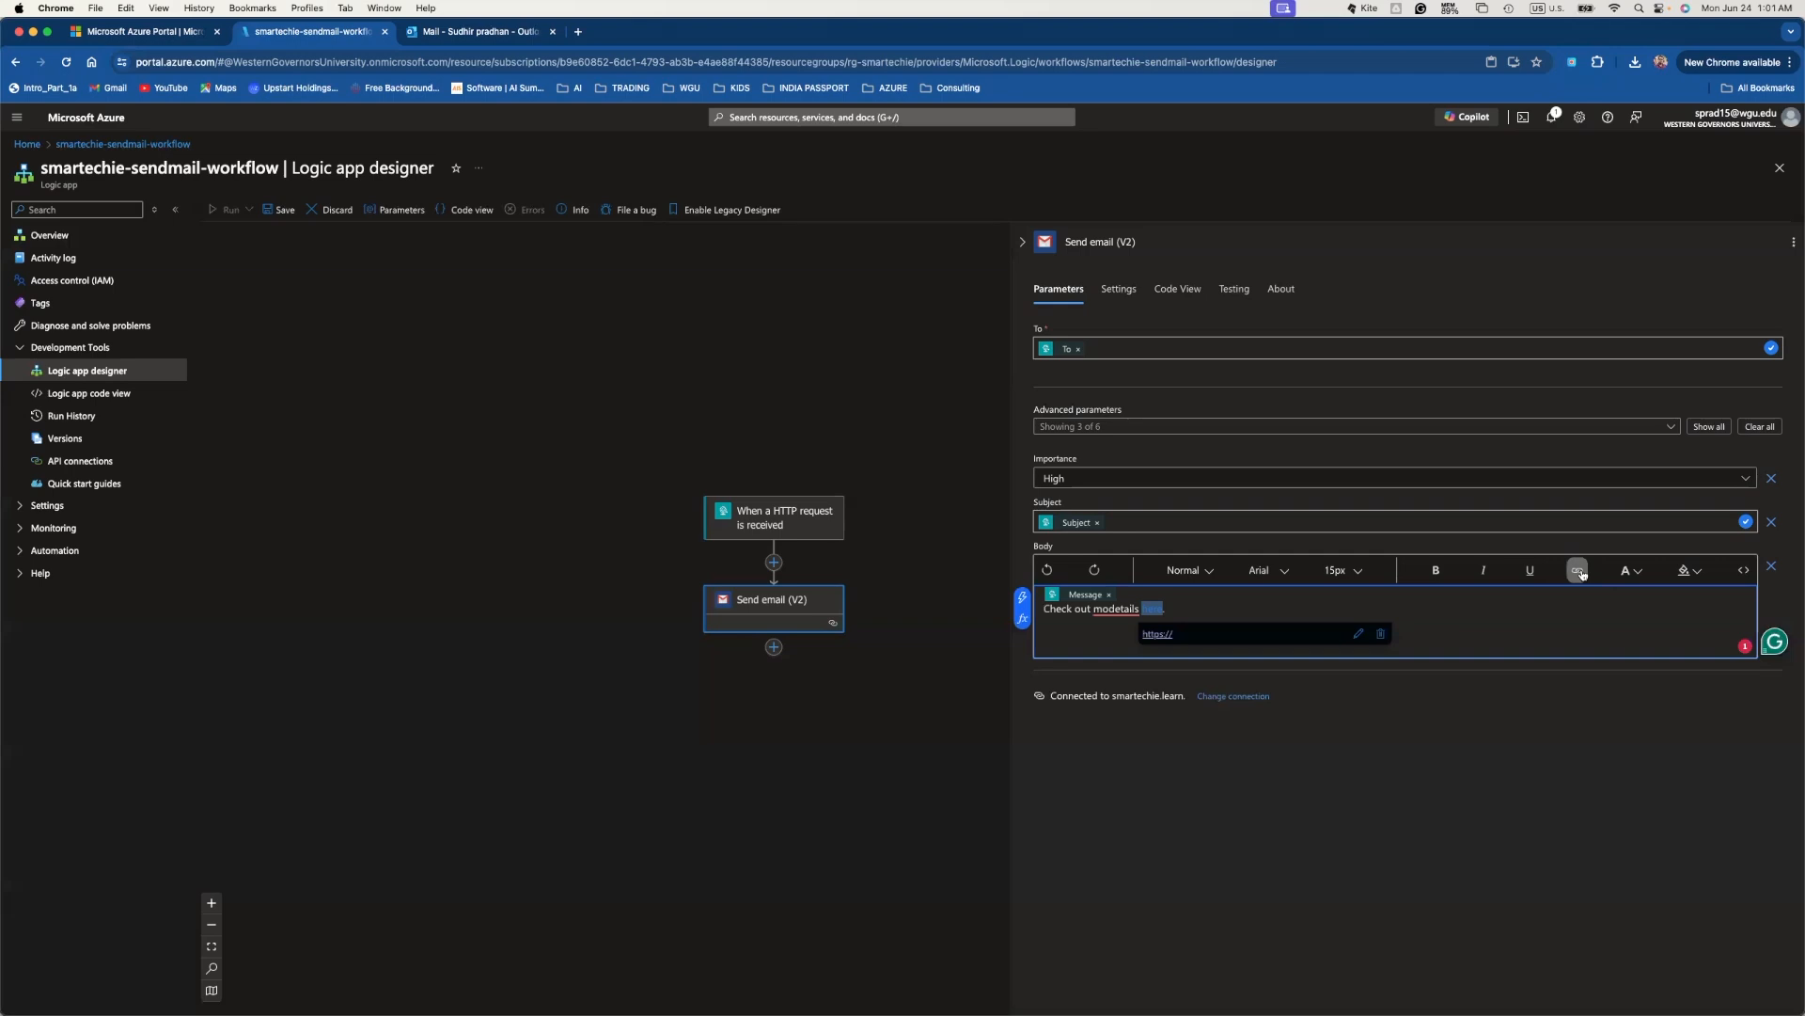
{"action": "left_click", "coordinate": [1343, 636]}
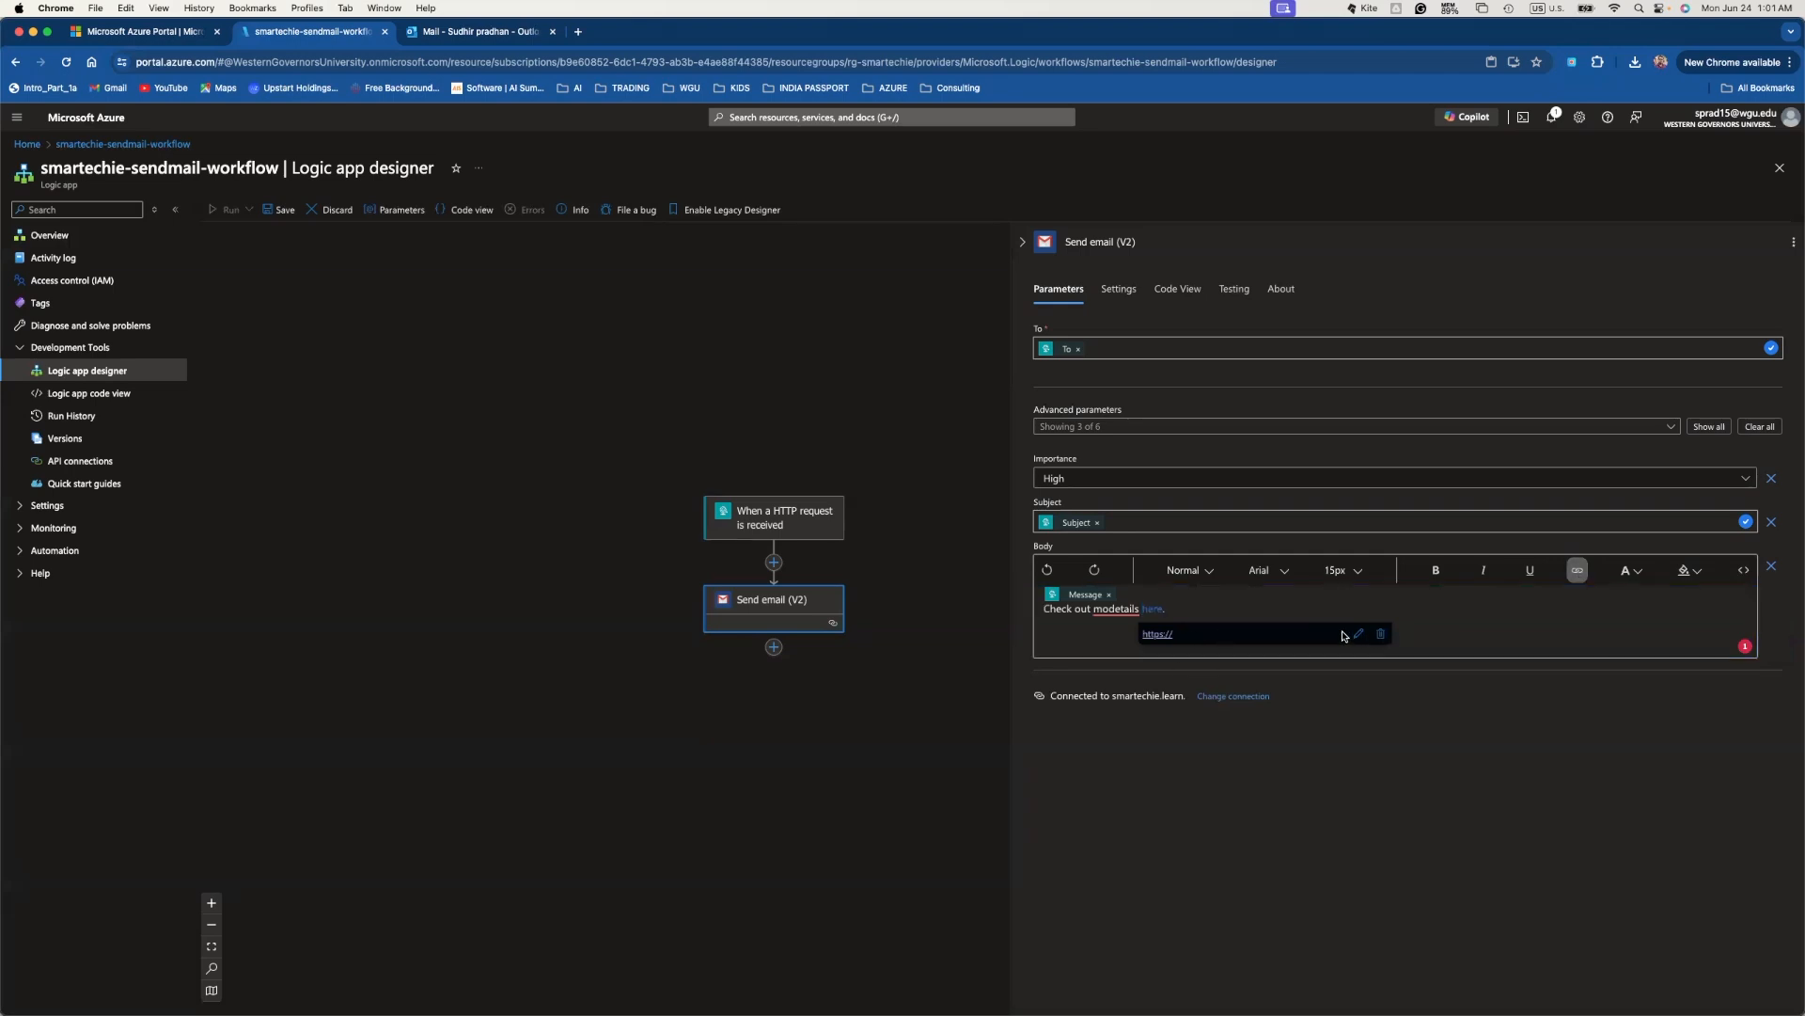
{"action": "left_click", "coordinate": [1359, 633]}
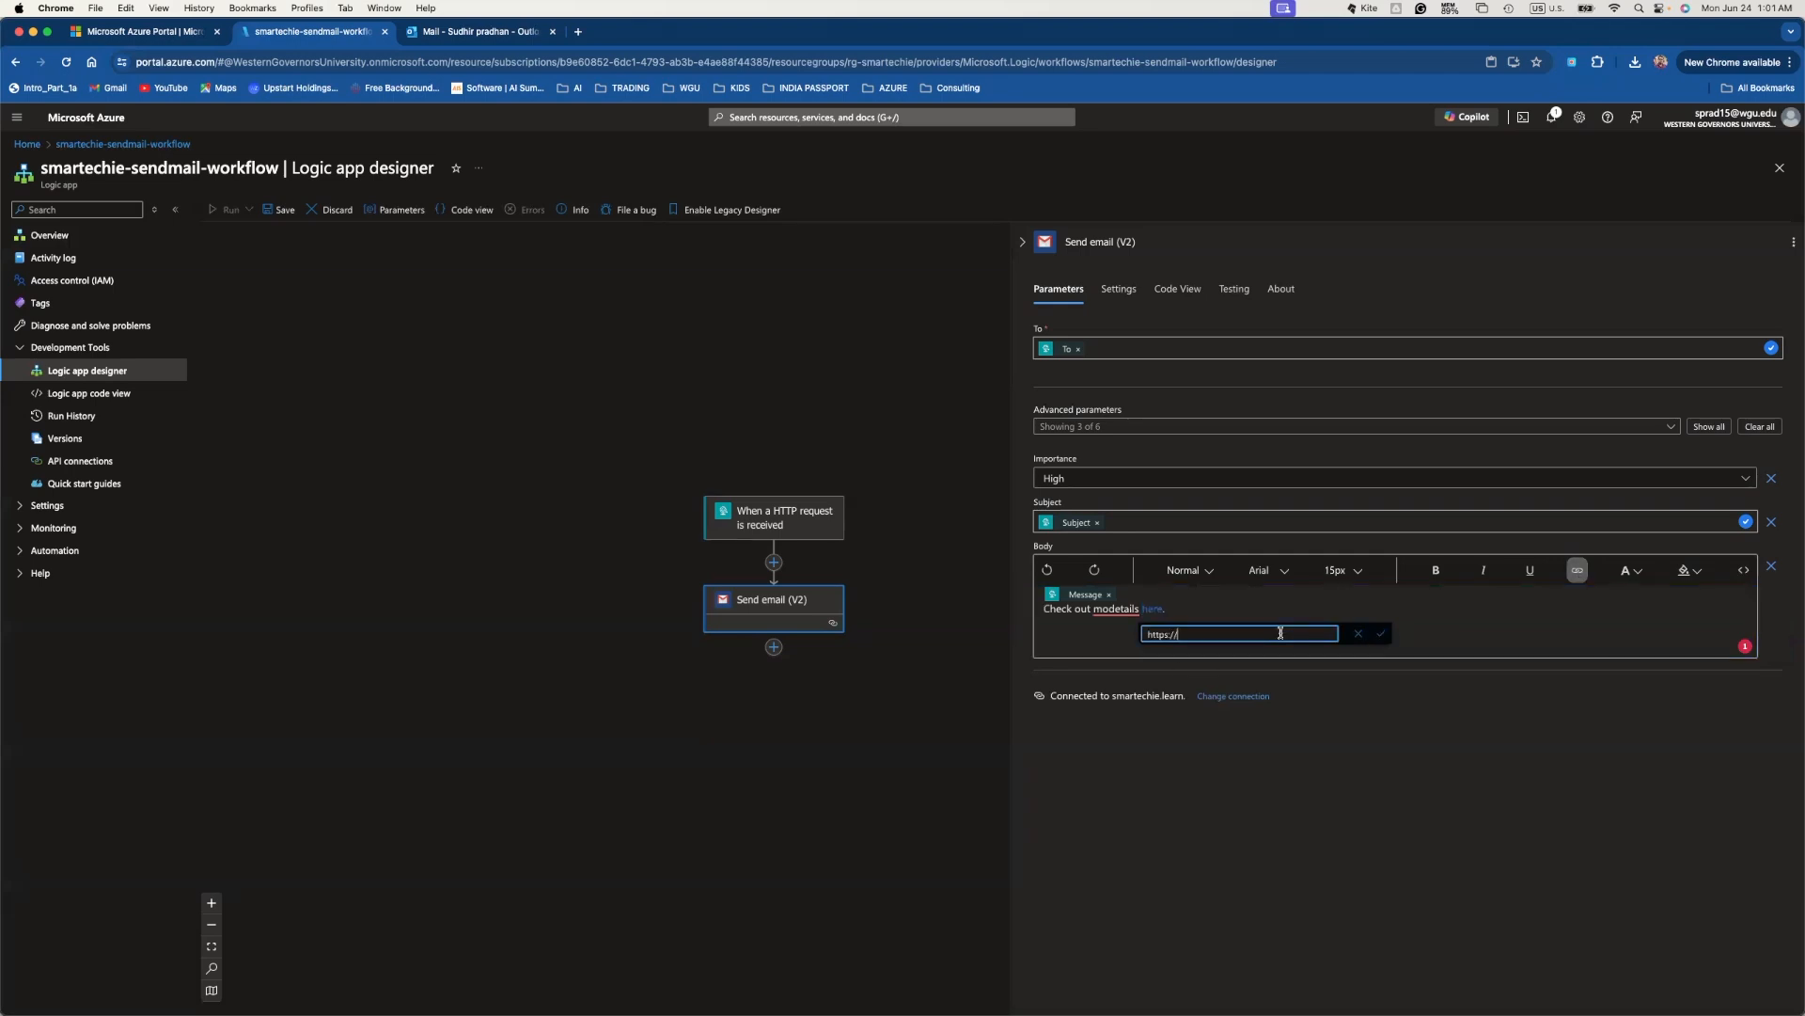
{"action": "type", "text": "smartechie.com"}
{"action": "left_click", "coordinate": [1381, 632]}
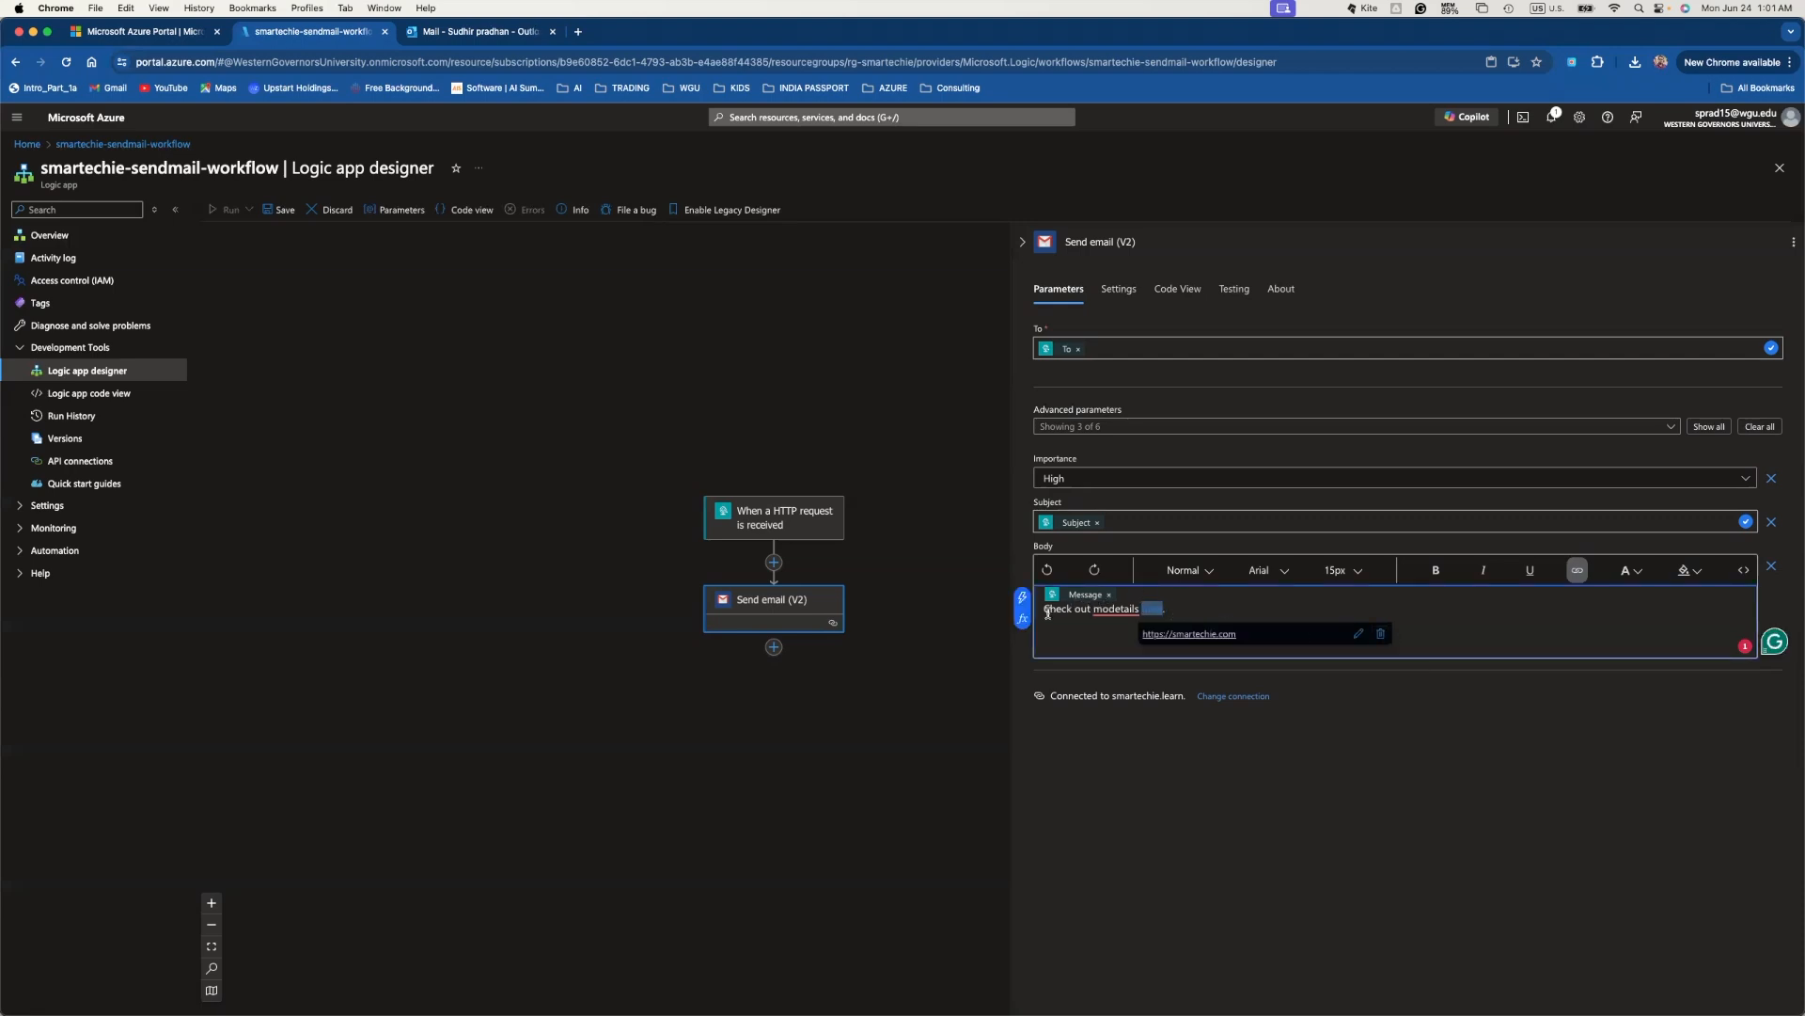
- Correct 'modetails' to 'more details' in the Body sentence
{"action": "left_click", "coordinate": [1114, 611]}
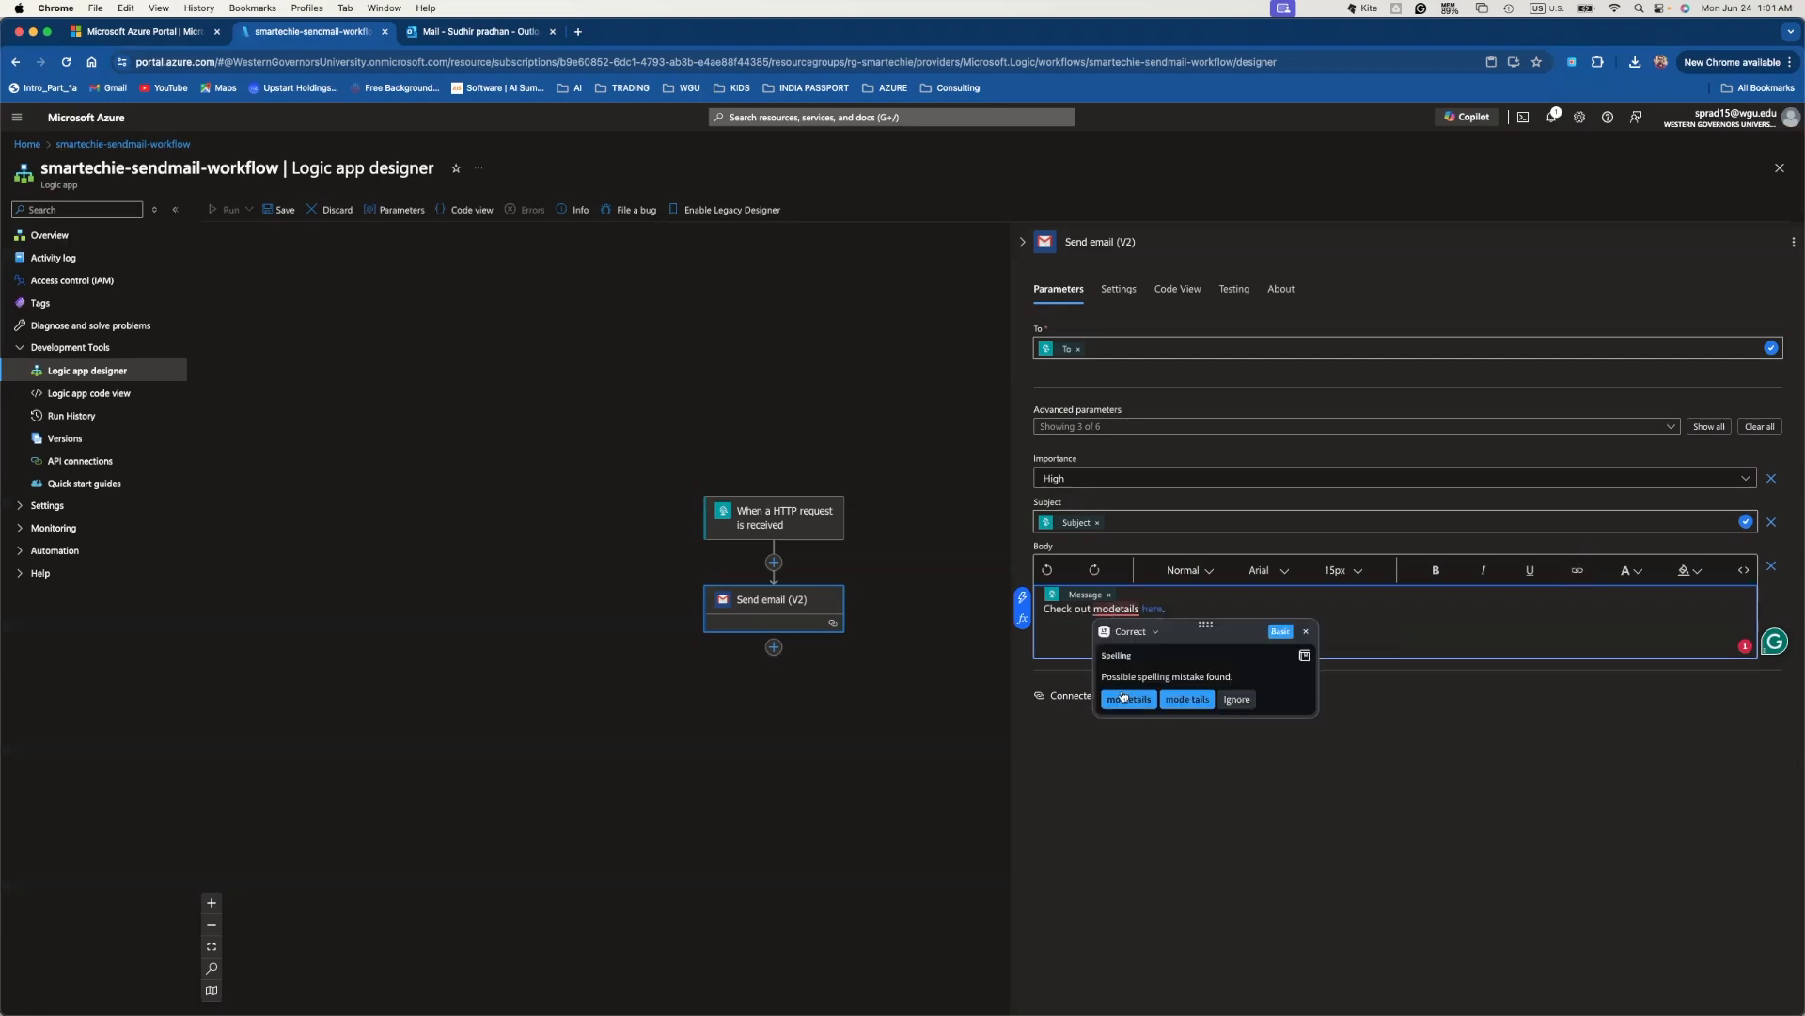
{"action": "left_click", "coordinate": [1182, 701]}
{"action": "left_click", "coordinate": [1115, 608]}
{"action": "key", "text": "BackSpace"}
{"action": "type", "text": "re"}
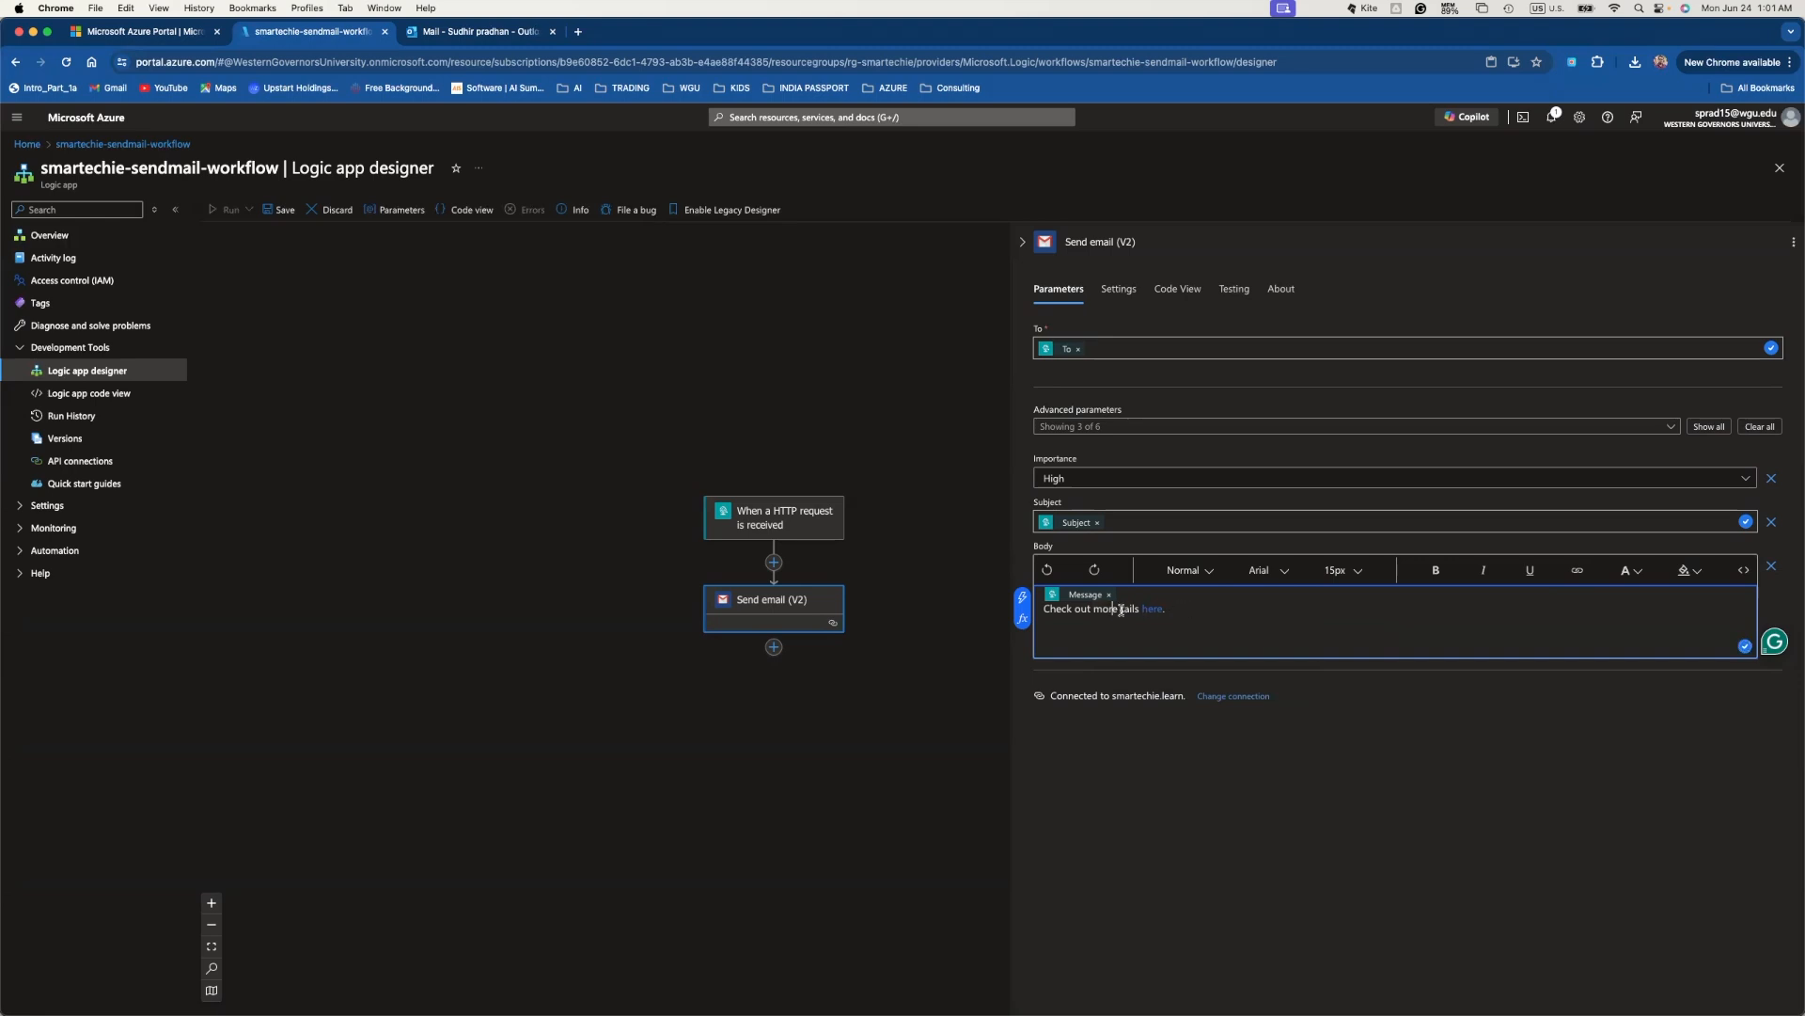
{"action": "left_click", "coordinate": [1120, 608]}
{"action": "type", "text": "de"}
- Insert a blank line below the Message token in the Body
{"action": "left_click", "coordinate": [1147, 595]}
{"action": "key", "text": "Return"}
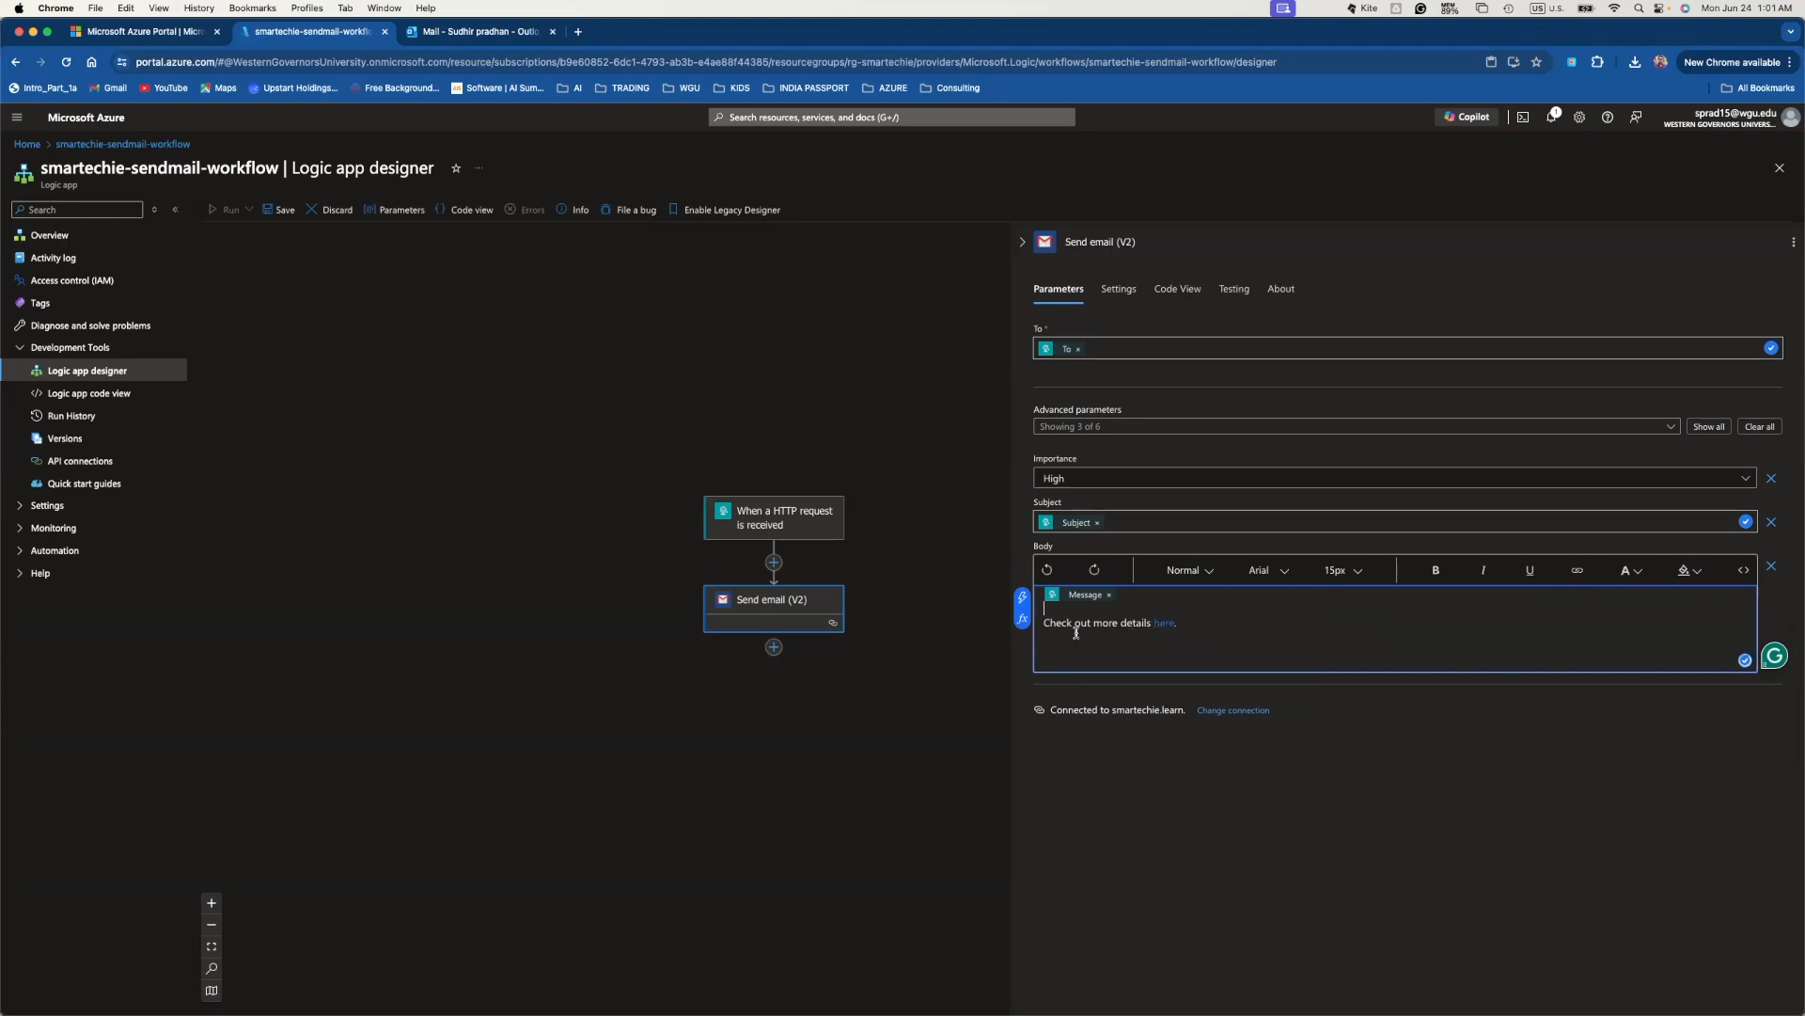
{"action": "mouse_move", "coordinate": [1048, 623]}
{"action": "left_mouse_down"}
{"action": "mouse_move", "coordinate": [1177, 622]}
{"action": "mouse_move", "coordinate": [1043, 617]}
{"action": "left_mouse_up"}
{"action": "left_click", "coordinate": [1208, 624]}
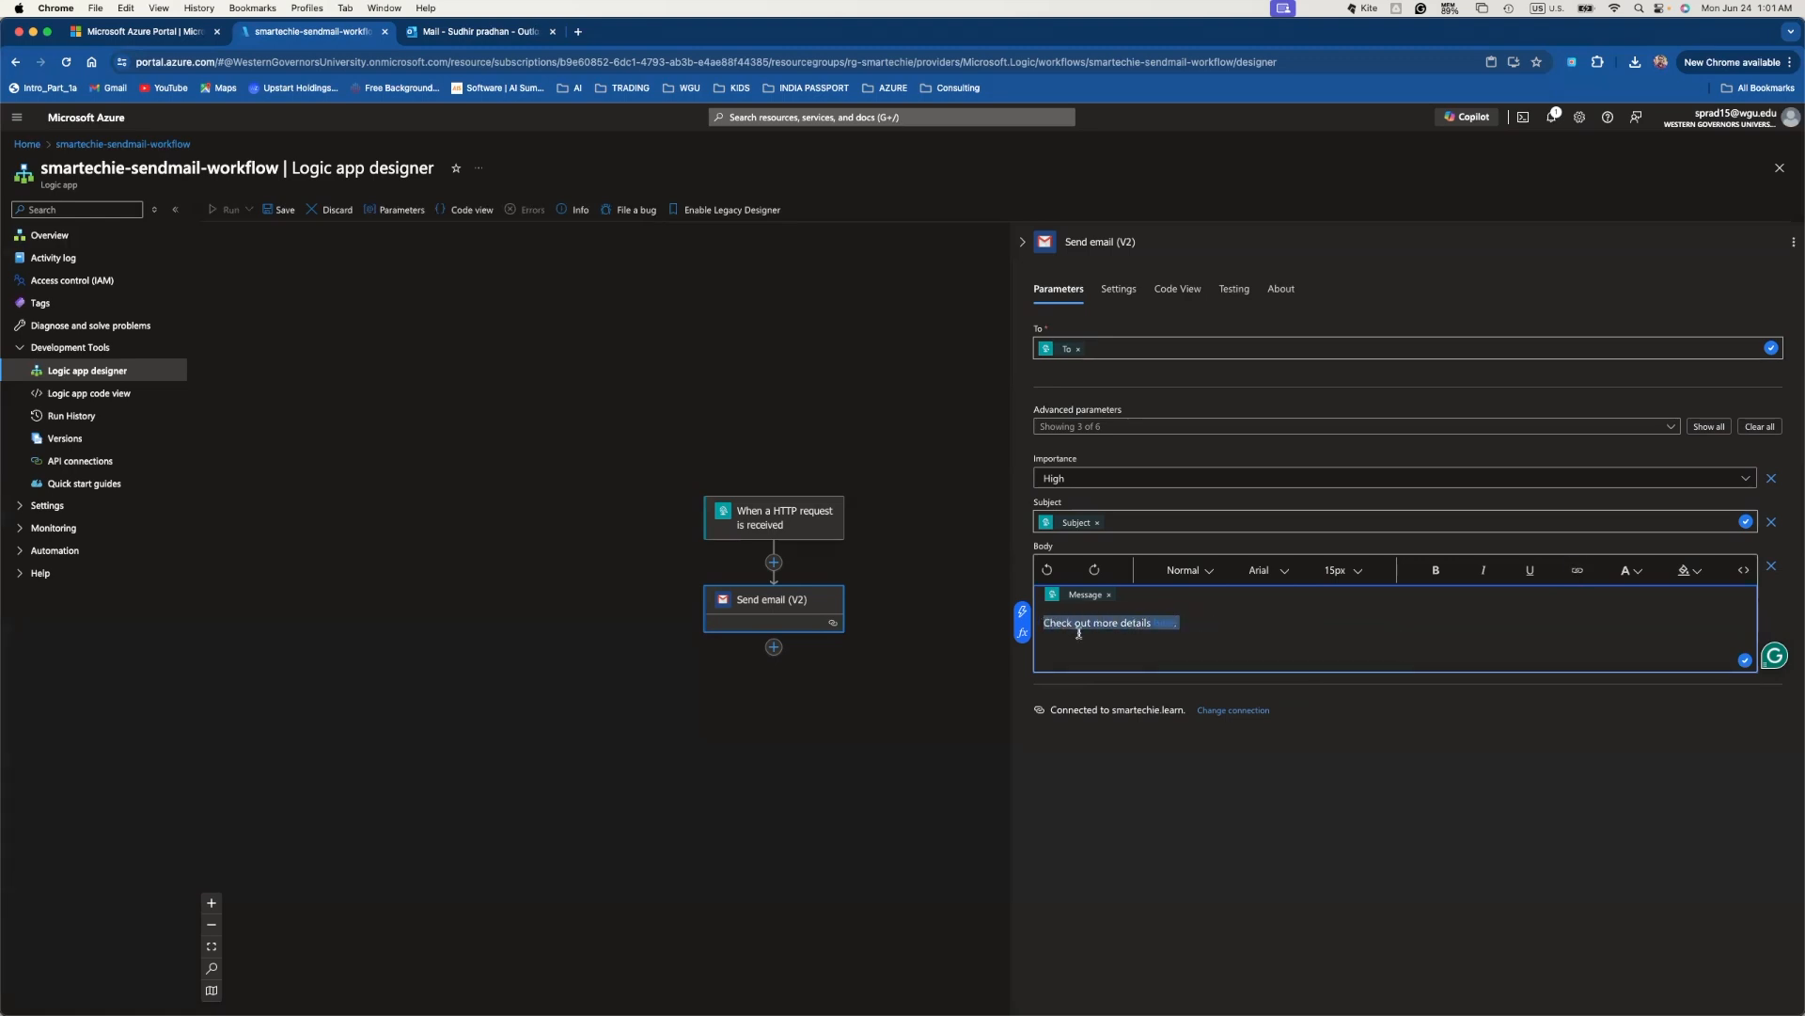
{"action": "left_click", "coordinate": [1129, 632]}
- Save the smartechie-sendmail-workflow with the updated email body
{"action": "left_click", "coordinate": [1564, 716]}
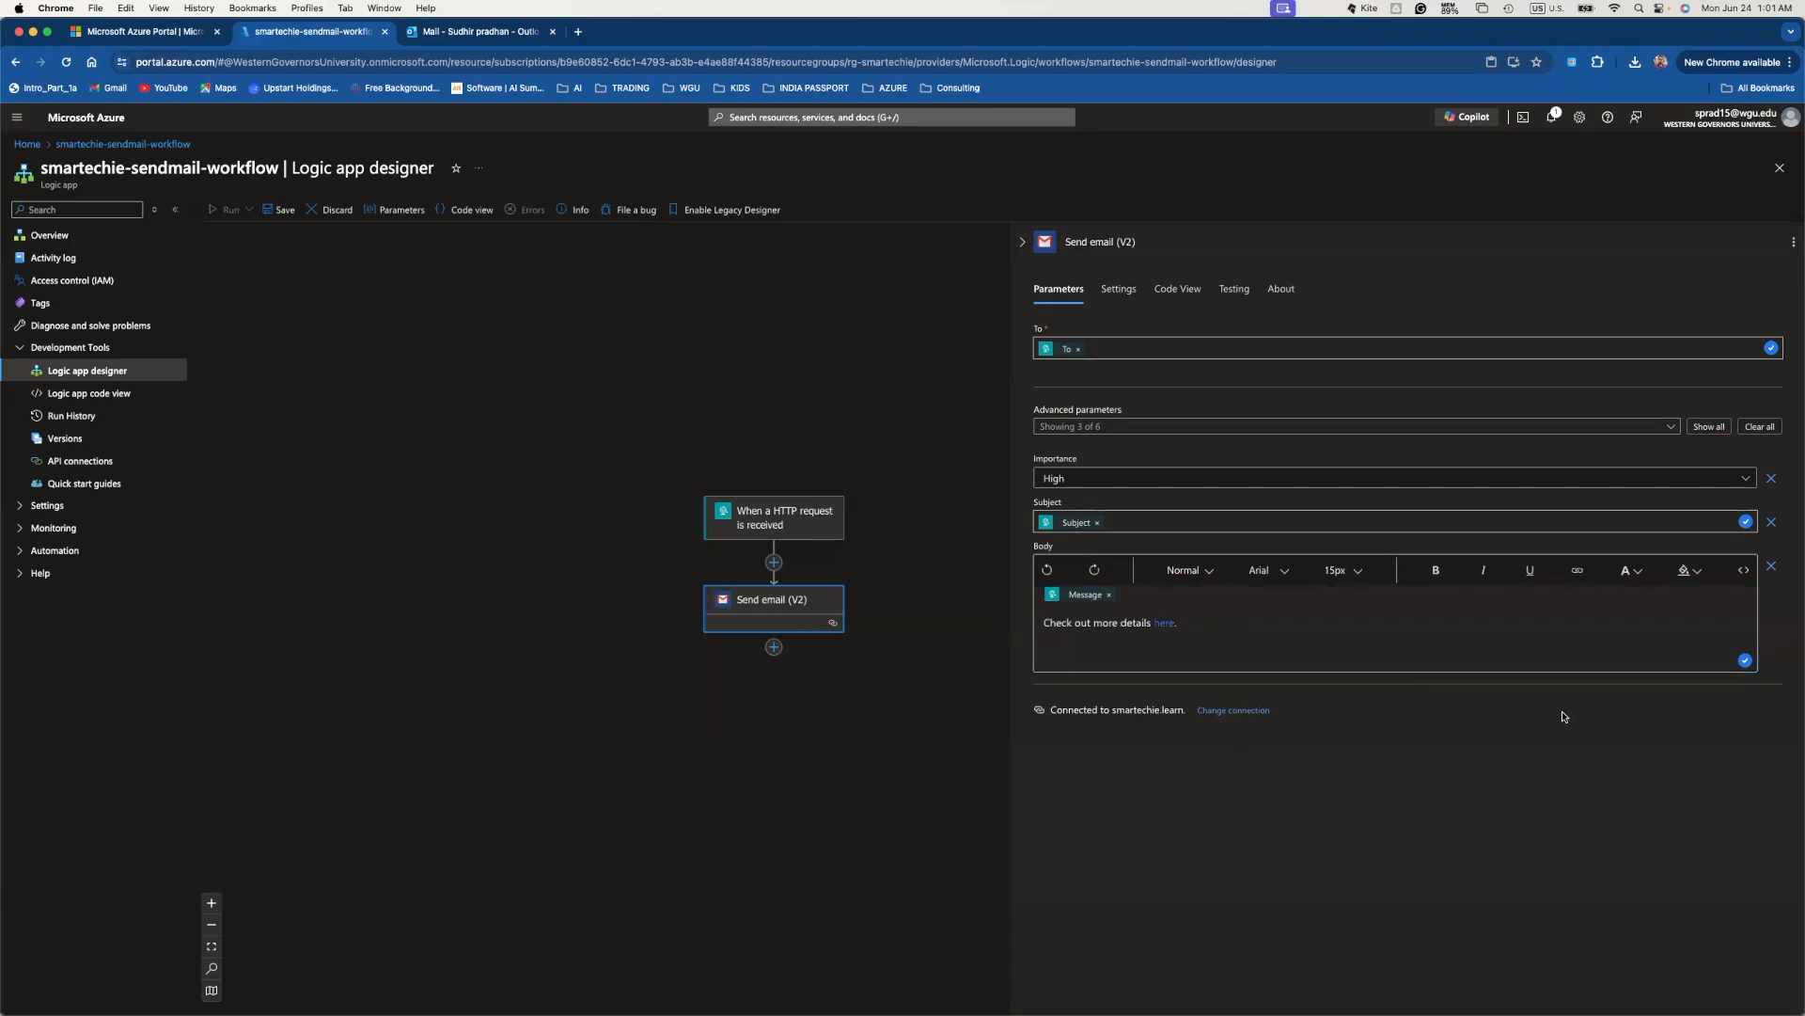
{"action": "left_click", "coordinate": [276, 213]}
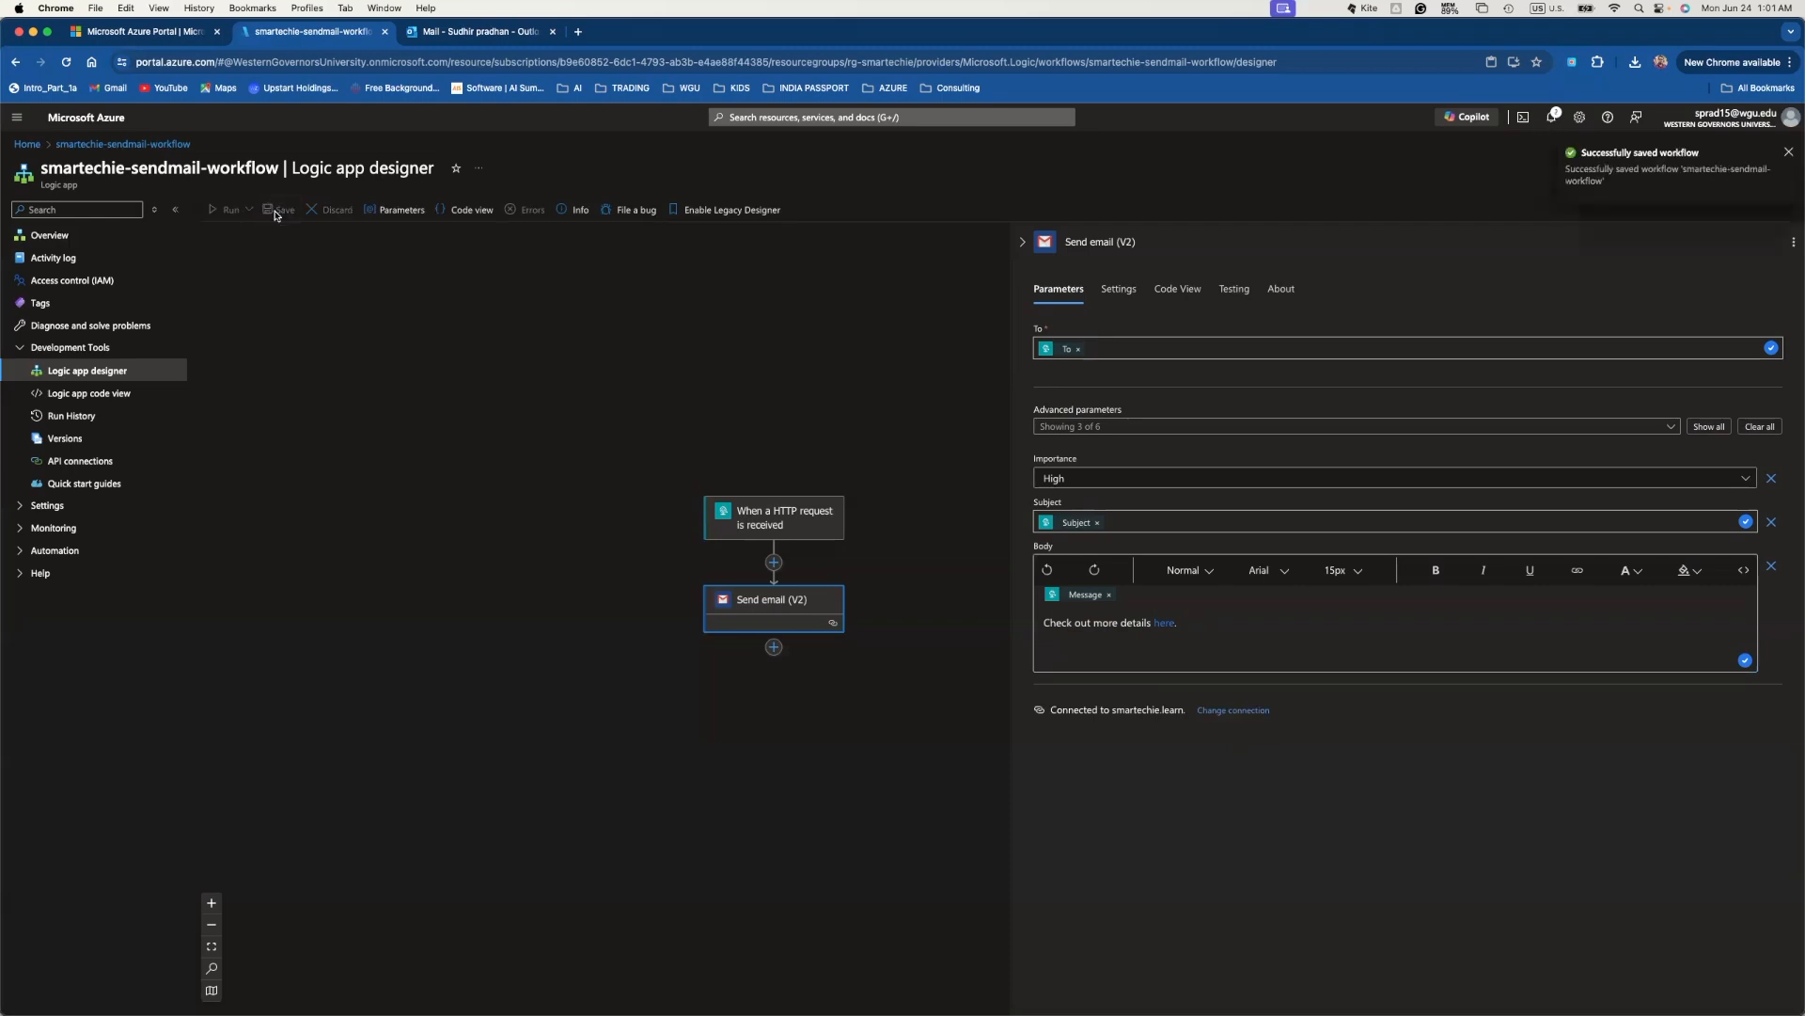
- Copy the HTTP request trigger's URL and switch to Postman
{"action": "left_click", "coordinate": [817, 527]}
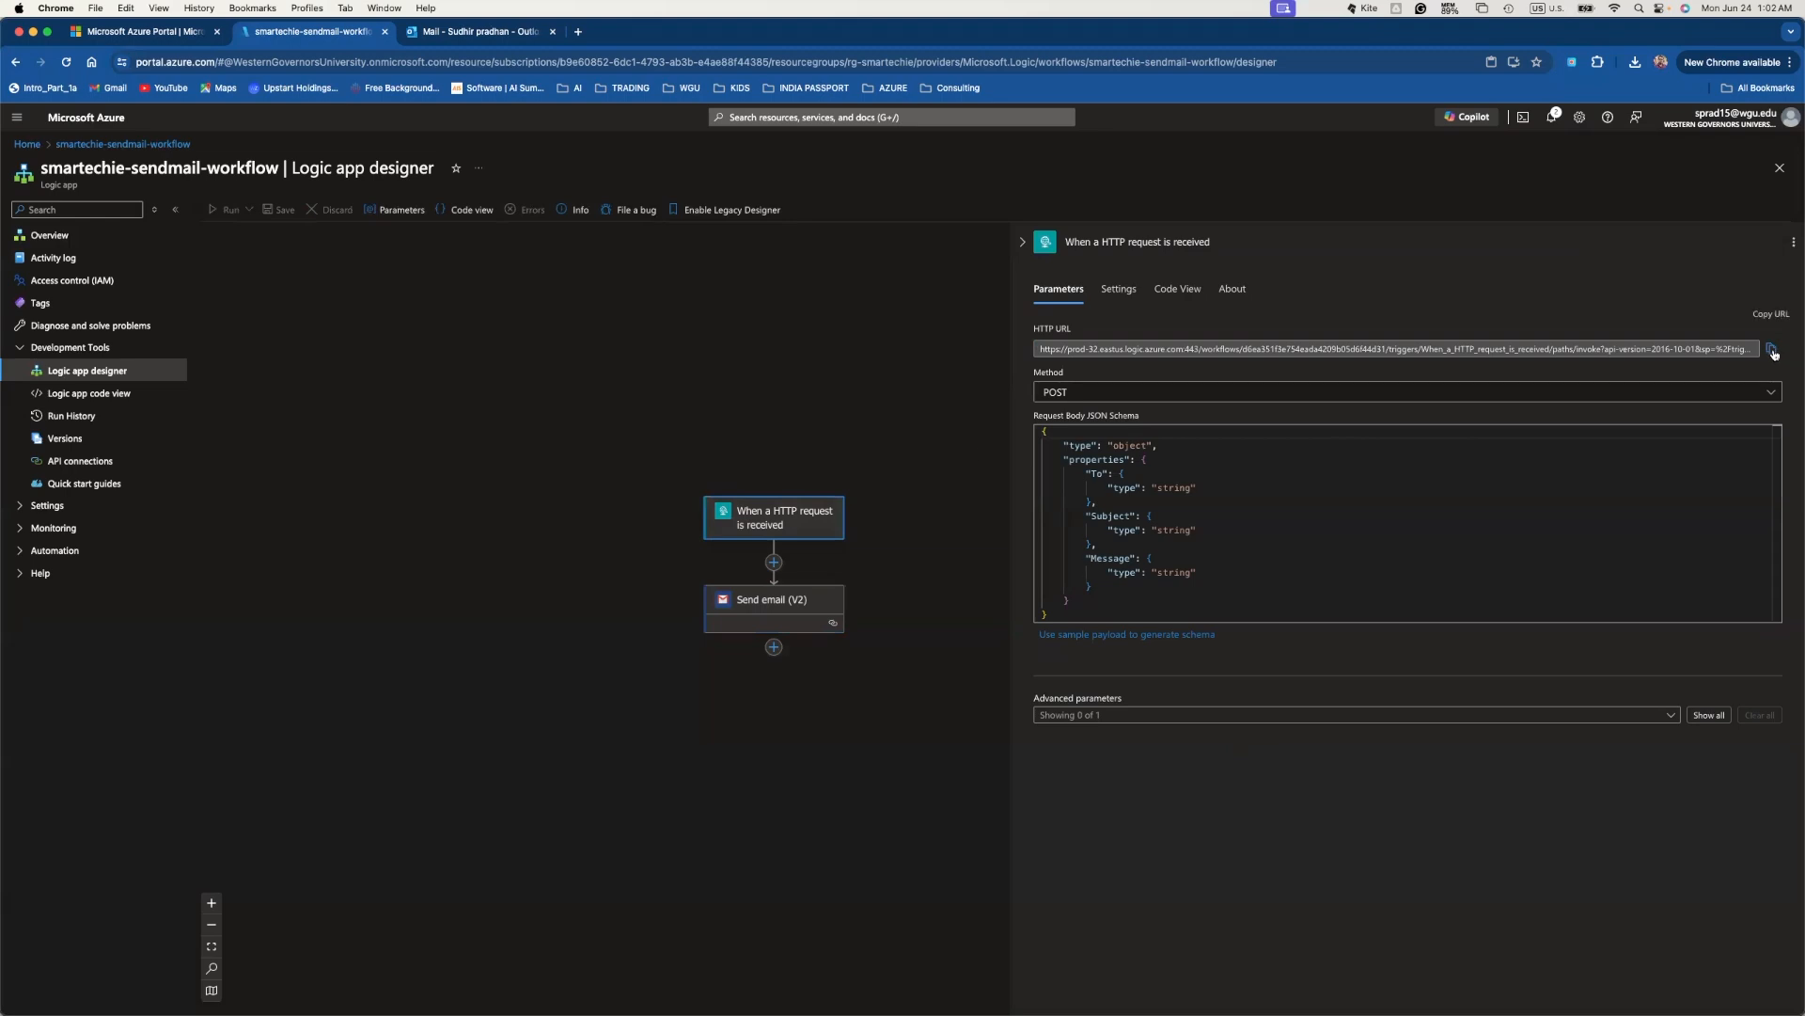
{"action": "left_click", "coordinate": [1773, 351]}
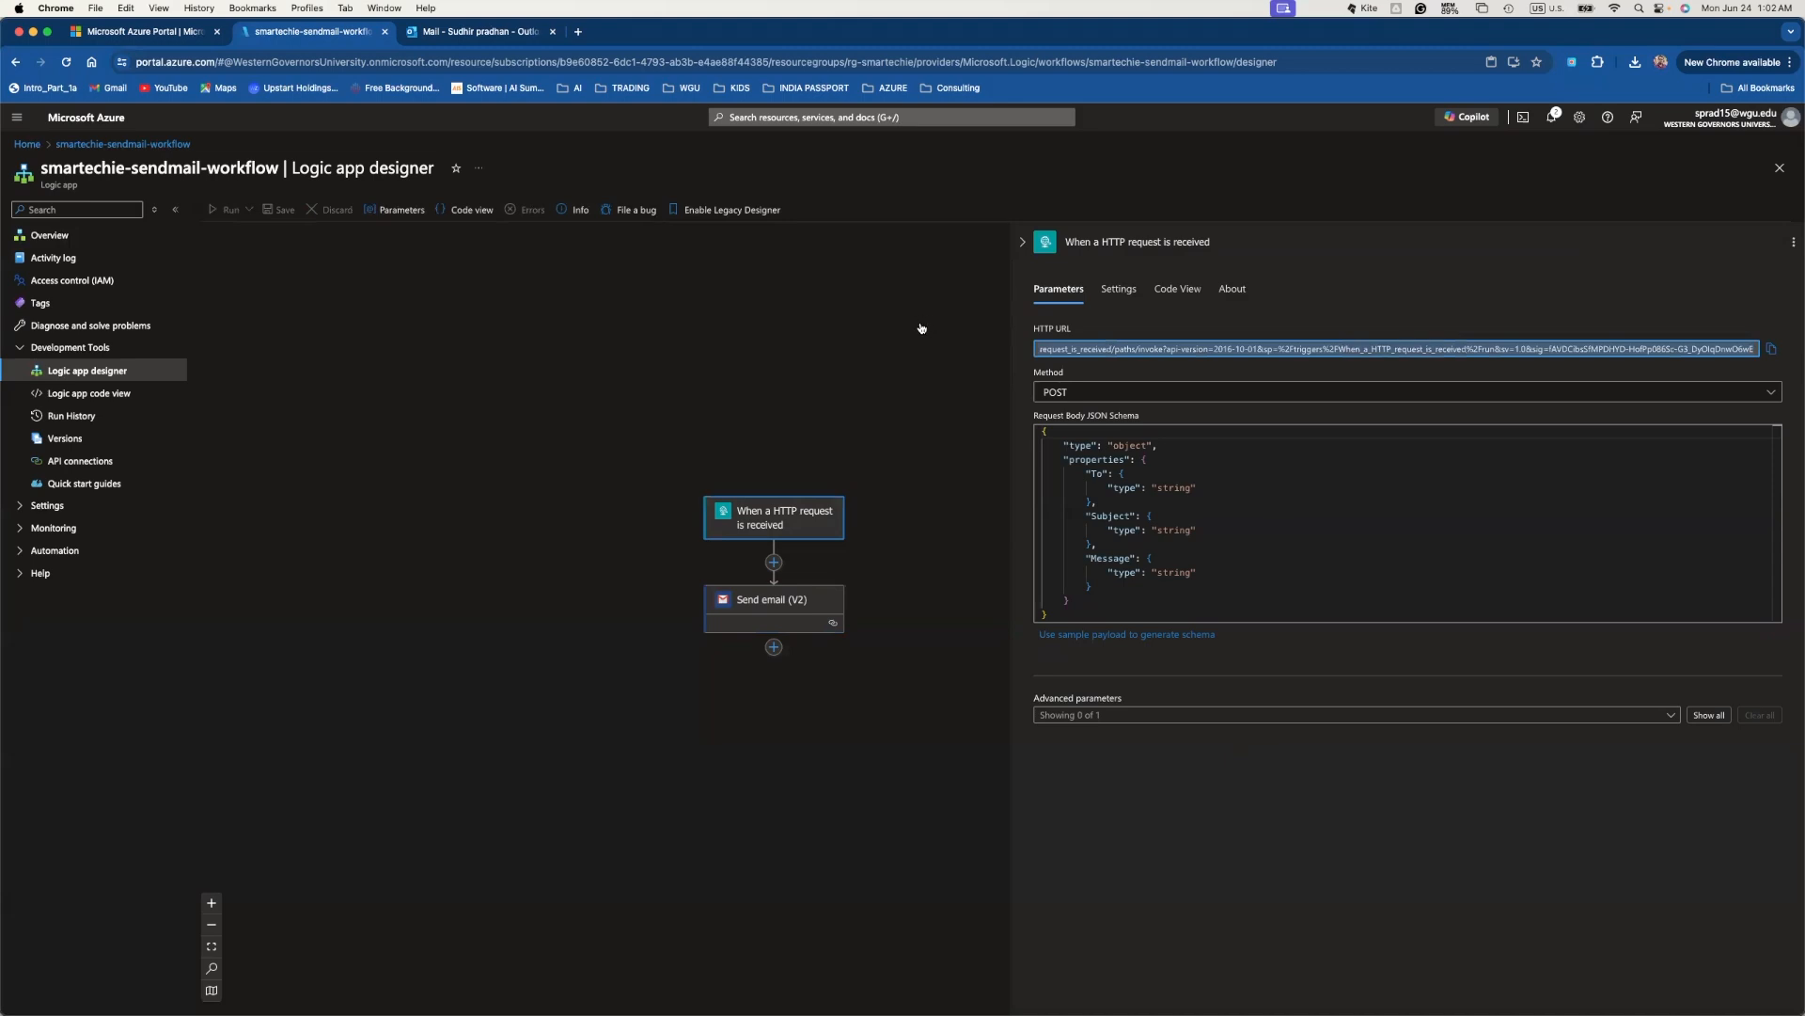
{"action": "key", "text": "super+Tab"}
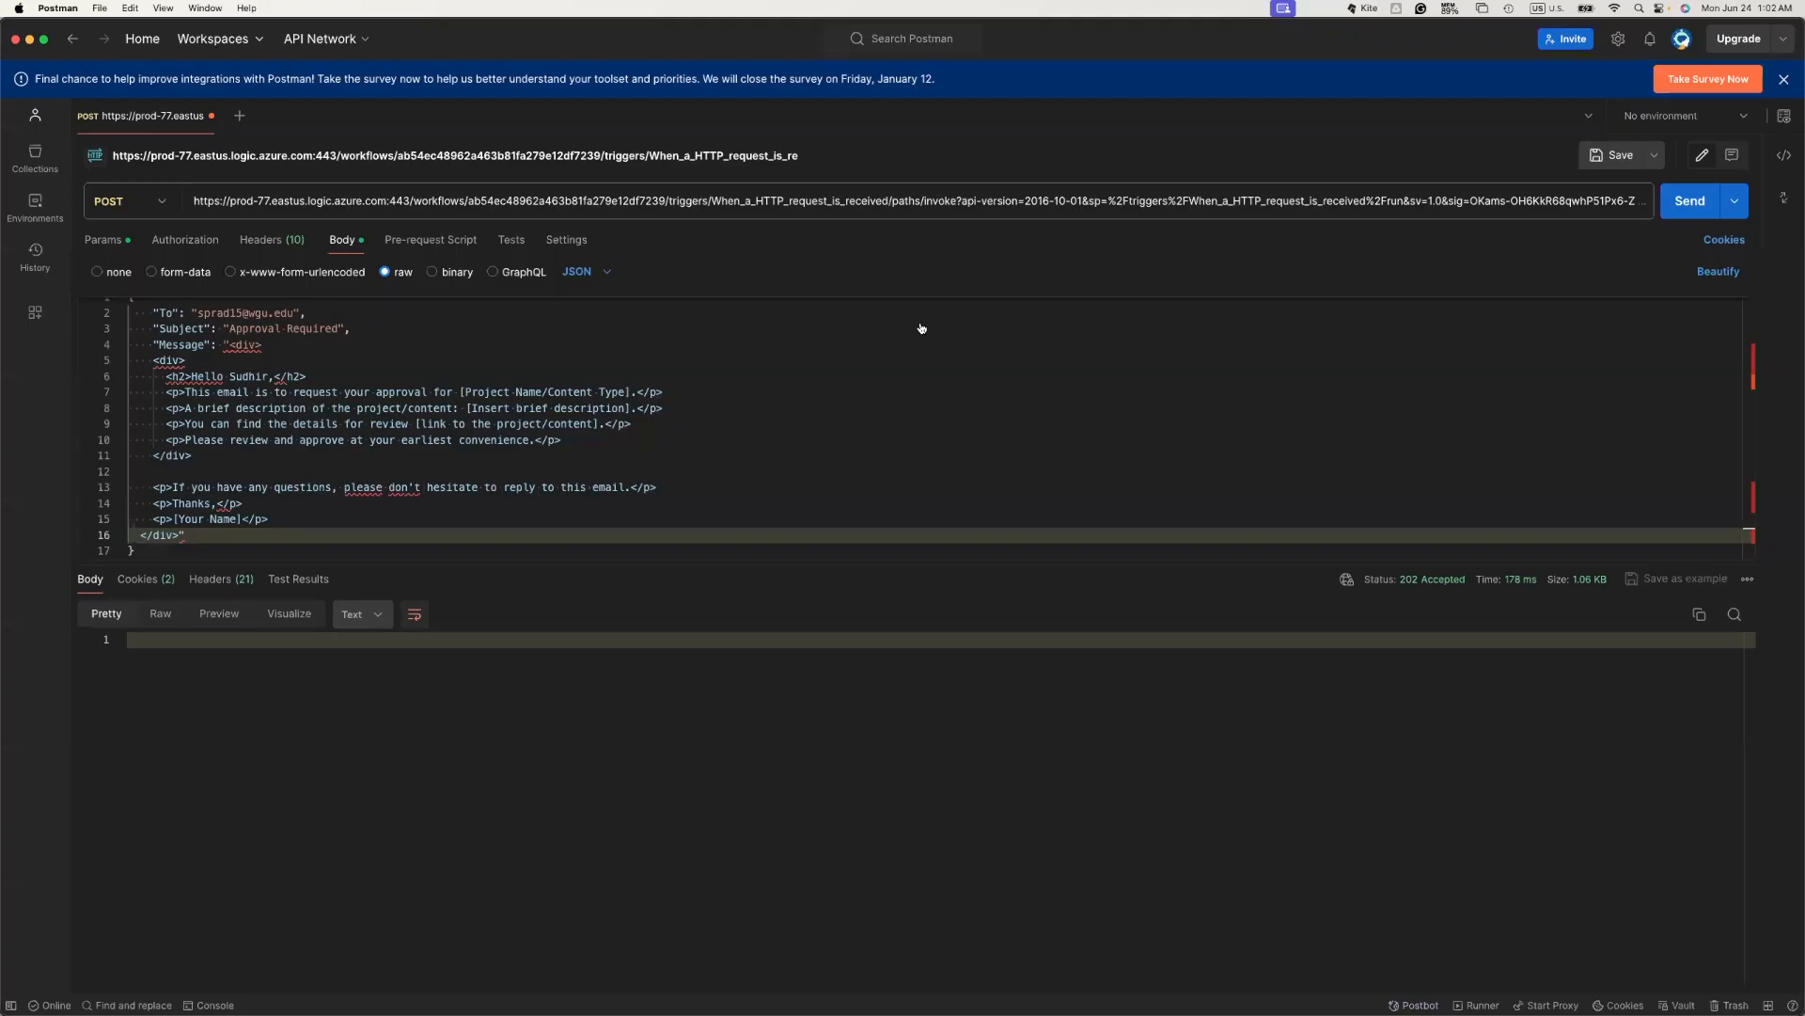
- Create a new Postman POST request to the copied trigger URL and show its Body settings
{"action": "left_click", "coordinate": [240, 115]}
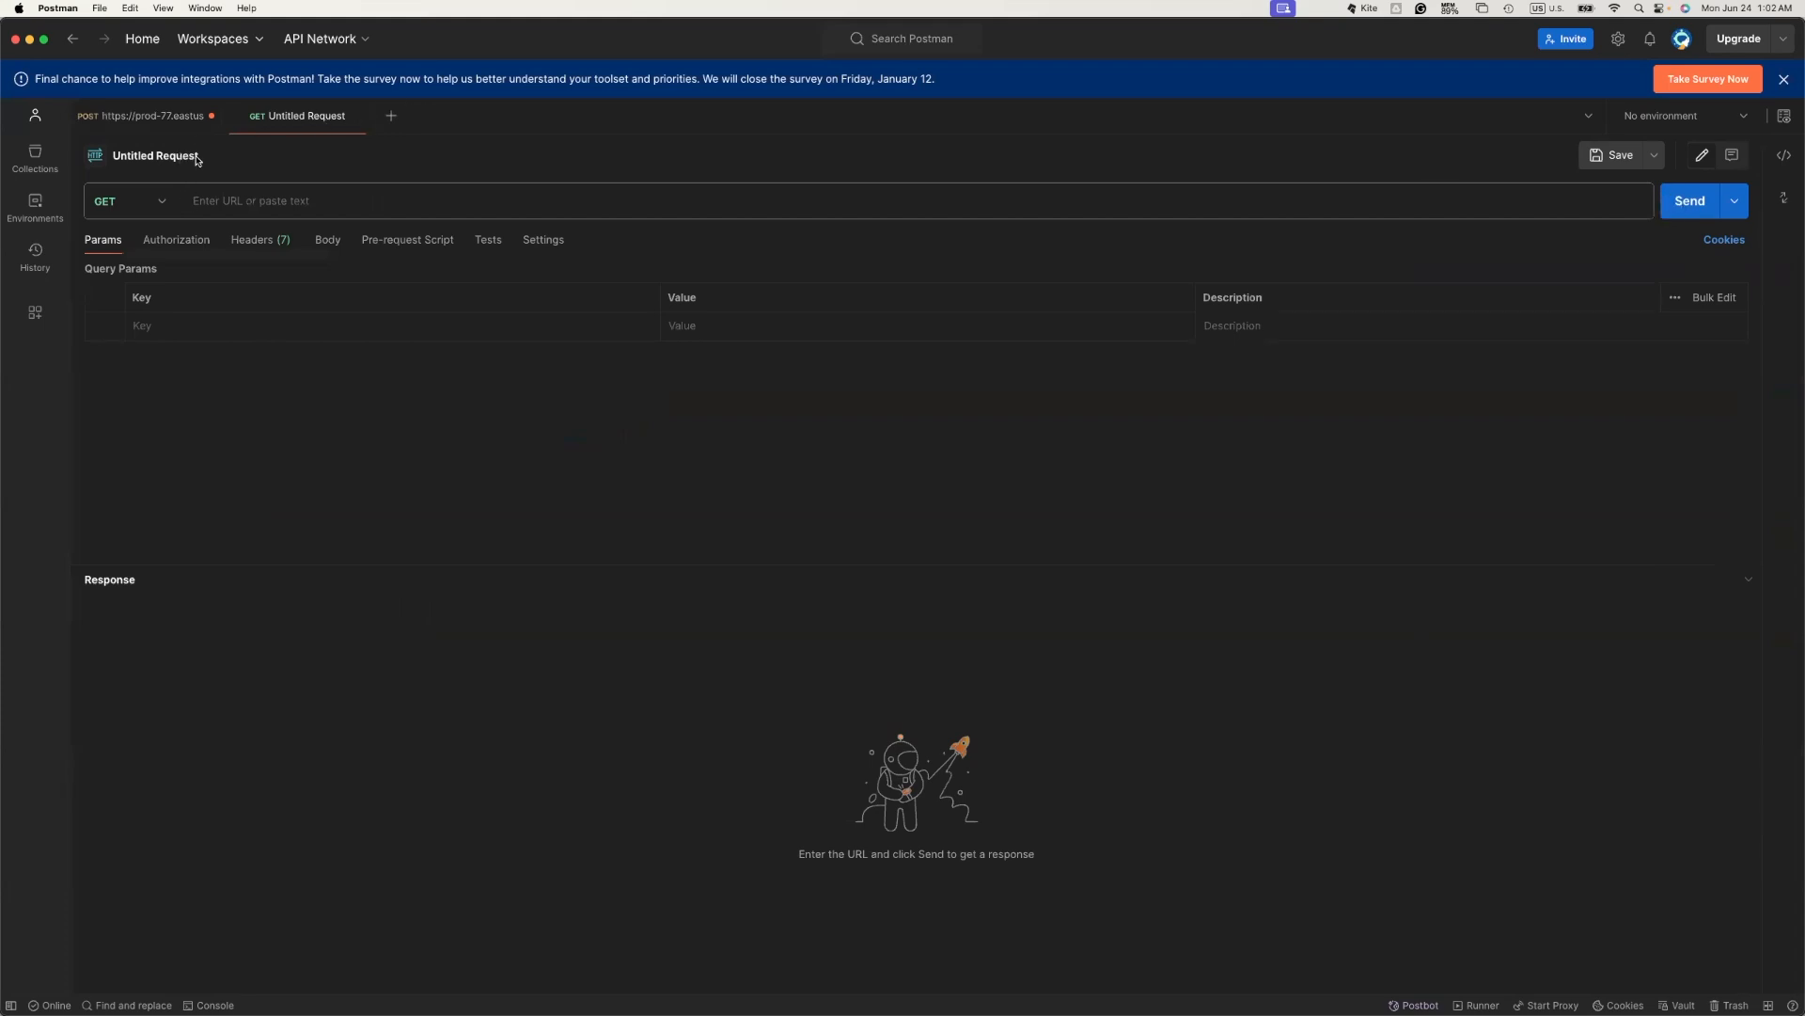
{"action": "left_click", "coordinate": [165, 201]}
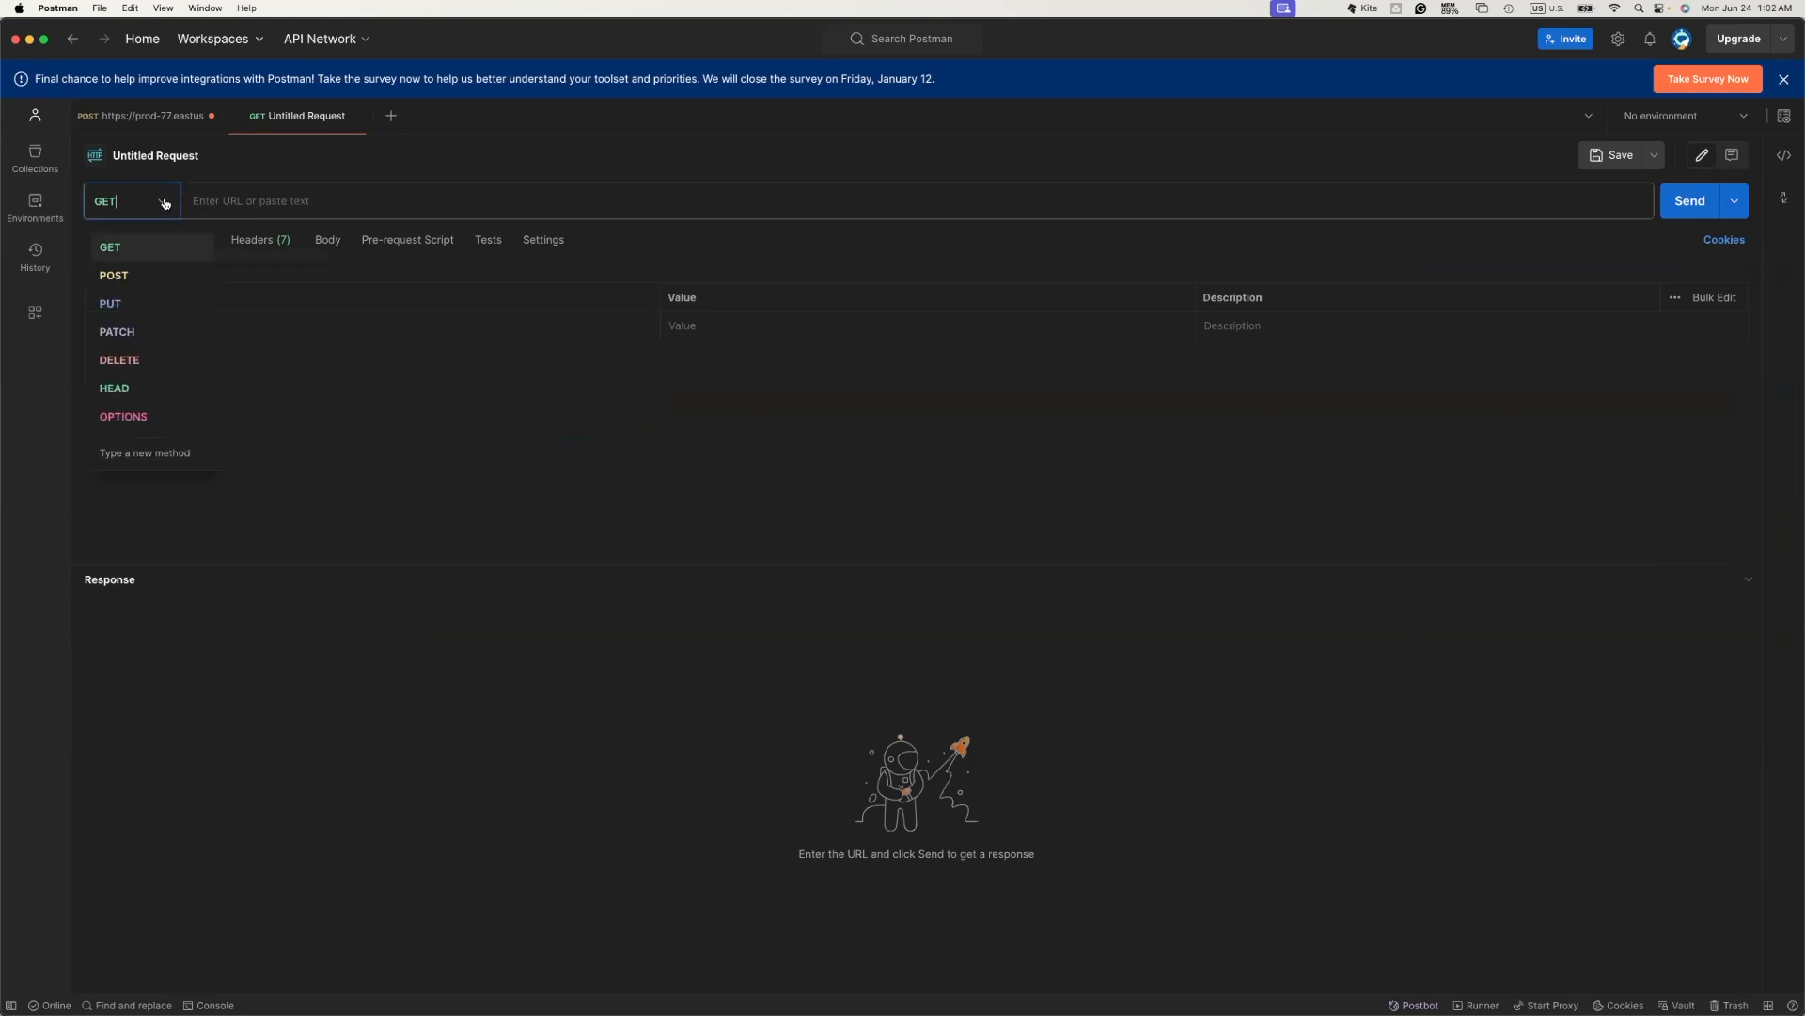
{"action": "left_click", "coordinate": [114, 276]}
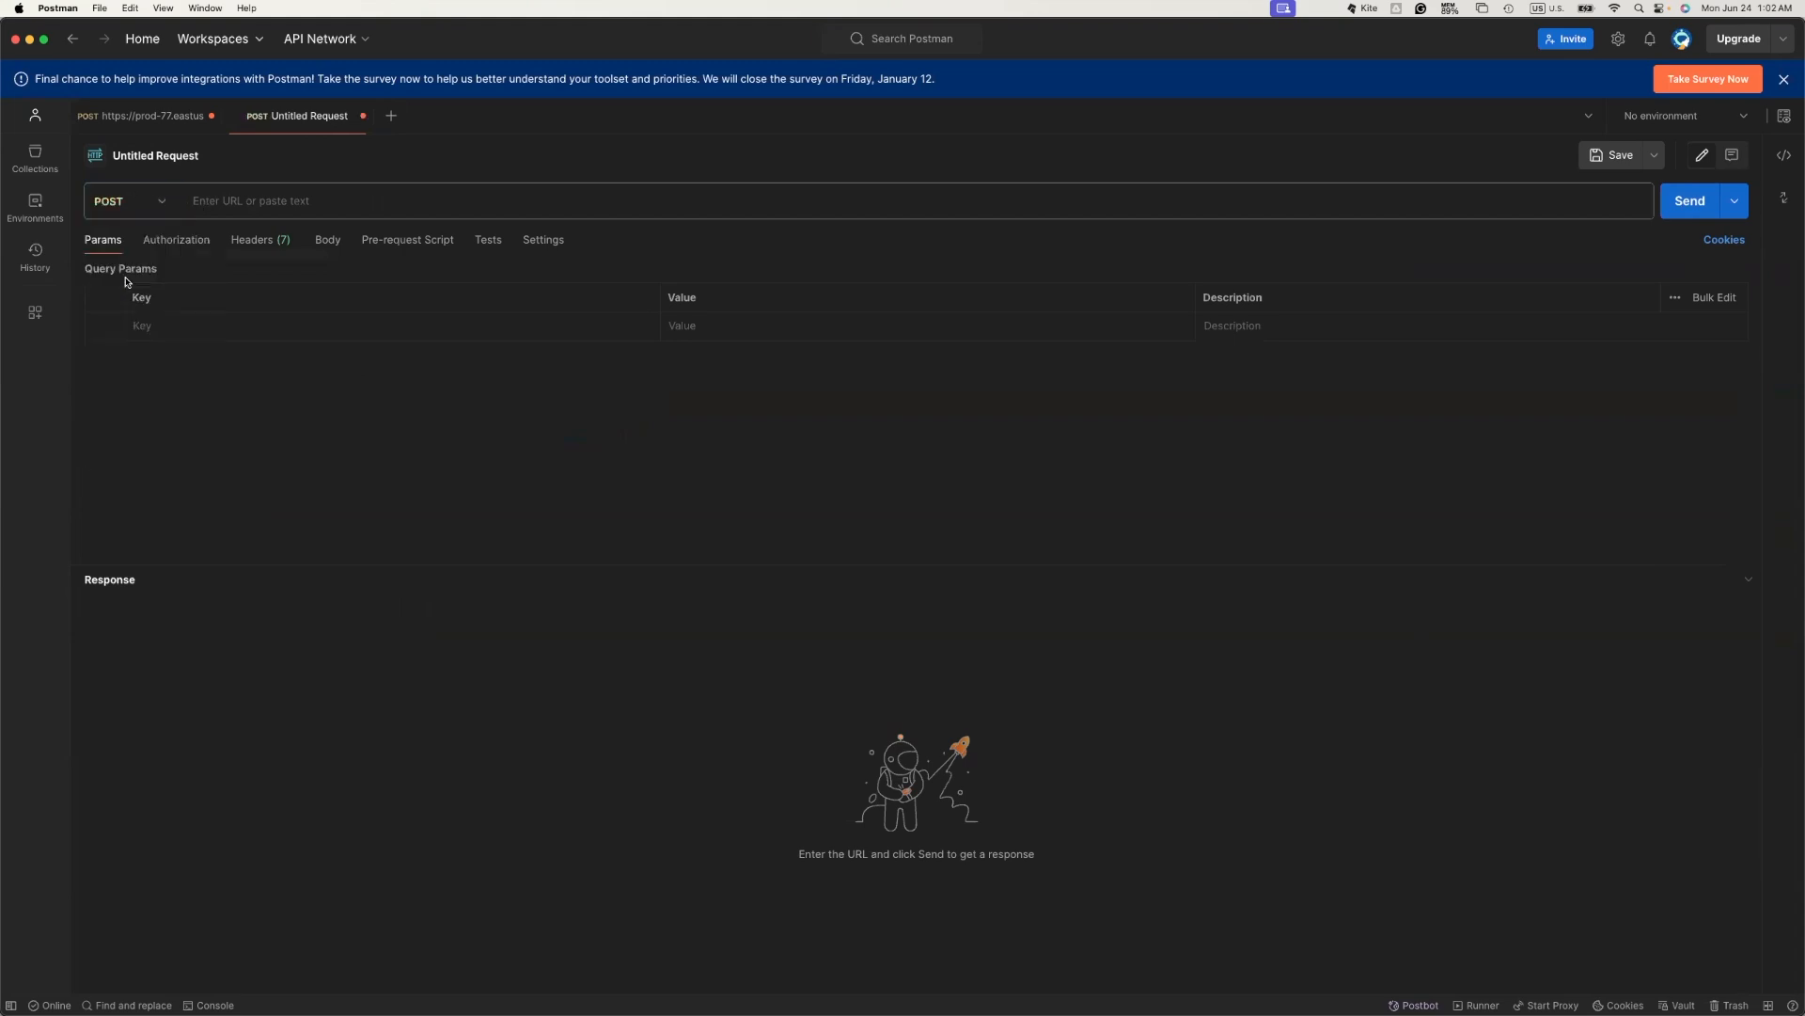
{"action": "left_click", "coordinate": [320, 201]}
{"action": "key", "text": "super+v"}
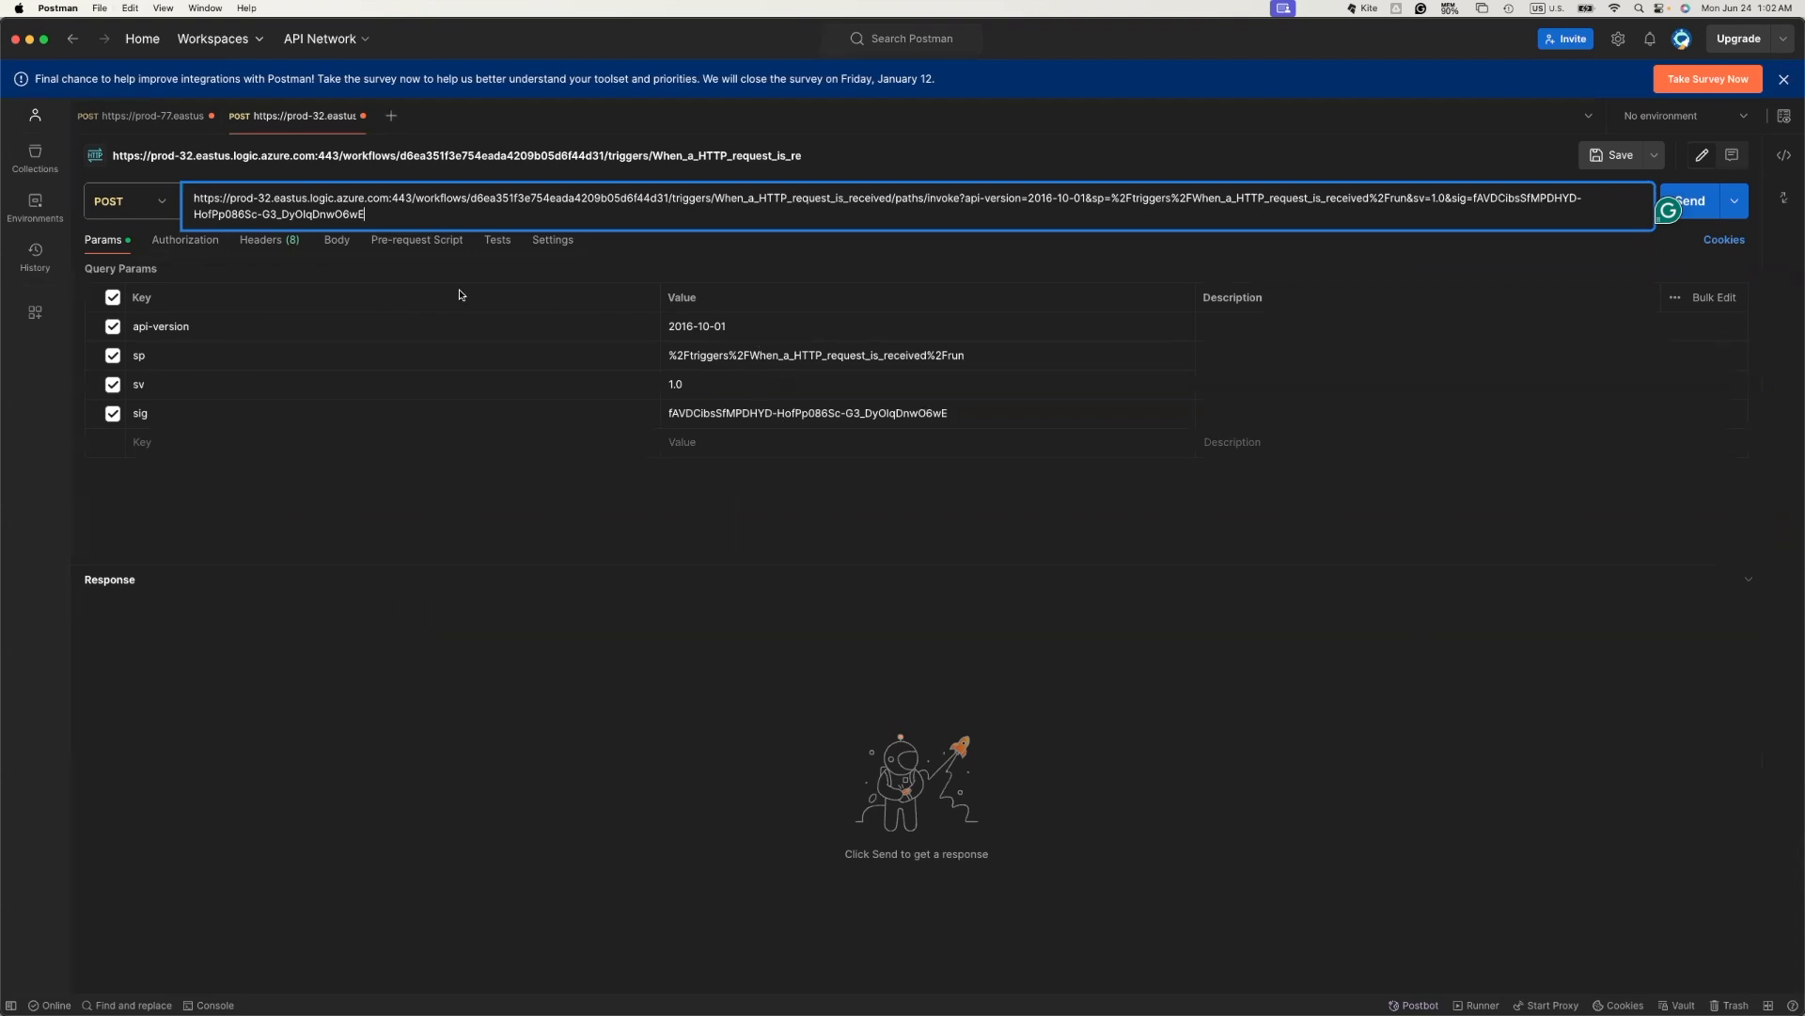
{"action": "left_click", "coordinate": [338, 241]}
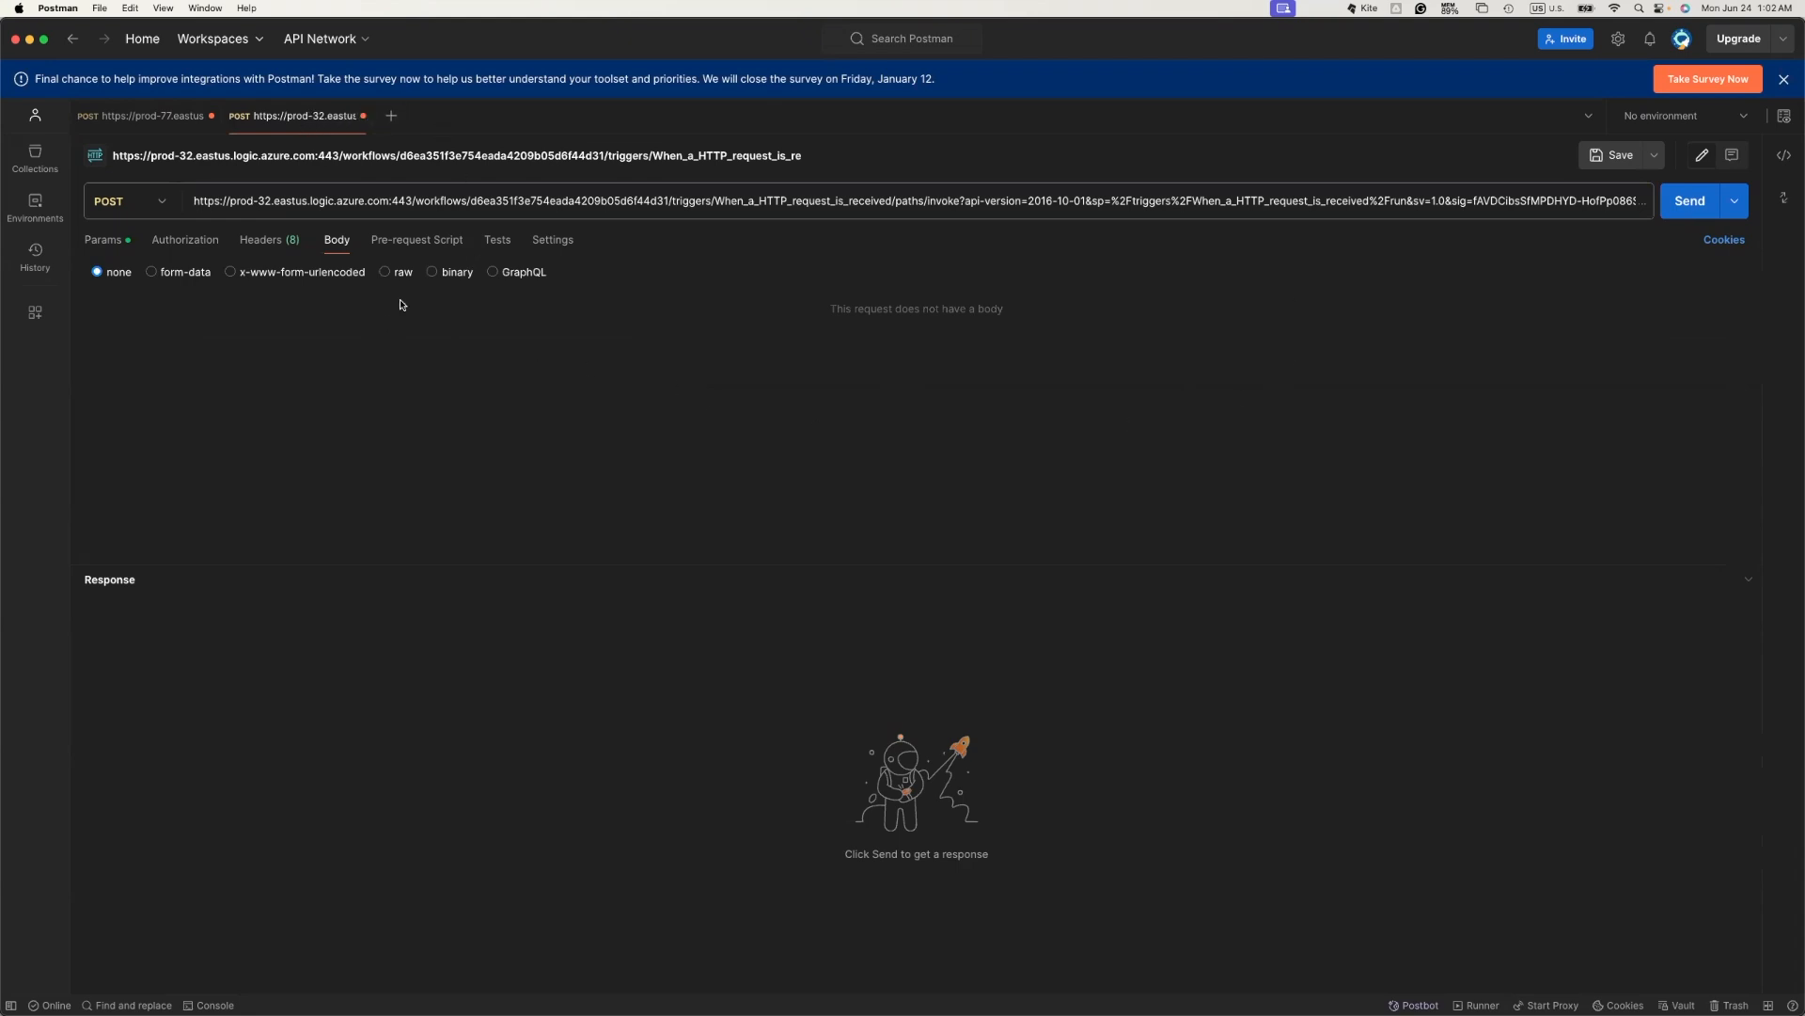
- Switch the body to raw JSON and lay out empty To, Subject and Message fields
{"action": "left_click", "coordinate": [385, 273]}
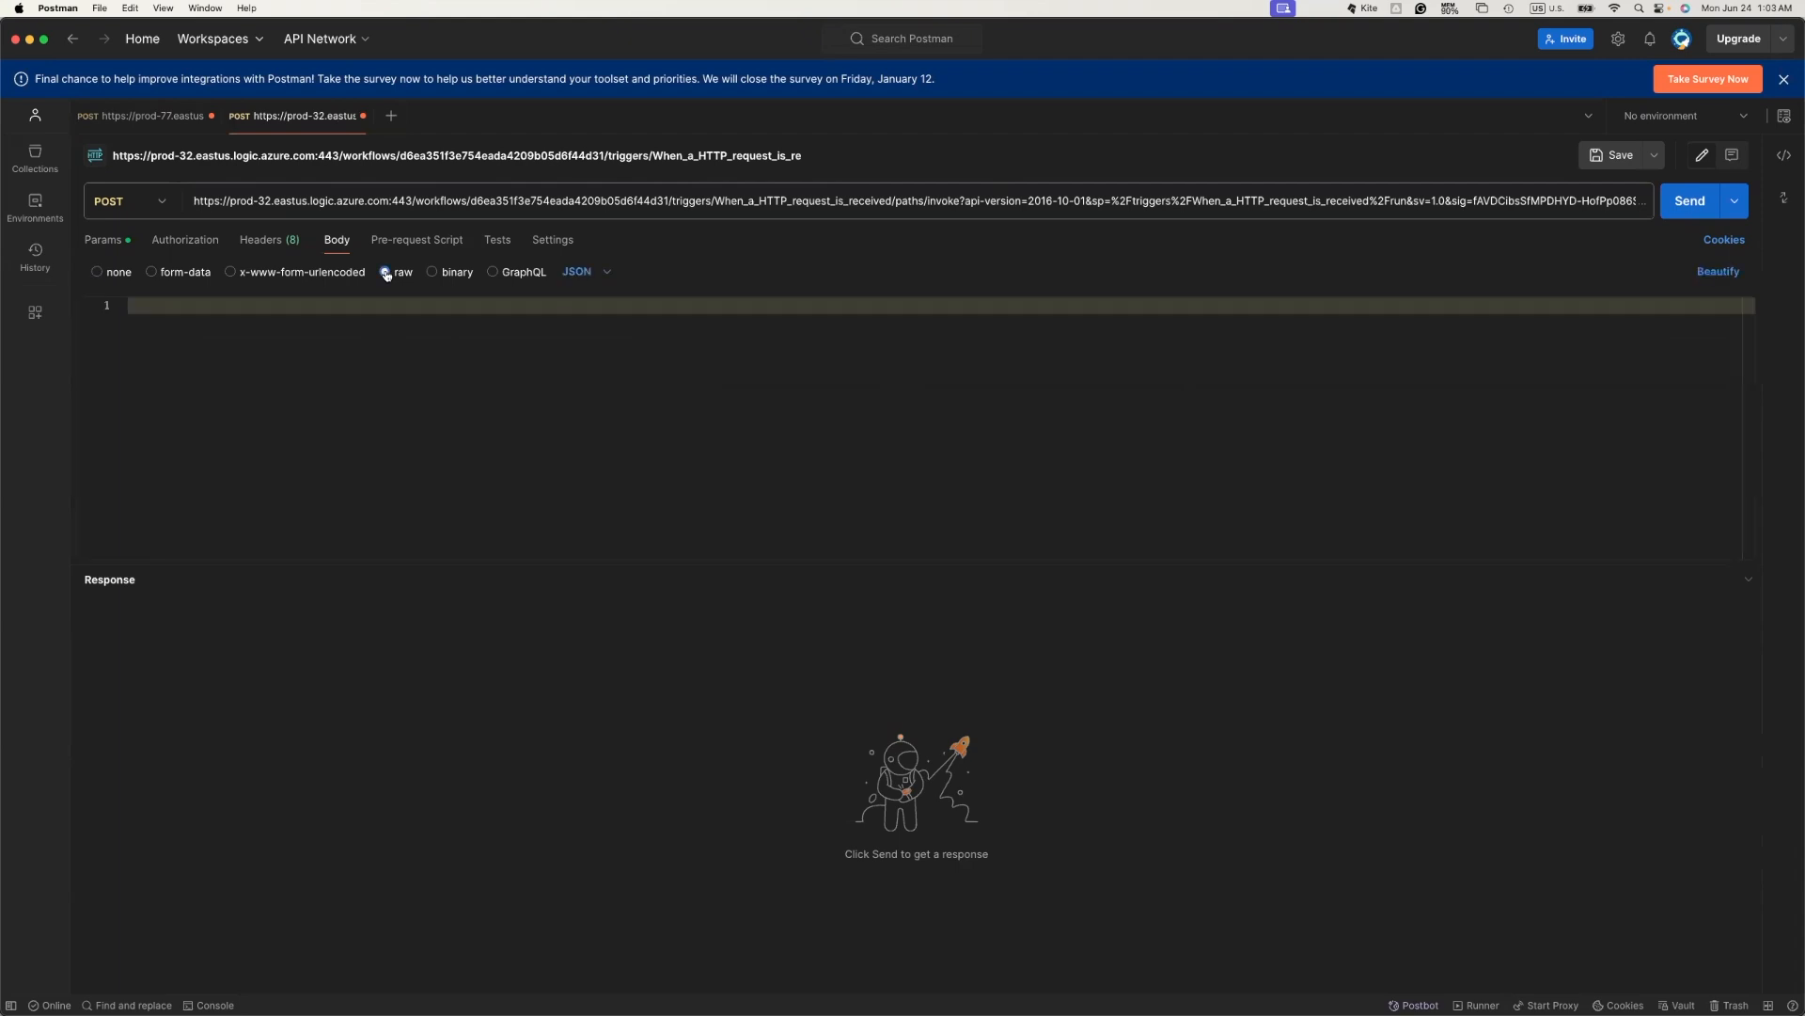
{"action": "left_click", "coordinate": [593, 304]}
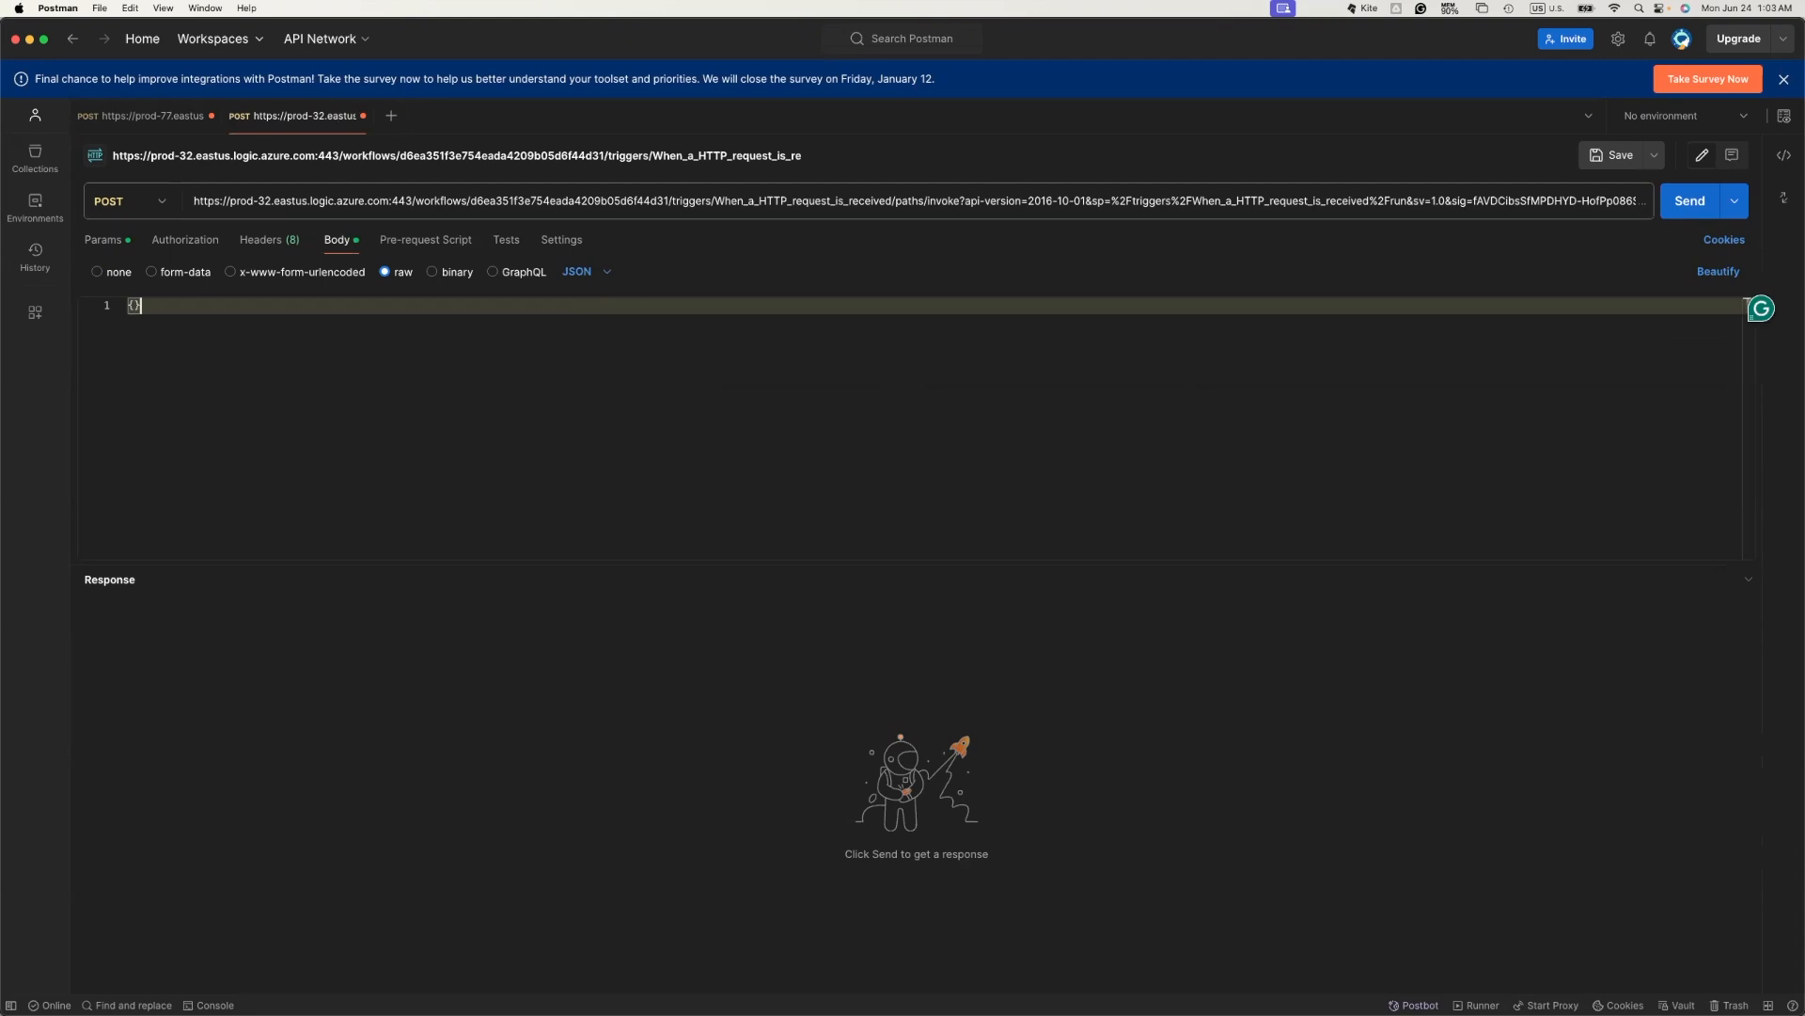
{"action": "type", "text": "{"}
{"action": "key", "text": "Return"}
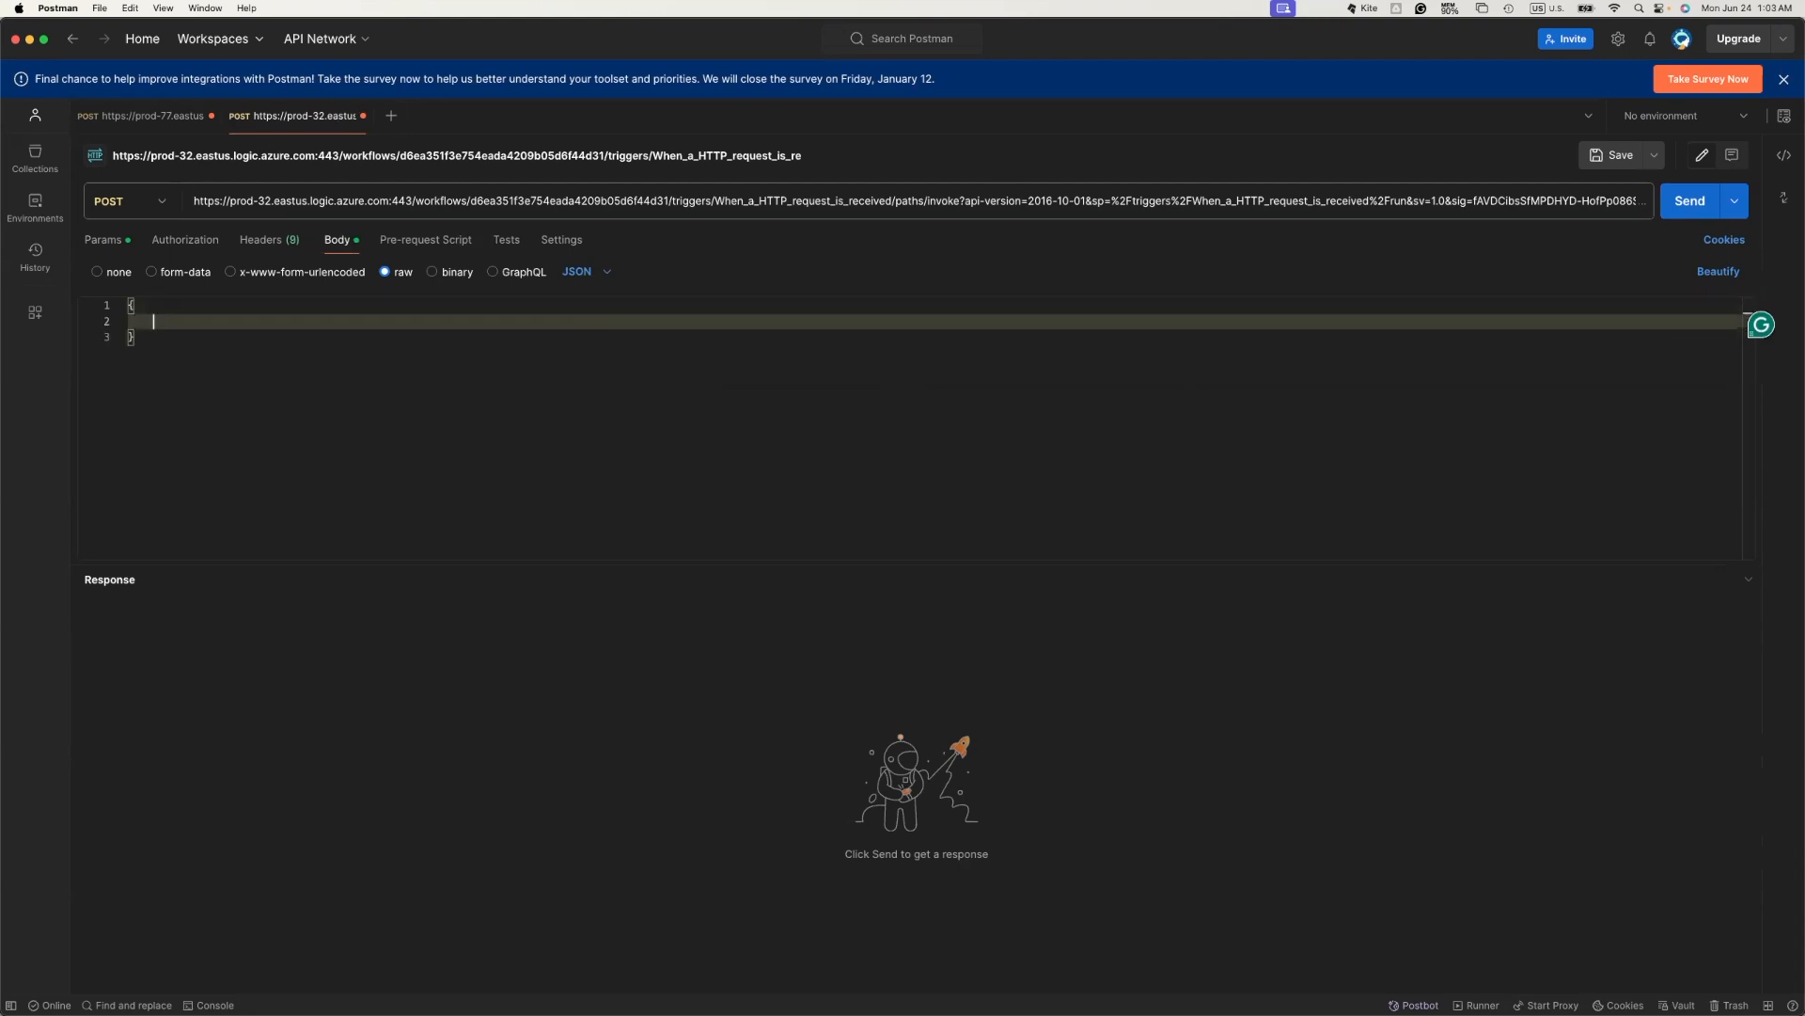
{"action": "type", "text": "\""}
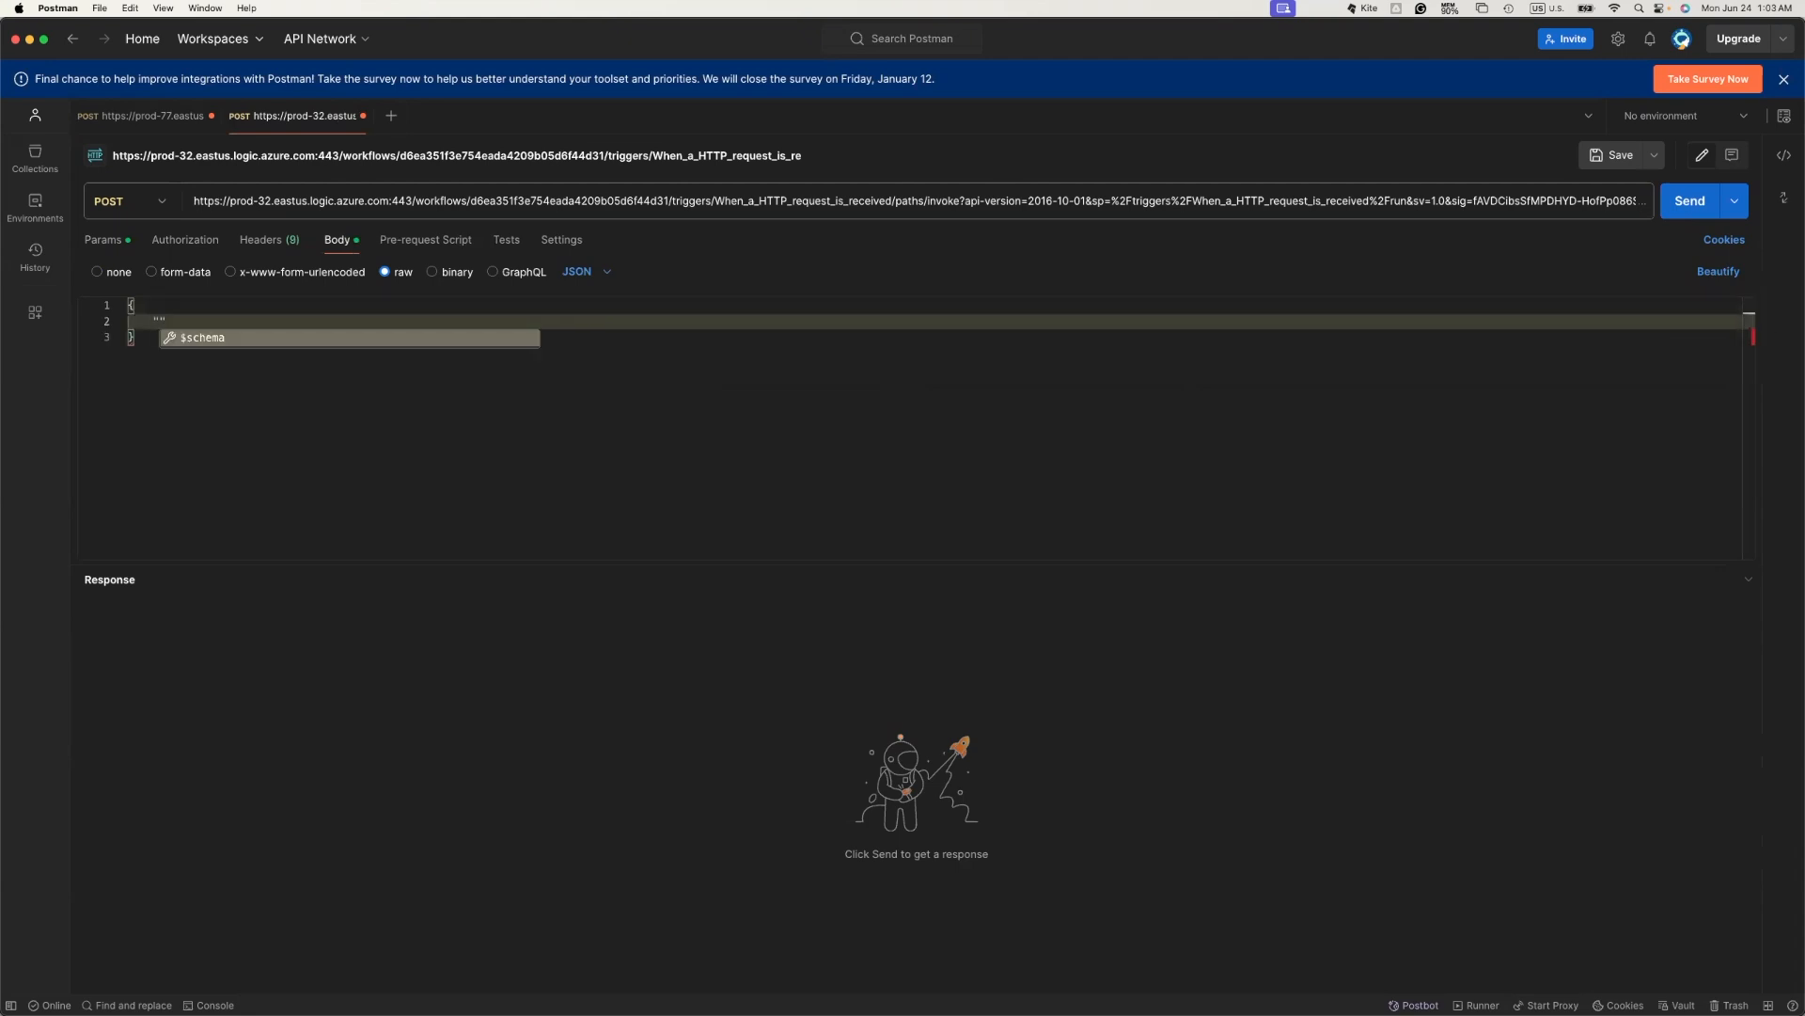
{"action": "type", "text": "To\": \"\","}
{"action": "key", "text": "Return"}
{"action": "type", "text": "\""}
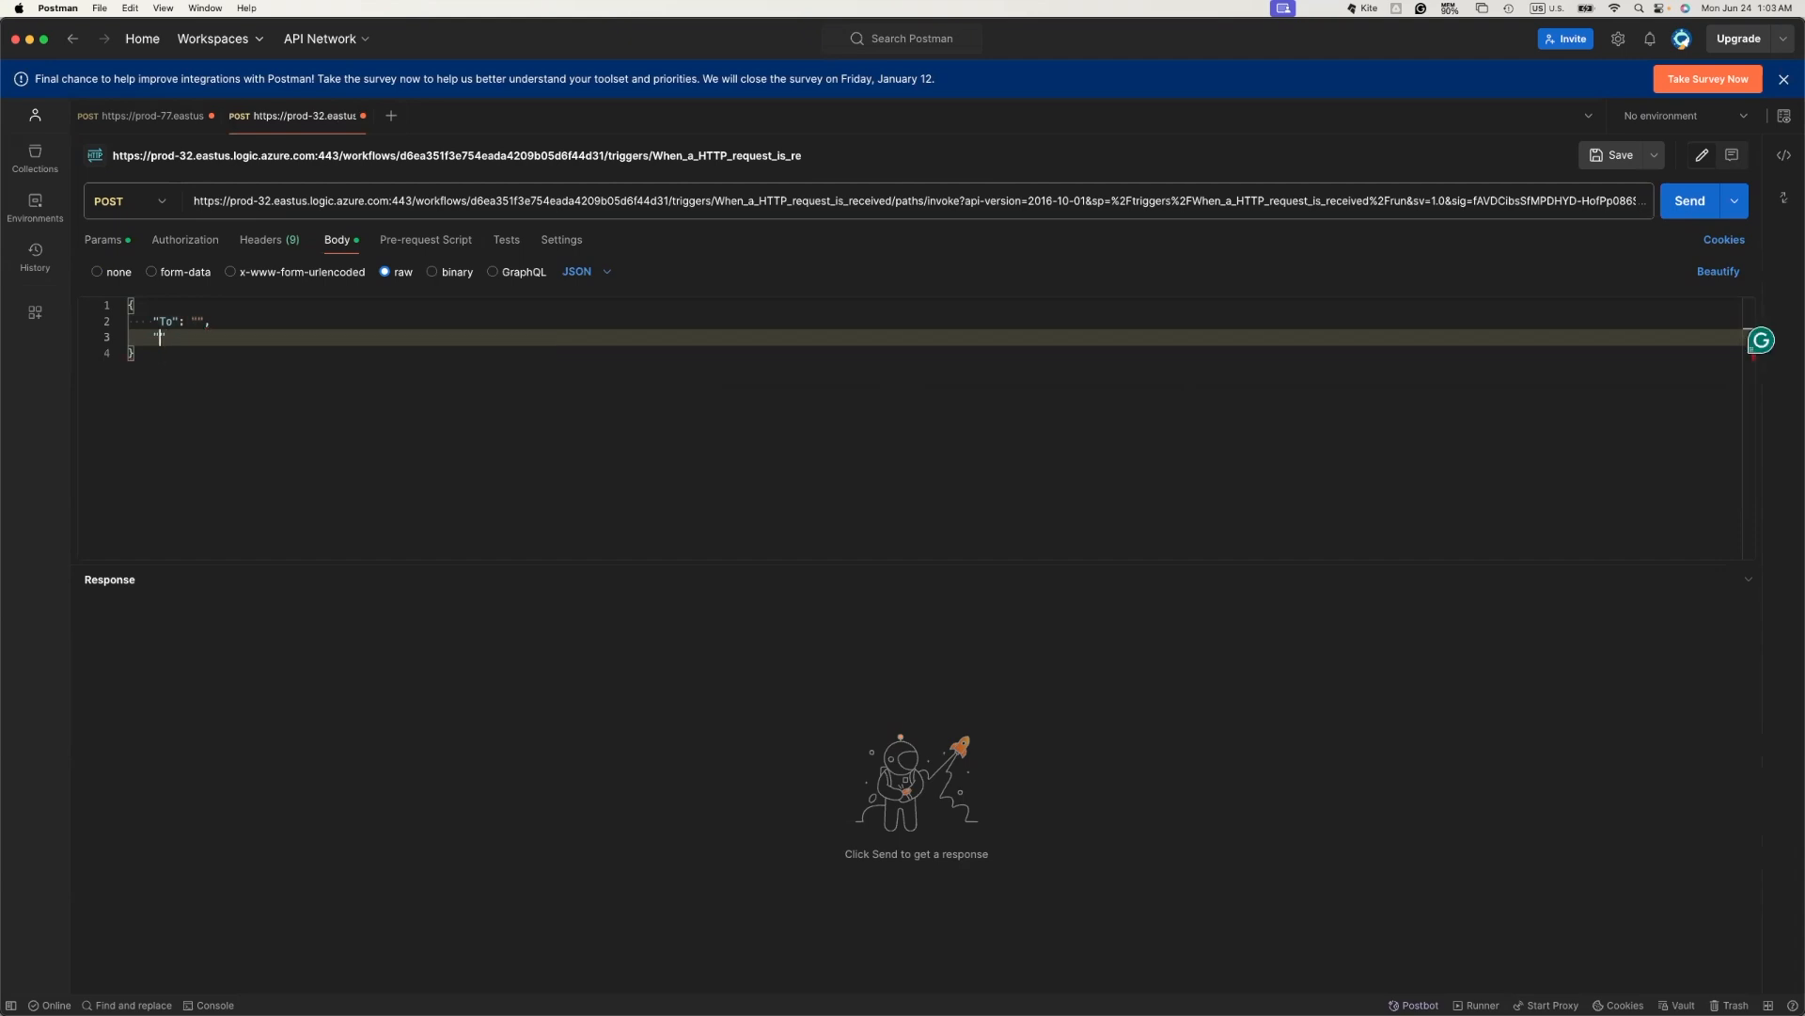
{"action": "type", "text": "Subject\": \"\","}
{"action": "key", "text": "Return"}
{"action": "type", "text": "\"Message\": \""}
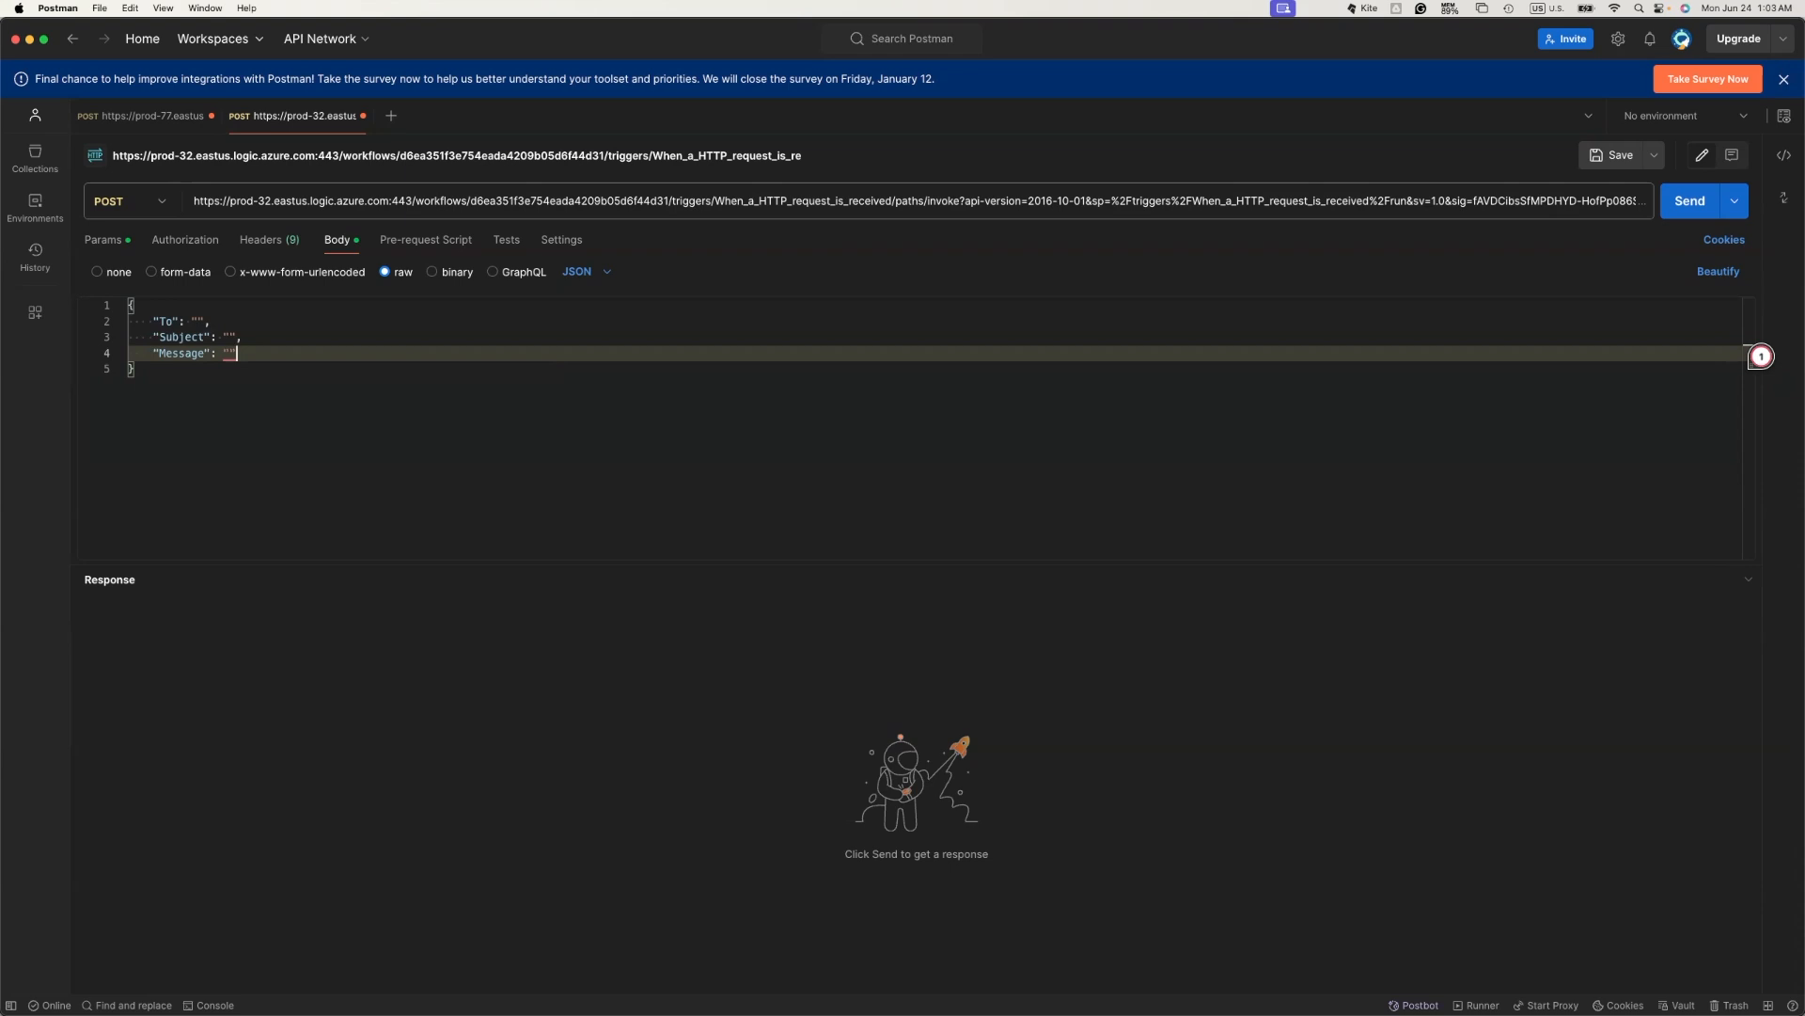
- Fill To with the recipient's Gmail address and Subject with 'Approval Required'
{"action": "key", "text": "Up"}
{"action": "key", "text": "Up"}
{"action": "key", "text": "Up"}
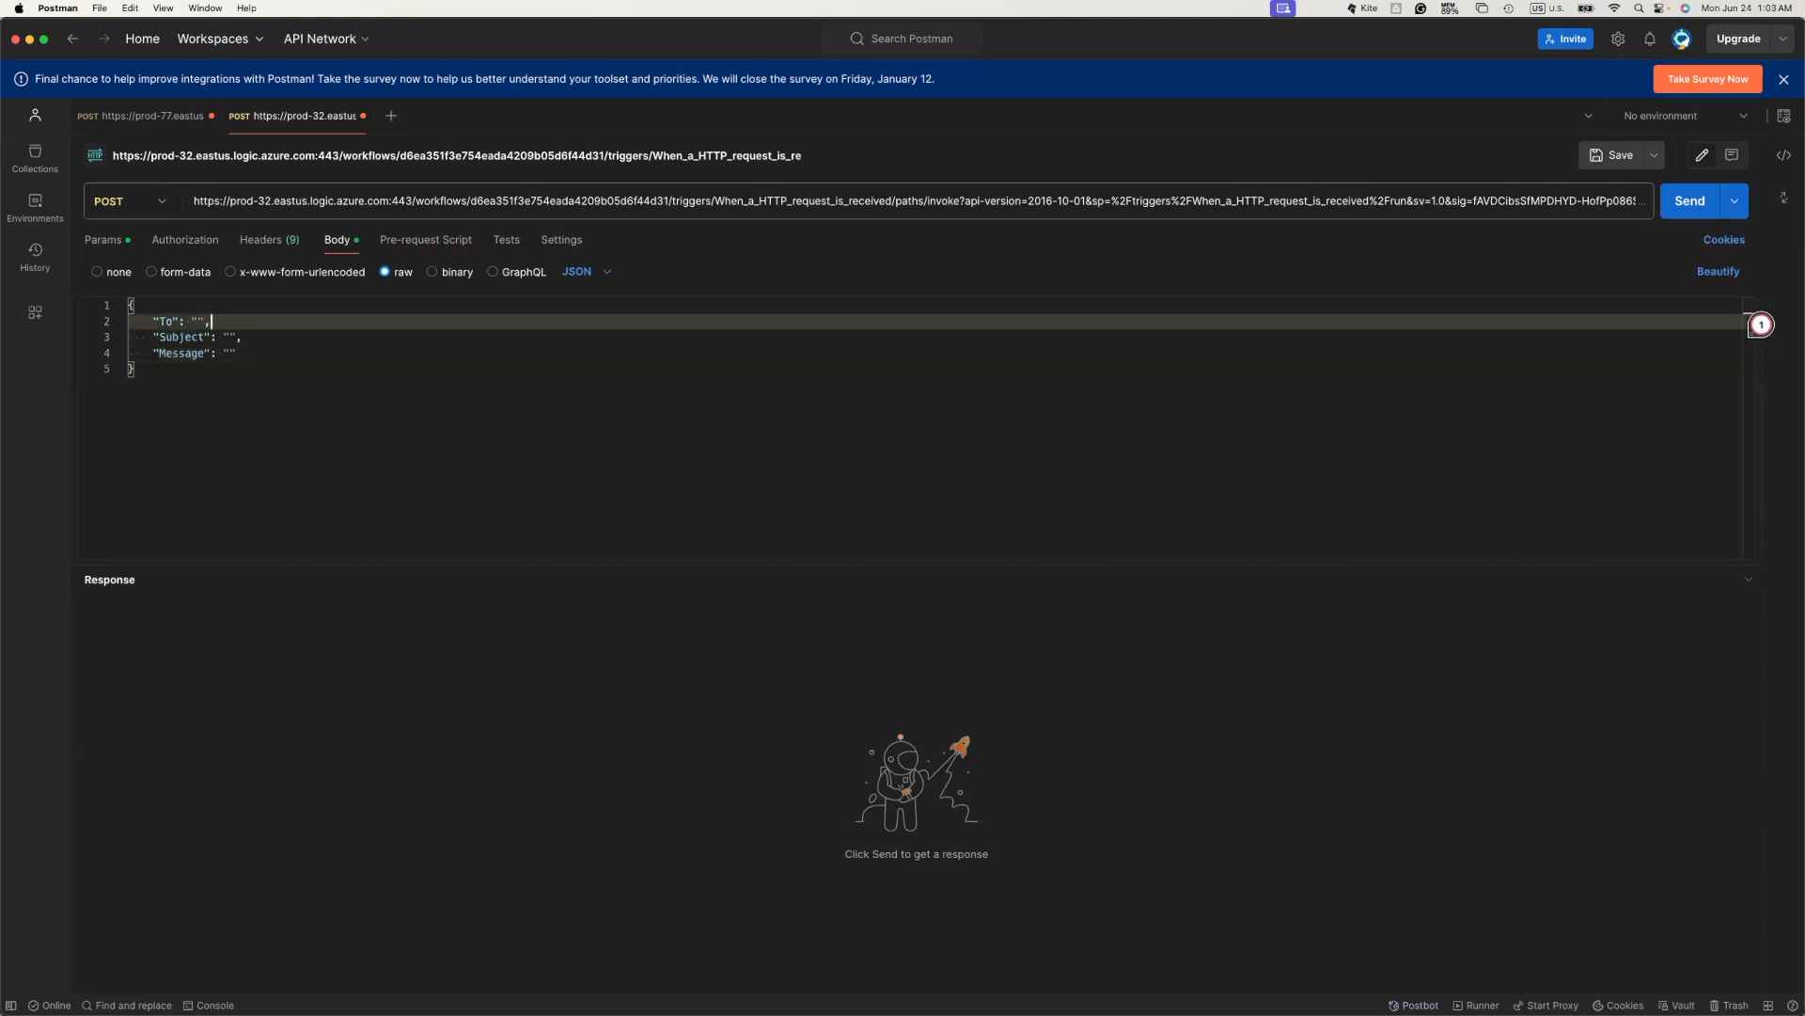
{"action": "key", "text": "Down"}
{"action": "key", "text": "Left"}
{"action": "key", "text": "Left"}
{"action": "left_click", "coordinate": [228, 336]}
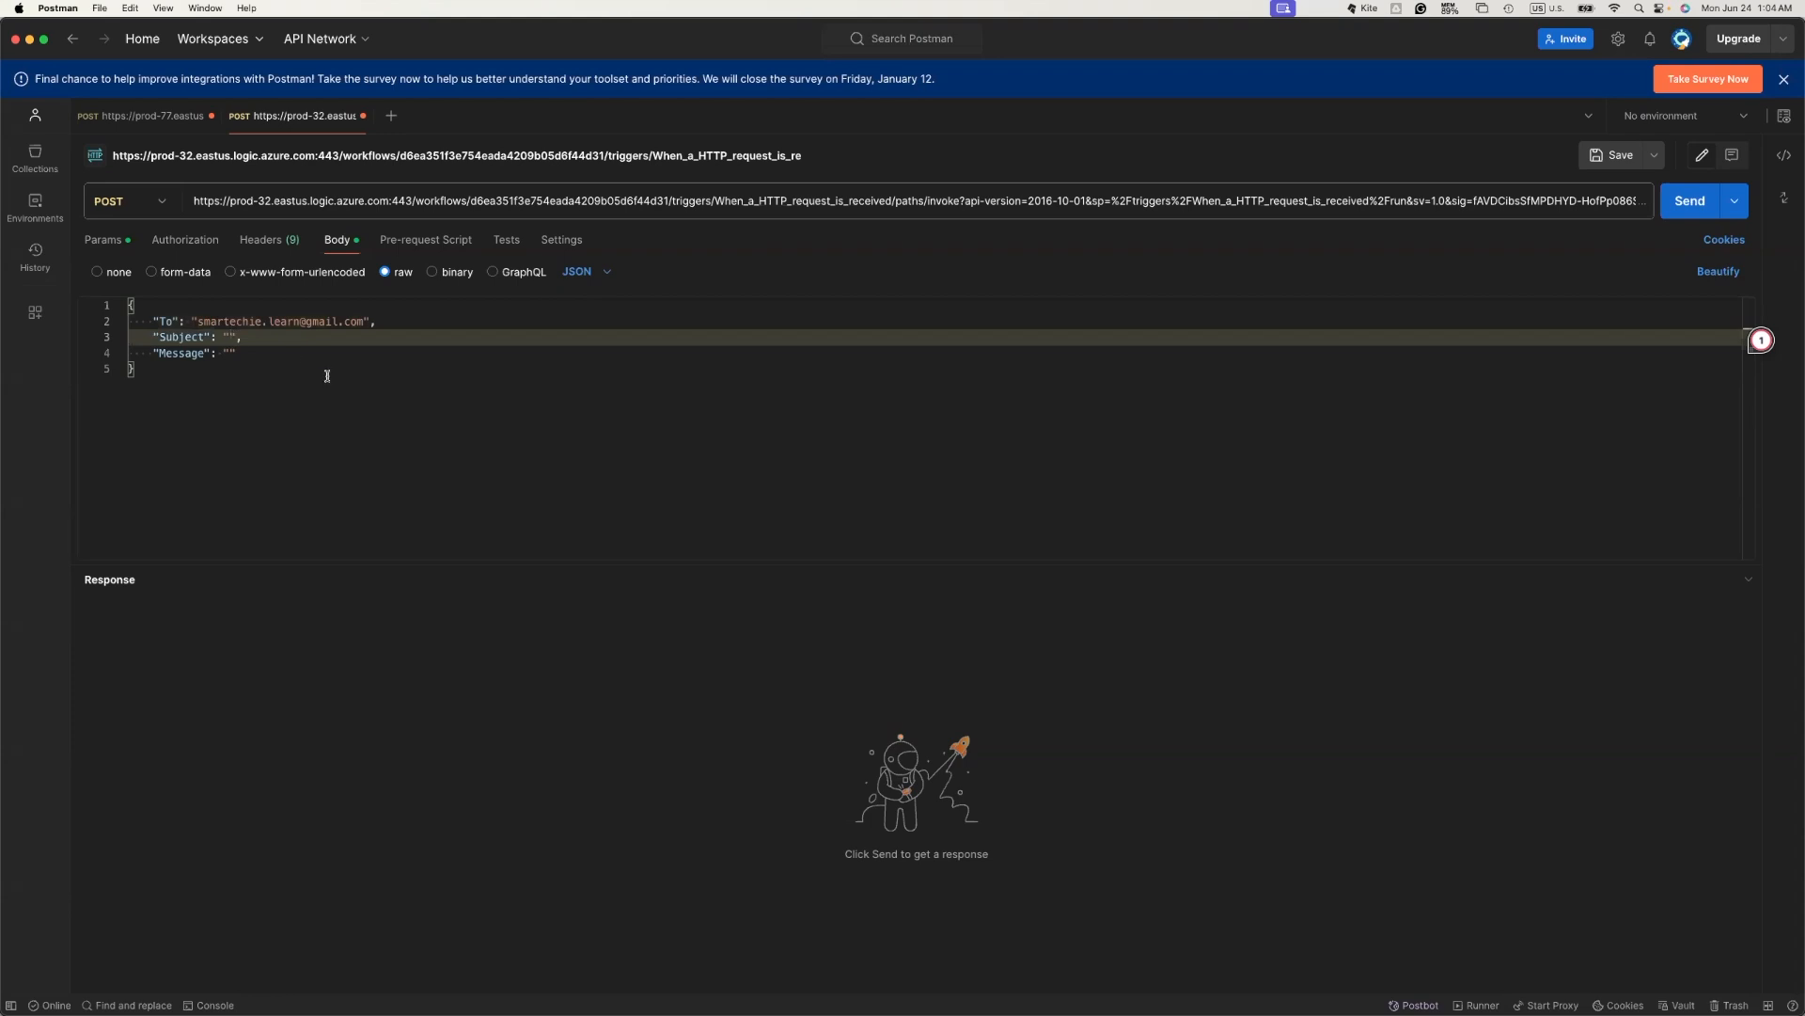
{"action": "type", "text": "Approva"}
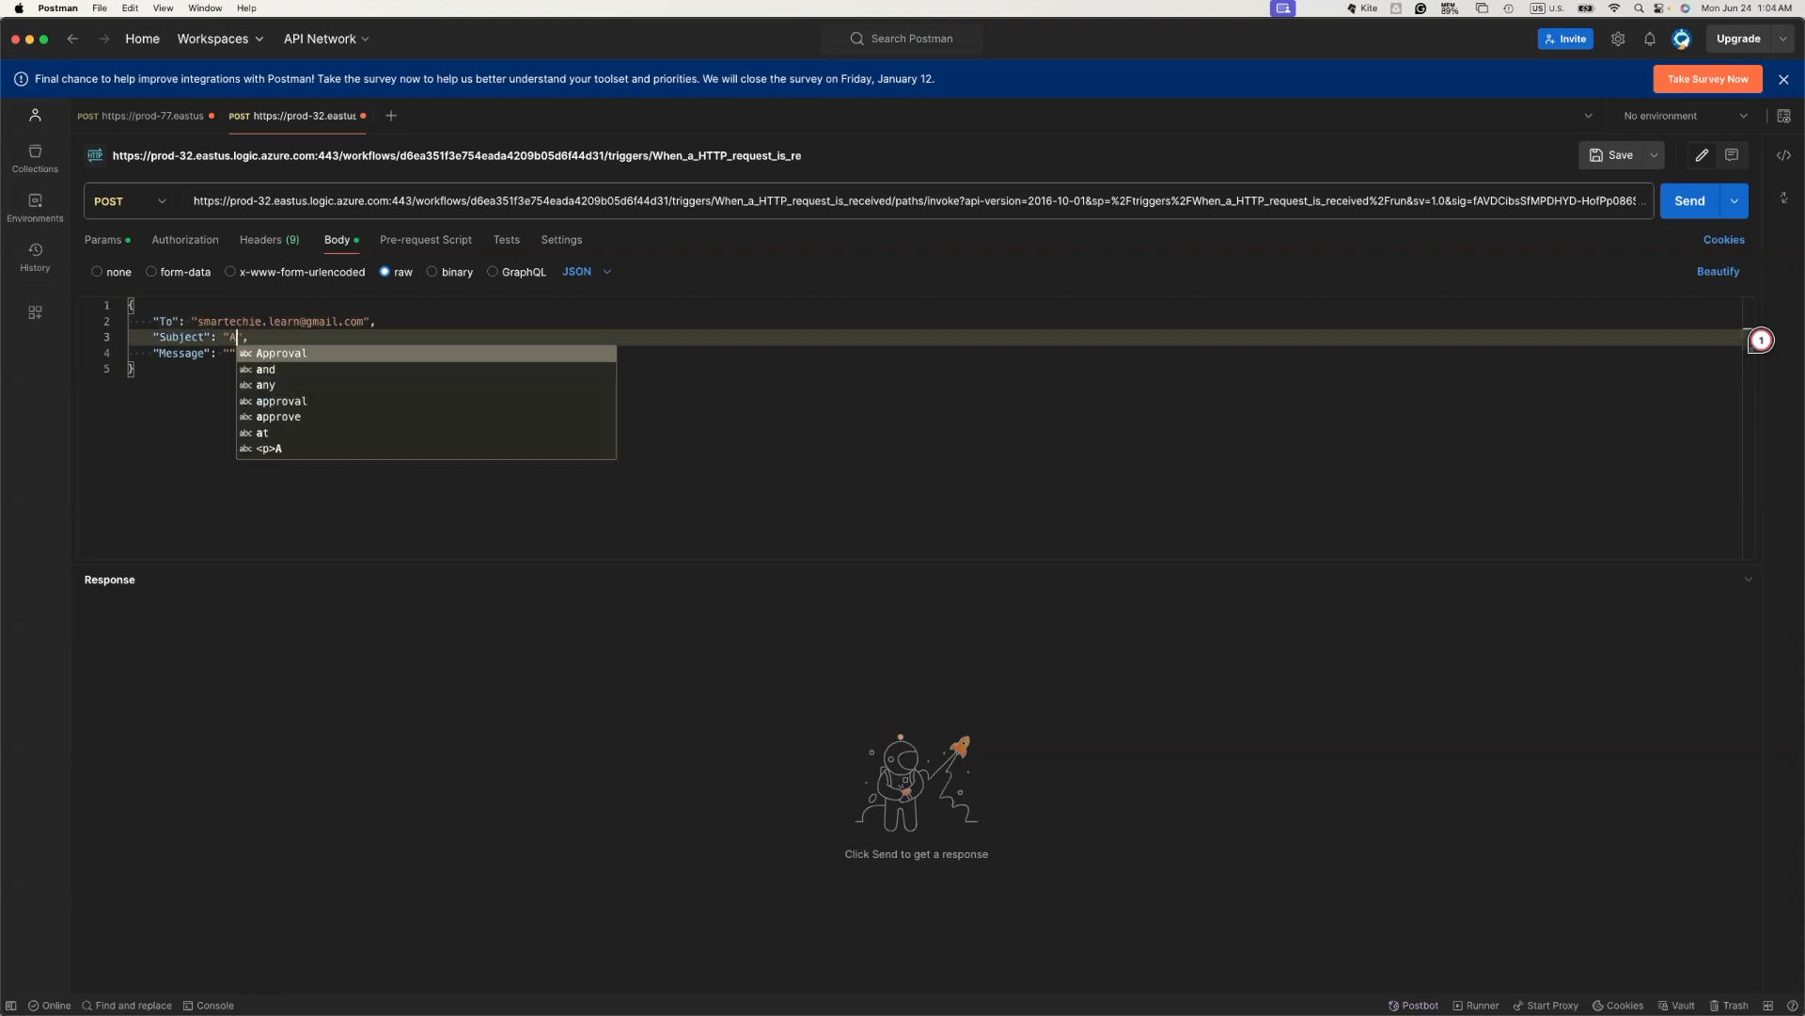
{"action": "type", "text": "l Requ"}
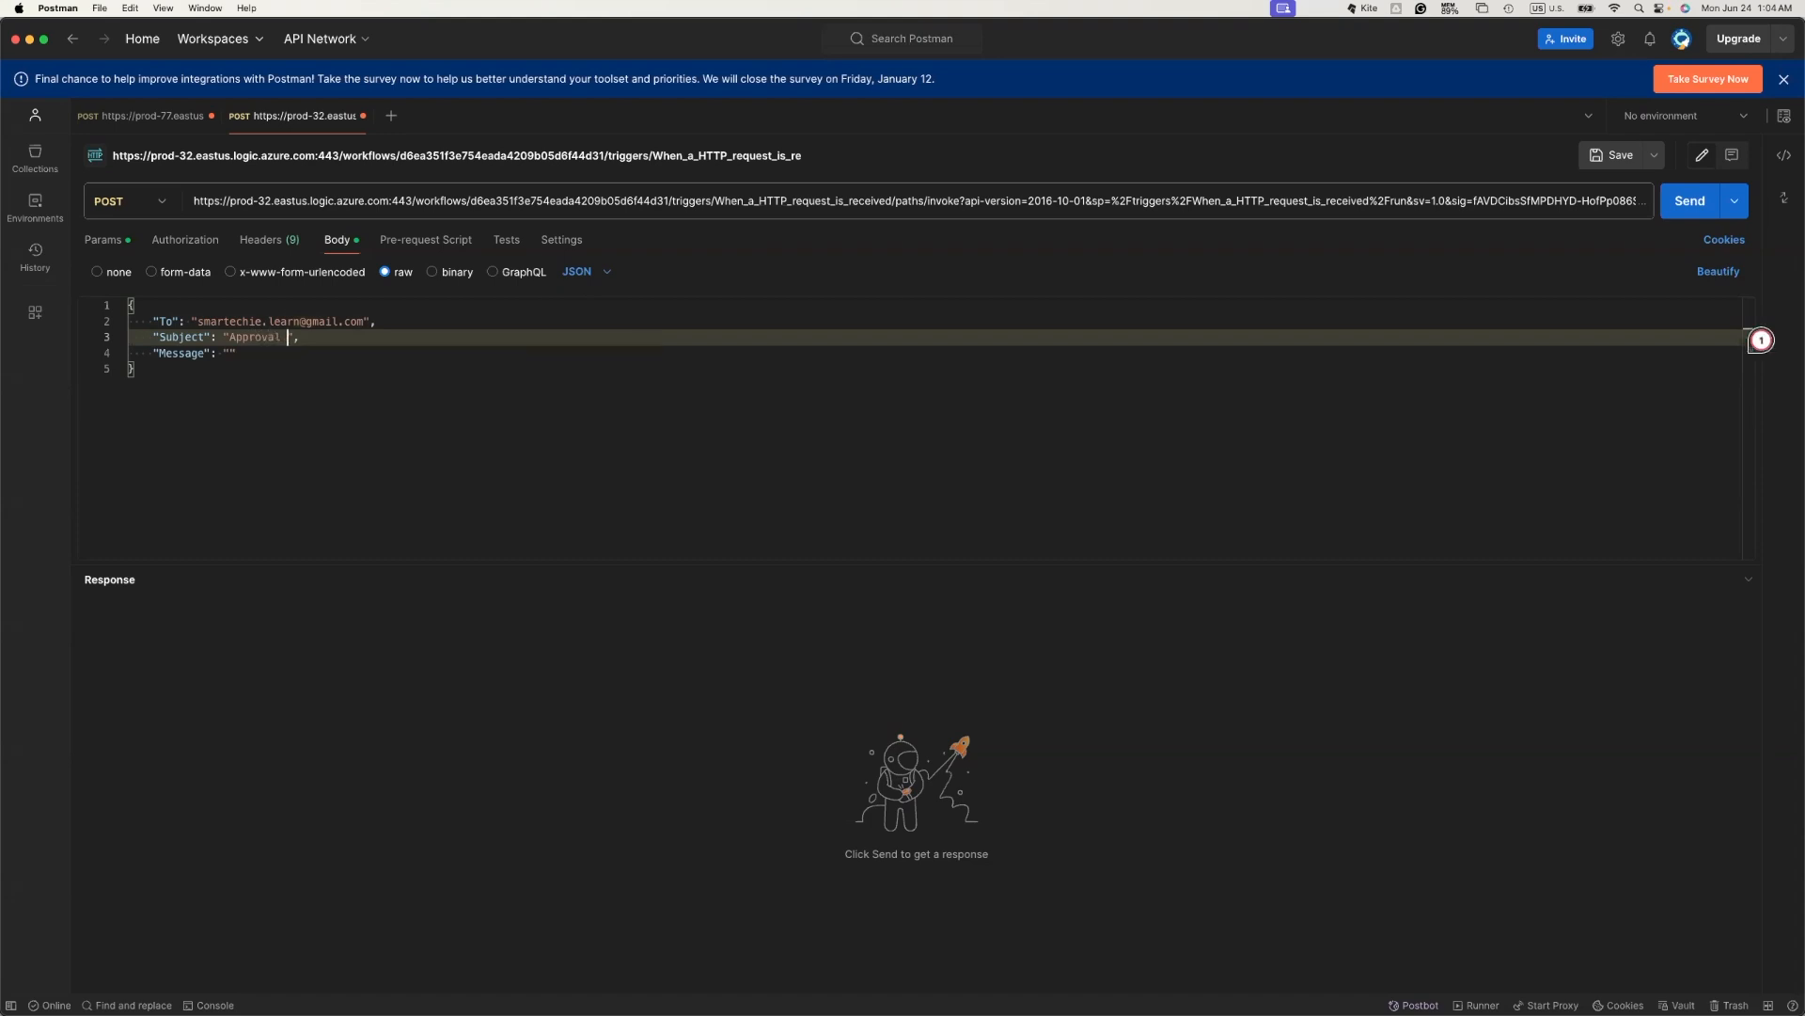
{"action": "type", "text": "ired"}
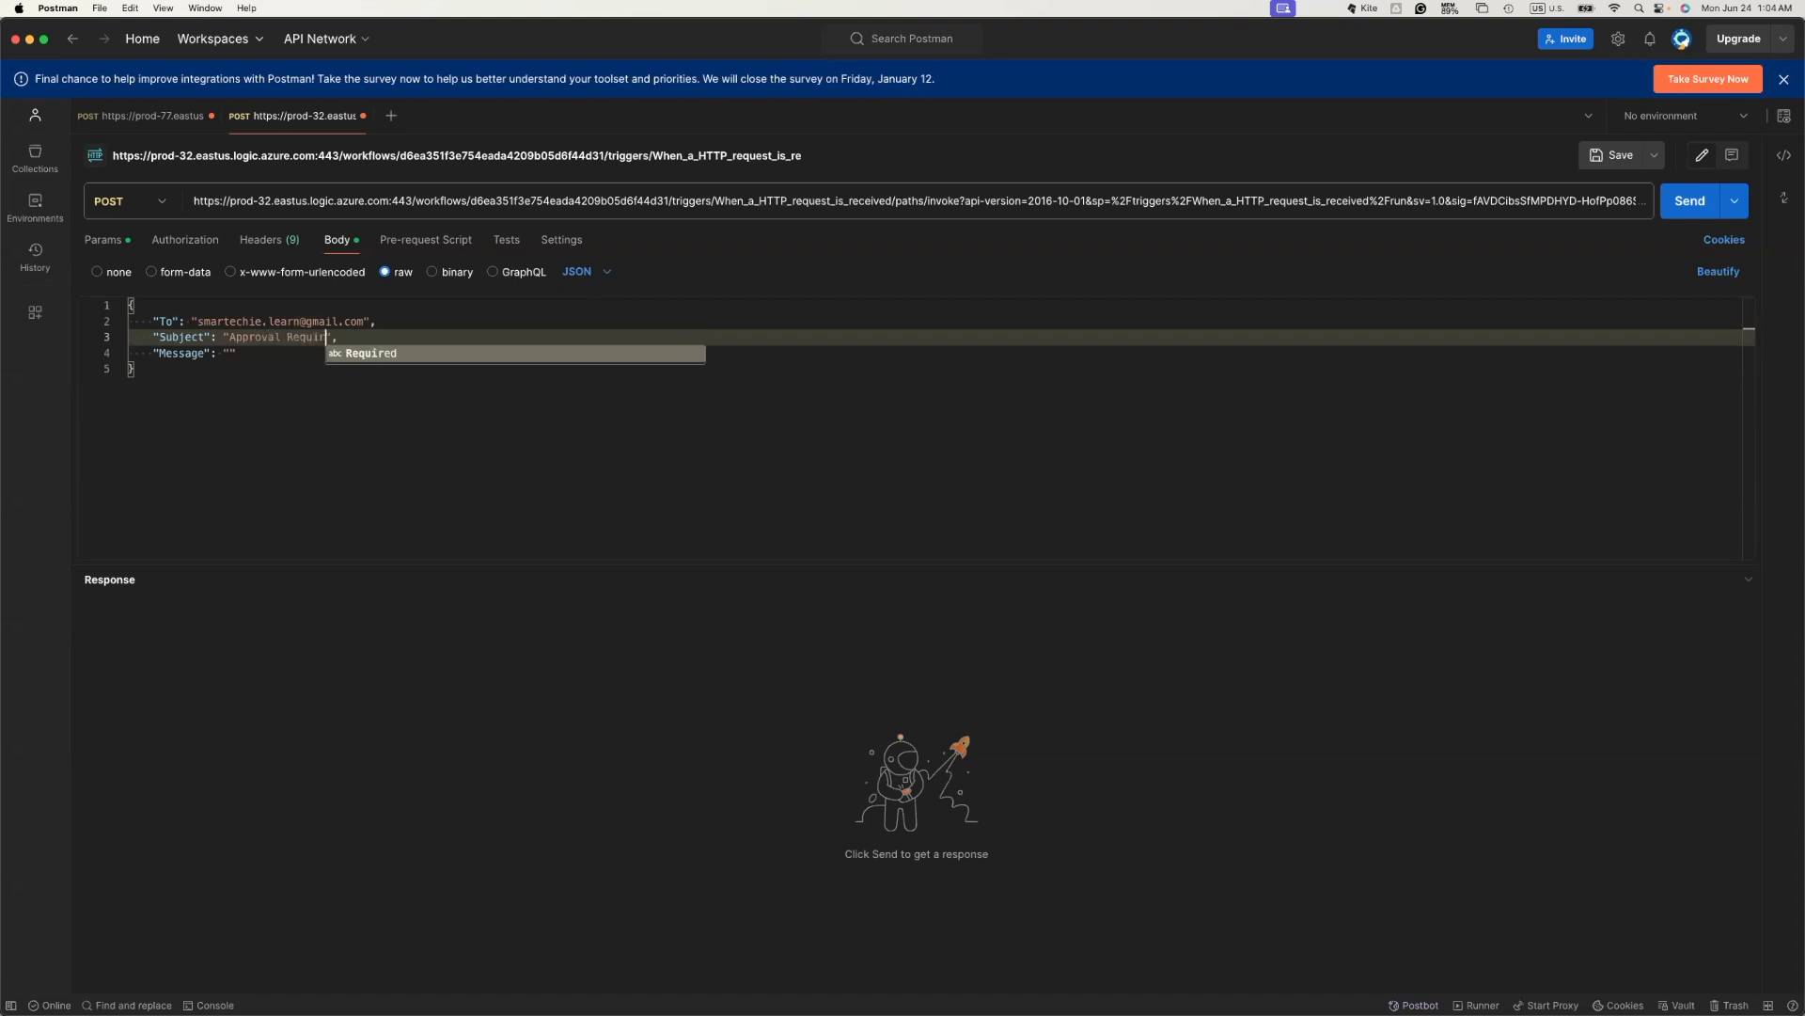
{"action": "key", "text": "Right"}
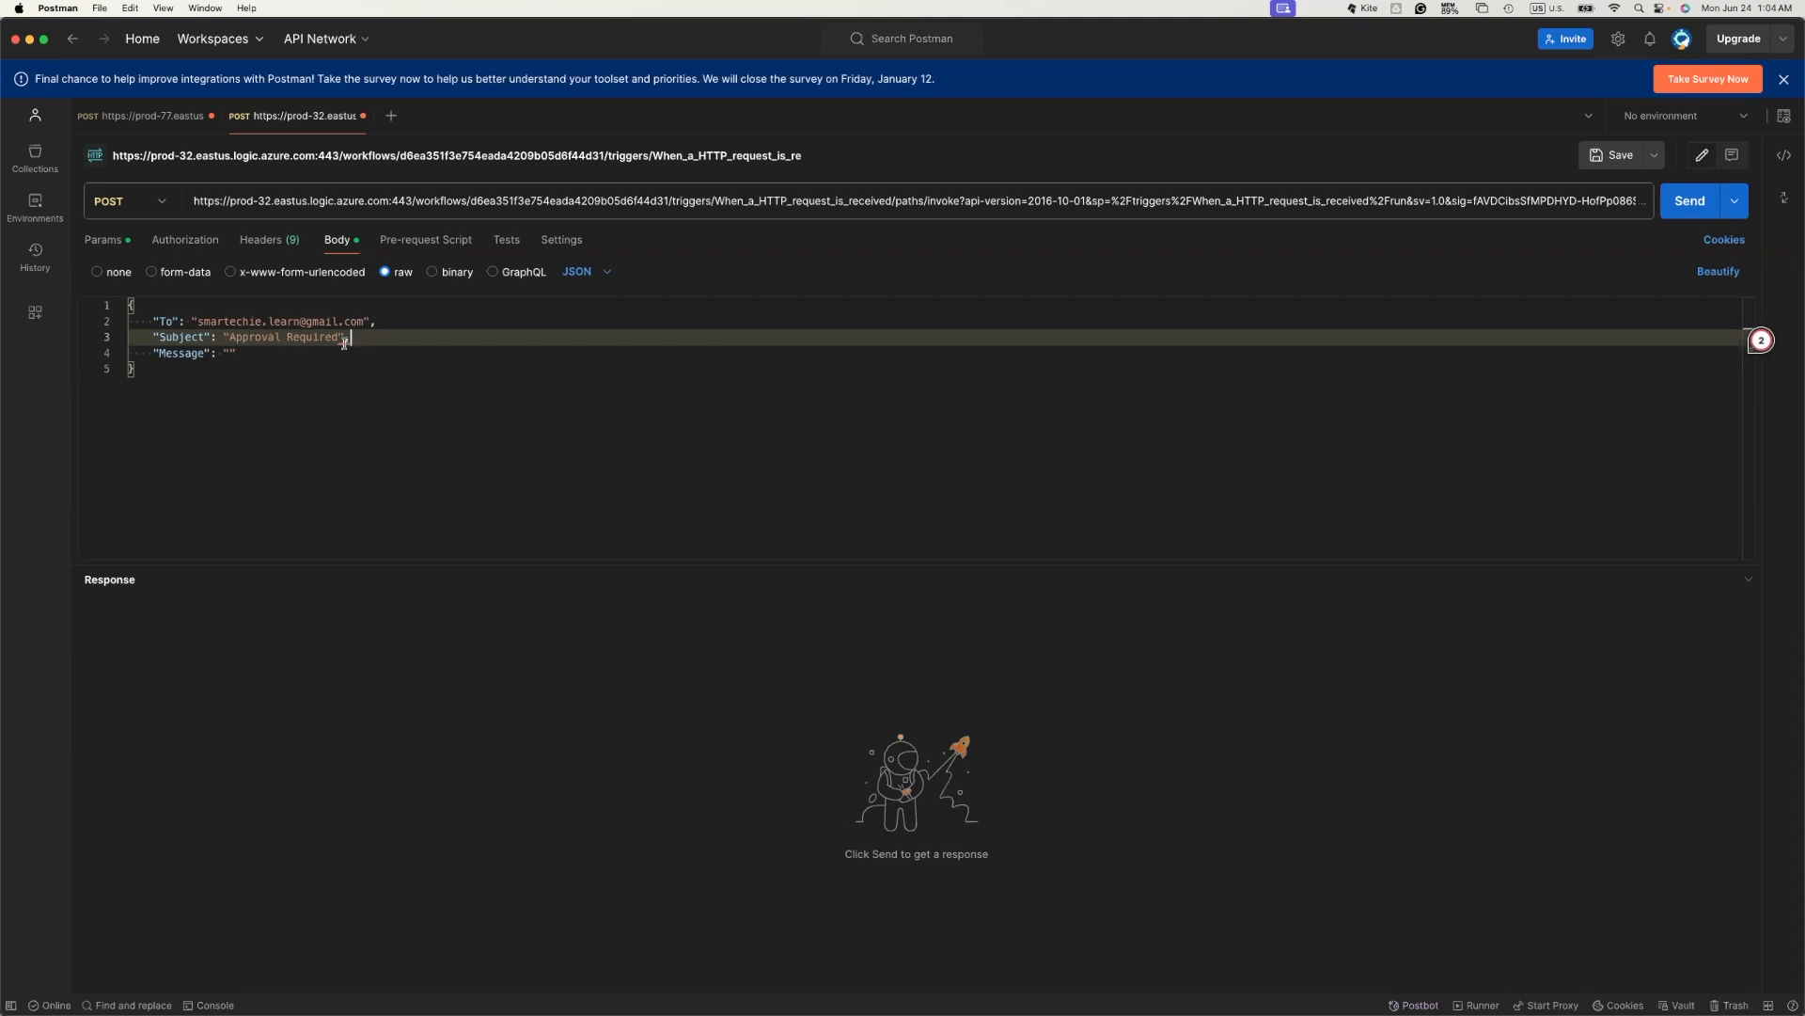
- Write a greeting to the recipient, then 'Approval Required for further data processing.' in Message
{"action": "mouse_move", "coordinate": [348, 338]}
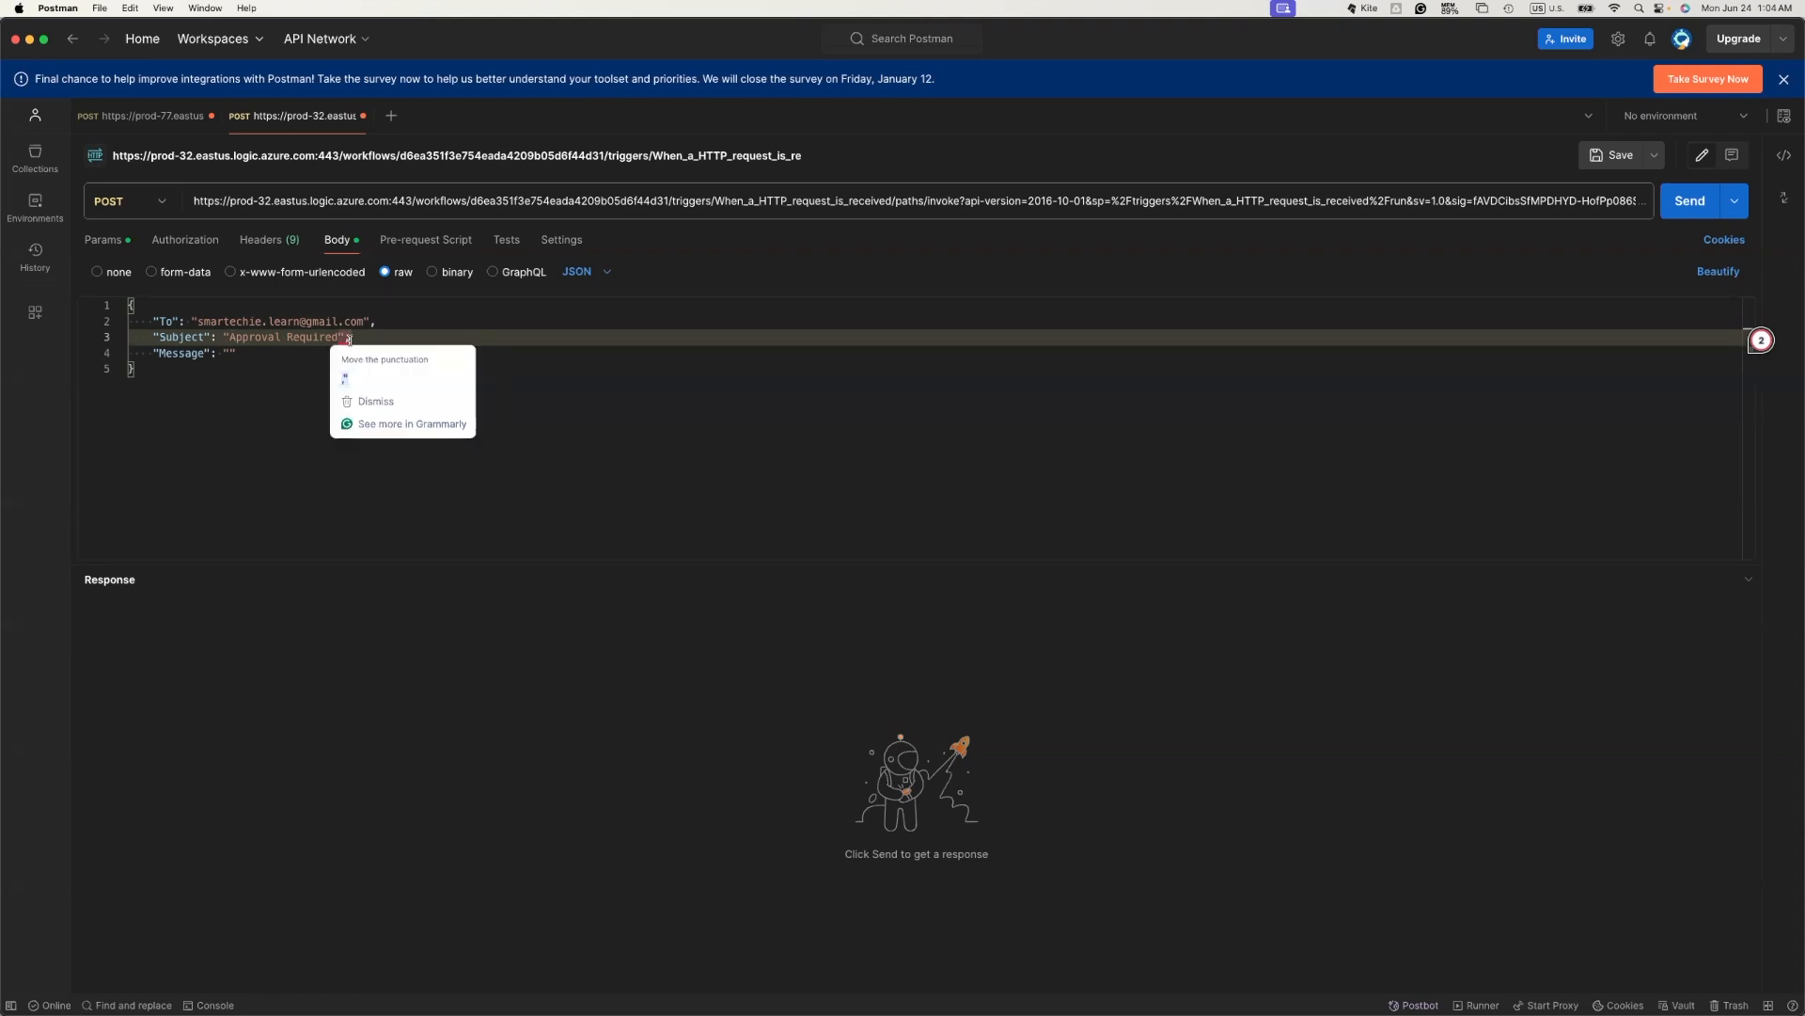
{"action": "left_click", "coordinate": [267, 350]}
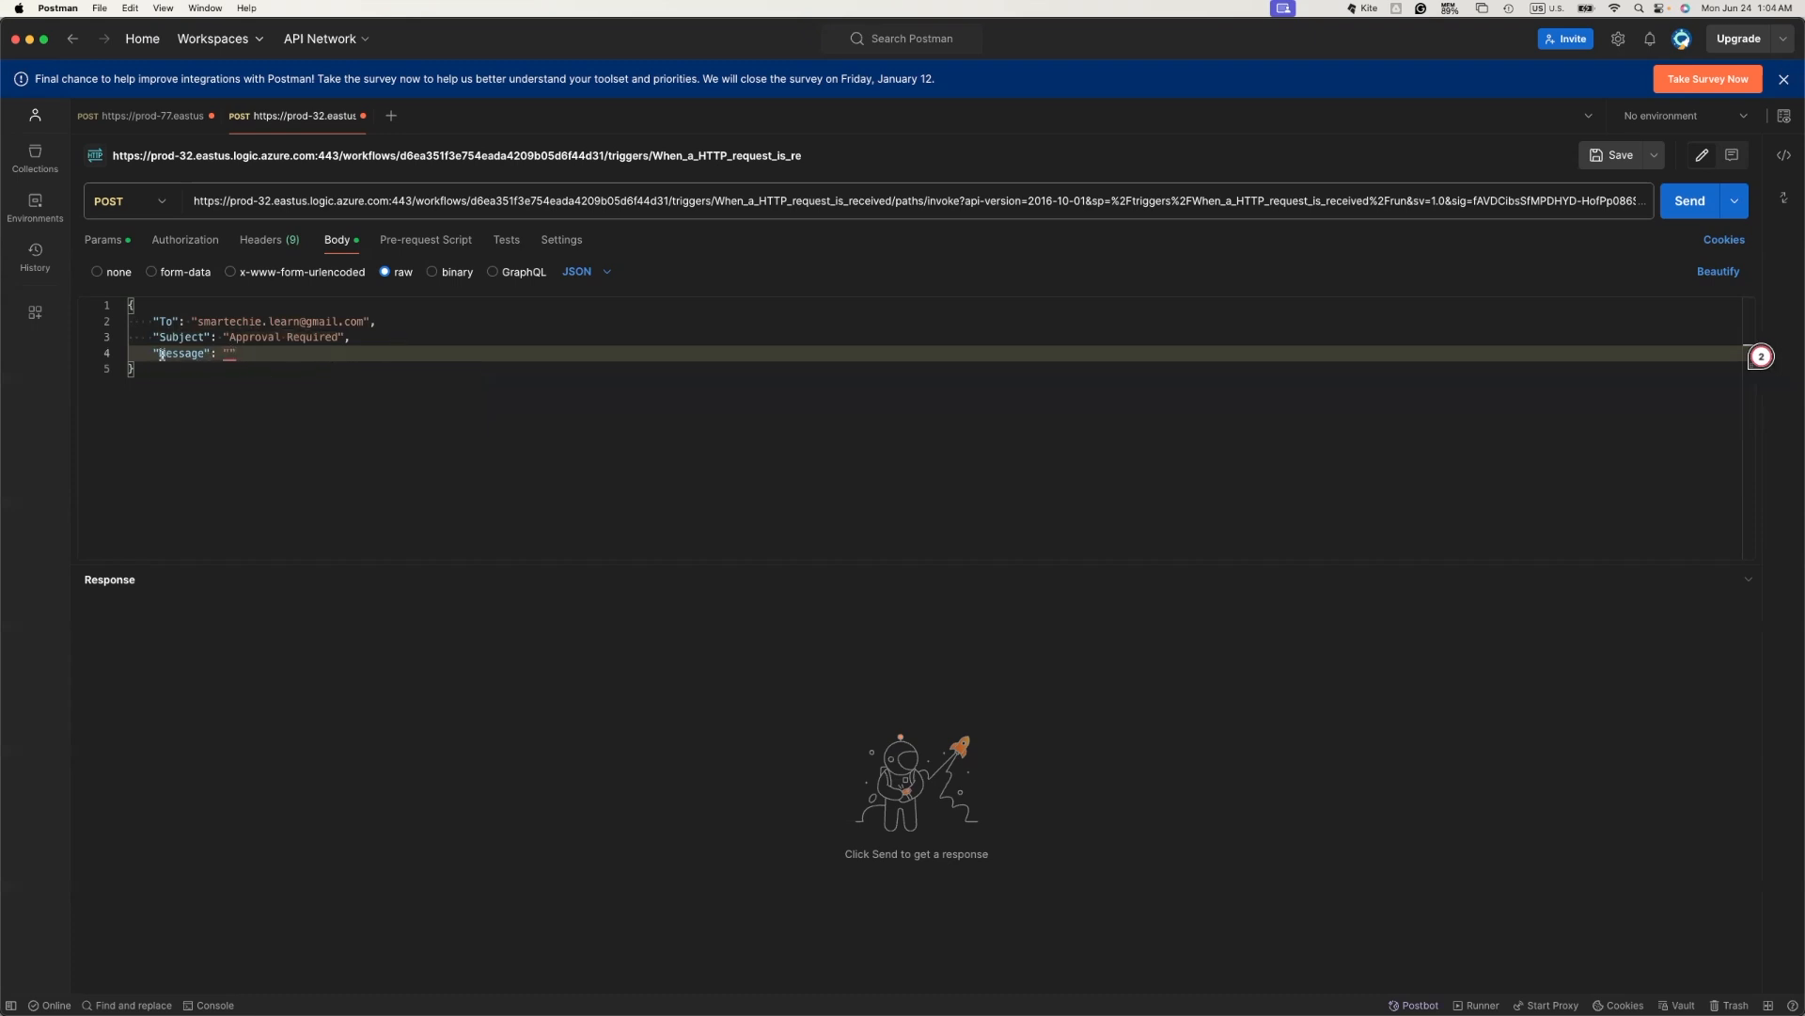
{"action": "type", "text": "Hello Sudhie"}
{"action": "key", "text": "BackSpace"}
{"action": "type", "text": "r,"}
{"action": "type", "text": "App"}
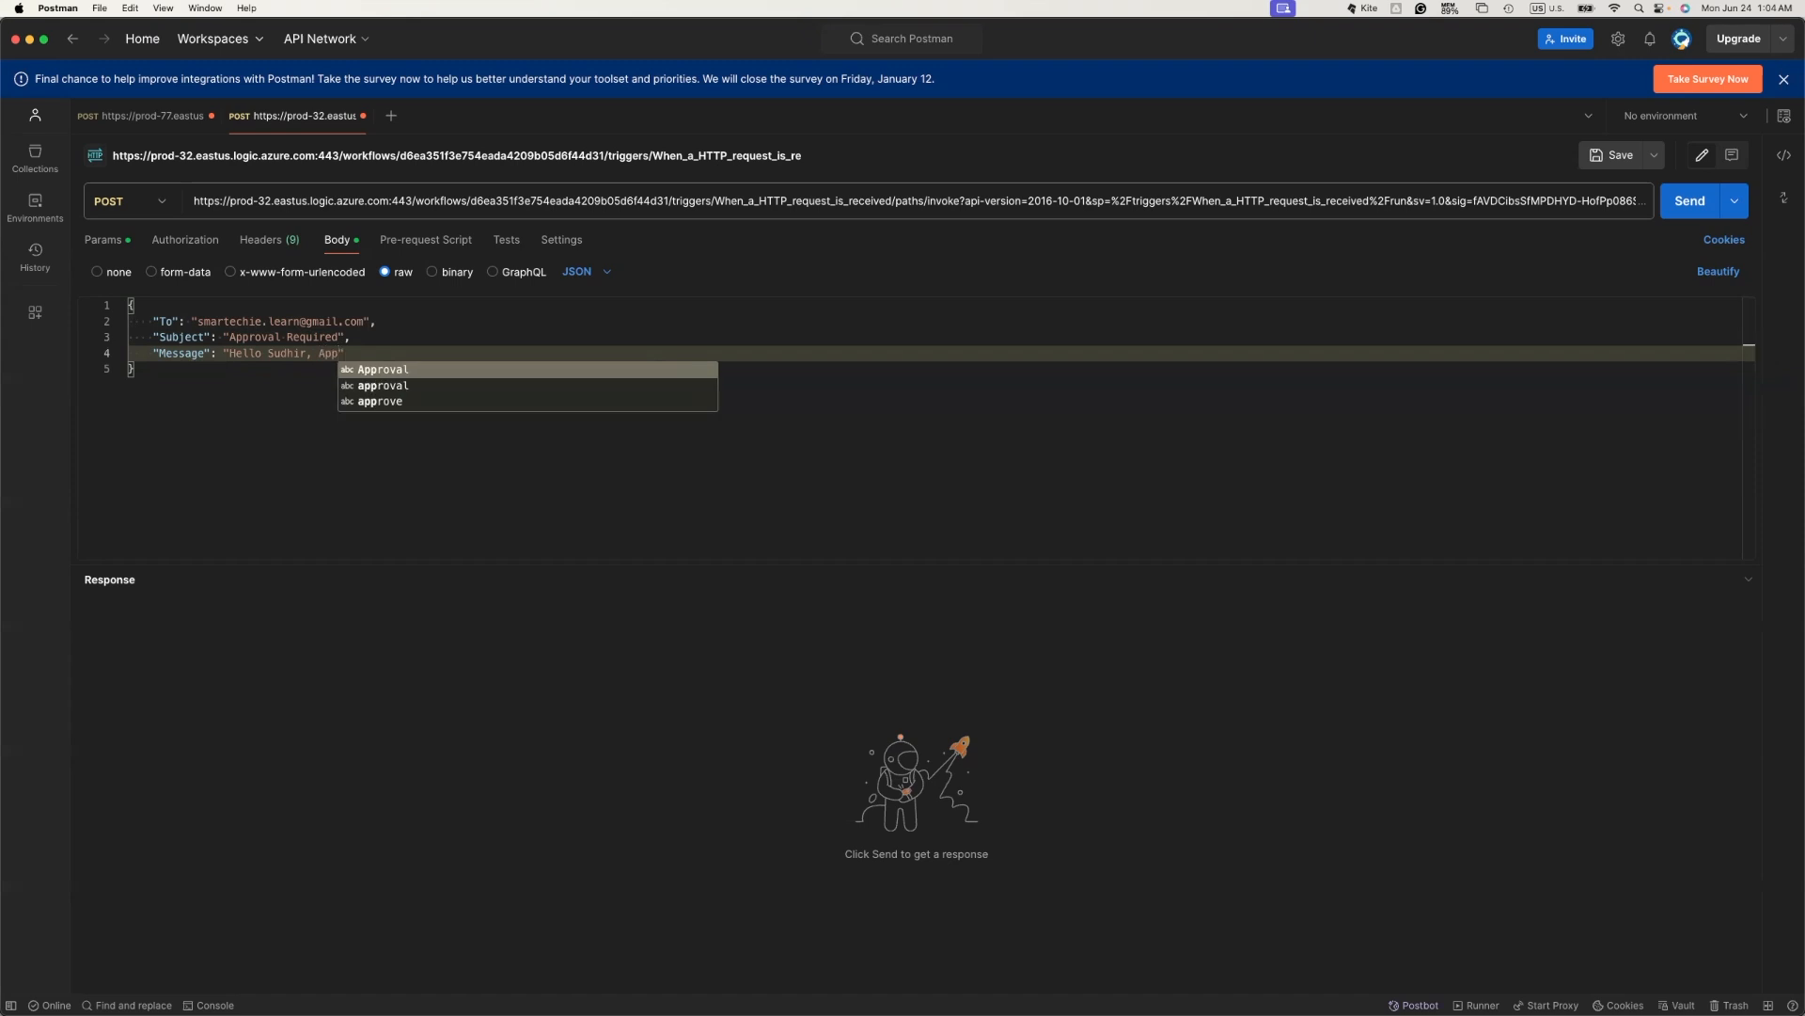
{"action": "key", "text": "Return"}
{"action": "type", "text": "re"}
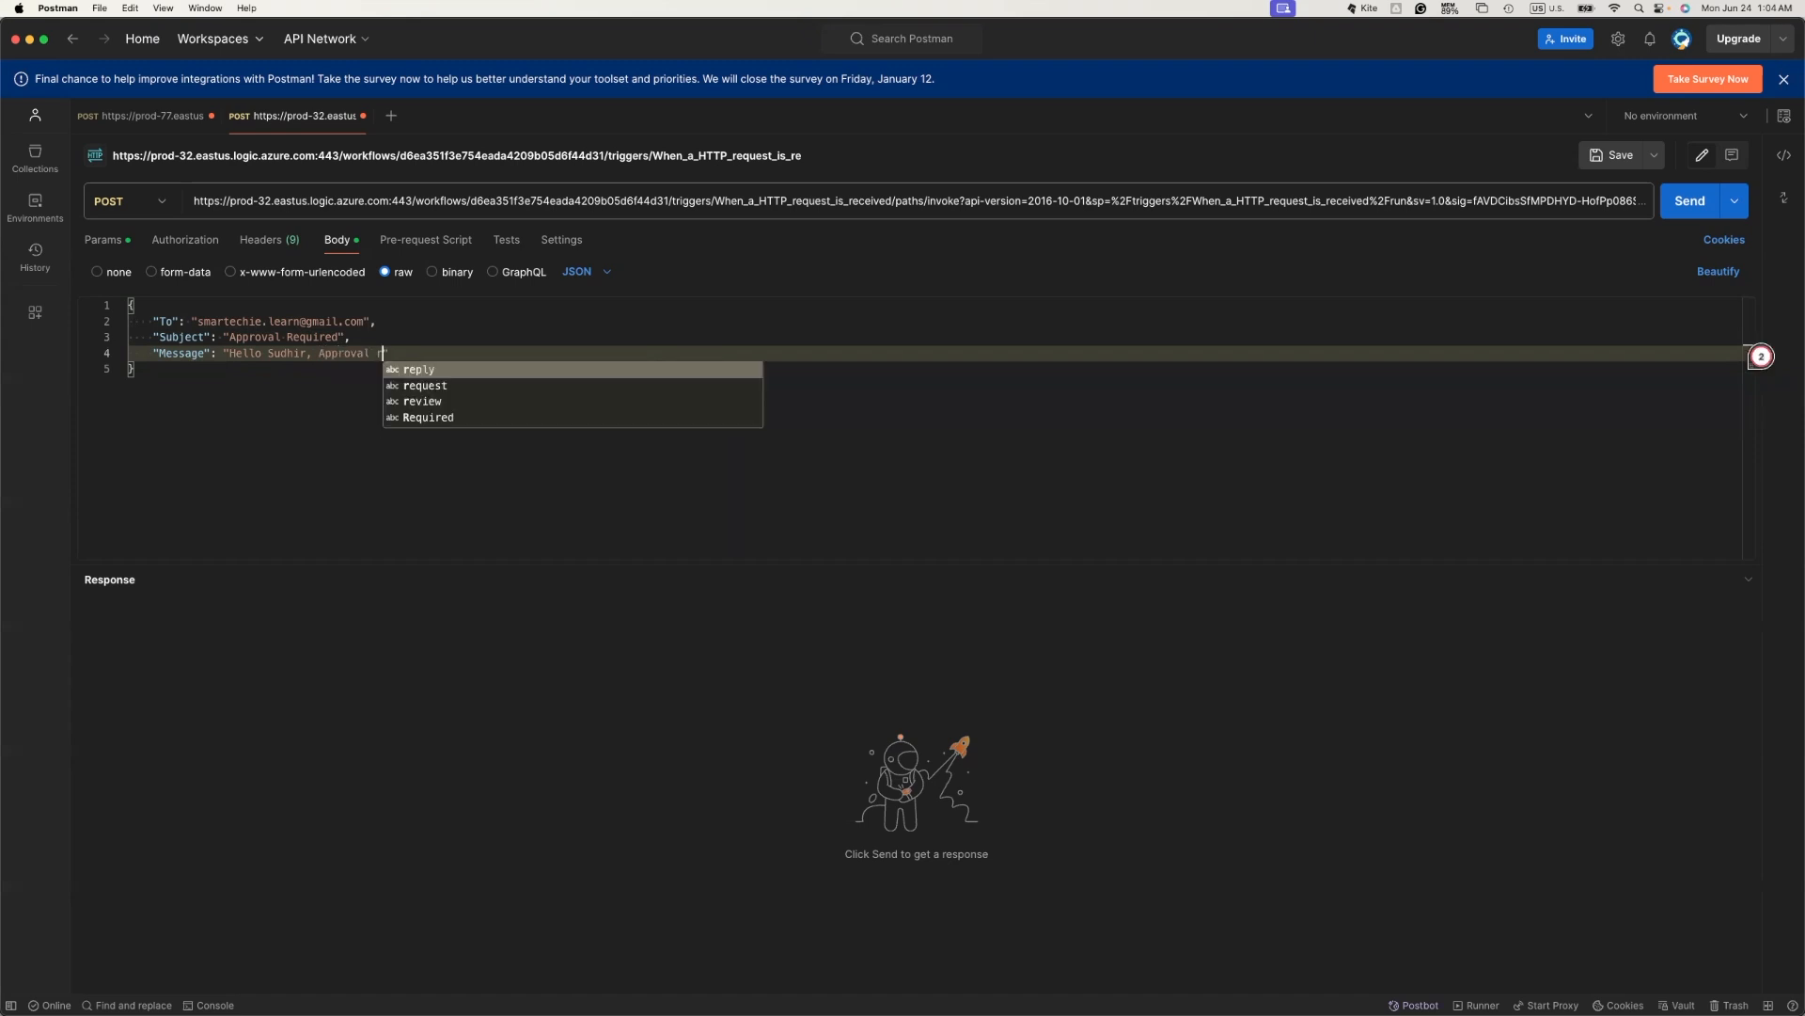
{"action": "type", "text": "qu"}
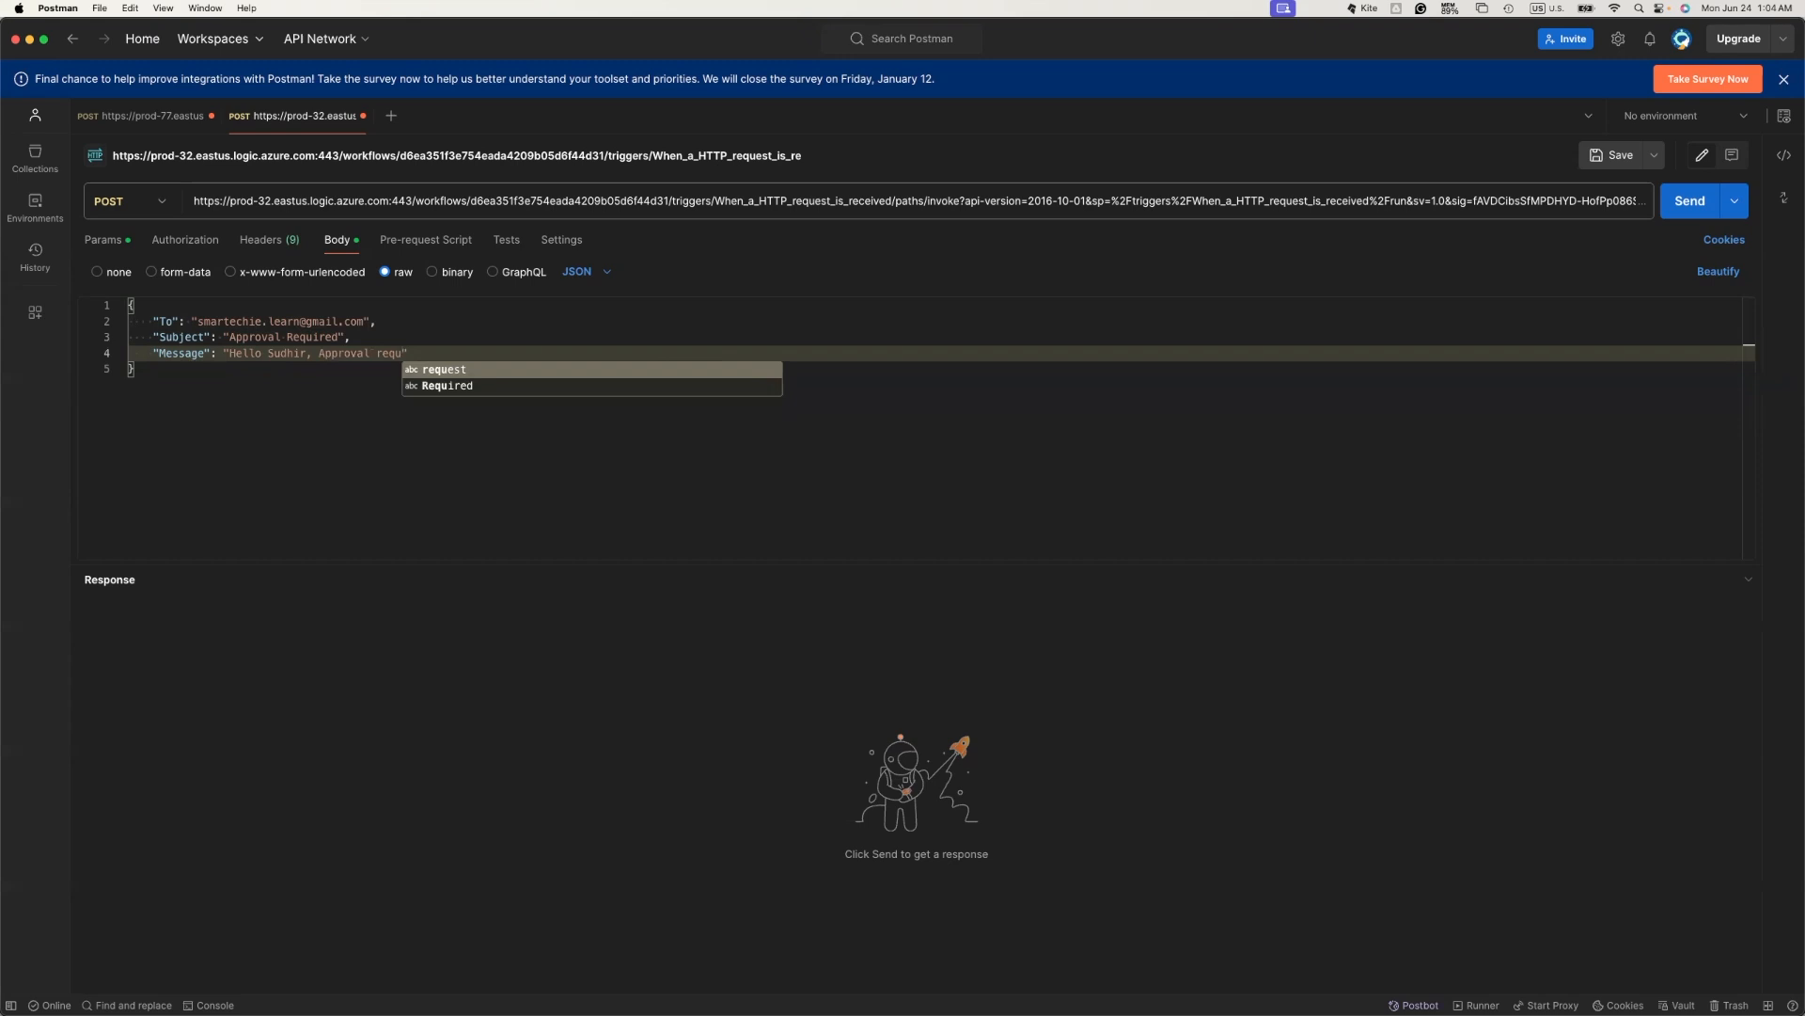
{"action": "key", "text": "BackSpace"}
{"action": "key", "text": "Down"}
{"action": "key", "text": "Return"}
{"action": "type", "text": "for "}
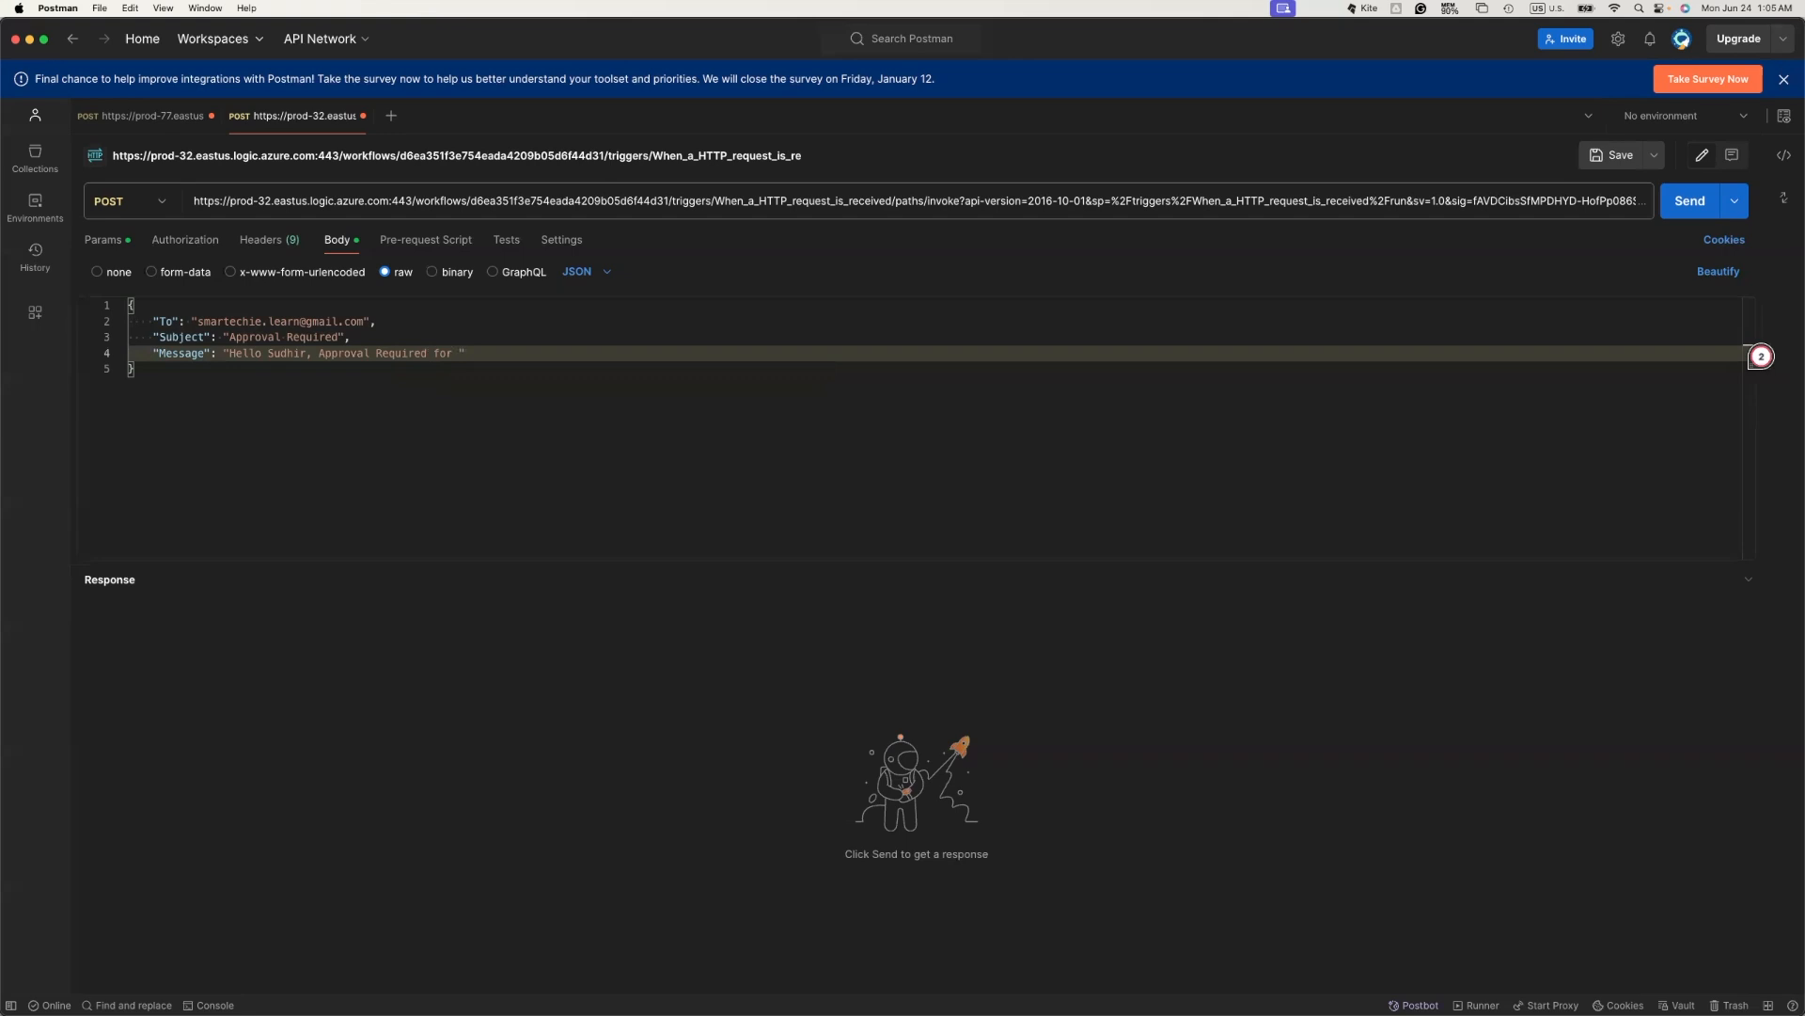
{"action": "type", "text": "the"}
{"action": "key", "text": "BackSpace"}
{"action": "key", "text": "BackSpace"}
{"action": "key", "text": "BackSpace"}
{"action": "key", "text": "BackSpace"}
{"action": "type", "text": "further data processing."}
- Proofread the Message text and add a period to the sentence
{"action": "left_click", "coordinate": [228, 352]}
{"action": "left_click_drag", "start_coordinate": [227, 352], "coordinate": [613, 356]}
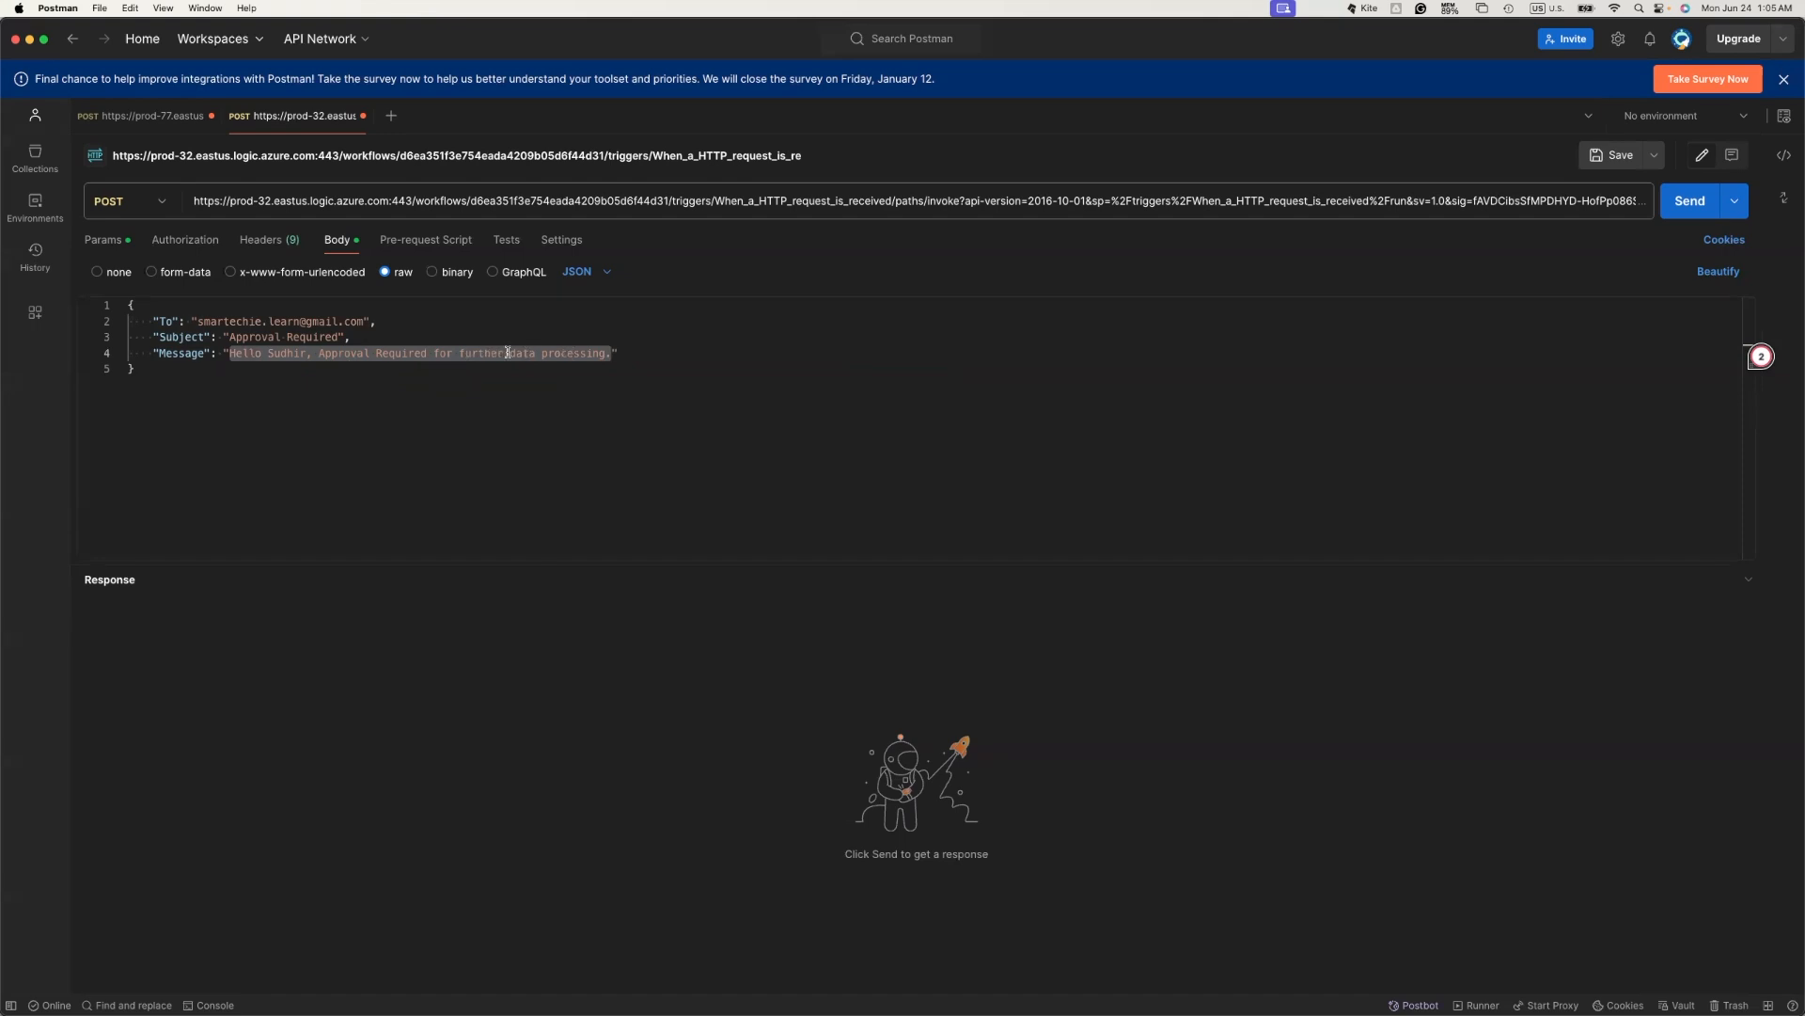
{"action": "key", "text": "Left"}
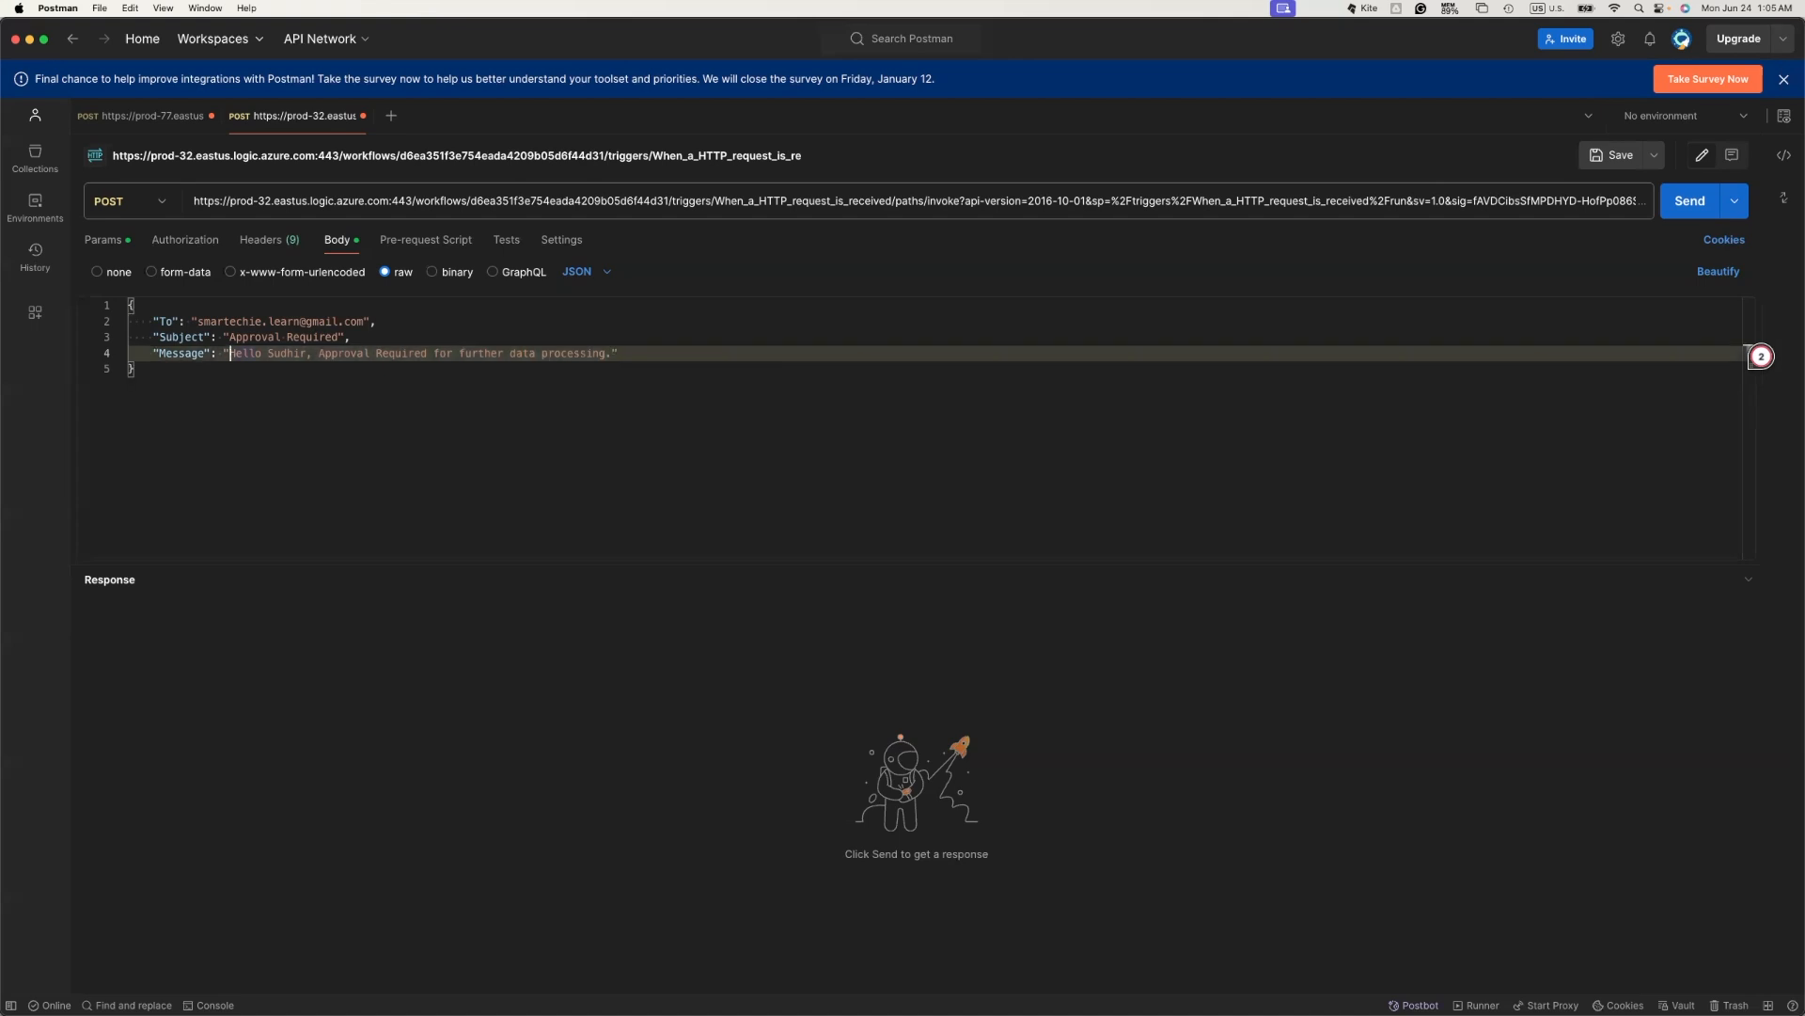
{"action": "left_click", "coordinate": [610, 354]}
{"action": "type", "text": "."}
{"action": "left_click", "coordinate": [319, 353]}
{"action": "left_click", "coordinate": [665, 362]}
- Send the POST request, then refresh Gmail and open the new Approval Required email
{"action": "left_click", "coordinate": [1689, 200]}
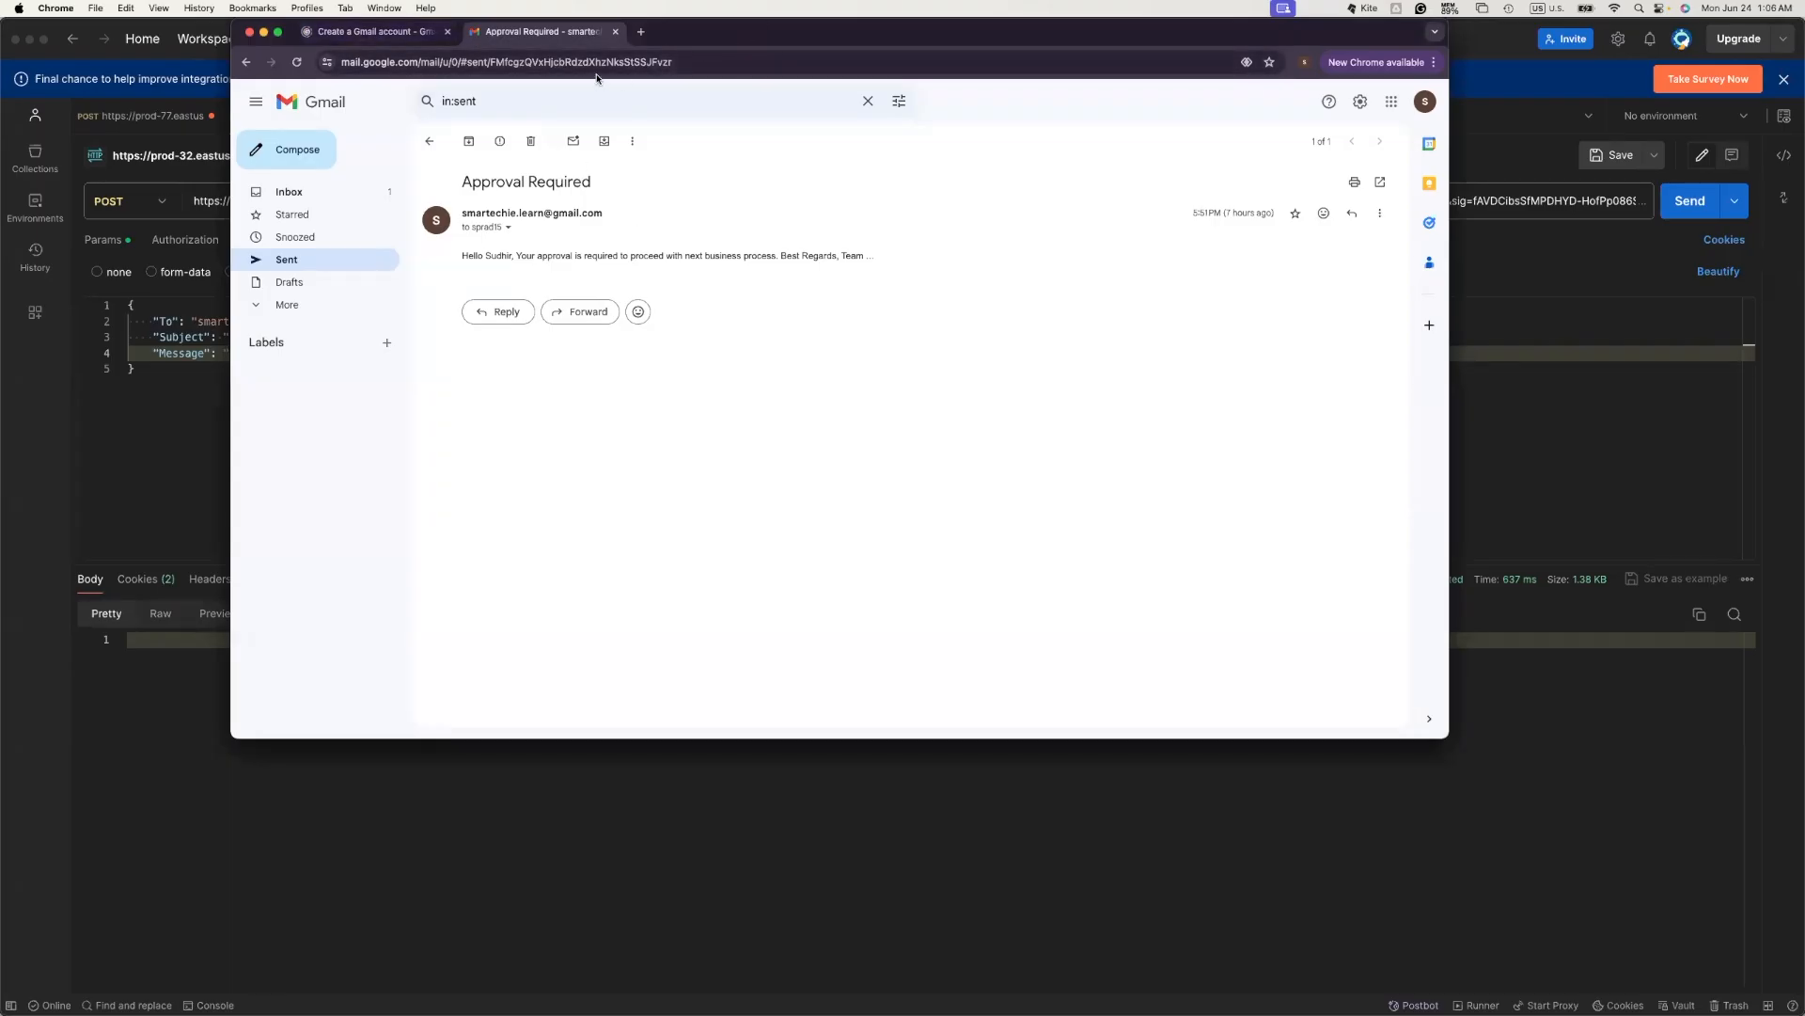
{"action": "left_click", "coordinate": [308, 194]}
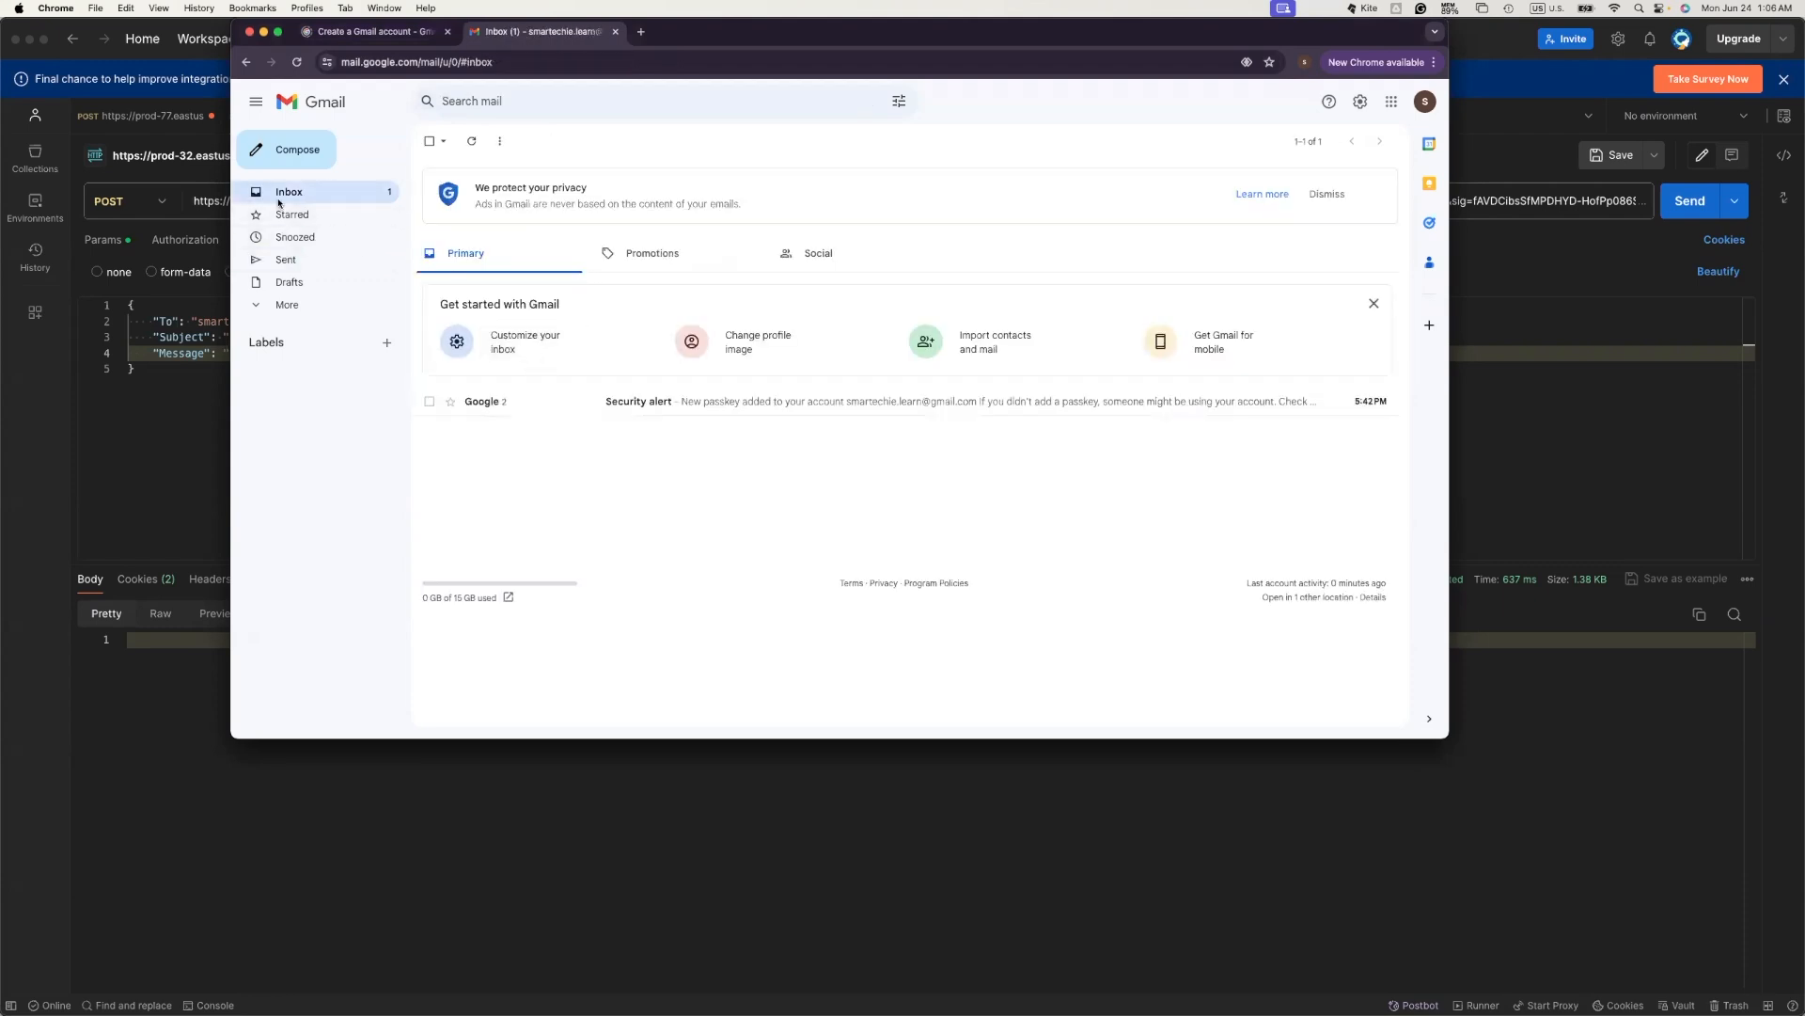
{"action": "left_click", "coordinate": [296, 62]}
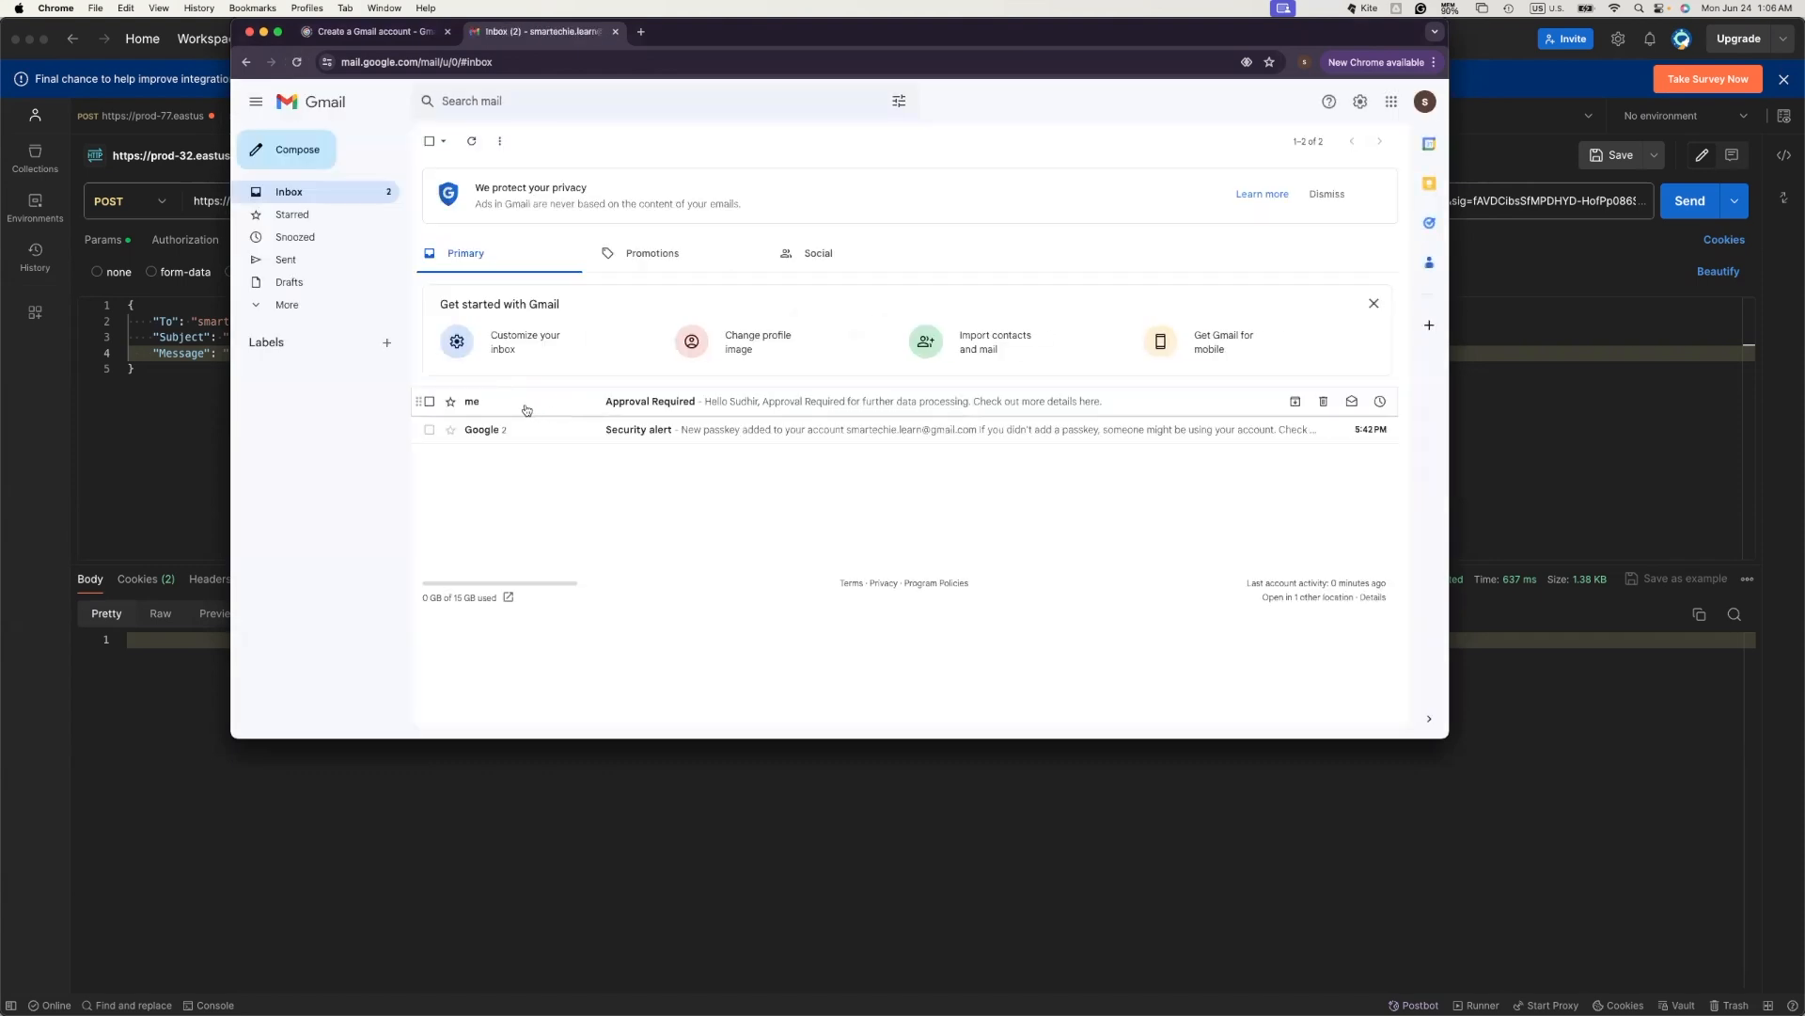
{"action": "left_click", "coordinate": [561, 407]}
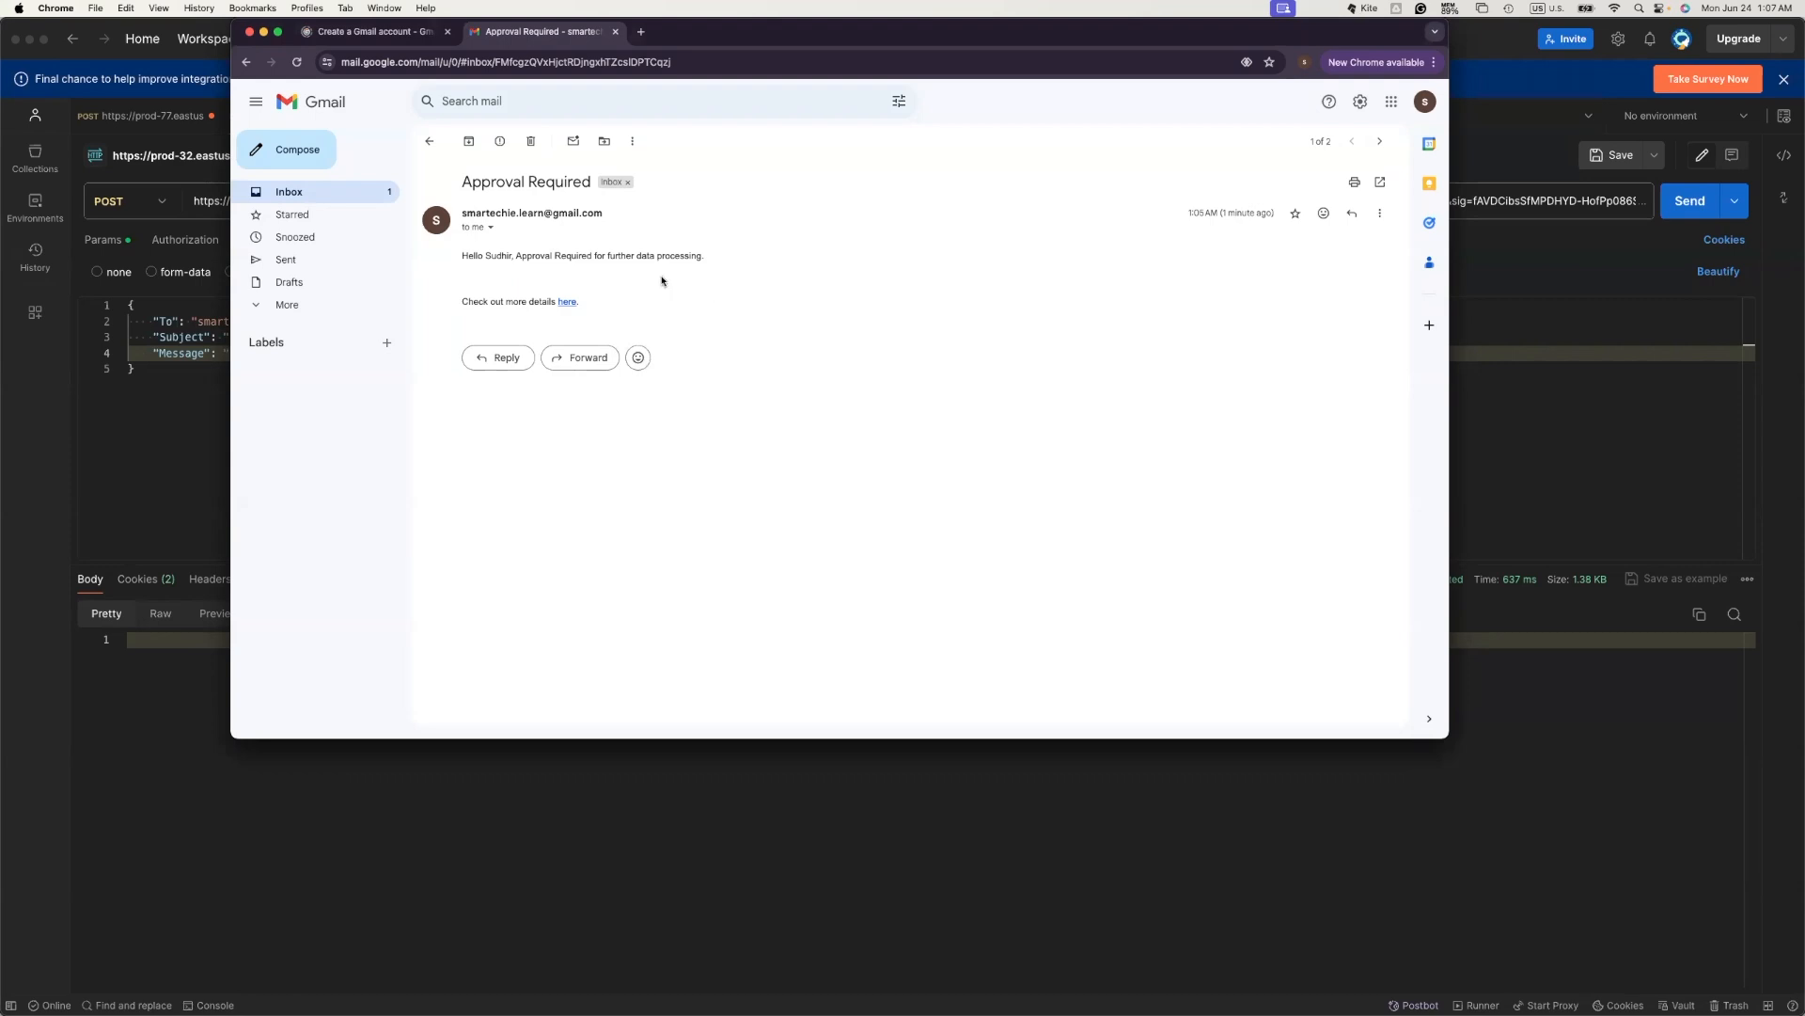
- Review the email body lines and follow the 'here' details link
{"action": "left_click_drag", "start_coordinate": [464, 258], "coordinate": [766, 270]}
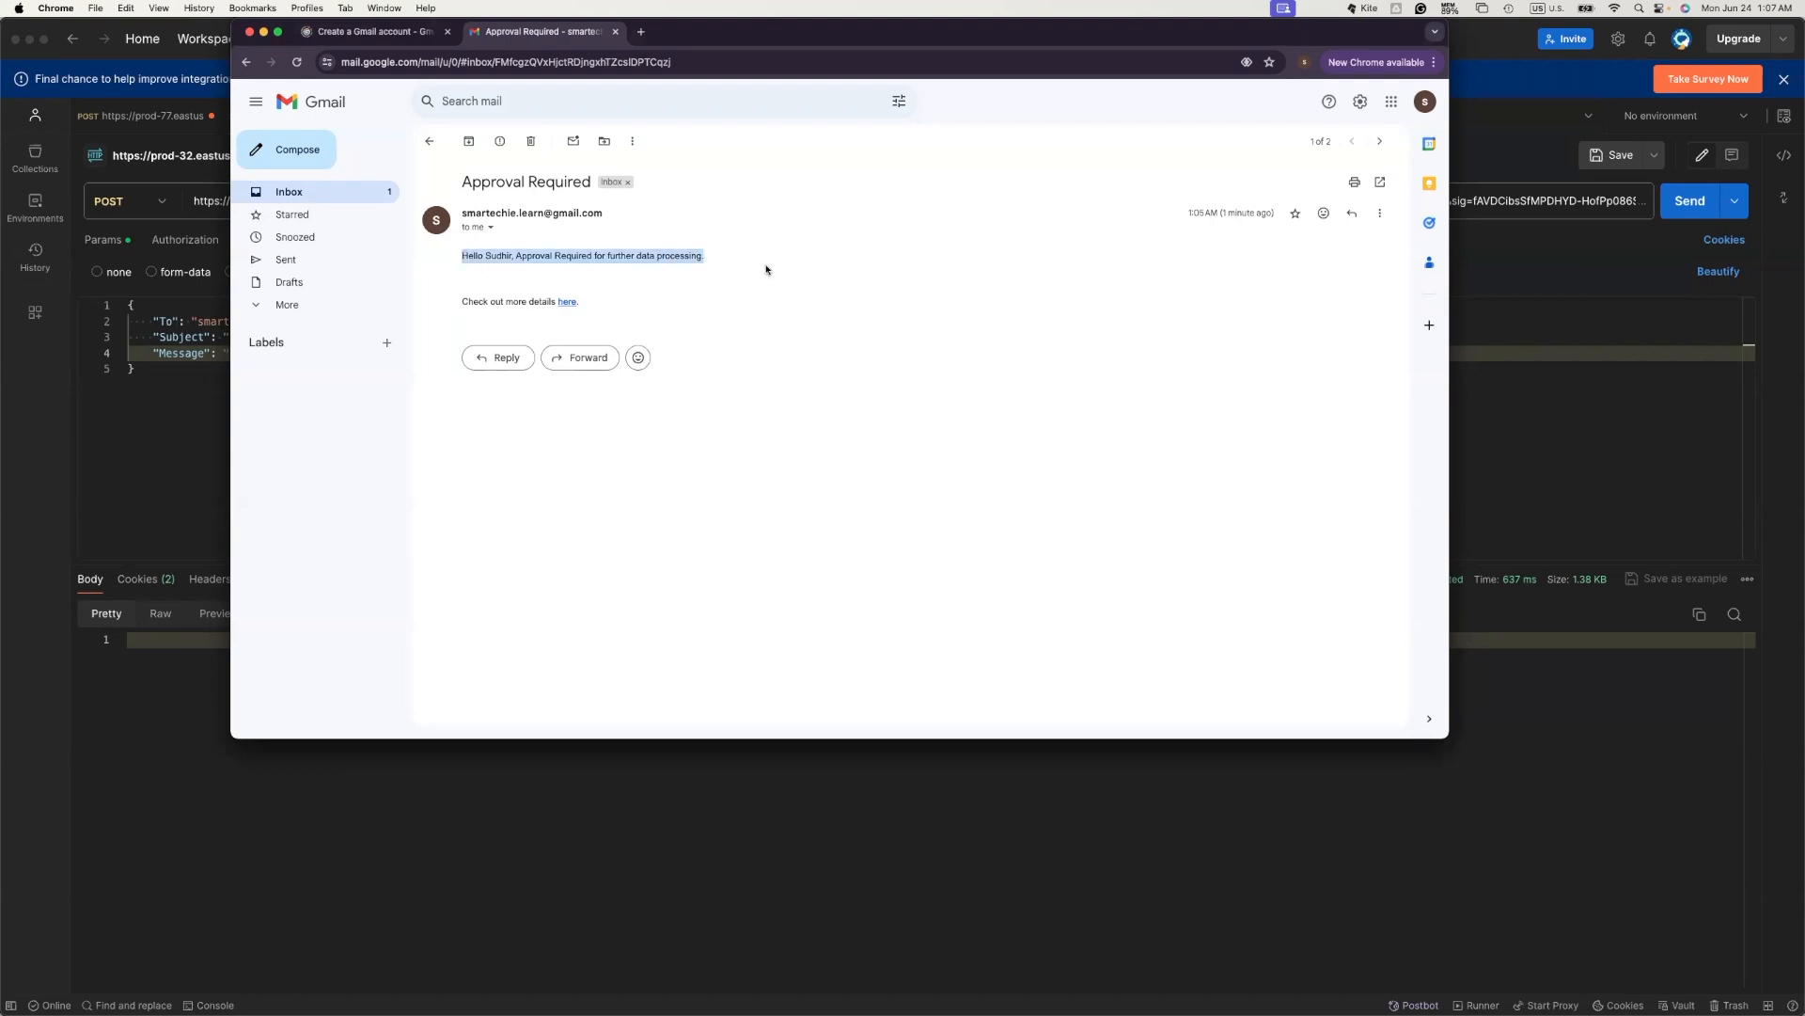
{"action": "left_click", "coordinate": [714, 270]}
{"action": "left_click_drag", "start_coordinate": [463, 302], "coordinate": [651, 308]}
{"action": "left_click", "coordinate": [652, 309]}
{"action": "mouse_move", "coordinate": [463, 302]}
{"action": "left_mouse_down"}
{"action": "mouse_move", "coordinate": [616, 307]}
{"action": "mouse_move", "coordinate": [457, 305]}
{"action": "left_mouse_up"}
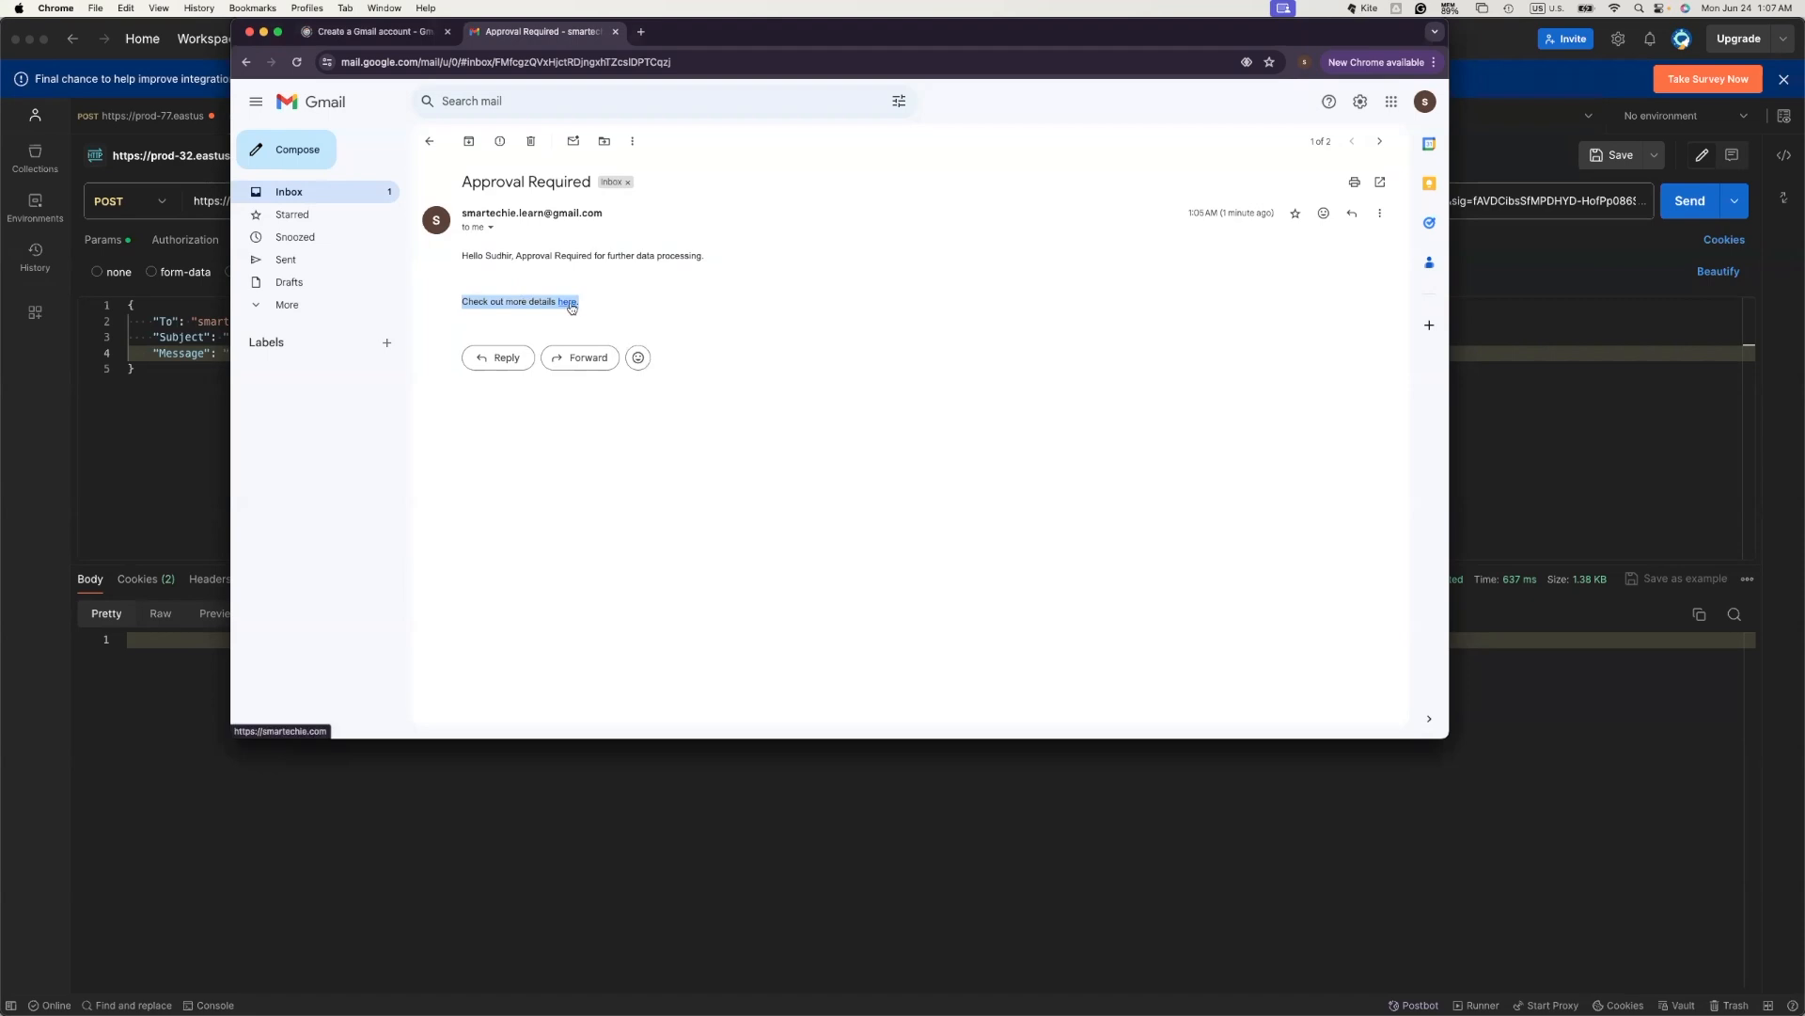
{"action": "left_click", "coordinate": [569, 304]}
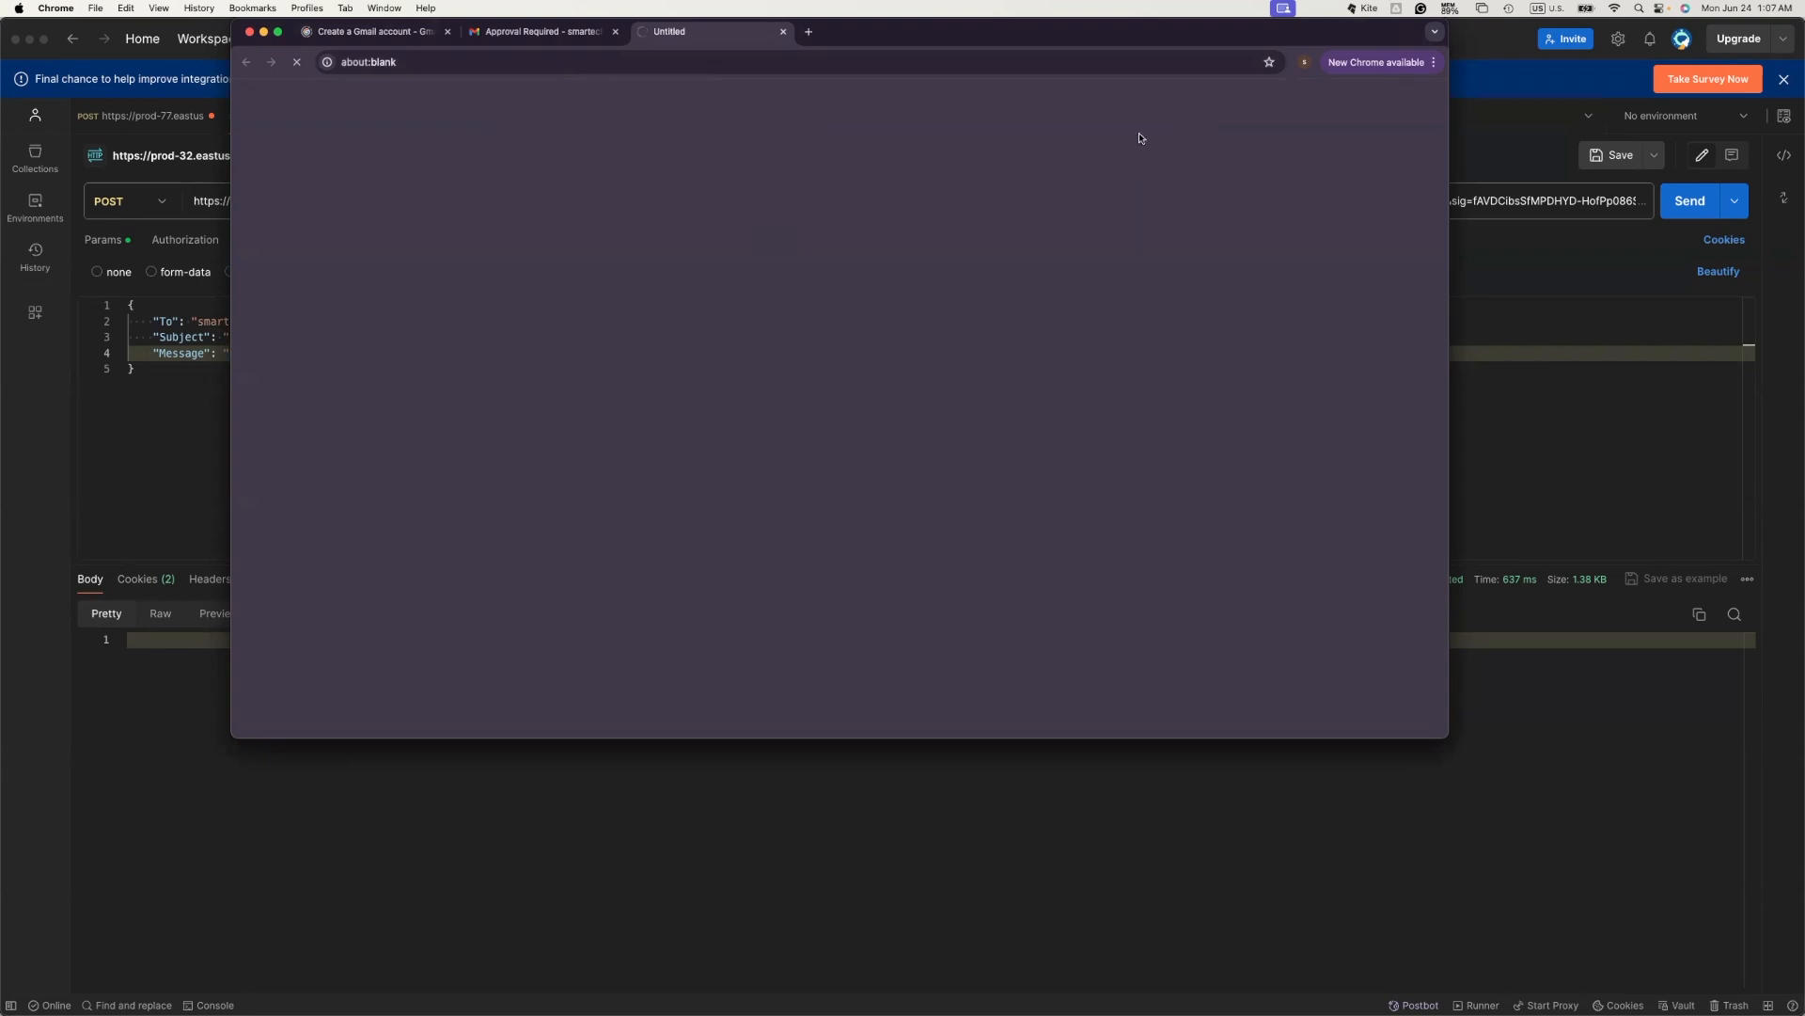
- Check the Smartechie Cloud page the link opened, then go back to the email
{"action": "left_click", "coordinate": [541, 31]}
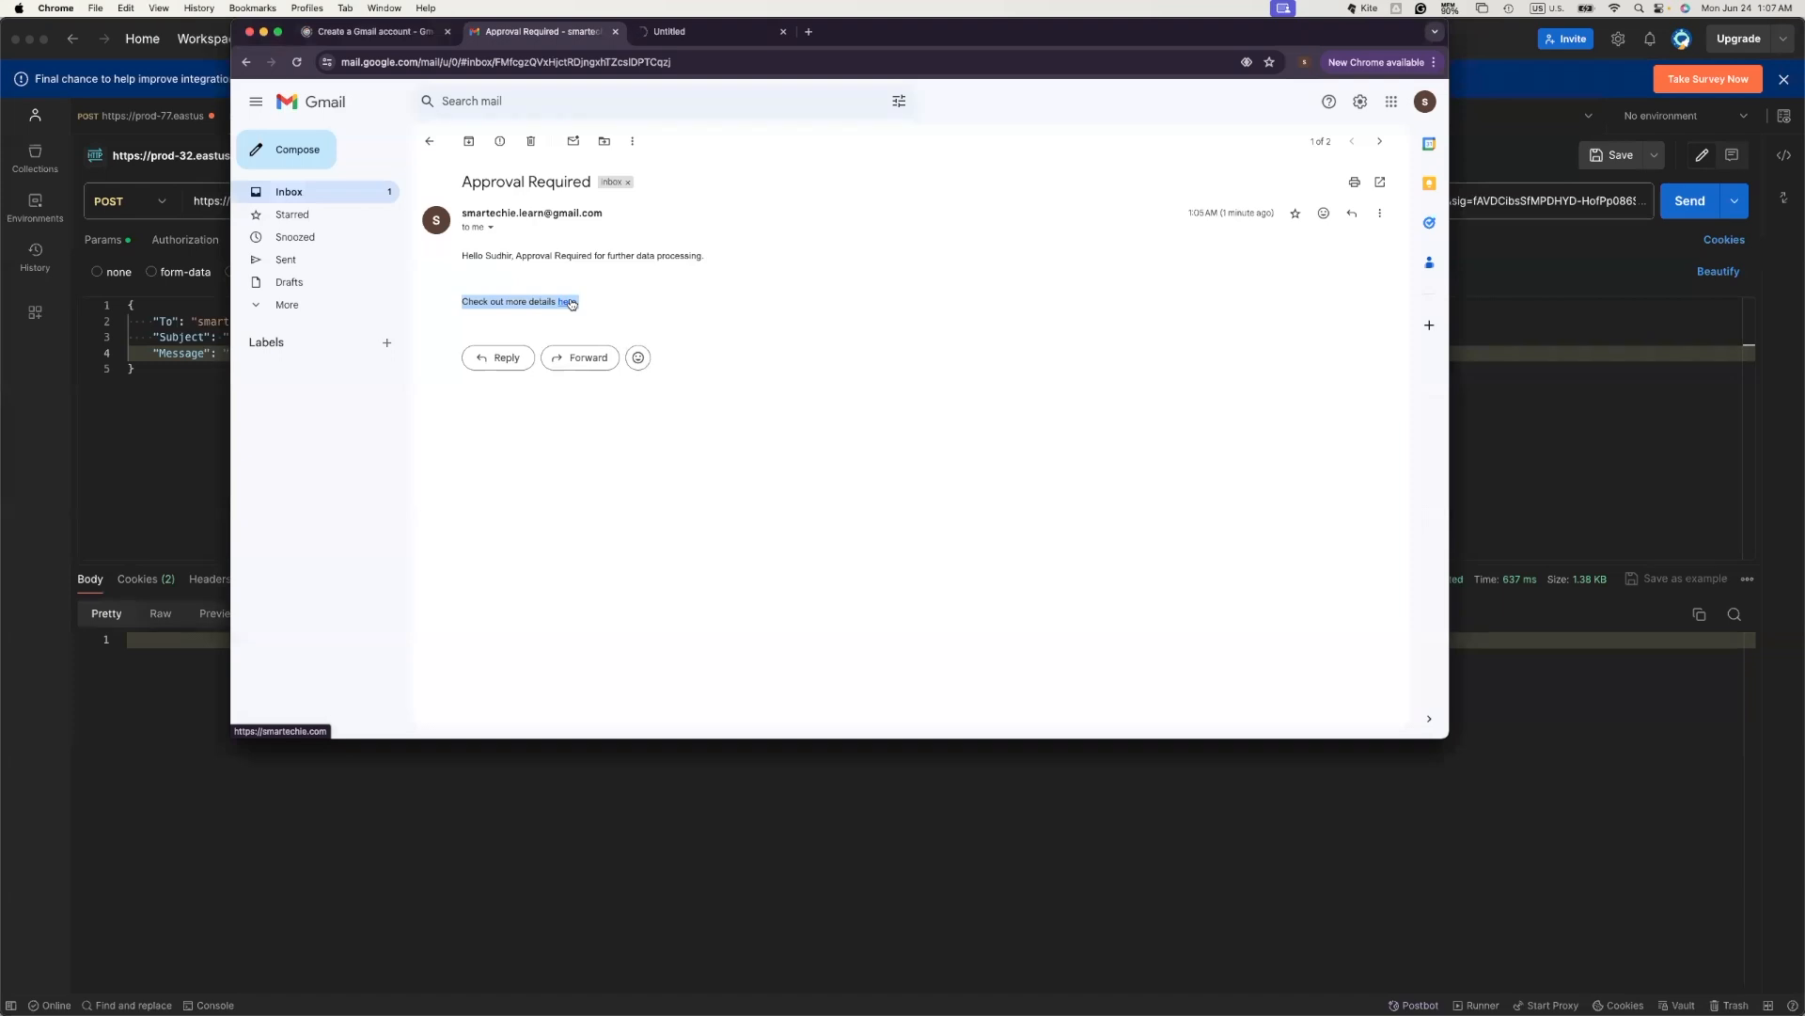
{"action": "left_click", "coordinate": [707, 33]}
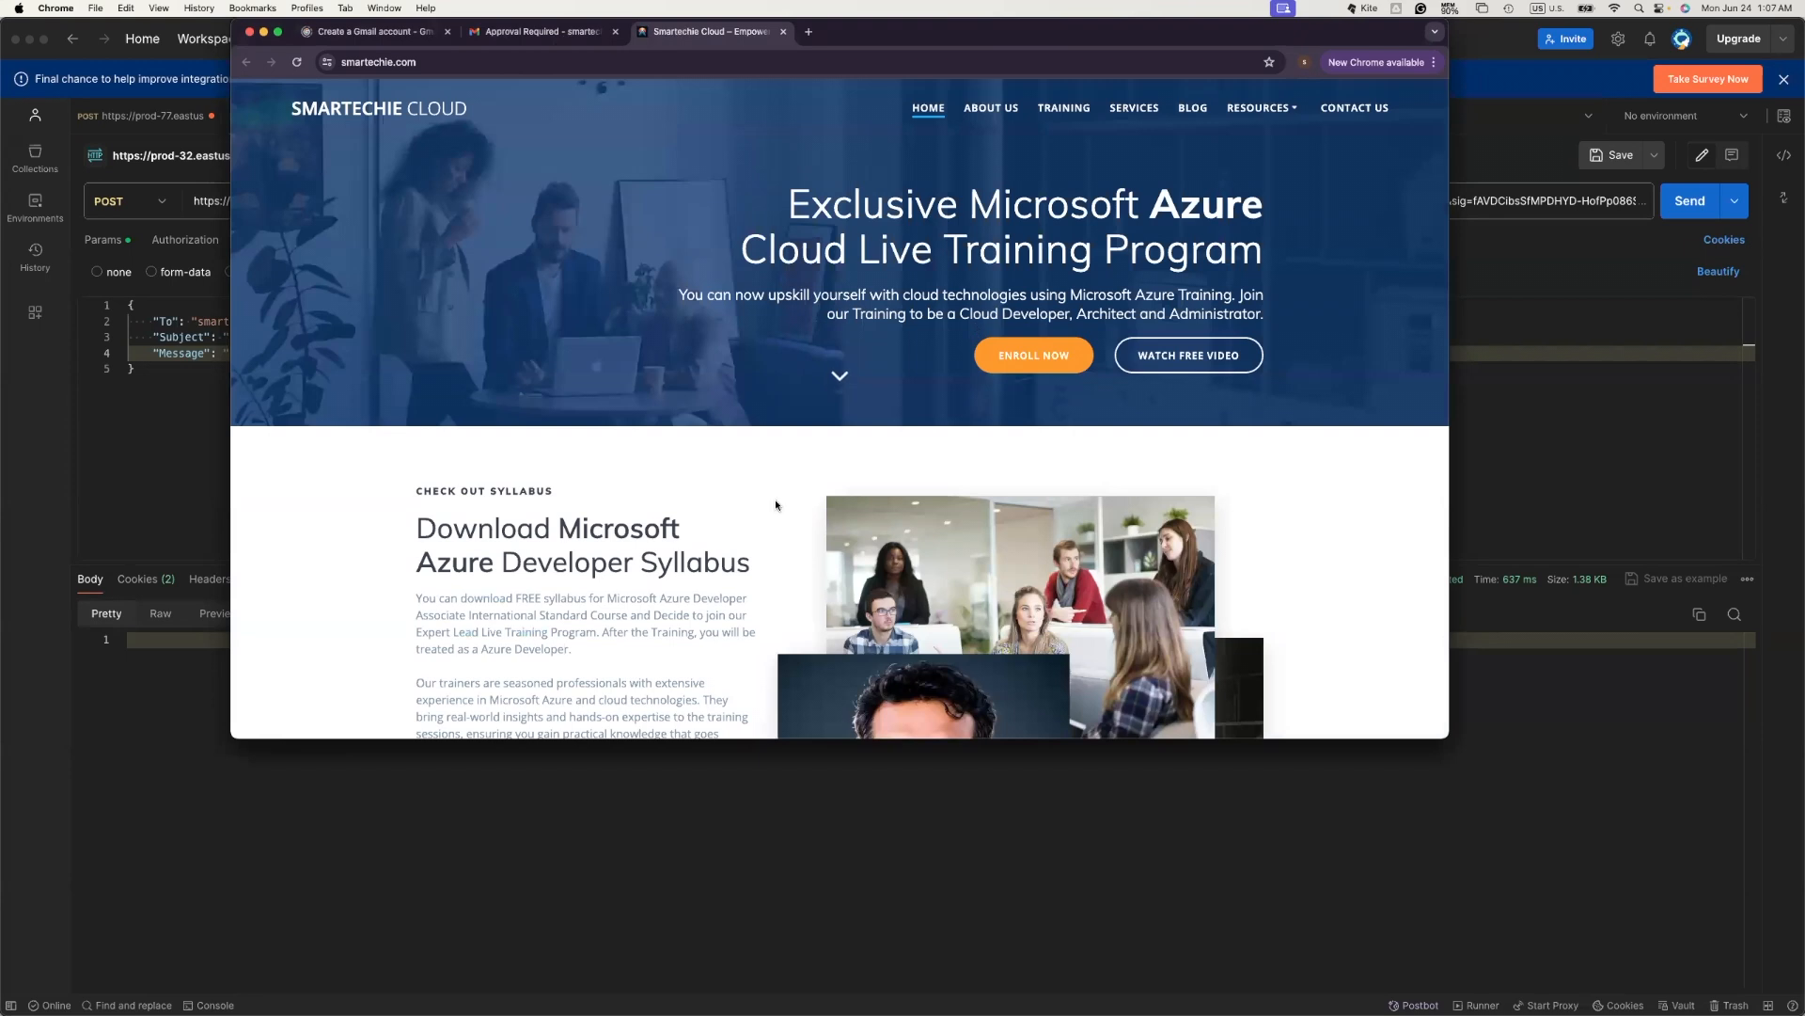
{"action": "left_click", "coordinate": [527, 35]}
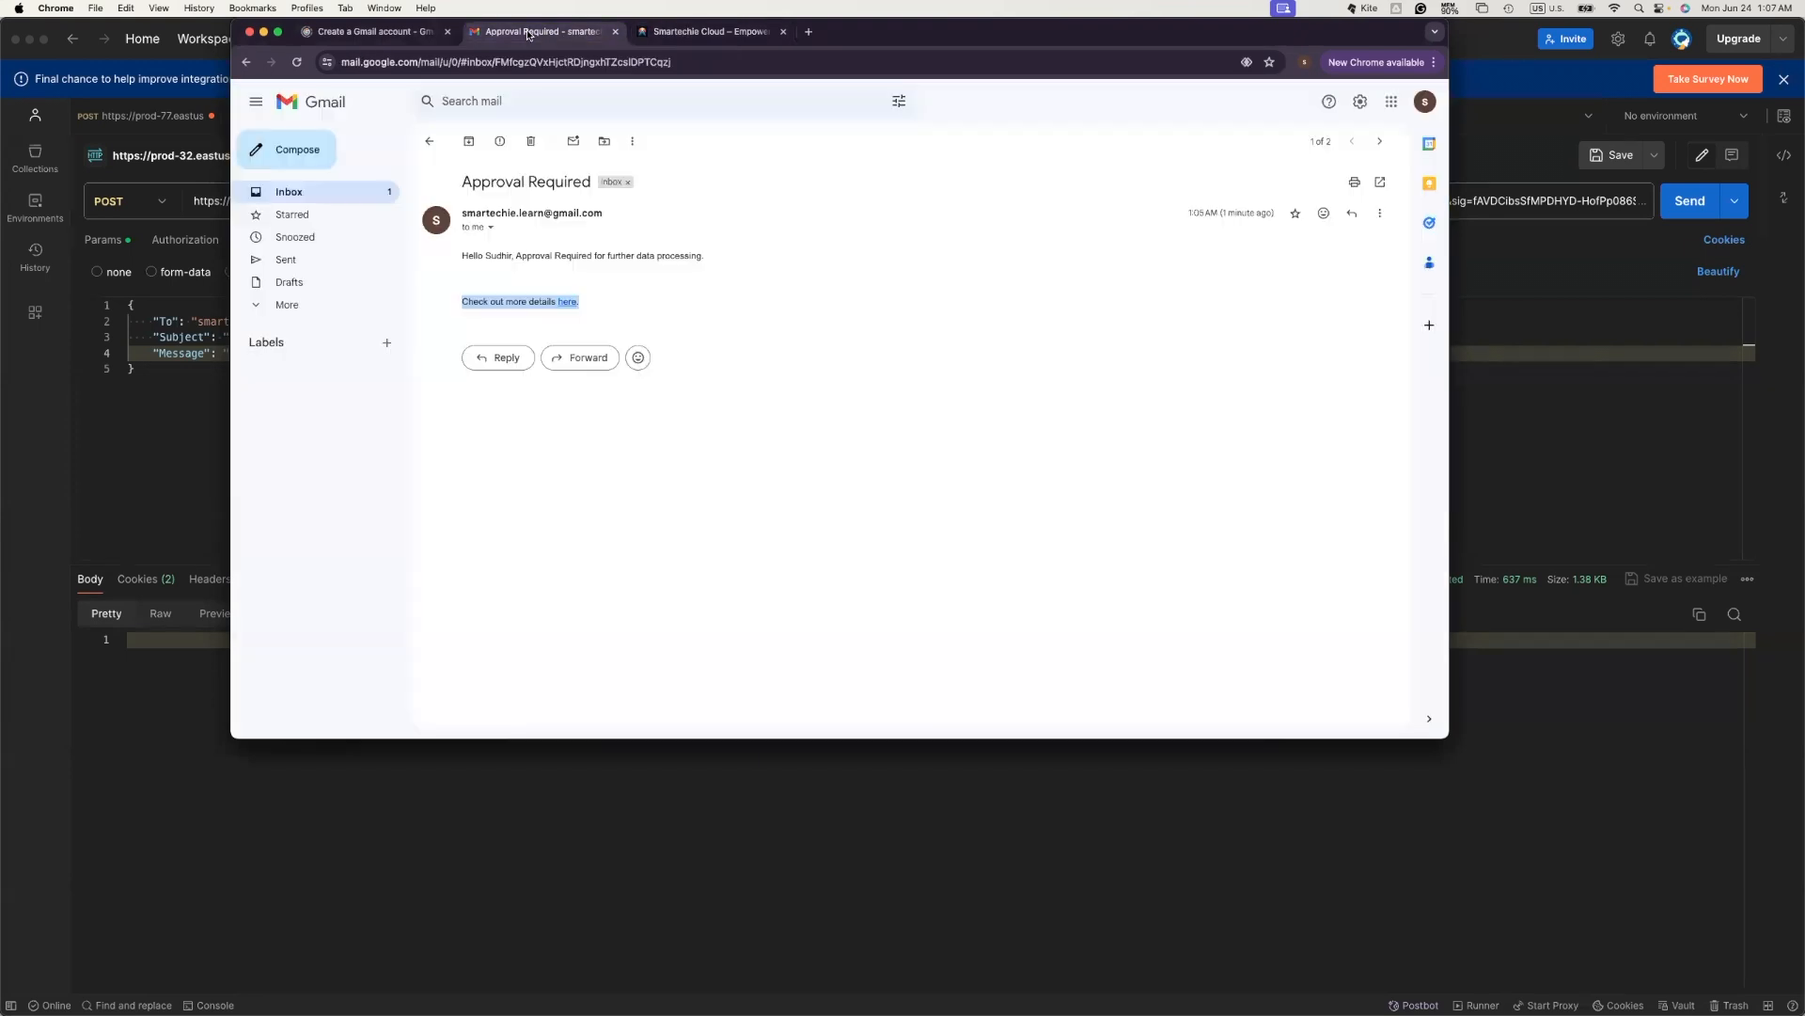
- Re-examine the email's first body line, then return to Postman's Message value
{"action": "mouse_move", "coordinate": [462, 255]}
{"action": "left_mouse_down"}
{"action": "mouse_move", "coordinate": [713, 258]}
{"action": "mouse_move", "coordinate": [460, 256]}
{"action": "left_mouse_up"}
{"action": "left_click", "coordinate": [737, 264]}
{"action": "left_click", "coordinate": [737, 264]}
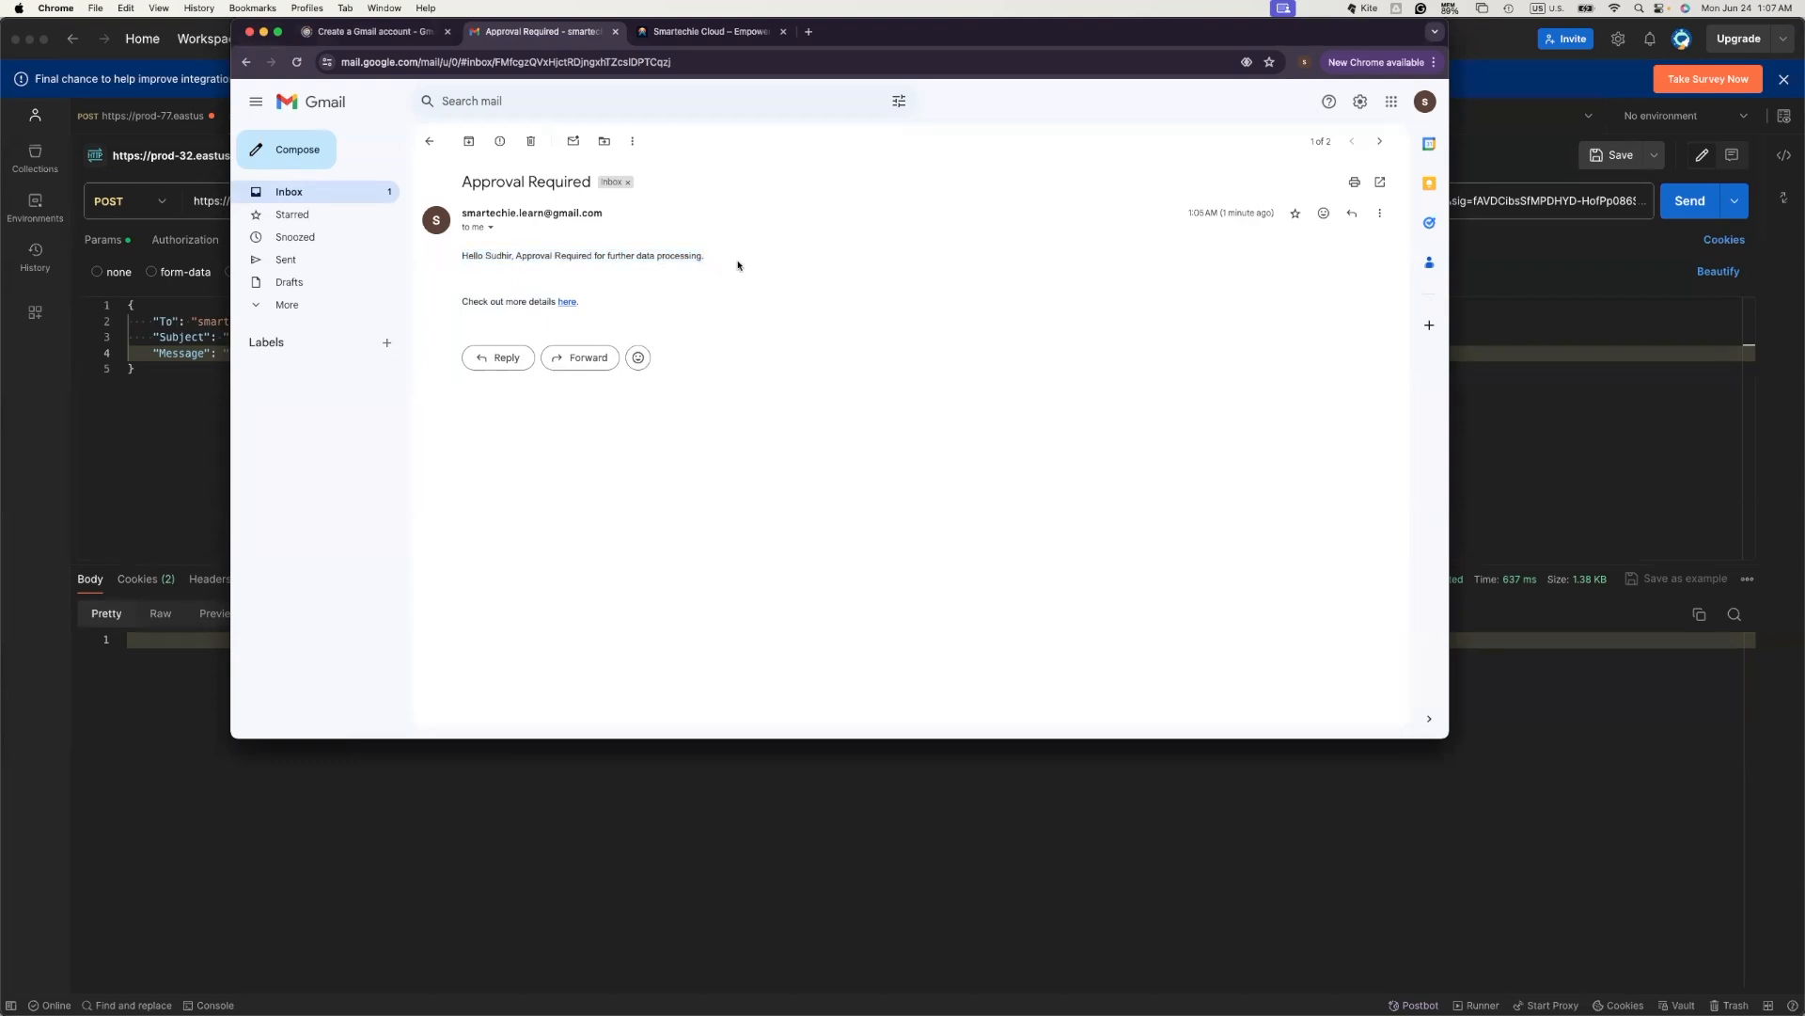
{"action": "left_click_drag", "start_coordinate": [463, 256], "coordinate": [434, 210]}
{"action": "left_click", "coordinate": [733, 252]}
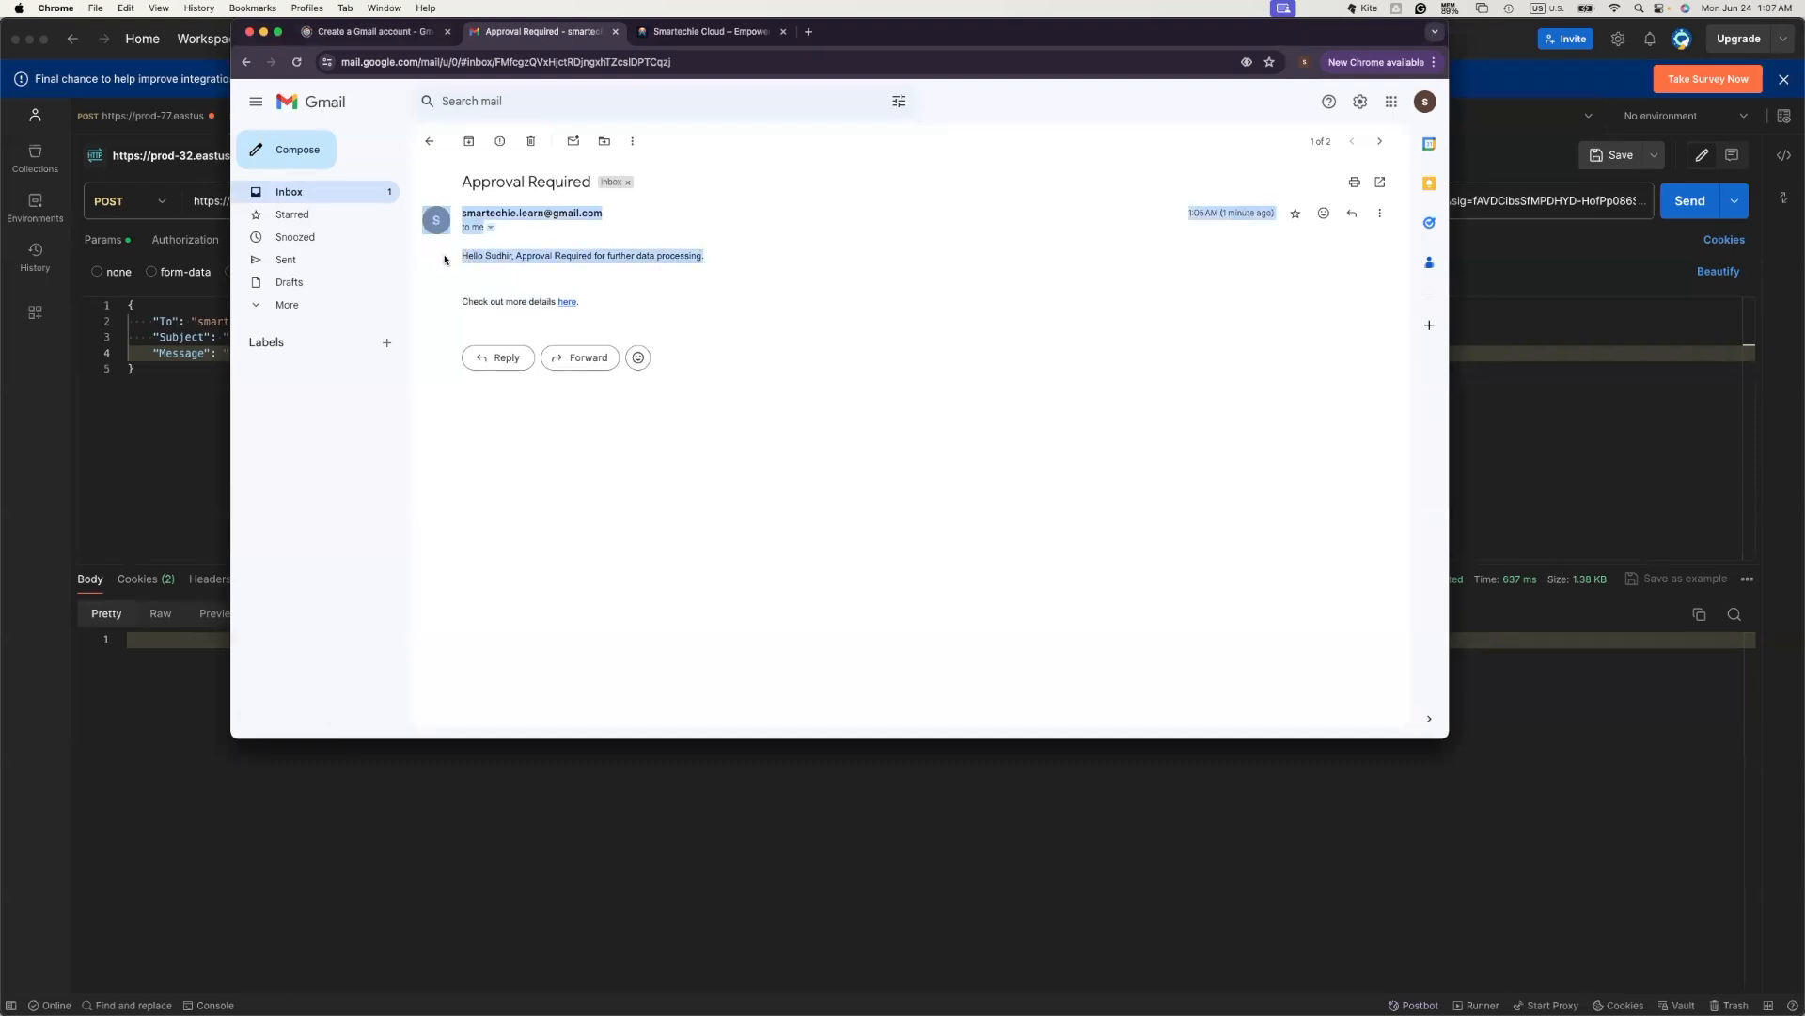
{"action": "left_click", "coordinate": [52, 472]}
{"action": "left_click", "coordinate": [403, 352]}
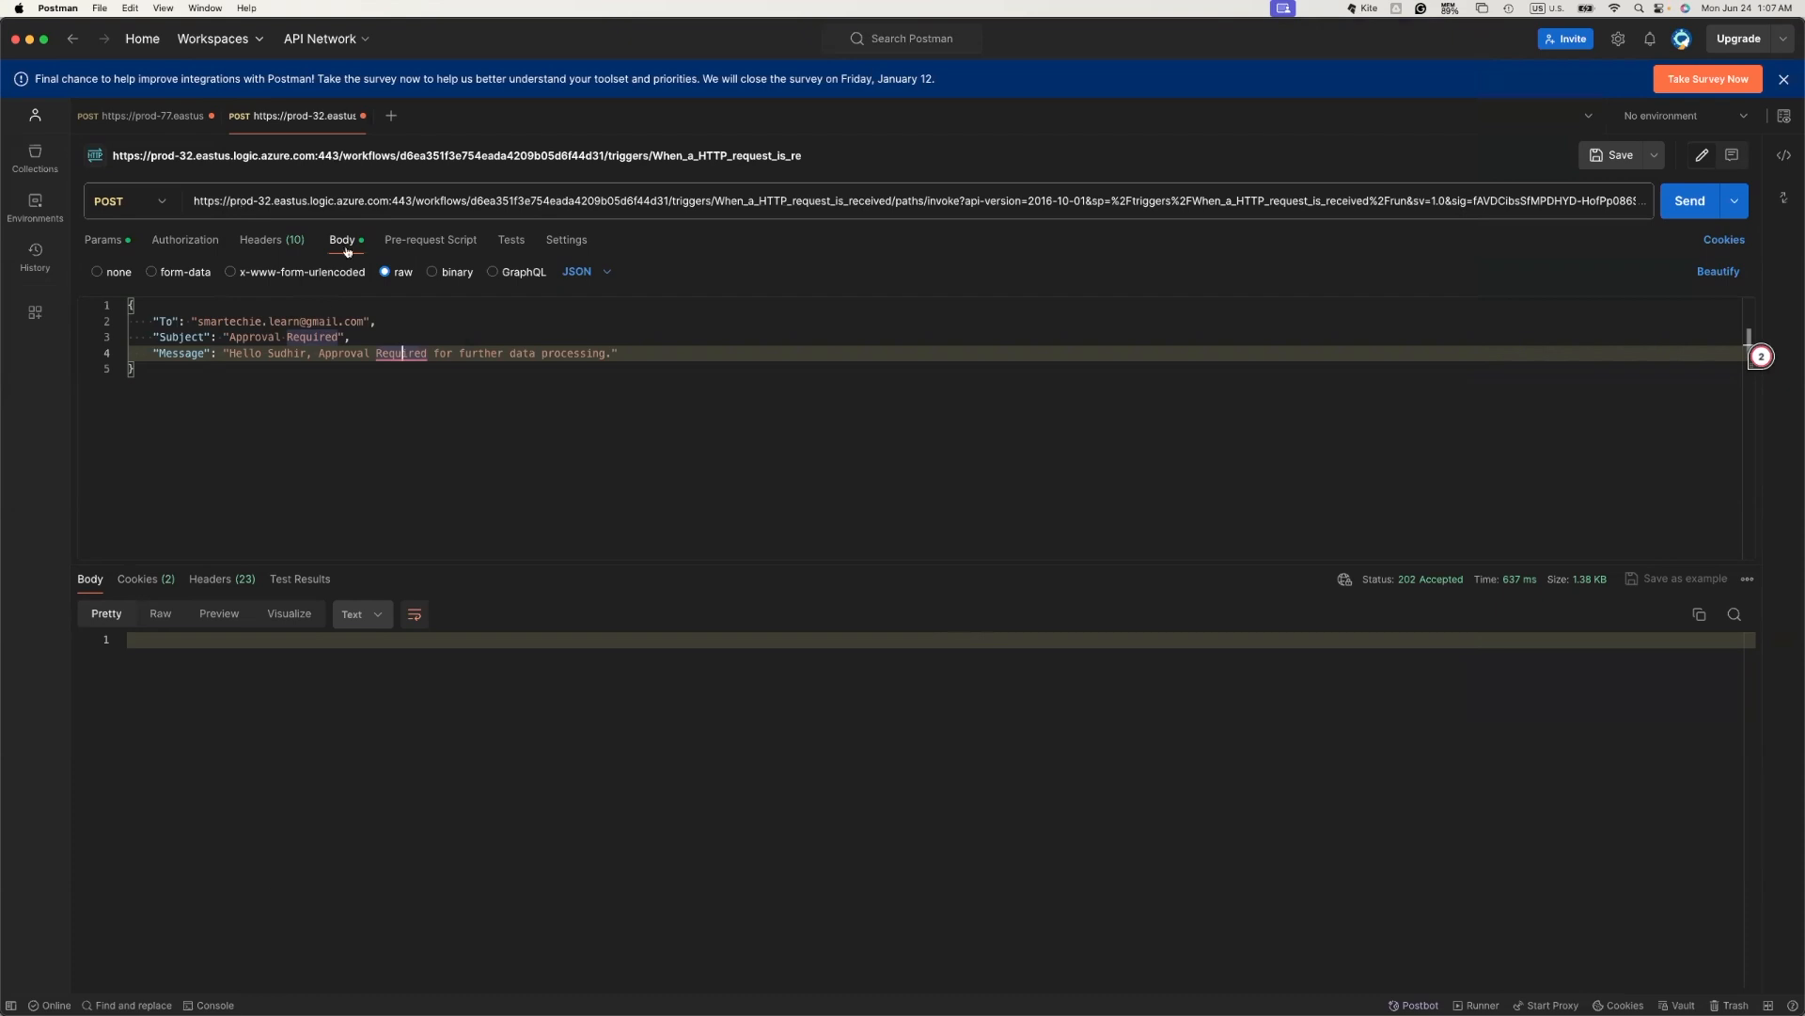
- Insert '<br/>' before 'Approval' in the Message and resend the request
{"action": "left_click", "coordinate": [318, 353]}
{"action": "type", "text": "<>"}
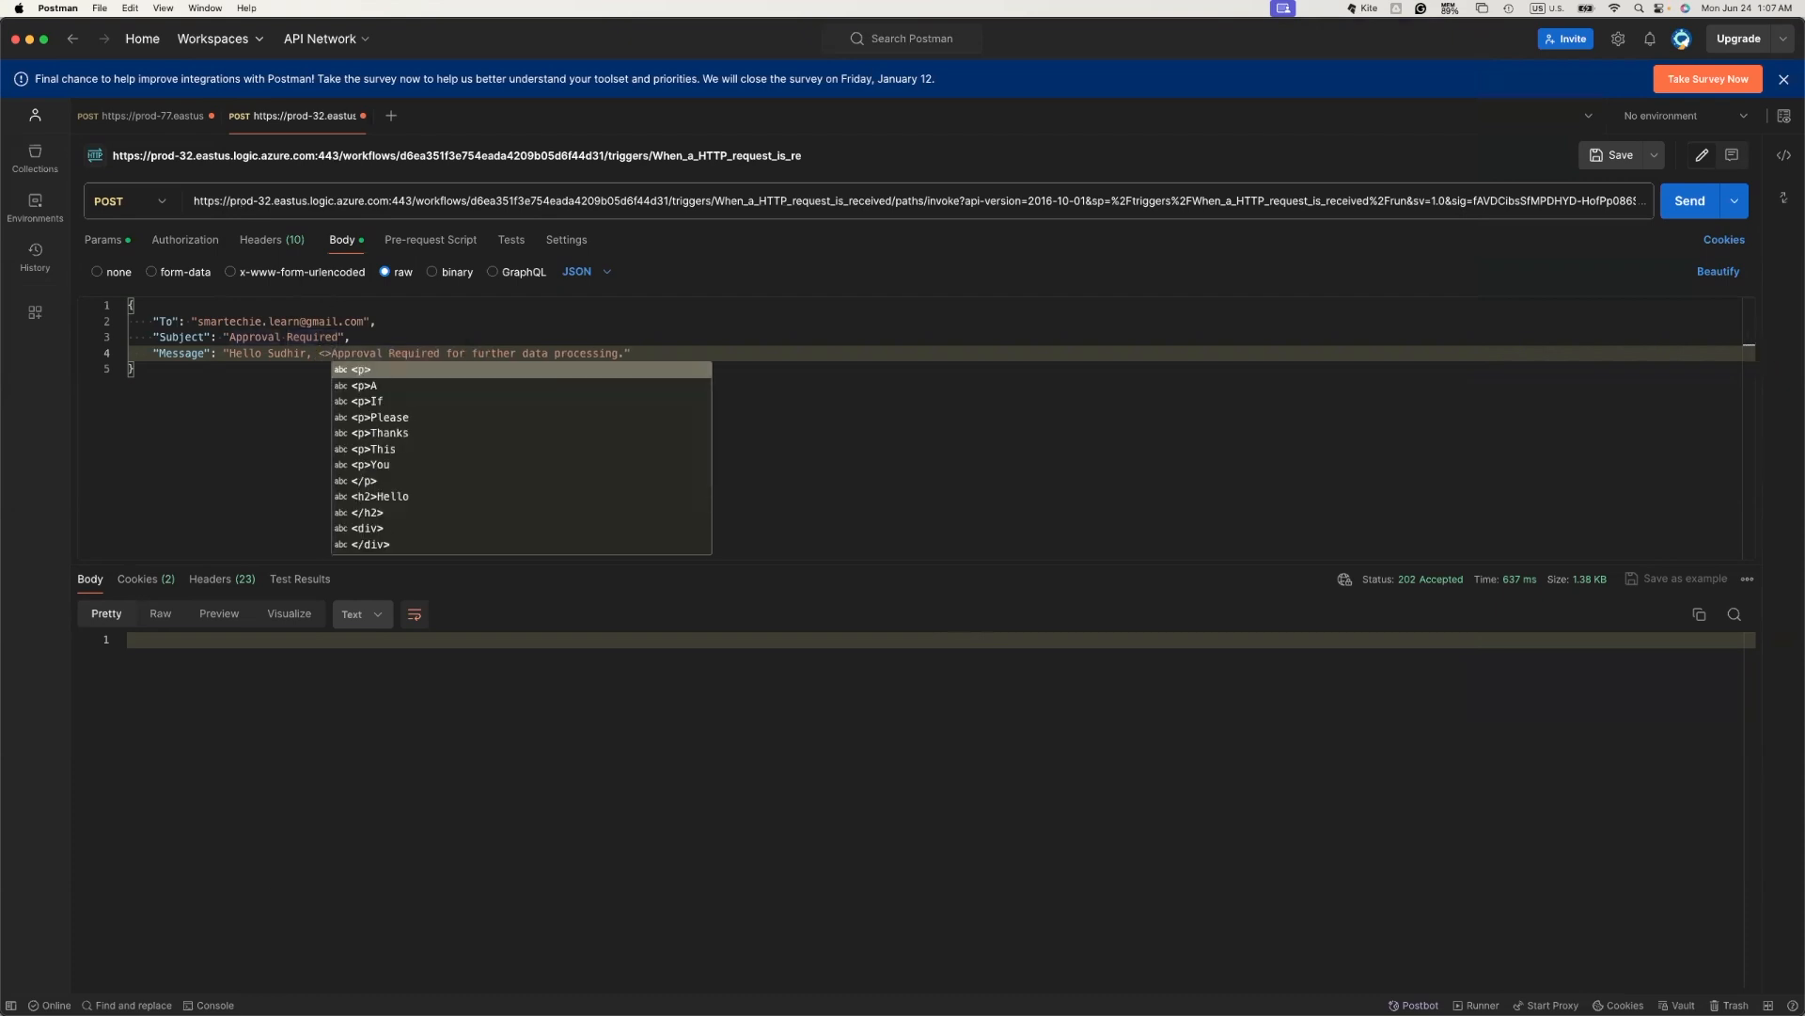
{"action": "key", "text": "BackSpace"}
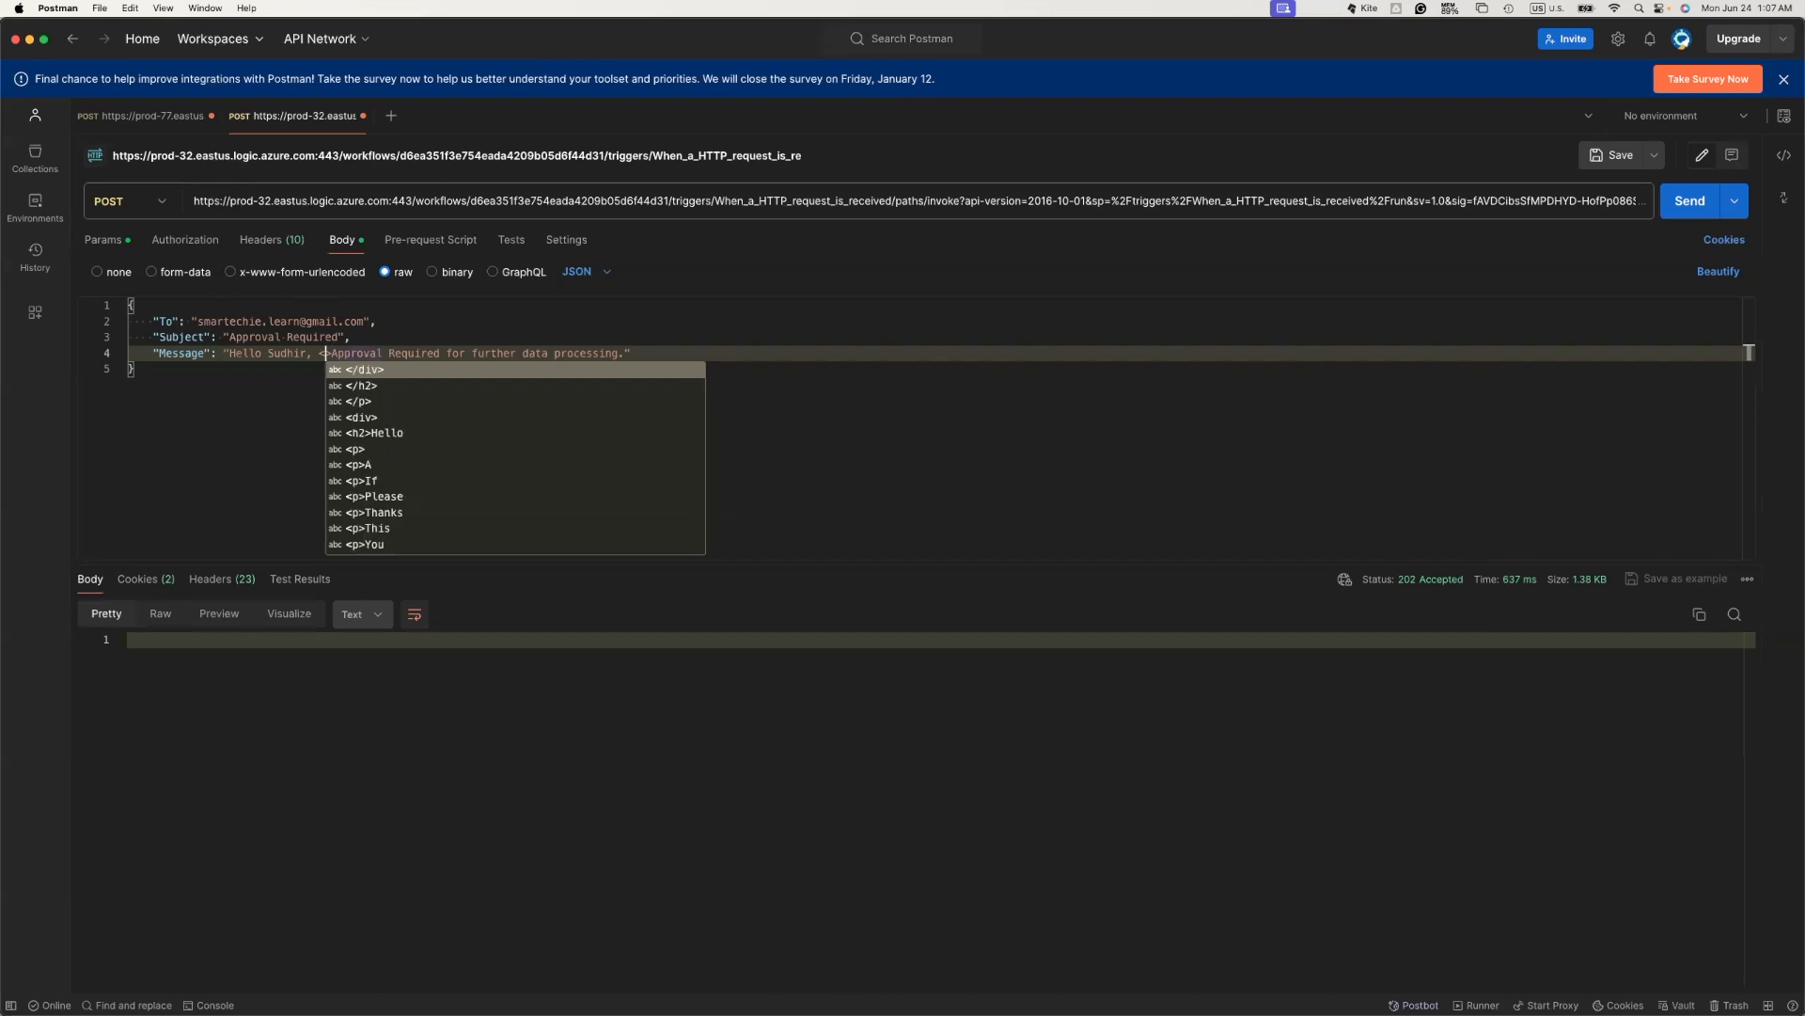
{"action": "type", "text": "br/>"}
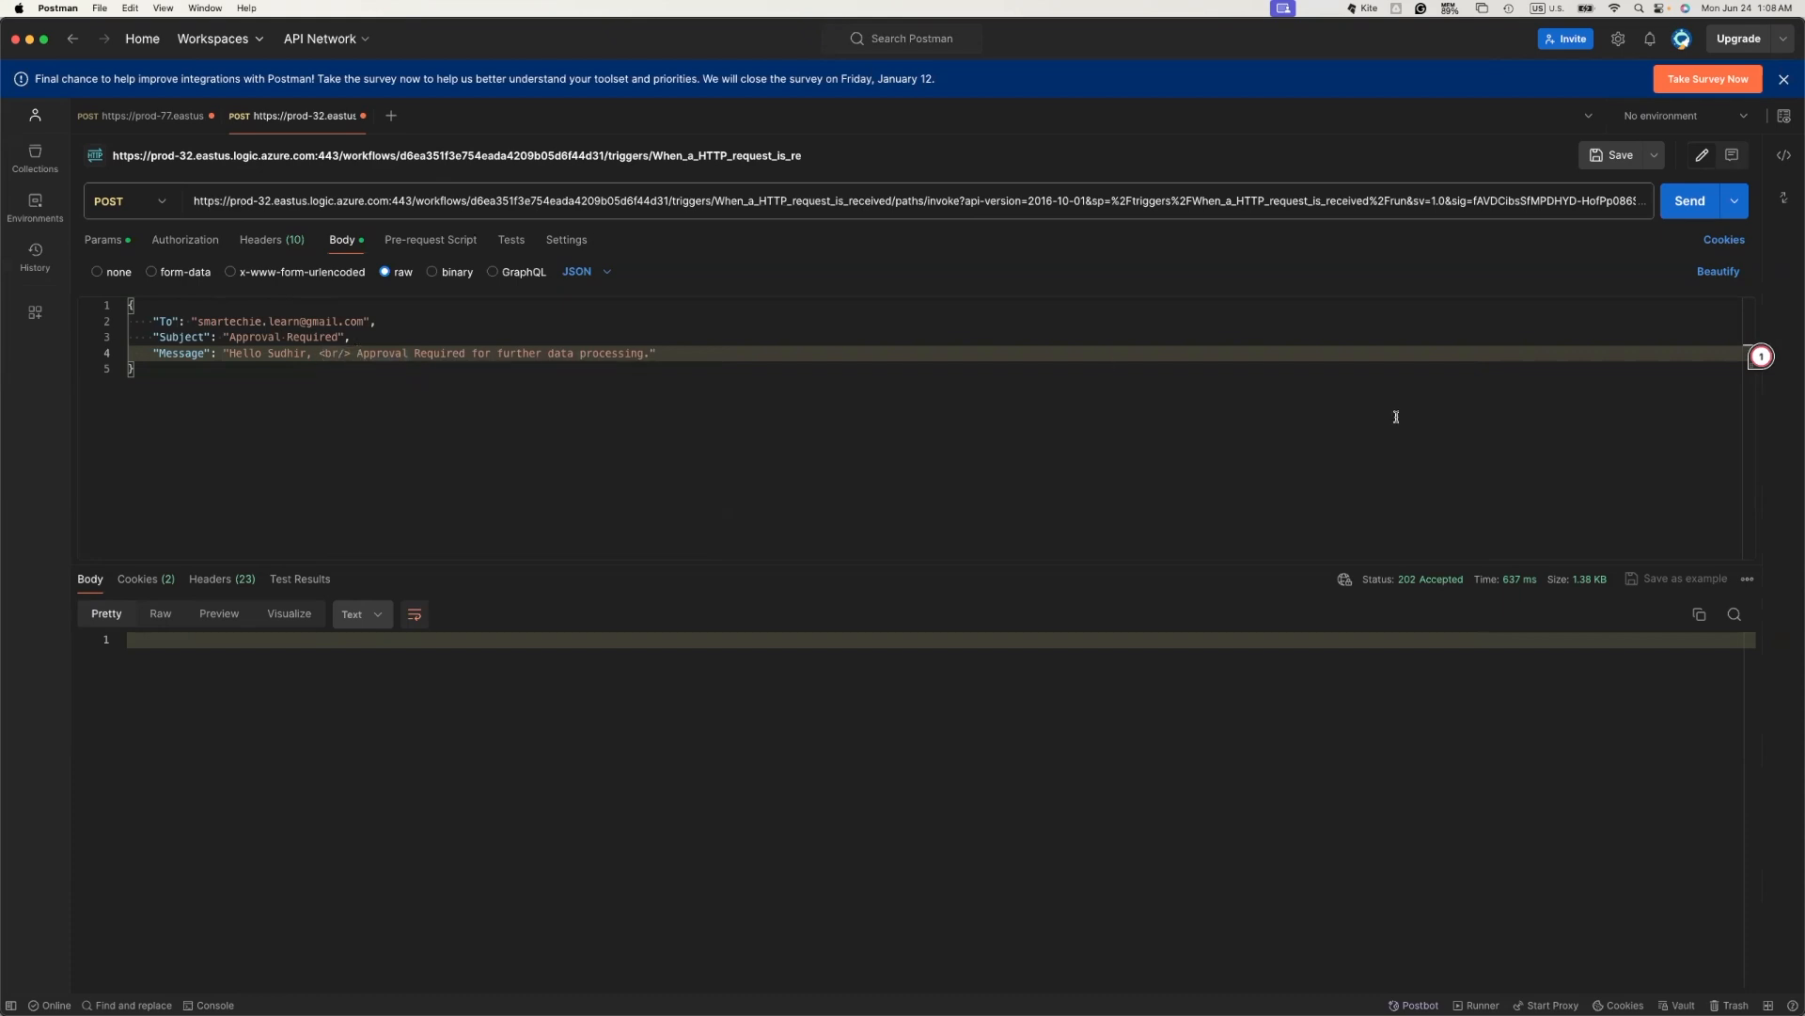
{"action": "left_click", "coordinate": [1690, 201]}
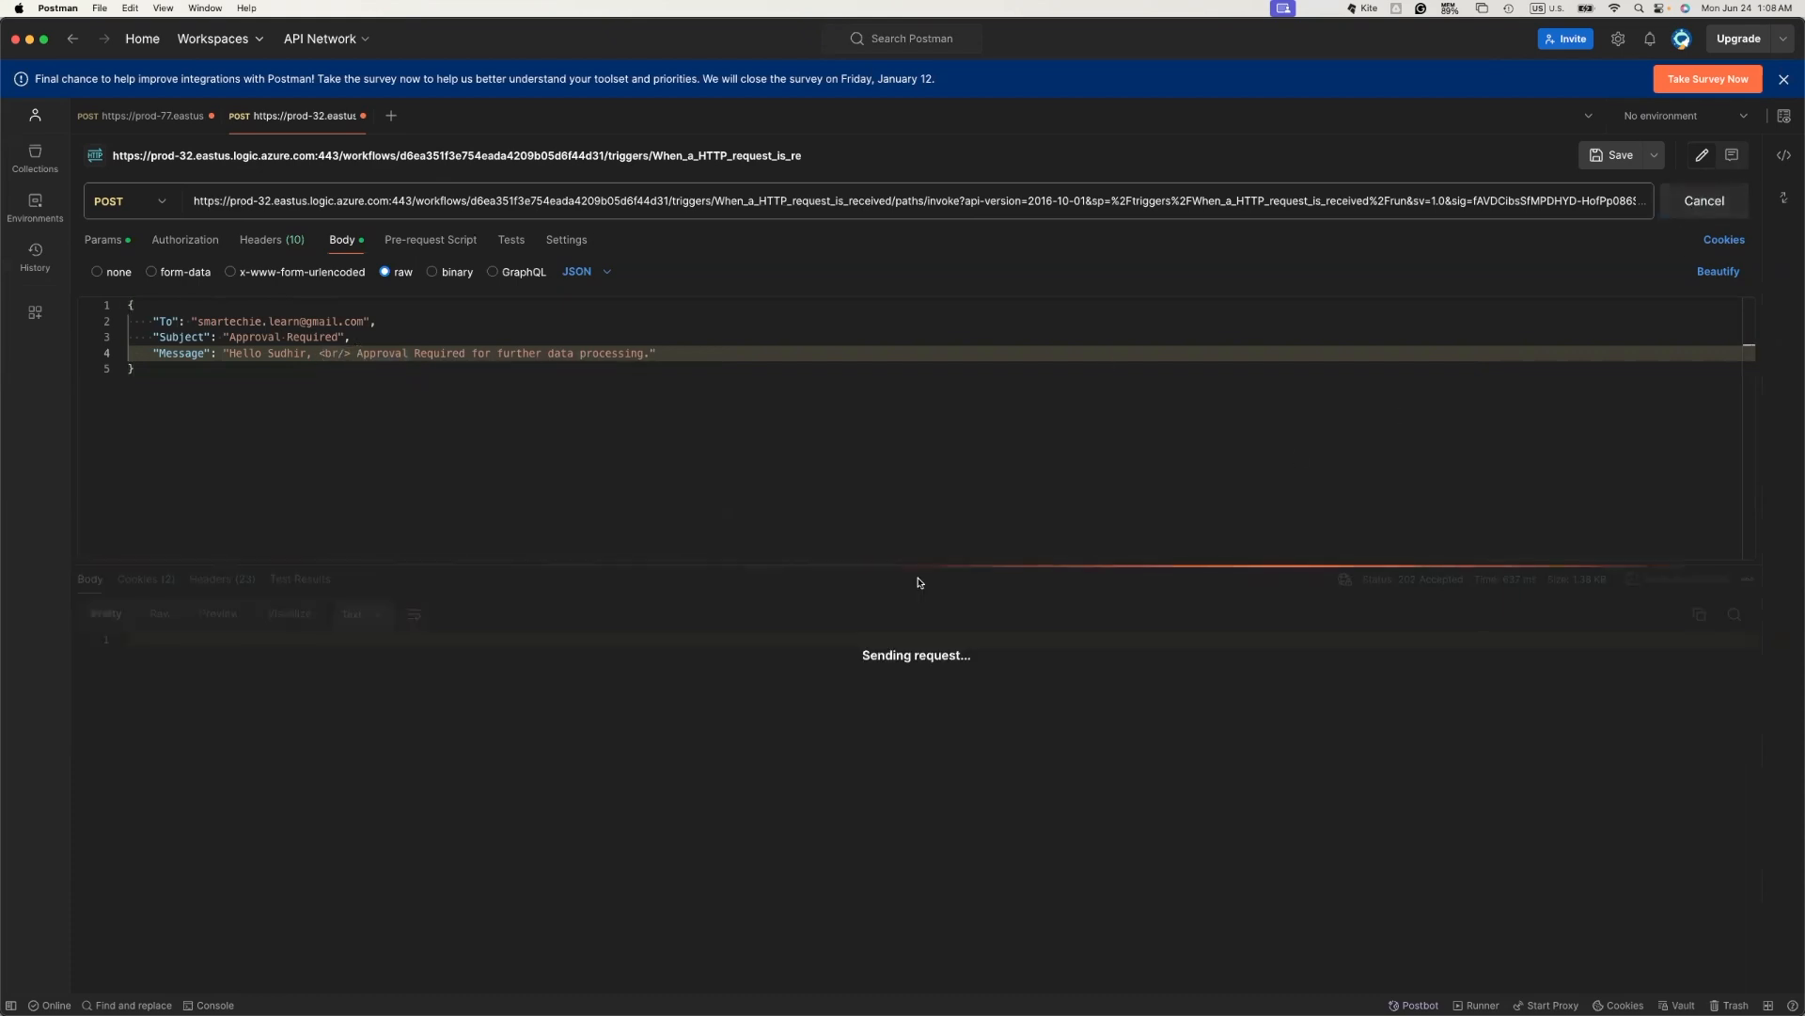
{"action": "key", "text": "super+Tab"}
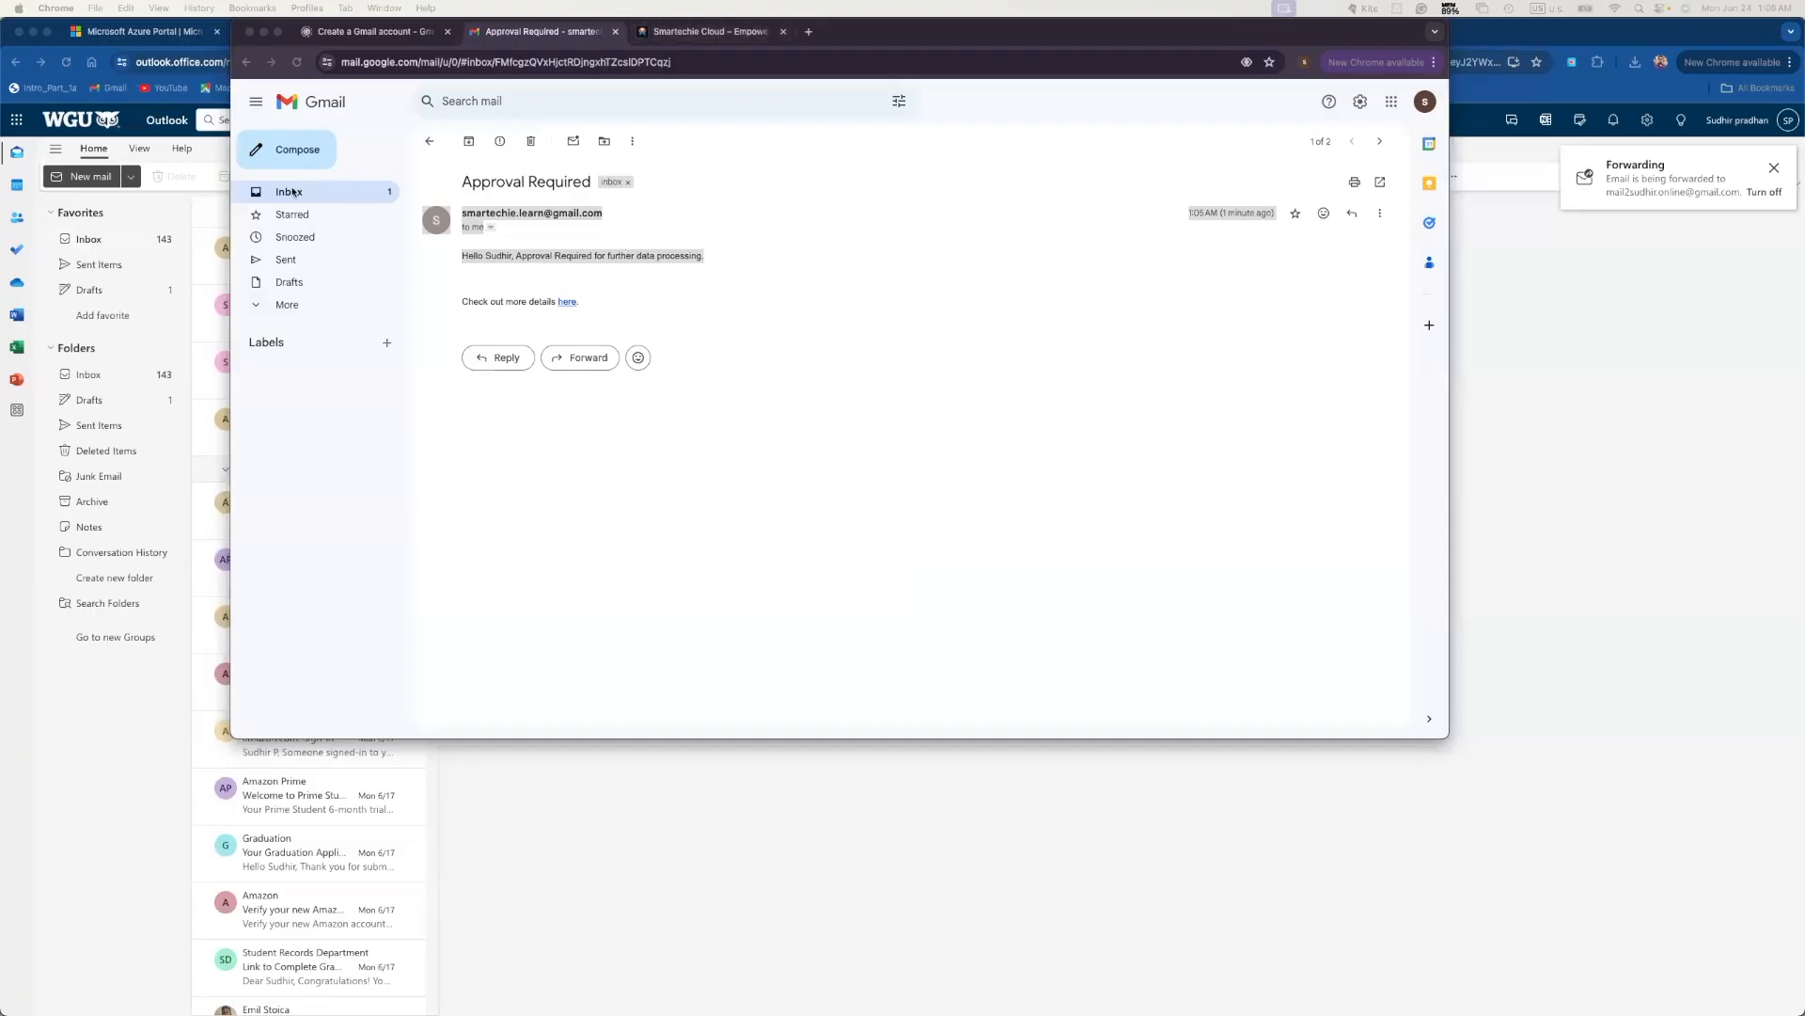
- Refresh the Gmail inbox and open the newest 1:08 AM Approval Required email
{"action": "left_click", "coordinate": [382, 190]}
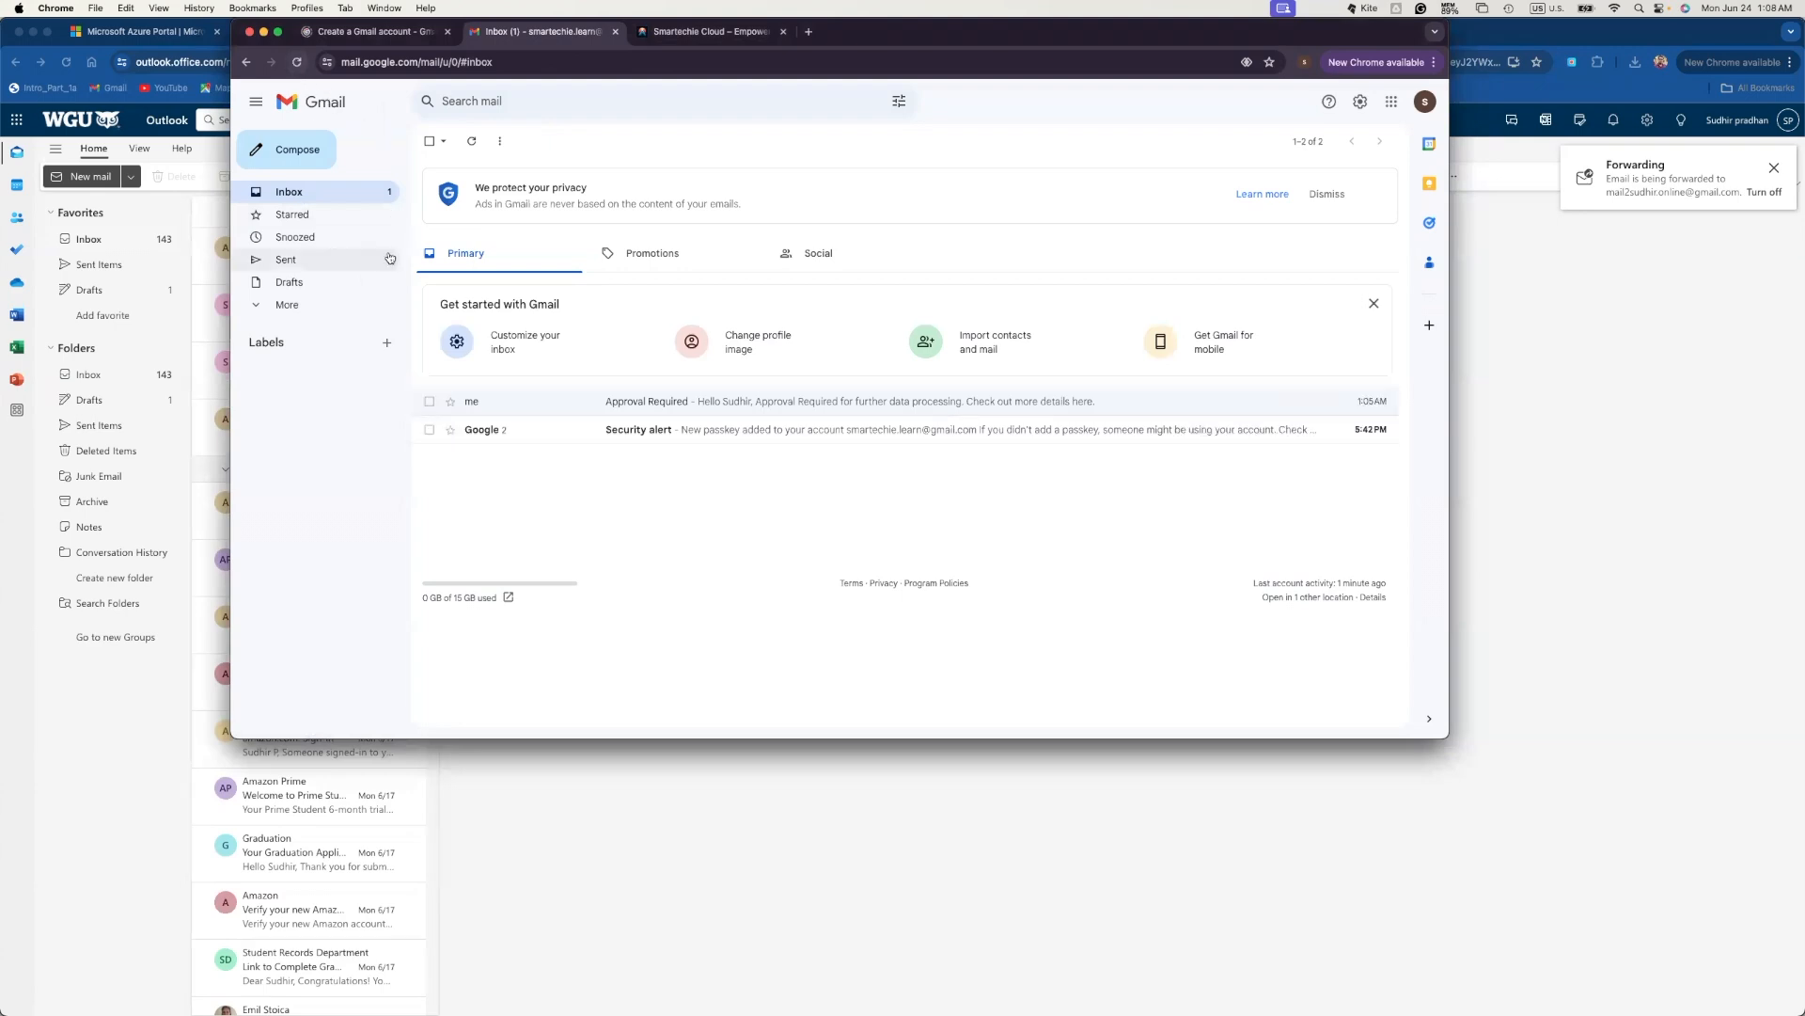
{"action": "left_click", "coordinate": [471, 143]}
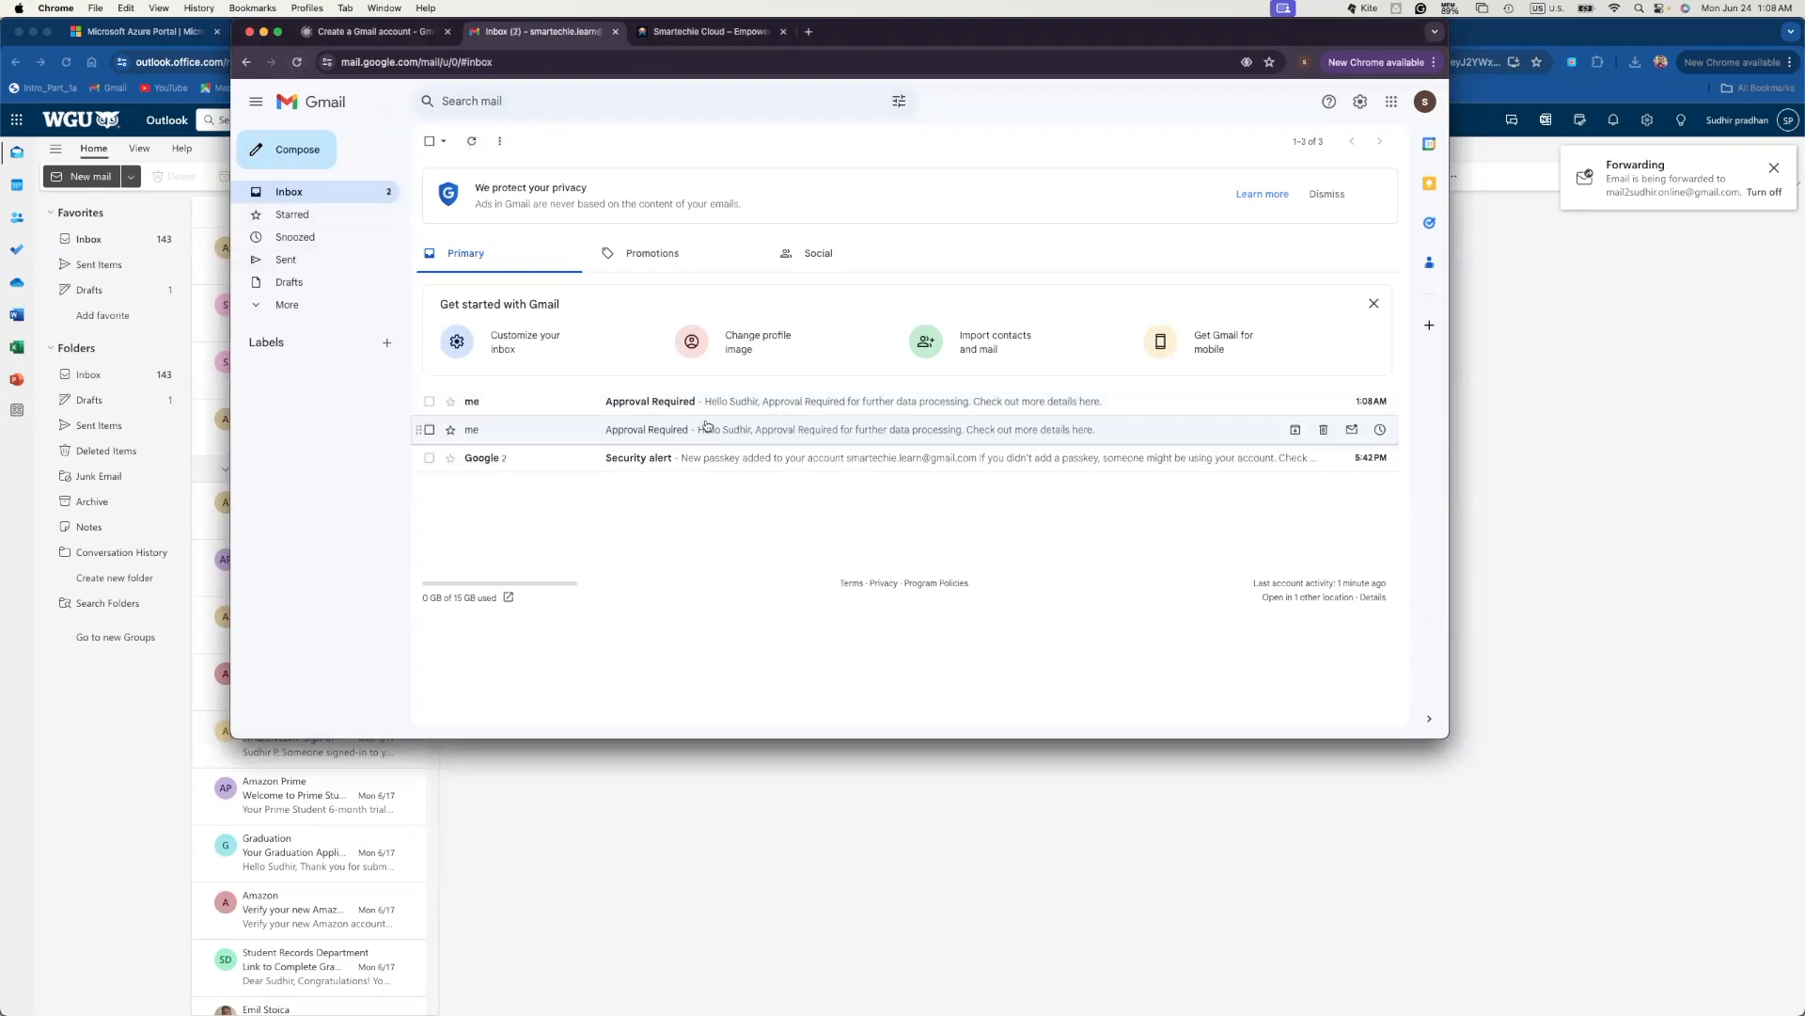
{"action": "left_click", "coordinate": [677, 405]}
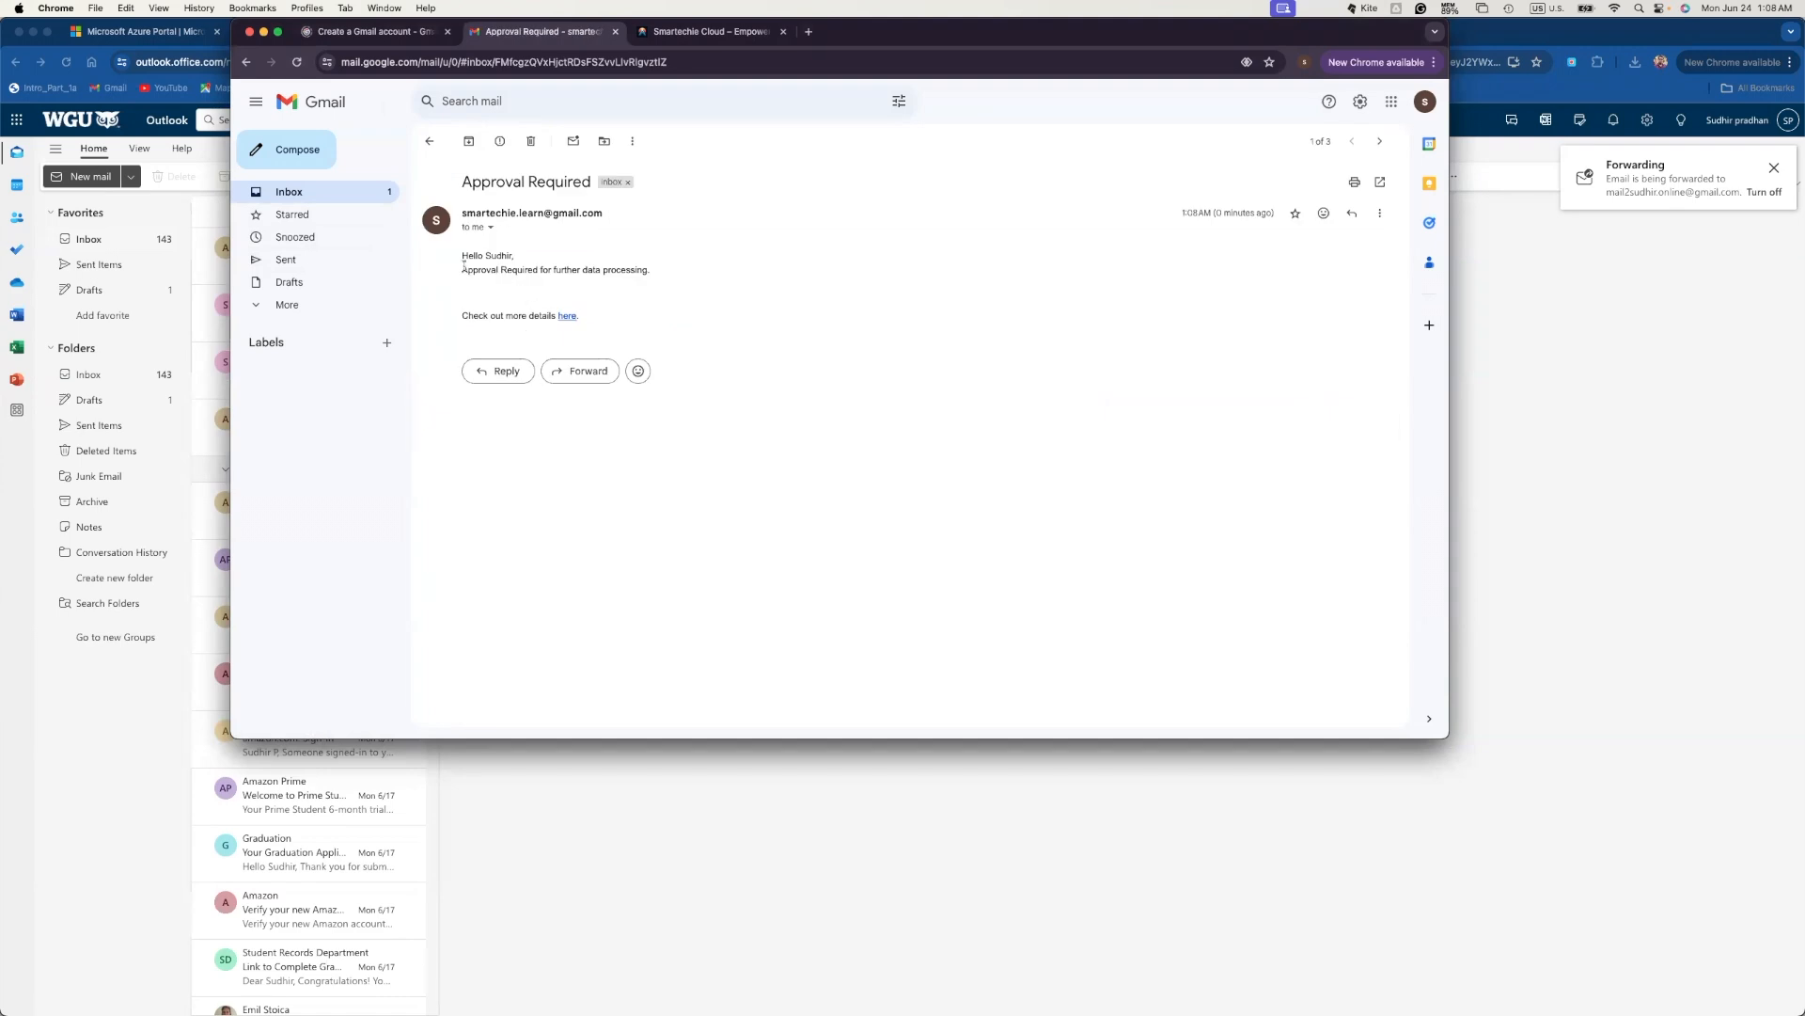
- Confirm the greeting and approval sentence now appear on separate lines
{"action": "left_click_drag", "start_coordinate": [516, 260], "coordinate": [515, 280]}
{"action": "left_click", "coordinate": [607, 278]}
{"action": "left_click_drag", "start_coordinate": [651, 274], "coordinate": [515, 258]}
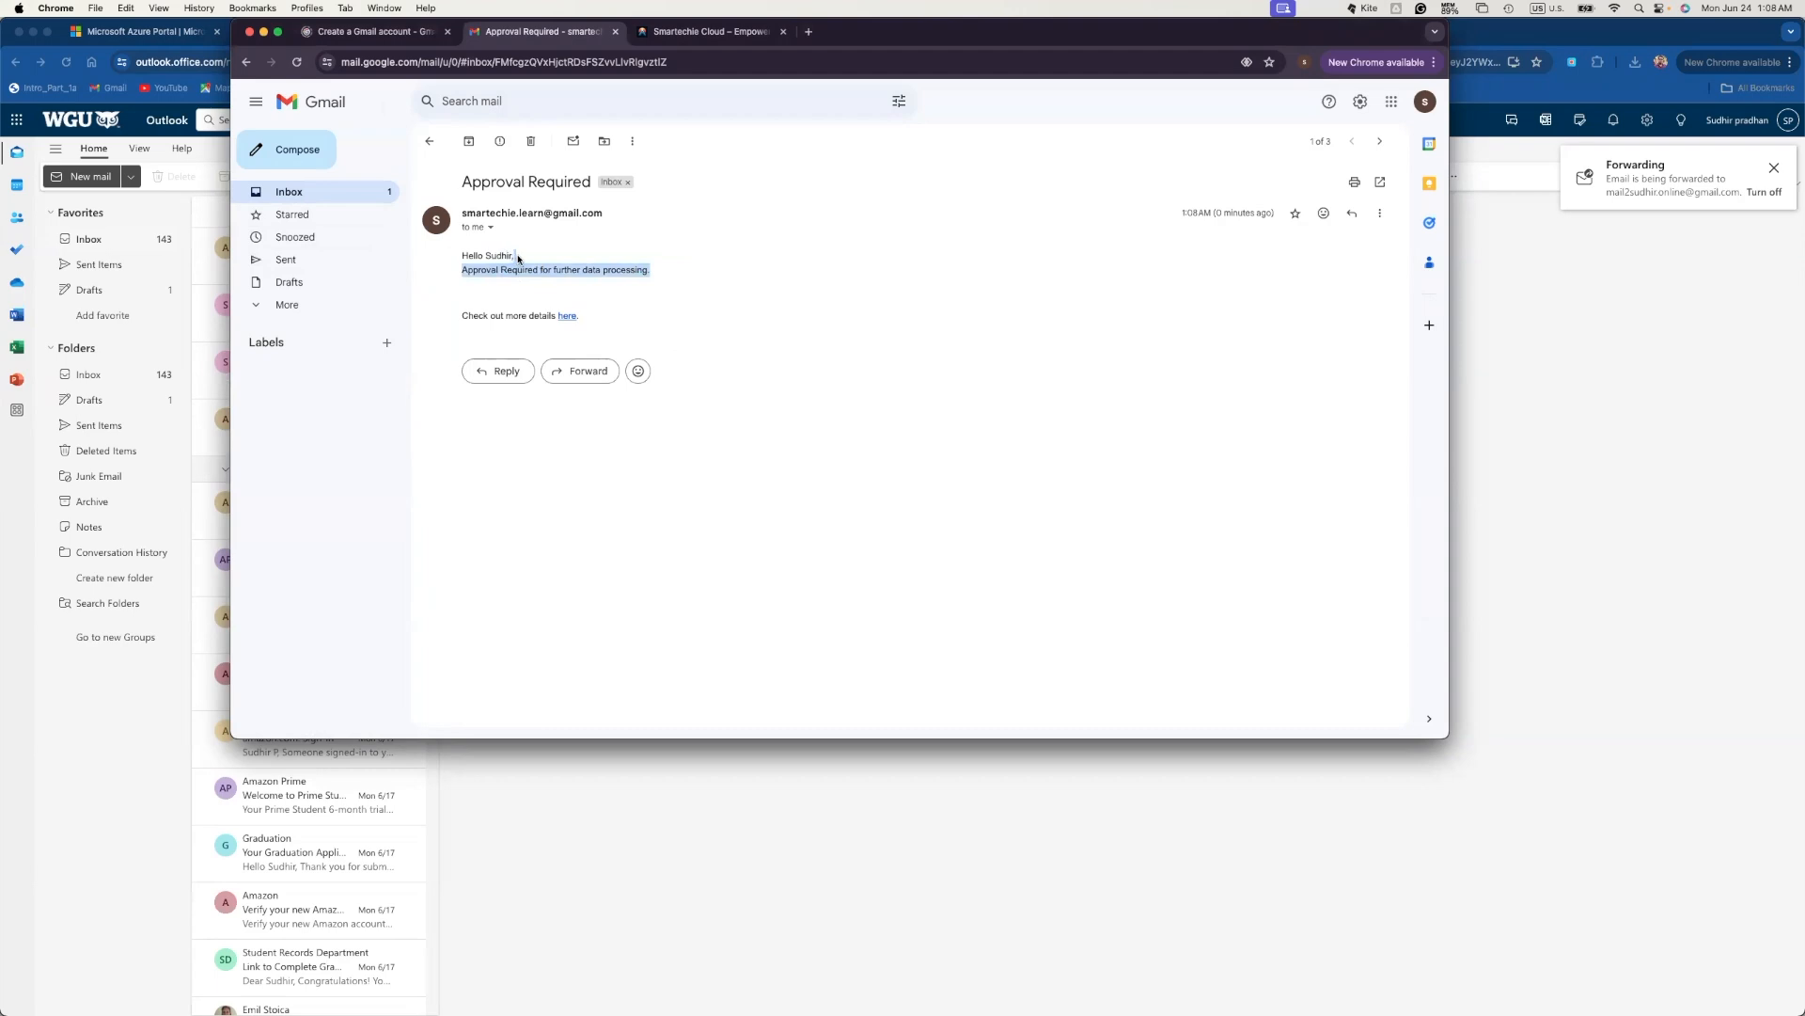
{"action": "left_click", "coordinate": [517, 259]}
{"action": "left_click_drag", "start_coordinate": [669, 282], "coordinate": [463, 249]}
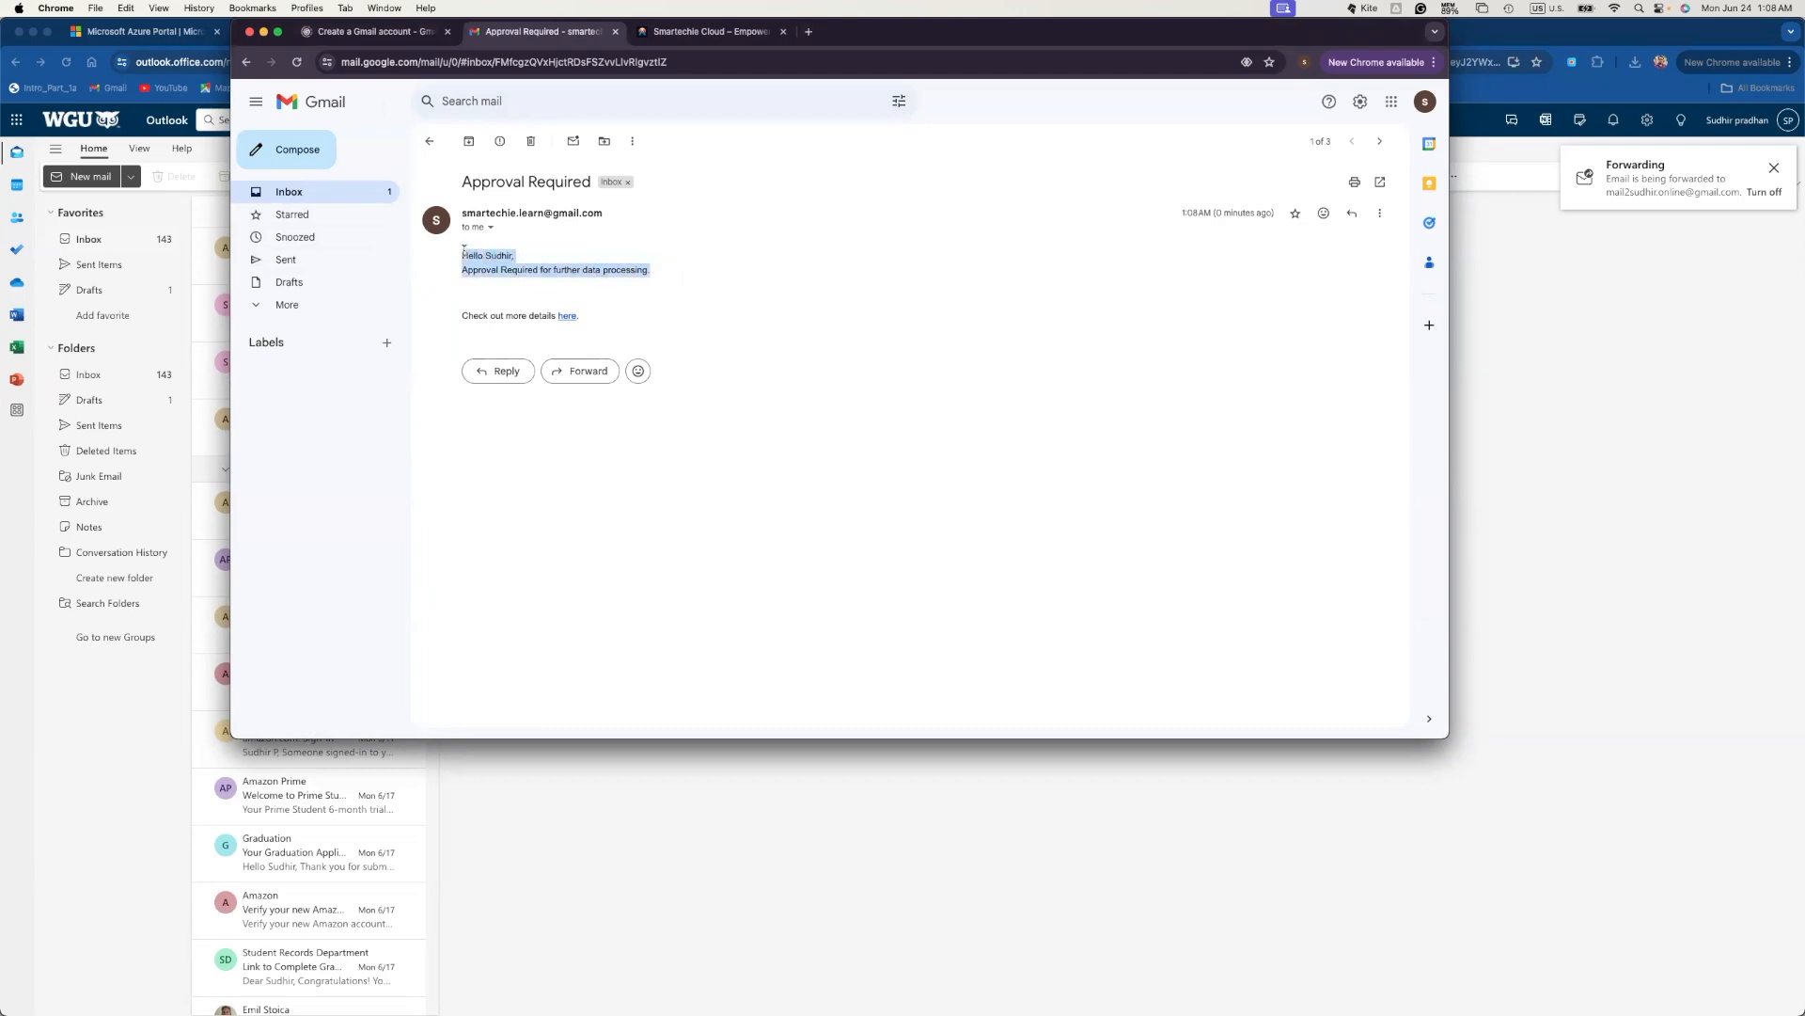
{"action": "left_click", "coordinate": [562, 261]}
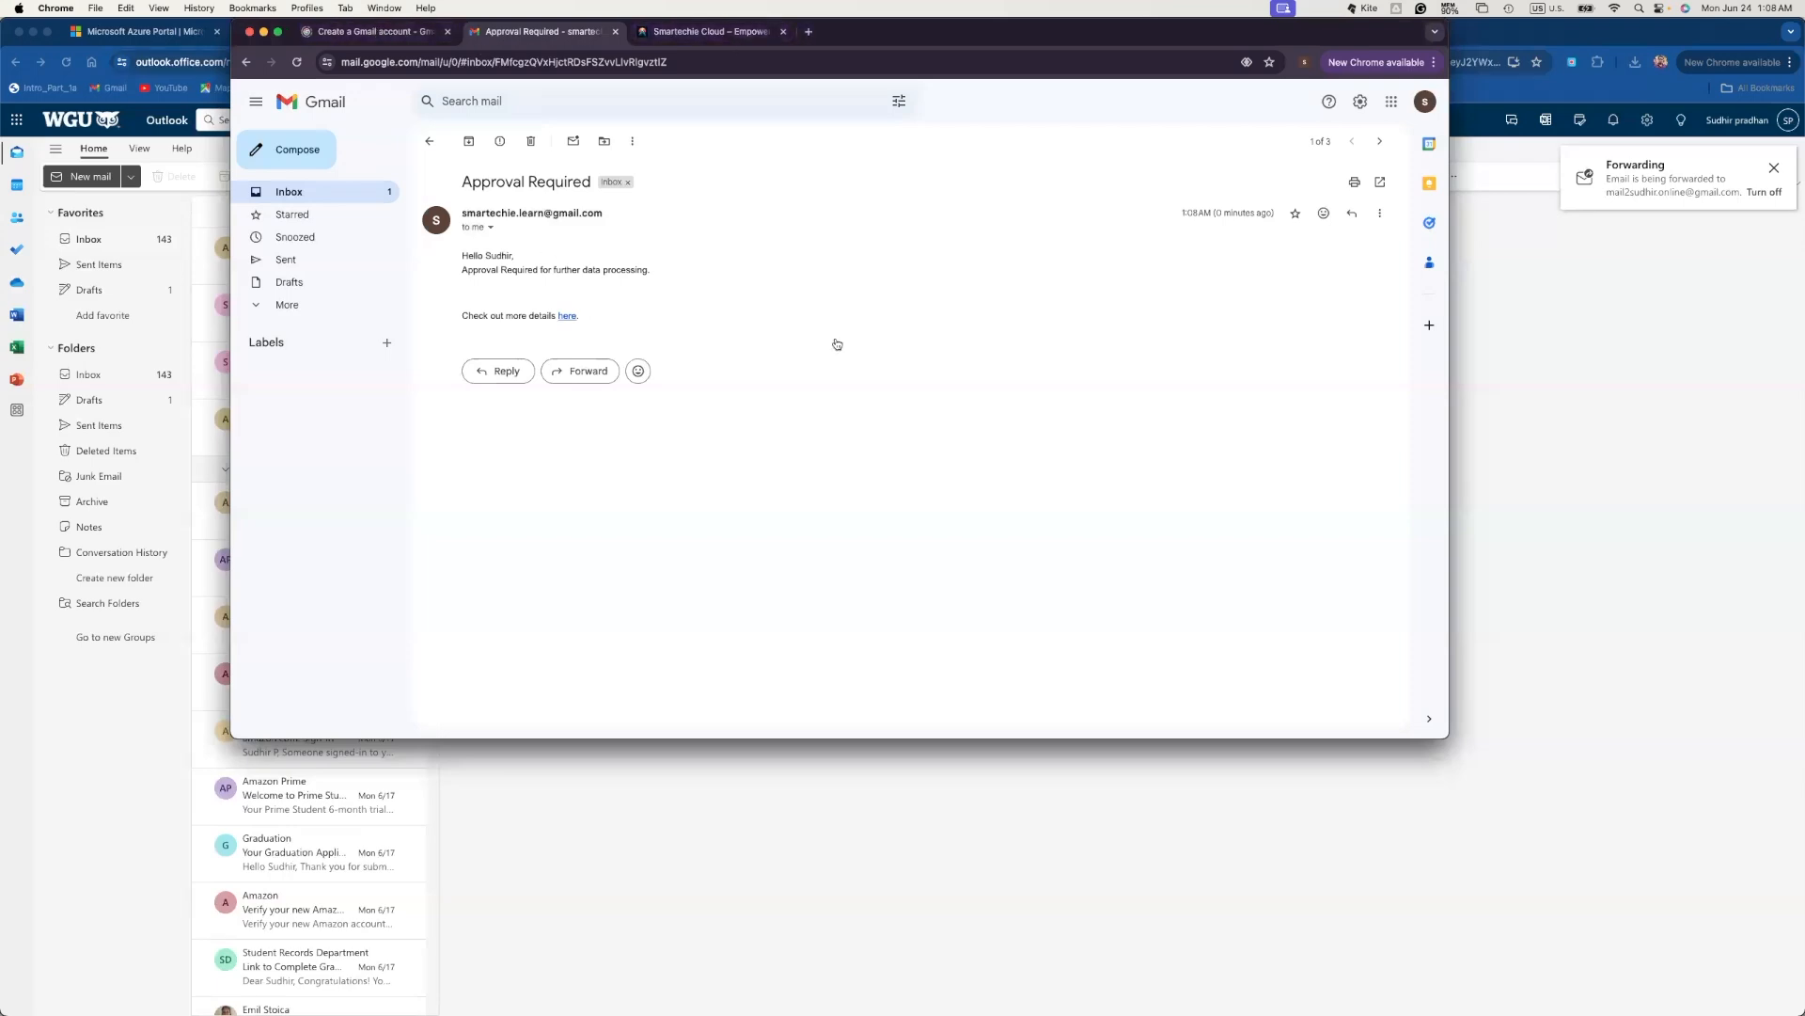
- Switch from the Gmail approval email back to the Postman request
{"action": "key", "text": "super+Tab"}
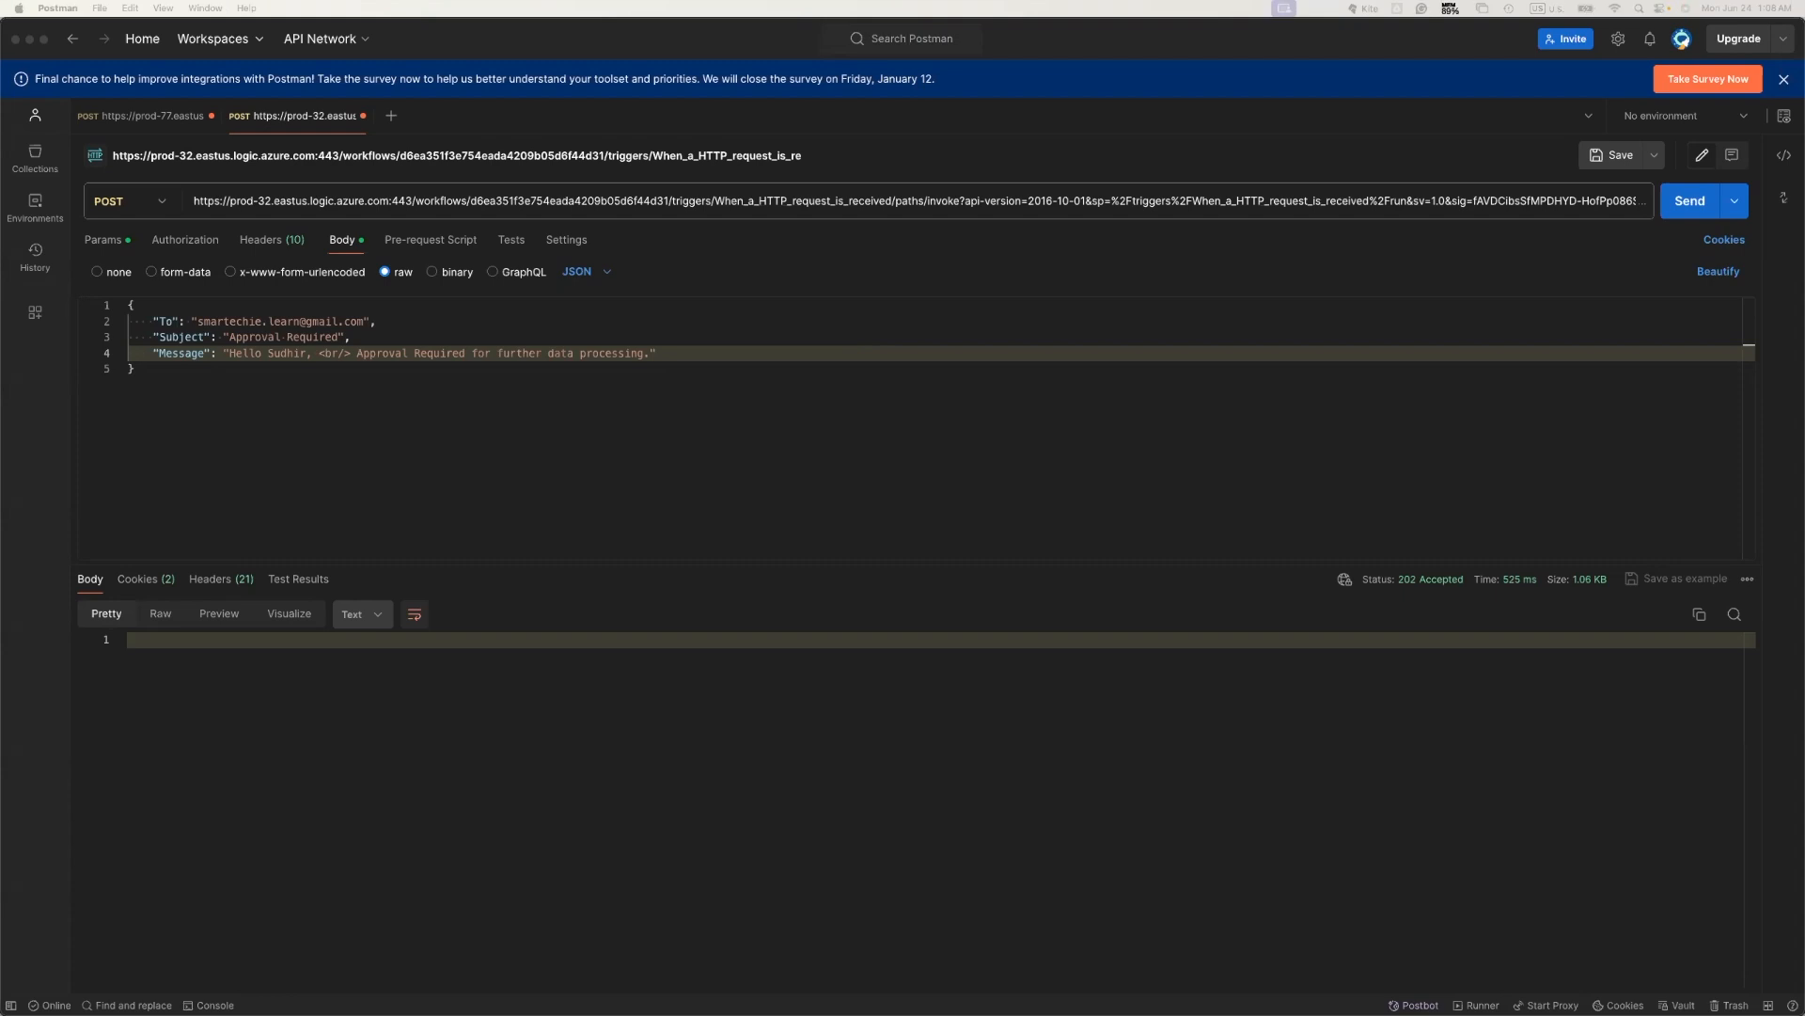
- Replace the Message value in the JSON body with the pasted HTML email block
{"action": "left_click", "coordinate": [383, 353]}
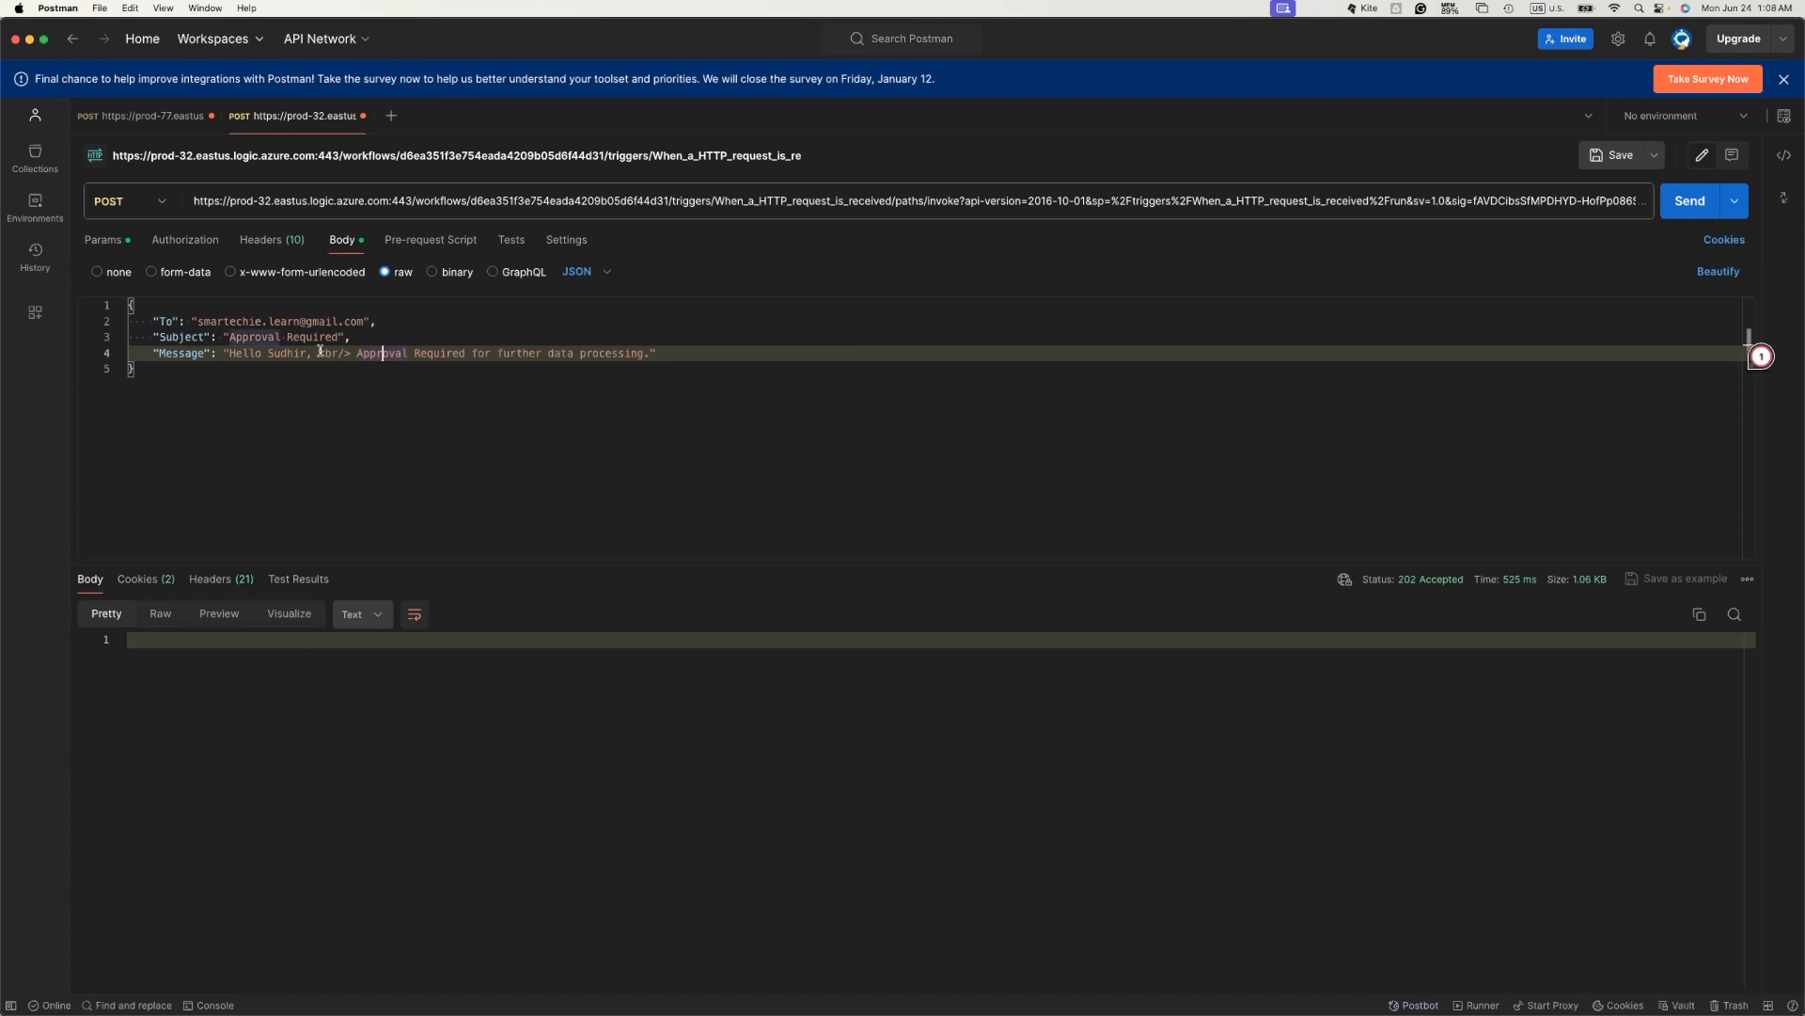
{"action": "left_click_drag", "start_coordinate": [231, 353], "coordinate": [648, 352]}
{"action": "type", "text": "<div>     <div>       <h2>Hello Sudhir,</h2>       <p>This email is to request your approval for [Project Name/Content Type].</p>       <p>A brief description of the project/content: [Insert brief description].</p>       <p>You can find the details for review [link to the project/content].</p>       <p>Please review and approve at your earliest convenience.</p>     </div>      <p>If you have any questions, please don't hesitate to reply to this email.</p>     <p>Thanks,</p>     <p>[Your Name]</p>   </div>"}
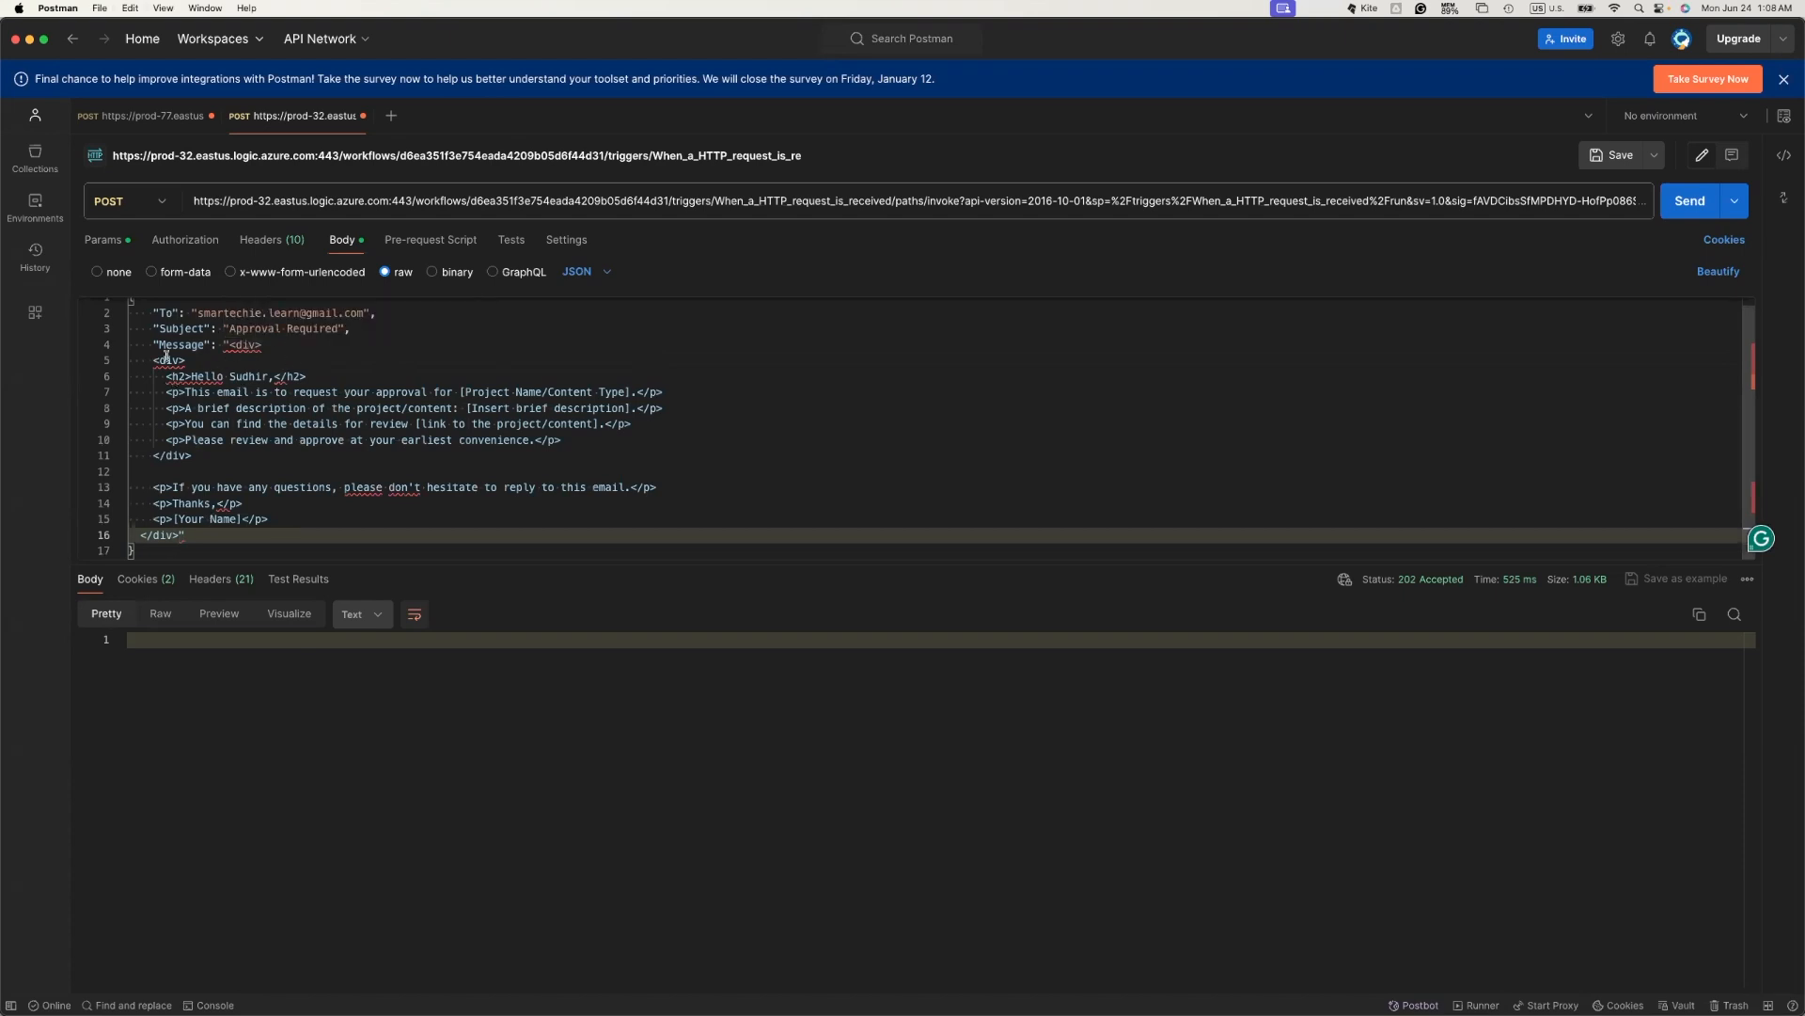
- Review the greeting heading, project name and link placeholders, then resend the request (202 Accepted)
{"action": "left_click_drag", "start_coordinate": [192, 375], "coordinate": [633, 391]}
{"action": "left_click", "coordinate": [607, 407]}
{"action": "left_click_drag", "start_coordinate": [459, 392], "coordinate": [633, 391]}
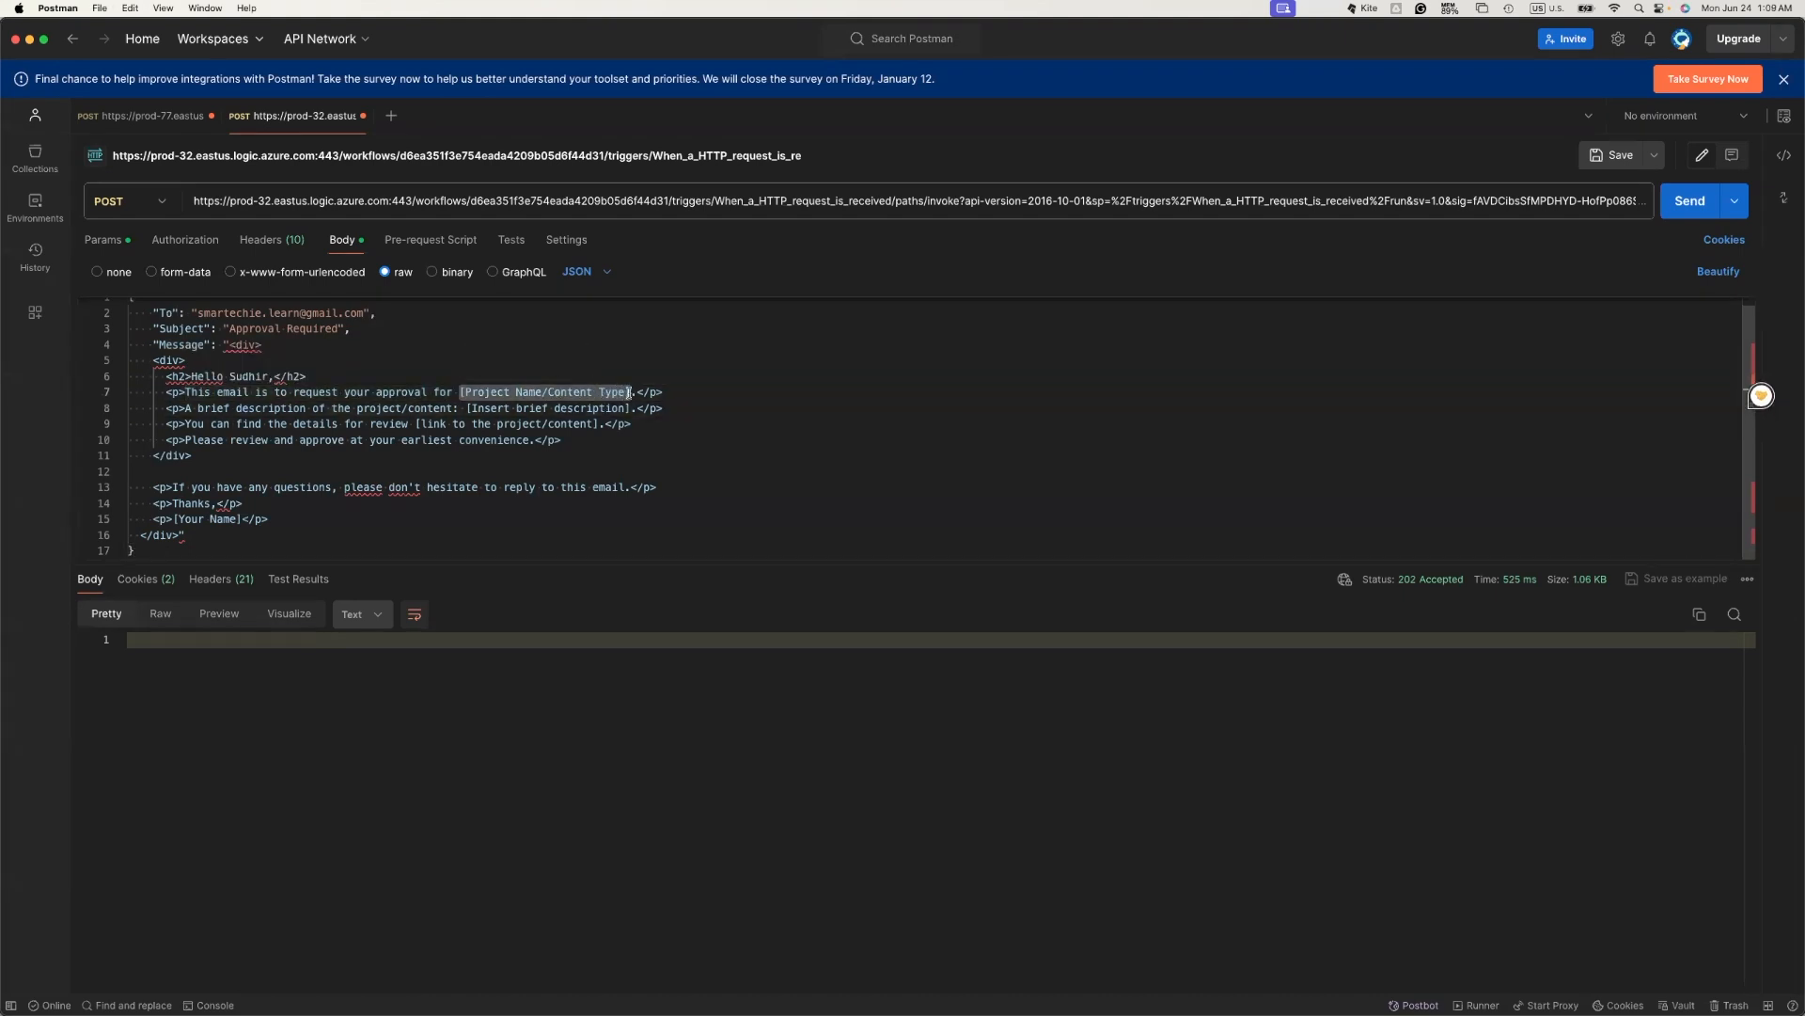
{"action": "left_click_drag", "start_coordinate": [416, 423], "coordinate": [594, 424]}
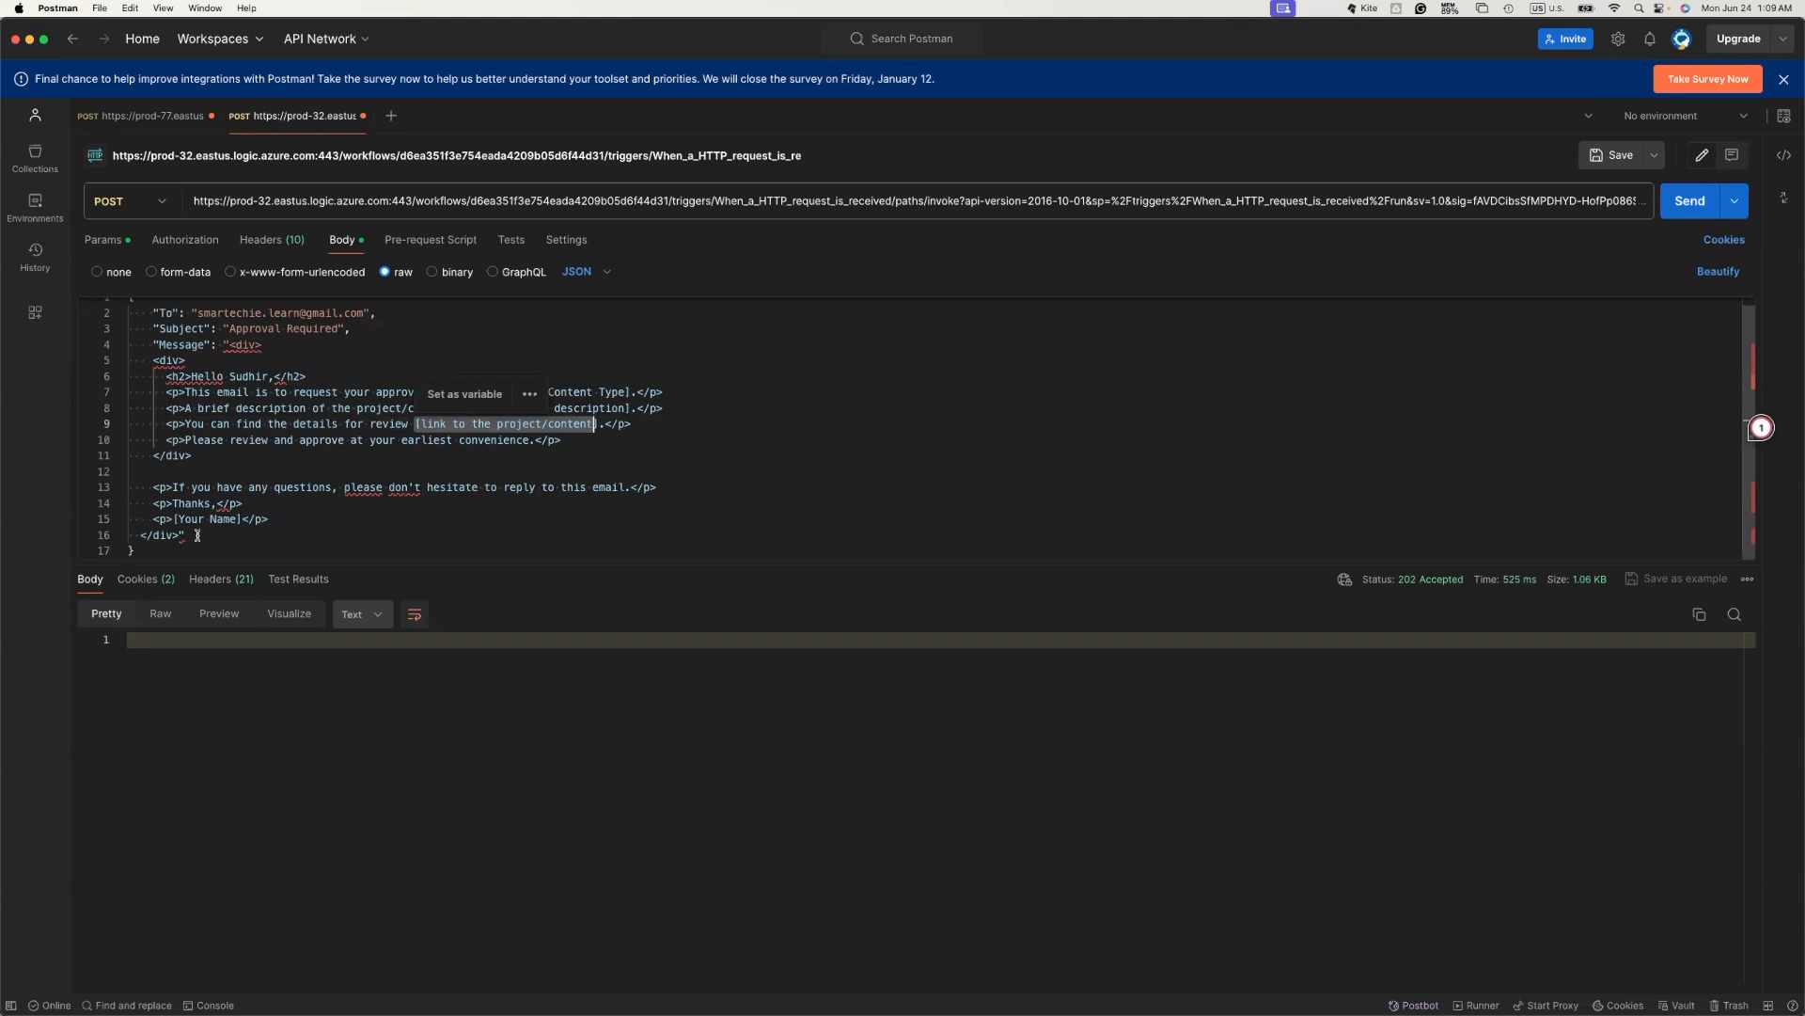
{"action": "left_click", "coordinate": [1693, 202]}
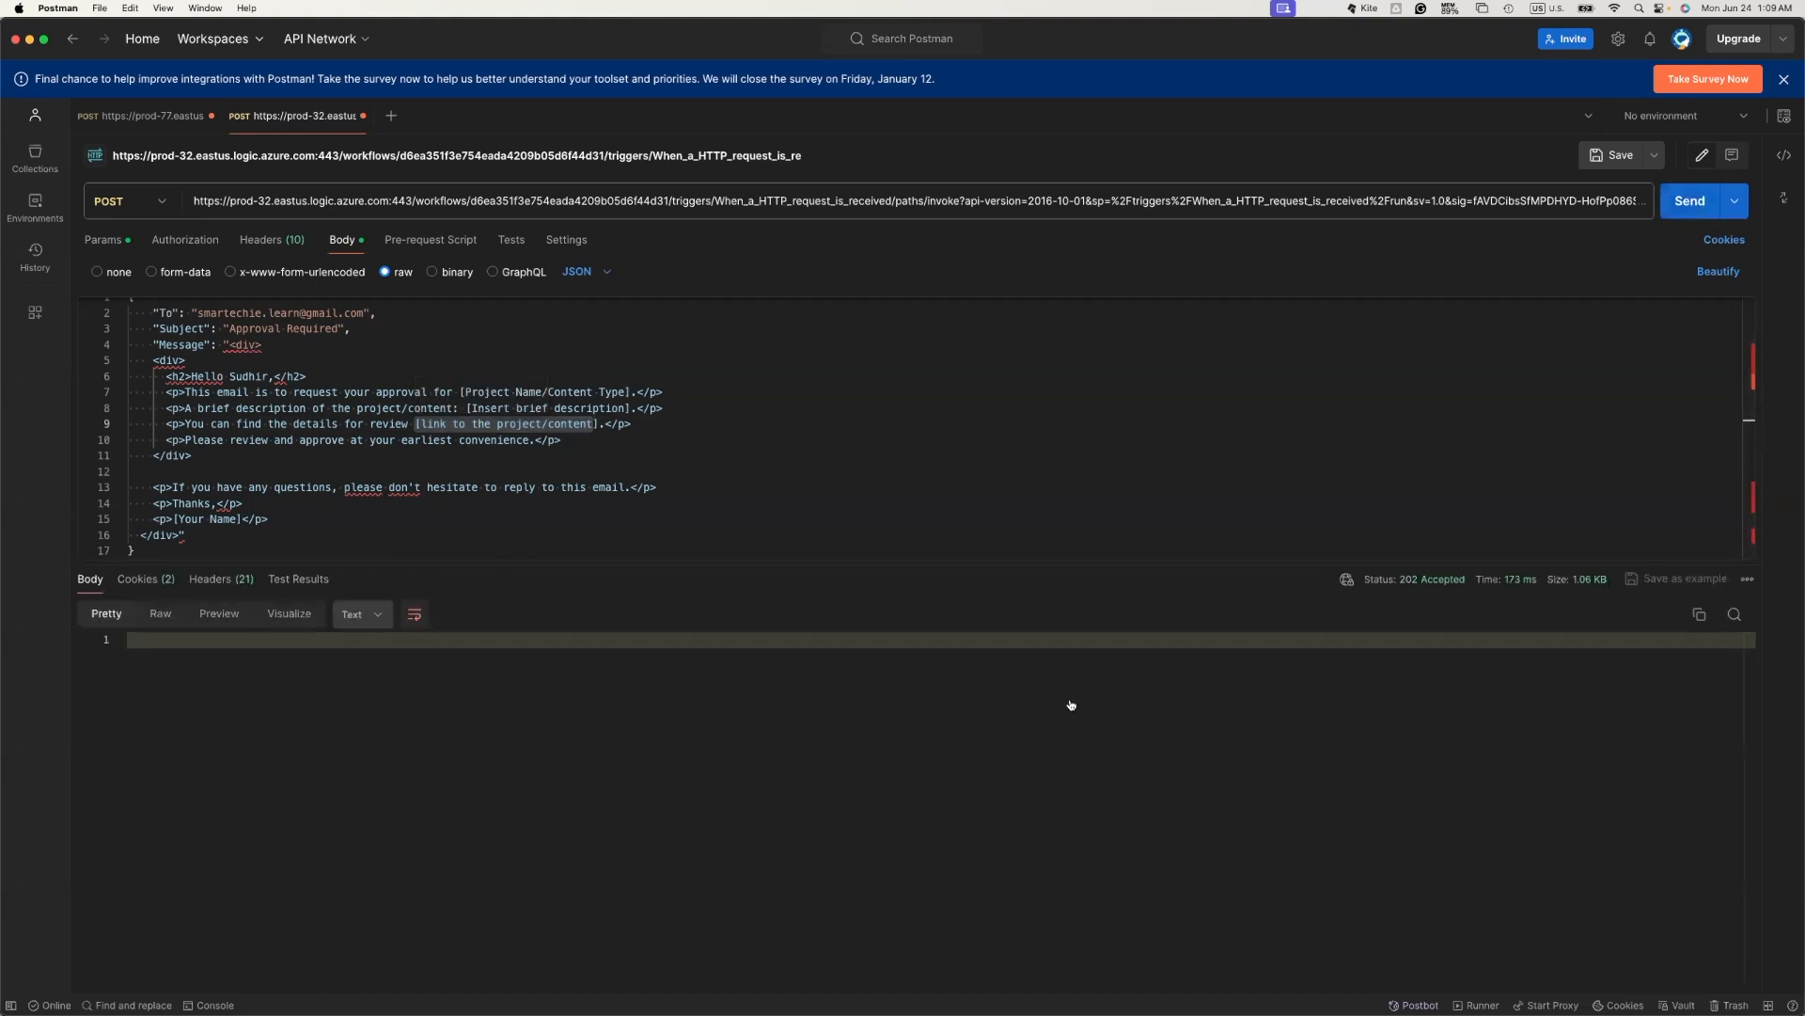
{"action": "key", "text": "super+Tab"}
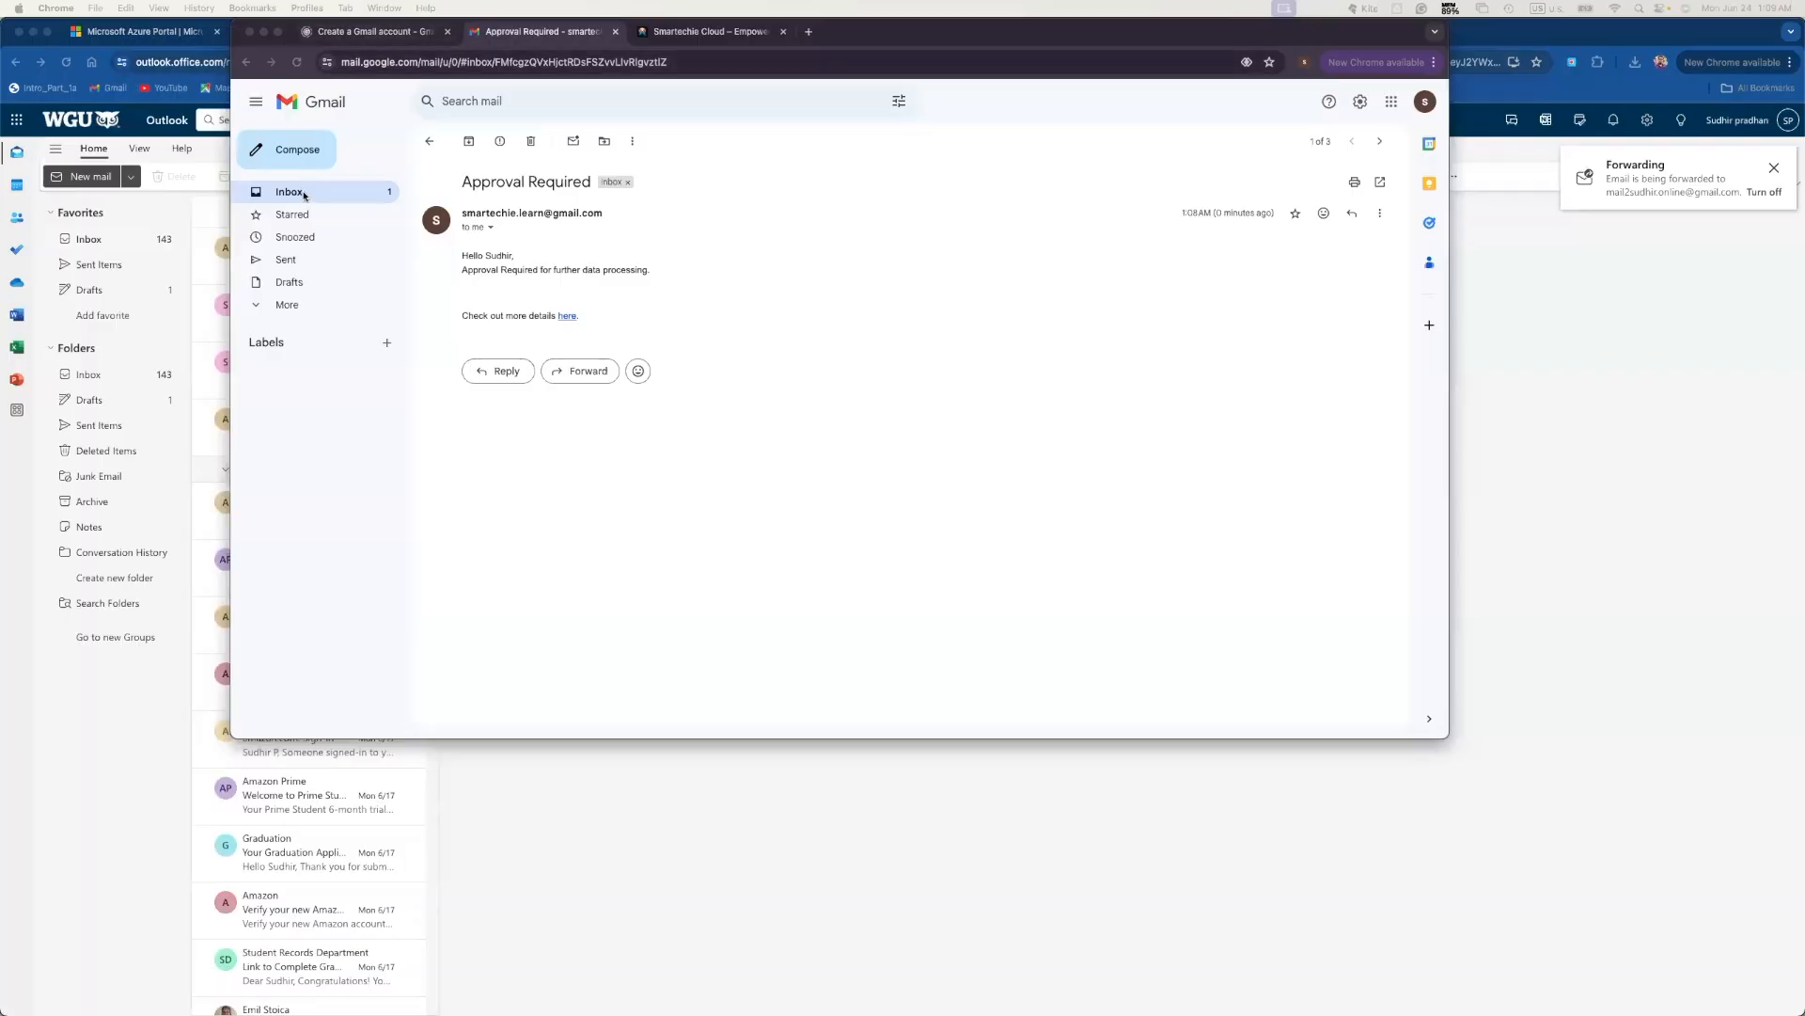
- Refresh the Gmail inbox and open the newest Approval Required email
{"action": "left_click", "coordinate": [291, 192]}
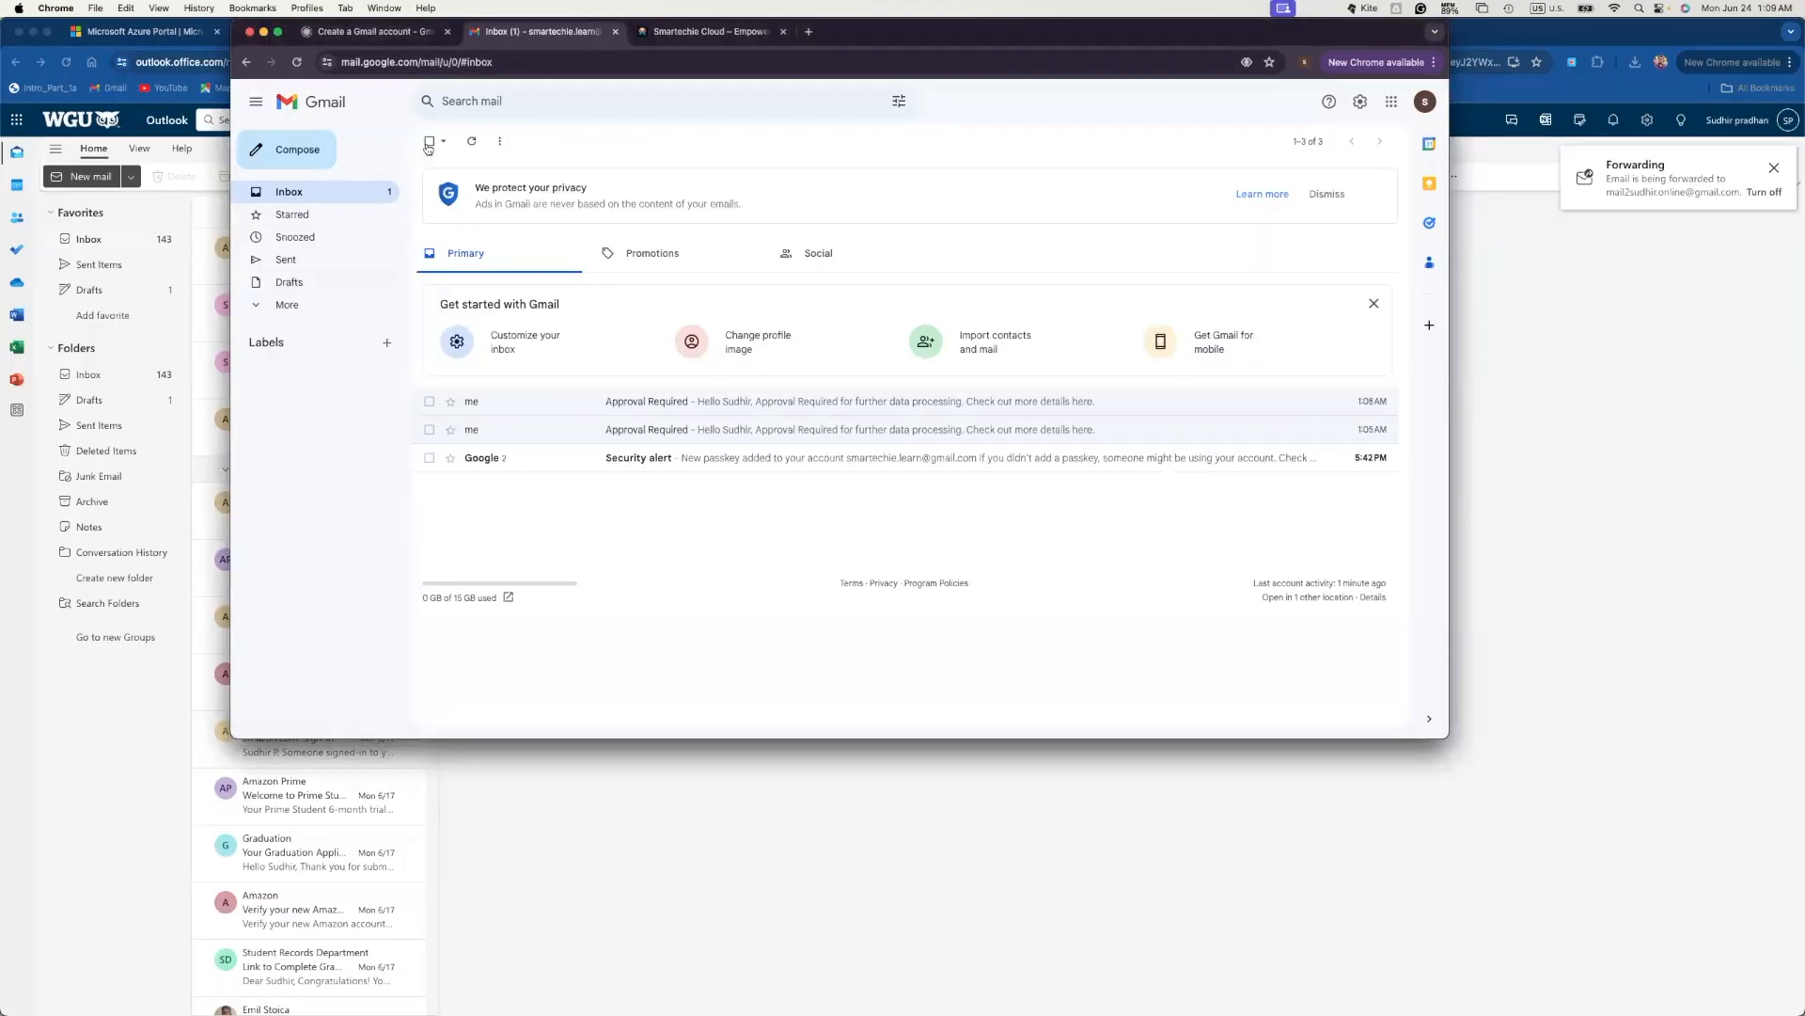
{"action": "left_click", "coordinate": [472, 142]}
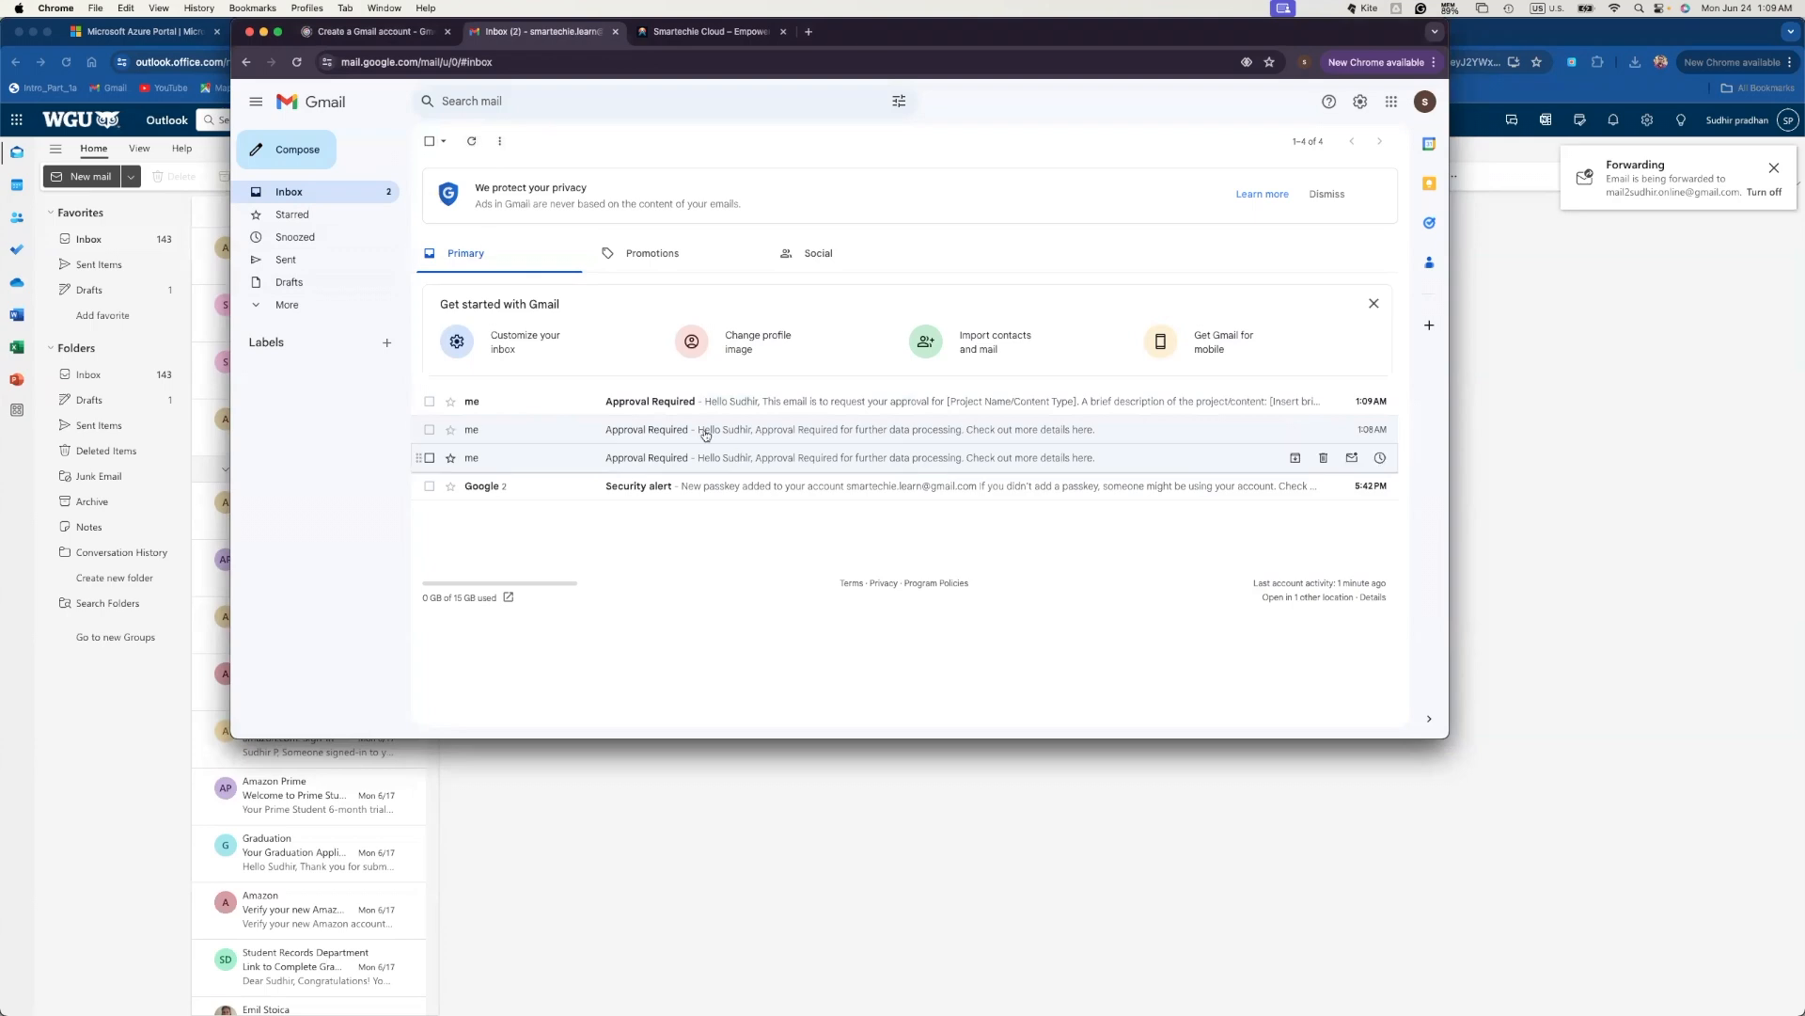
{"action": "left_click", "coordinate": [634, 407]}
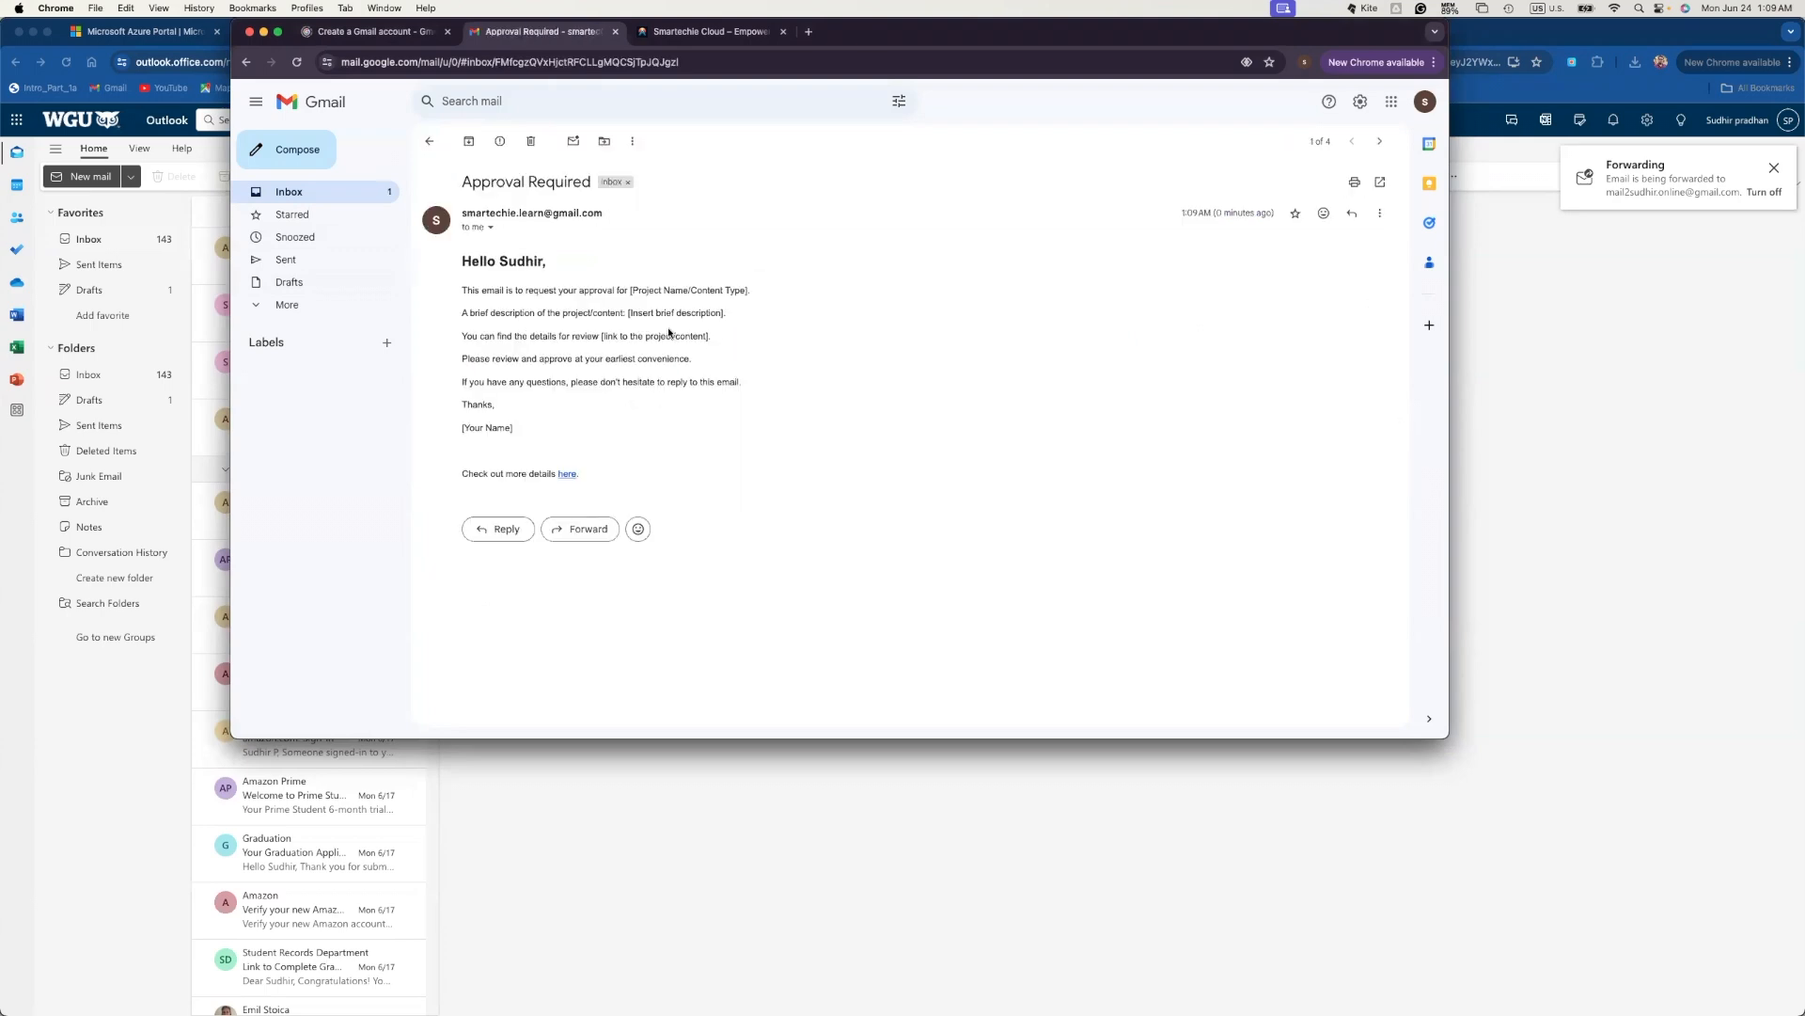
- Check the email shows a bold greeting heading, separate body paragraphs and a Thanks sign-off
{"action": "left_click_drag", "start_coordinate": [464, 259], "coordinate": [645, 263]}
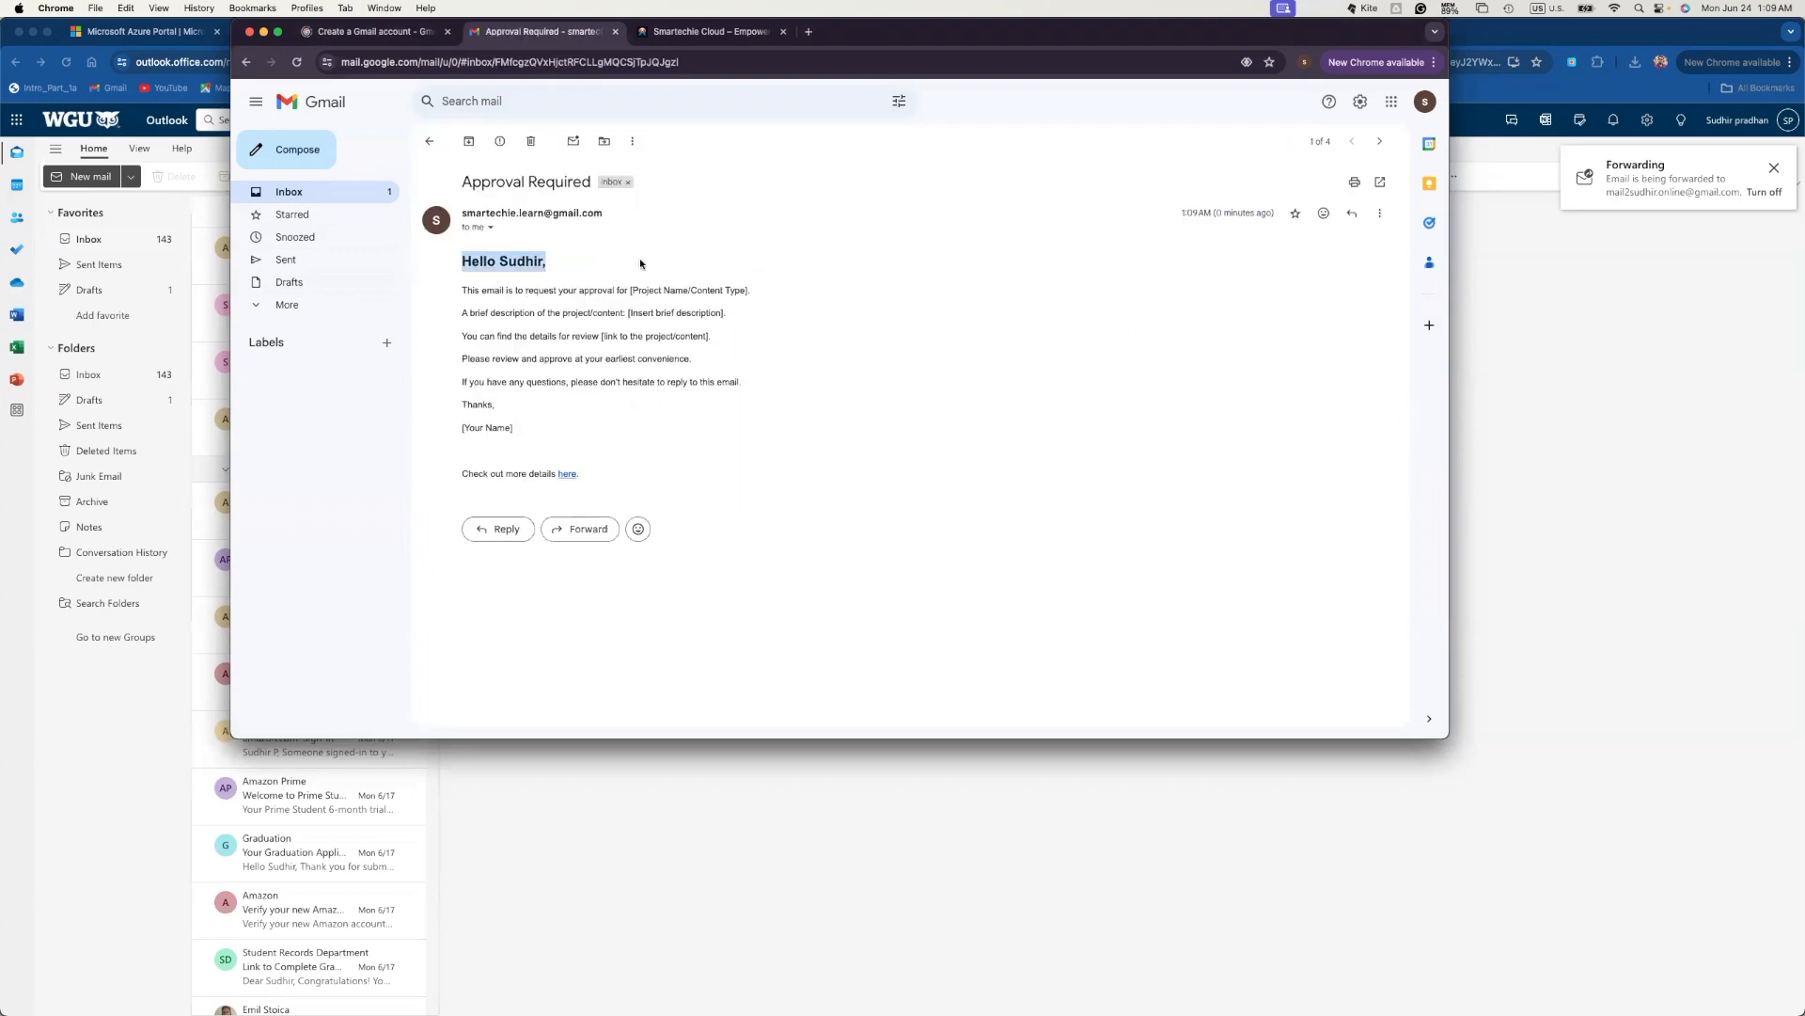
{"action": "left_click", "coordinate": [592, 263]}
{"action": "left_click_drag", "start_coordinate": [465, 261], "coordinate": [564, 266]}
{"action": "left_click_drag", "start_coordinate": [464, 289], "coordinate": [786, 380]}
{"action": "left_click", "coordinate": [548, 396]}
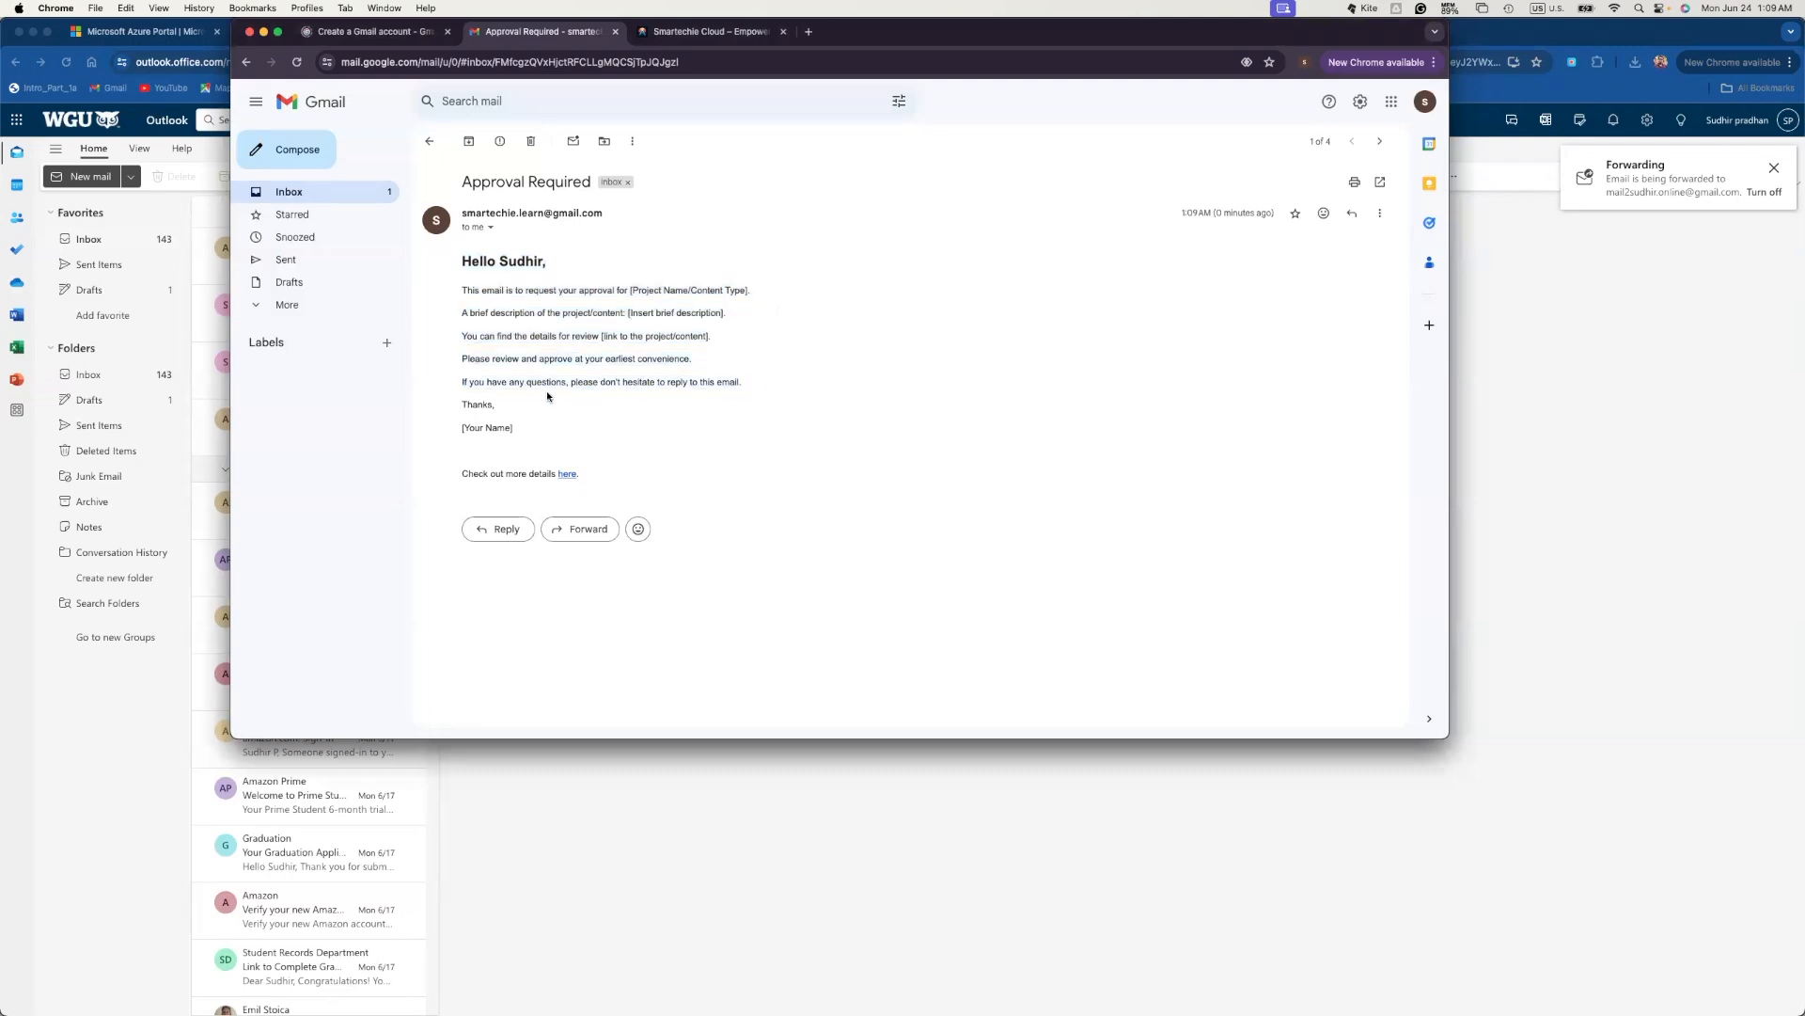
{"action": "left_click_drag", "start_coordinate": [461, 404], "coordinate": [555, 449]}
{"action": "left_click", "coordinate": [550, 429]}
{"action": "left_click_drag", "start_coordinate": [461, 403], "coordinate": [590, 433]}
{"action": "left_click_drag", "start_coordinate": [527, 450], "coordinate": [459, 293]}
{"action": "left_click", "coordinate": [742, 450]}
- Bring up the Azure portal's Logic app designer for smartechie-sendmail-workflow with its HTTP trigger schema
{"action": "key", "text": "super+Tab"}
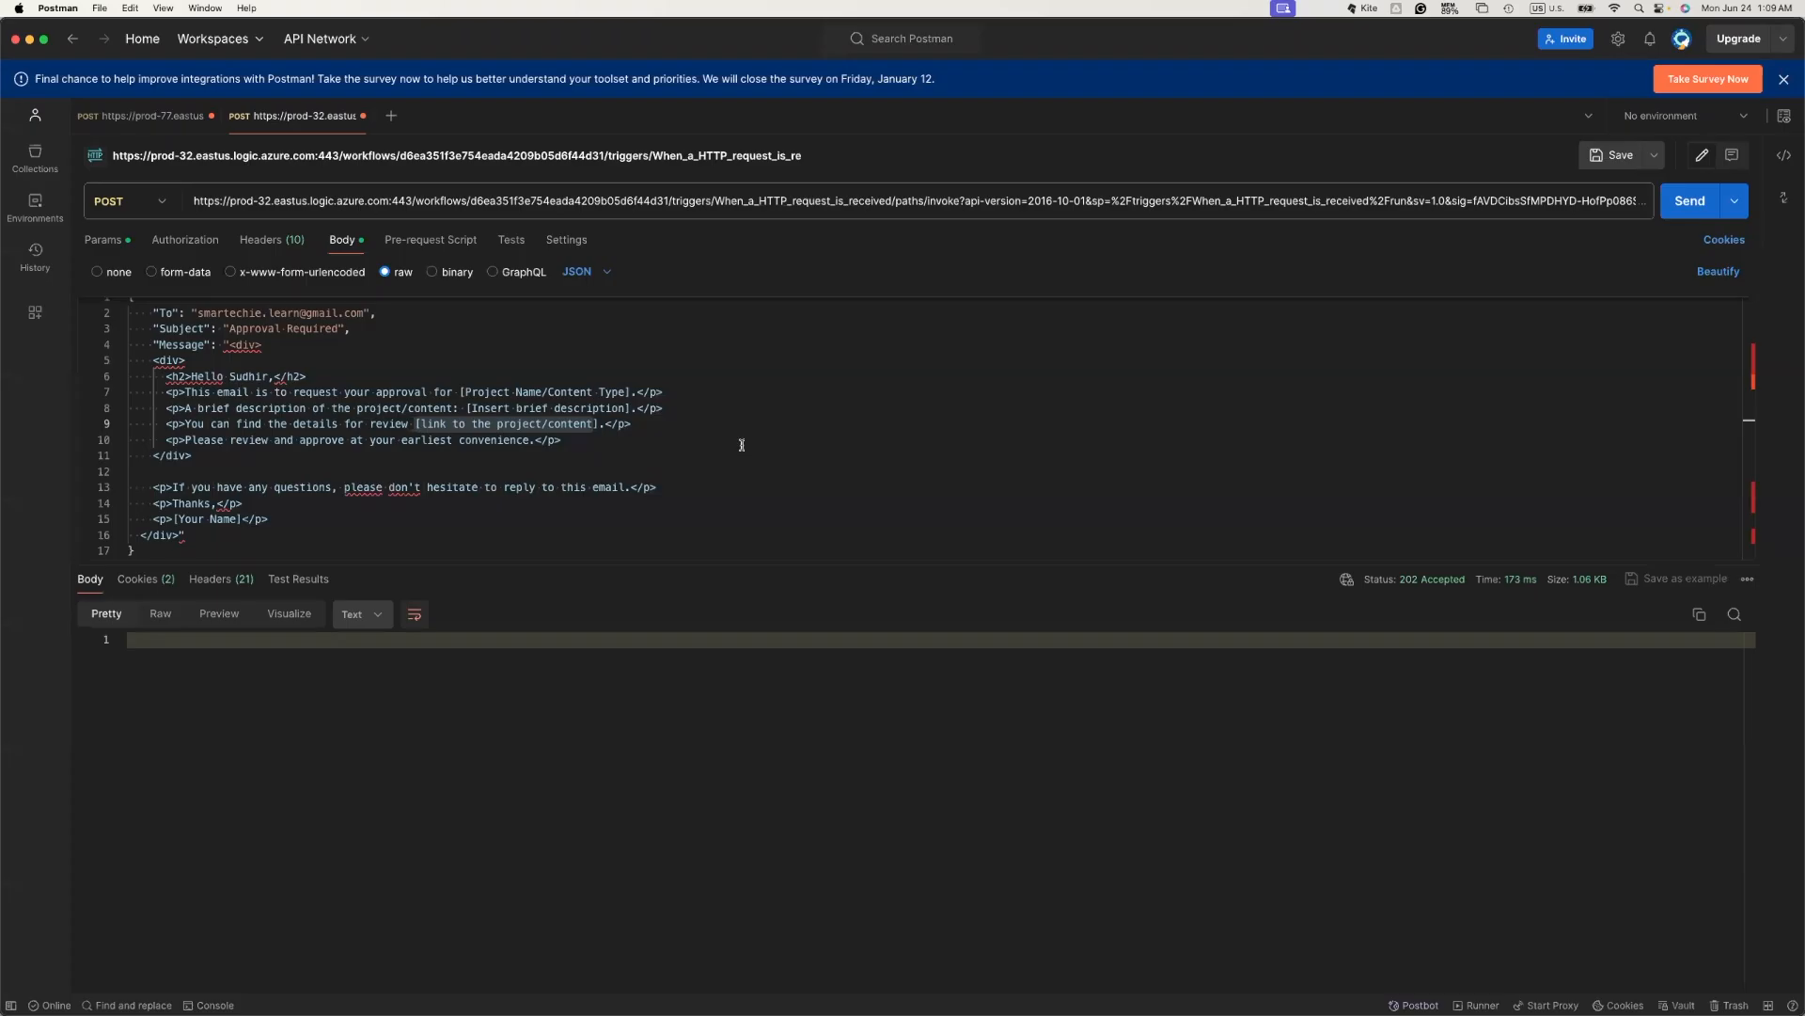
{"action": "left_click", "coordinate": [489, 459]}
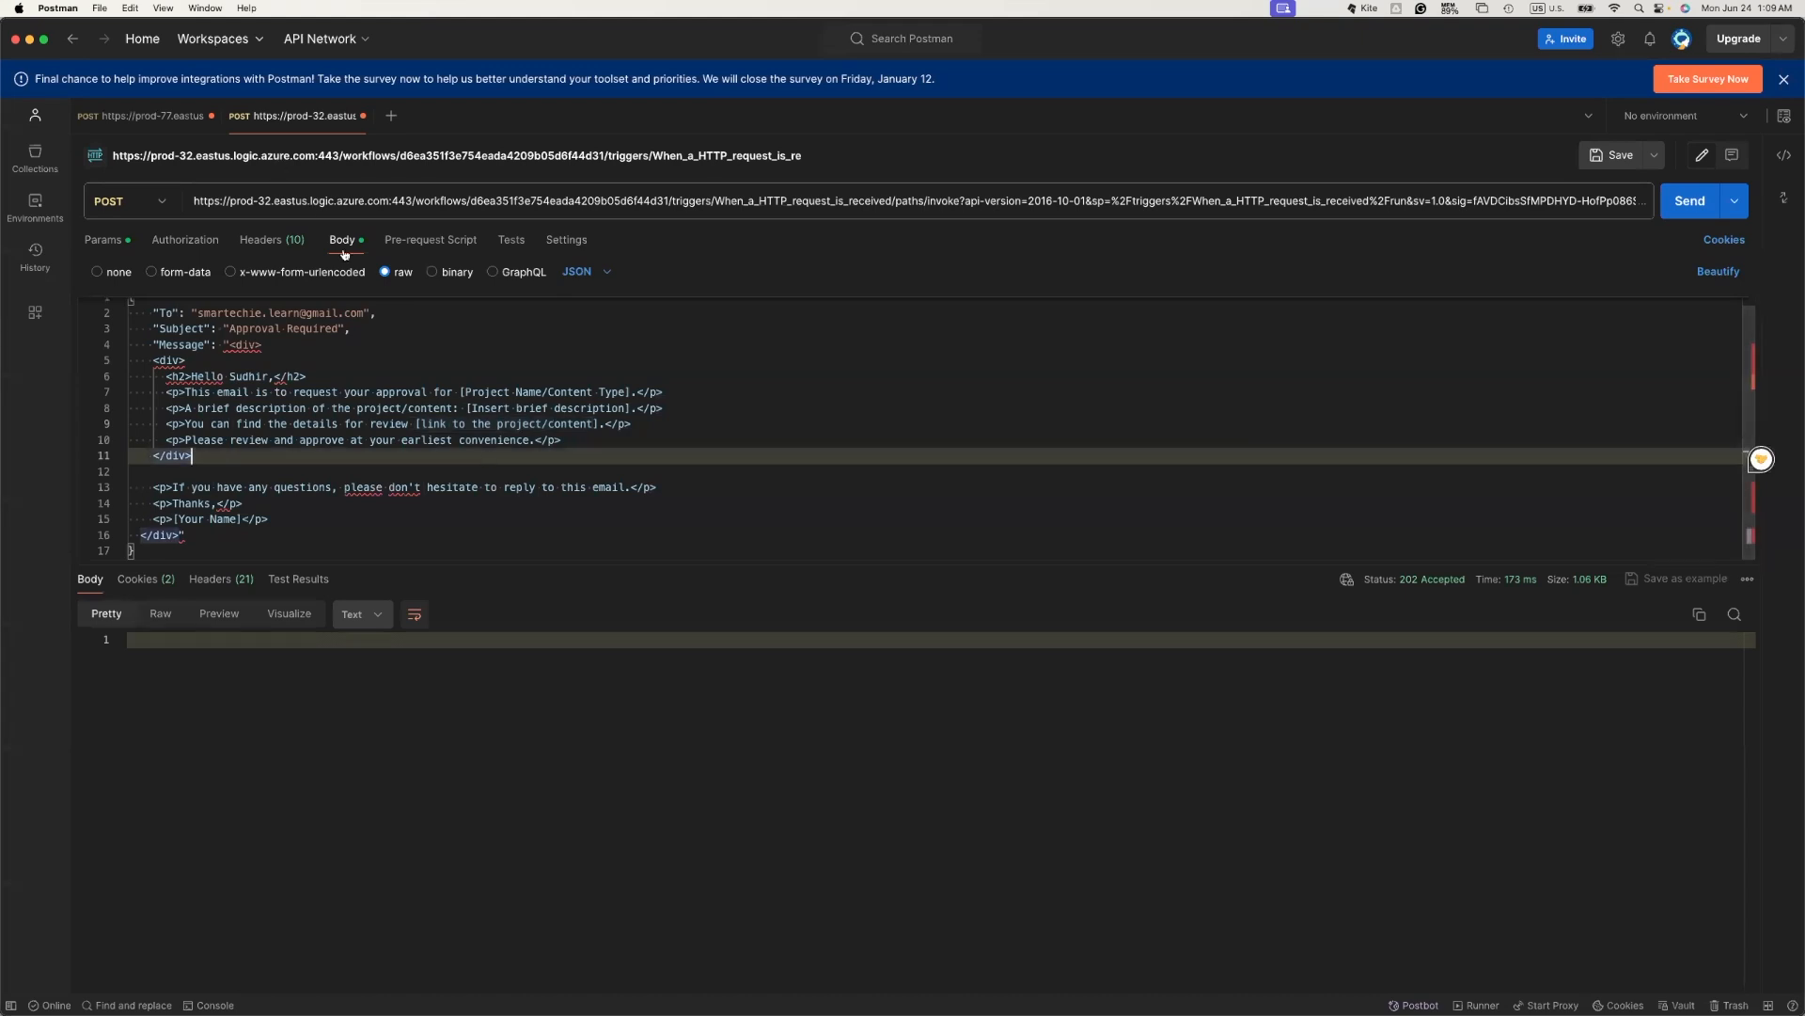
{"action": "key", "text": "super+Tab"}
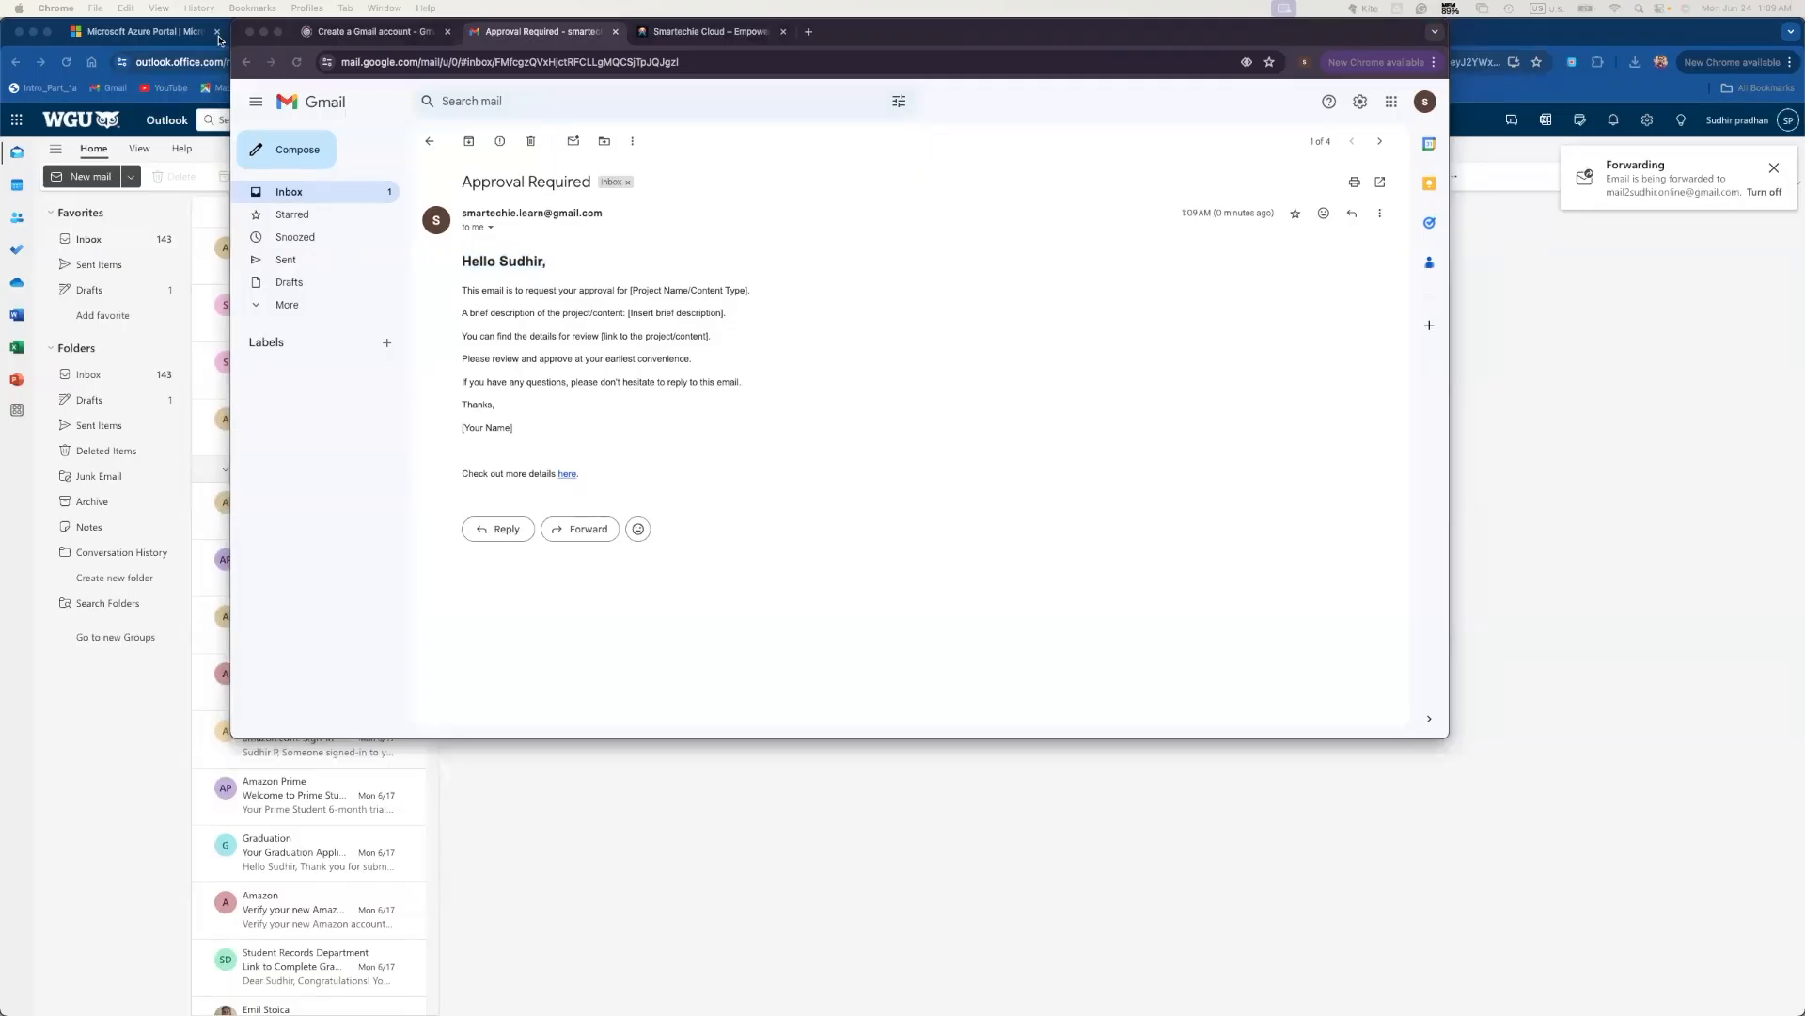
{"action": "left_click", "coordinate": [160, 36]}
{"action": "left_click", "coordinate": [160, 35]}
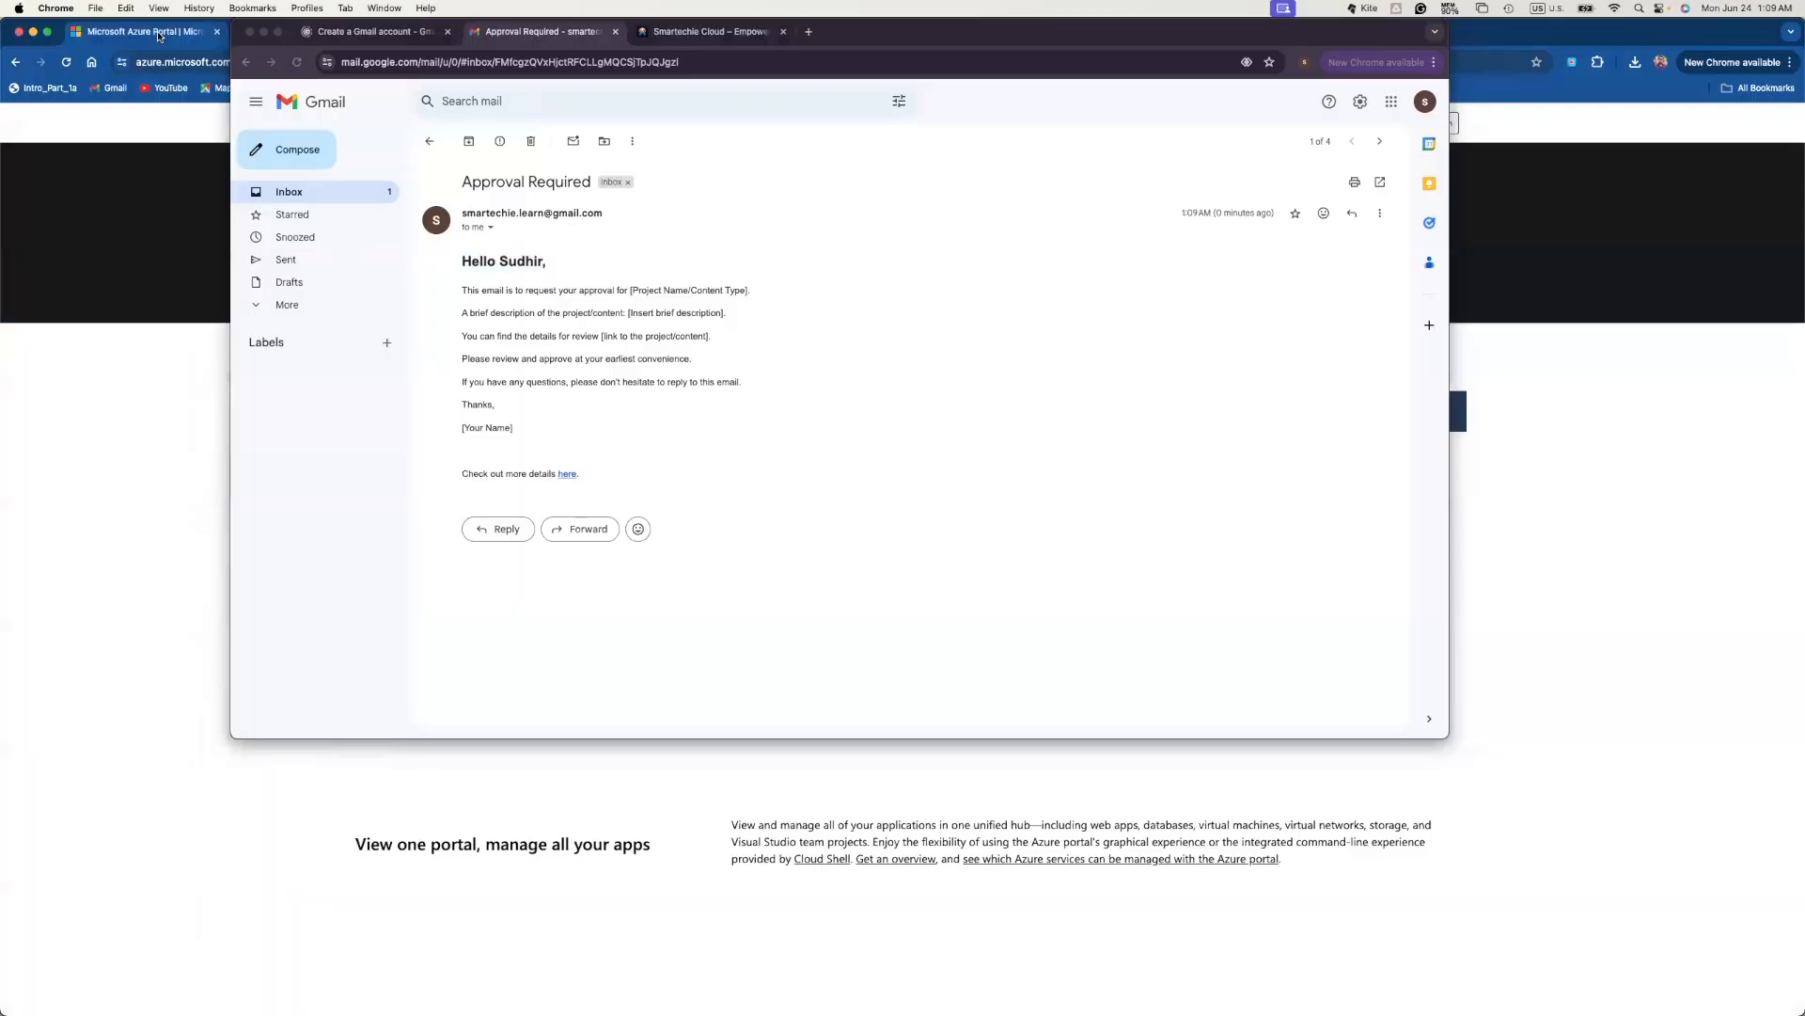
{"action": "left_click", "coordinate": [154, 531]}
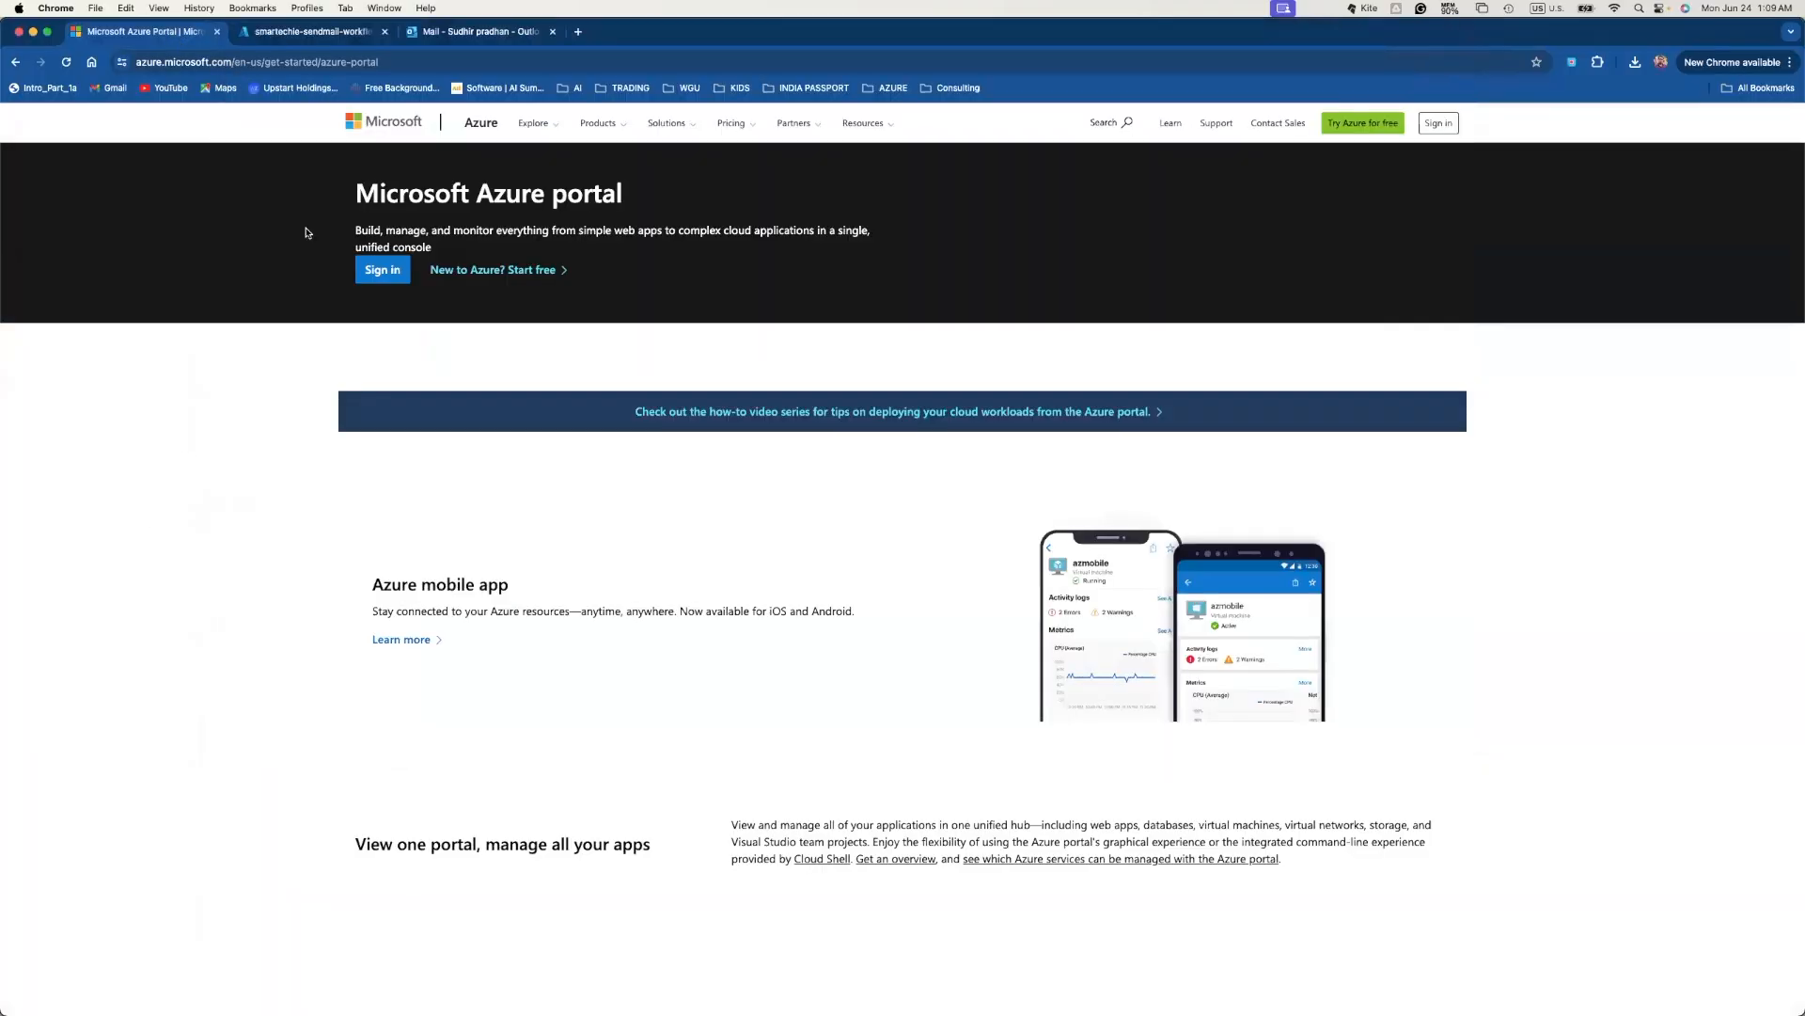
{"action": "left_click", "coordinate": [336, 37]}
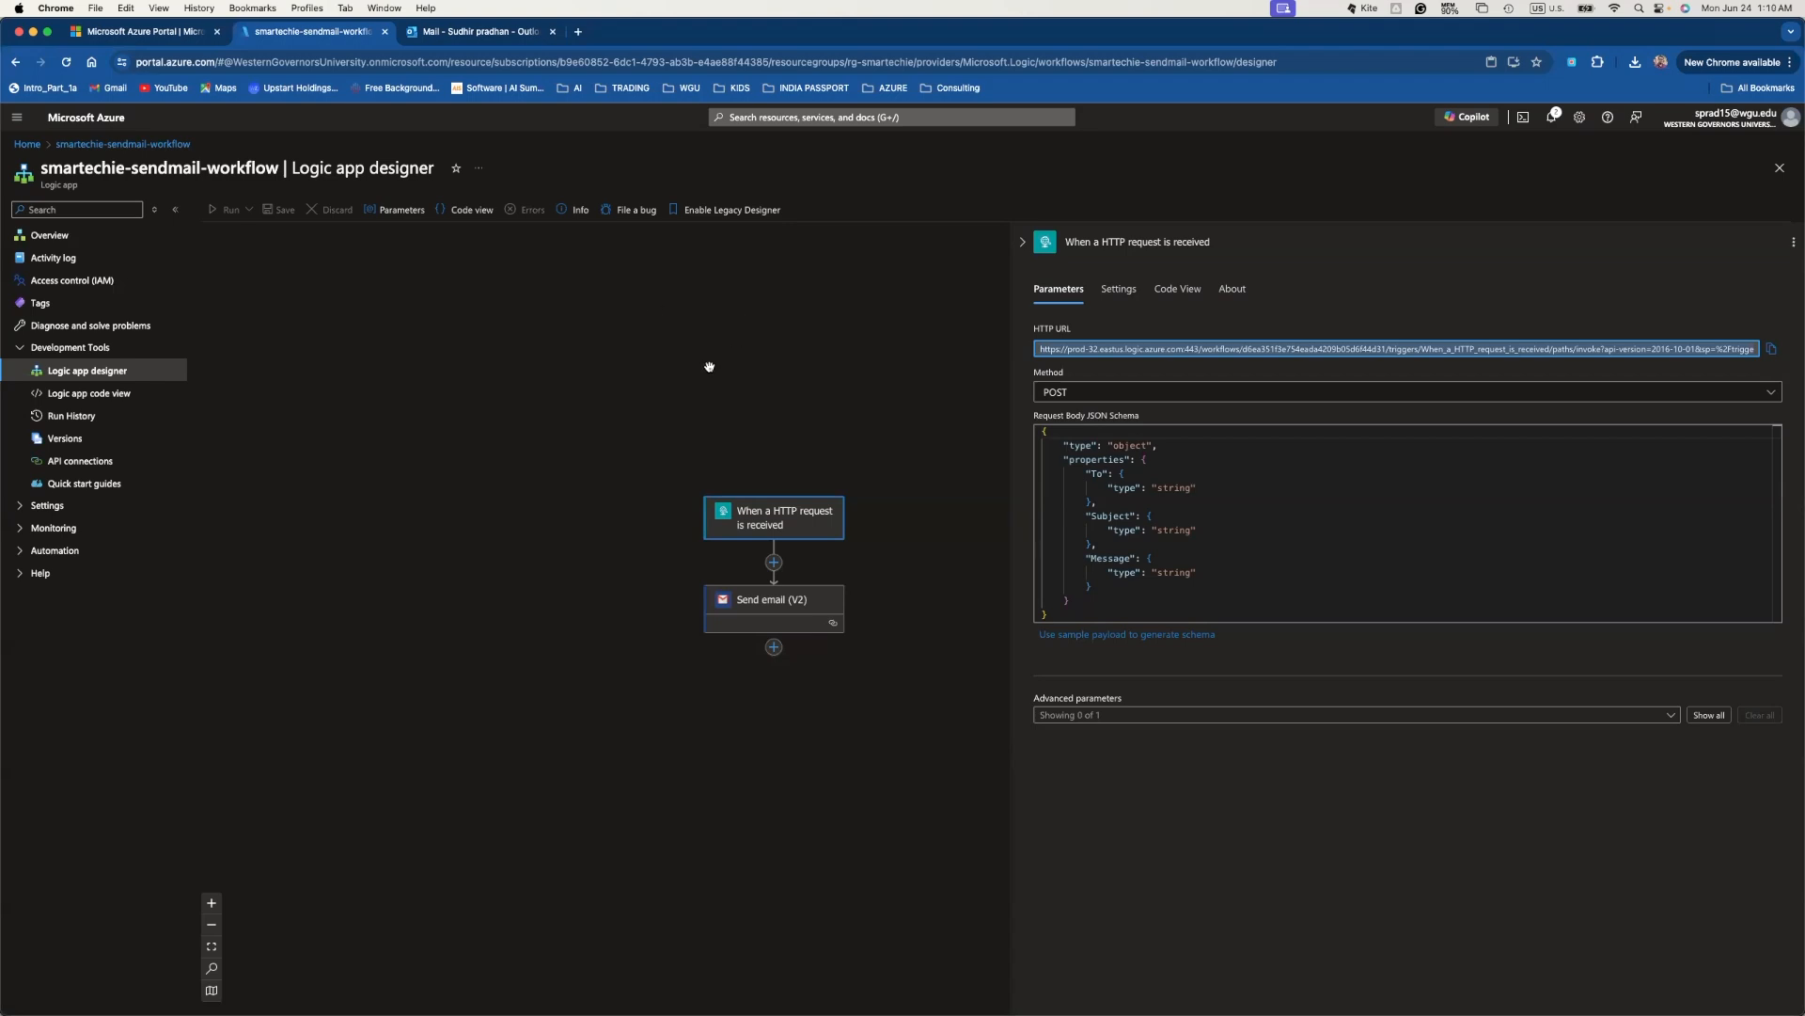
- Open the workflow's Run History under Development Tools, listing three succeeded runs
{"action": "key", "text": "super+Tab"}
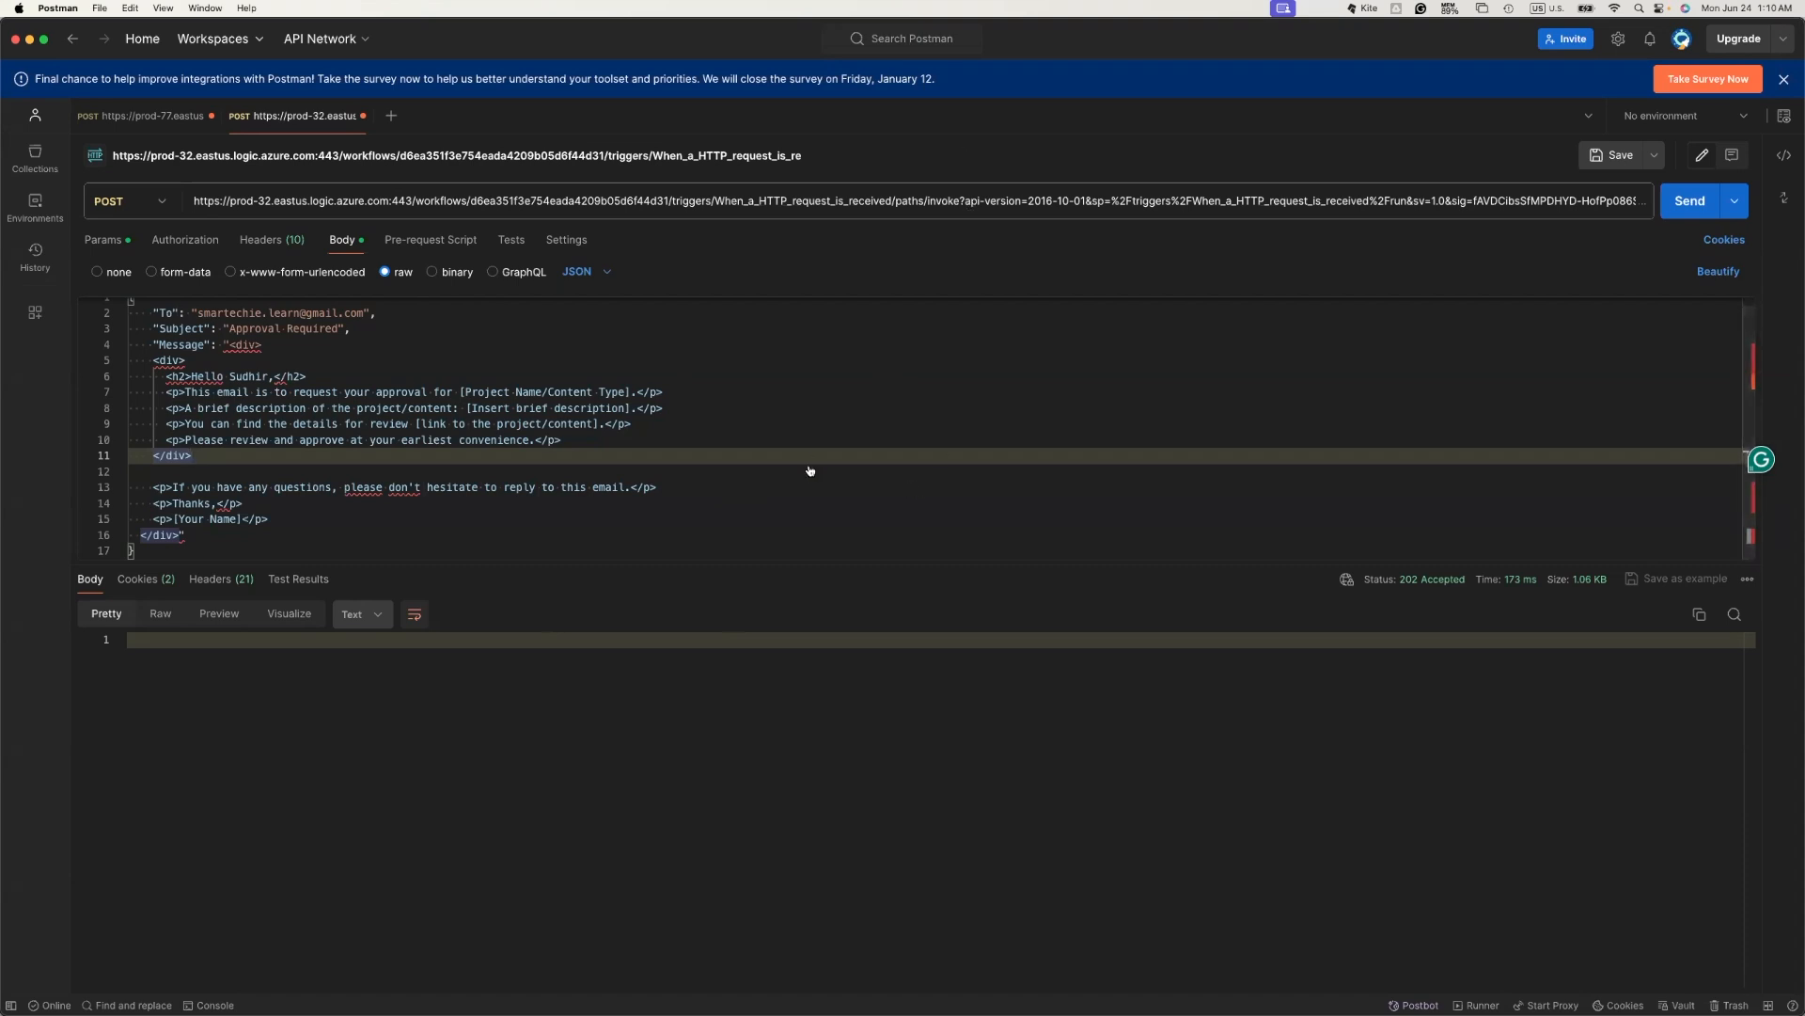
{"action": "key", "text": "super+Tab"}
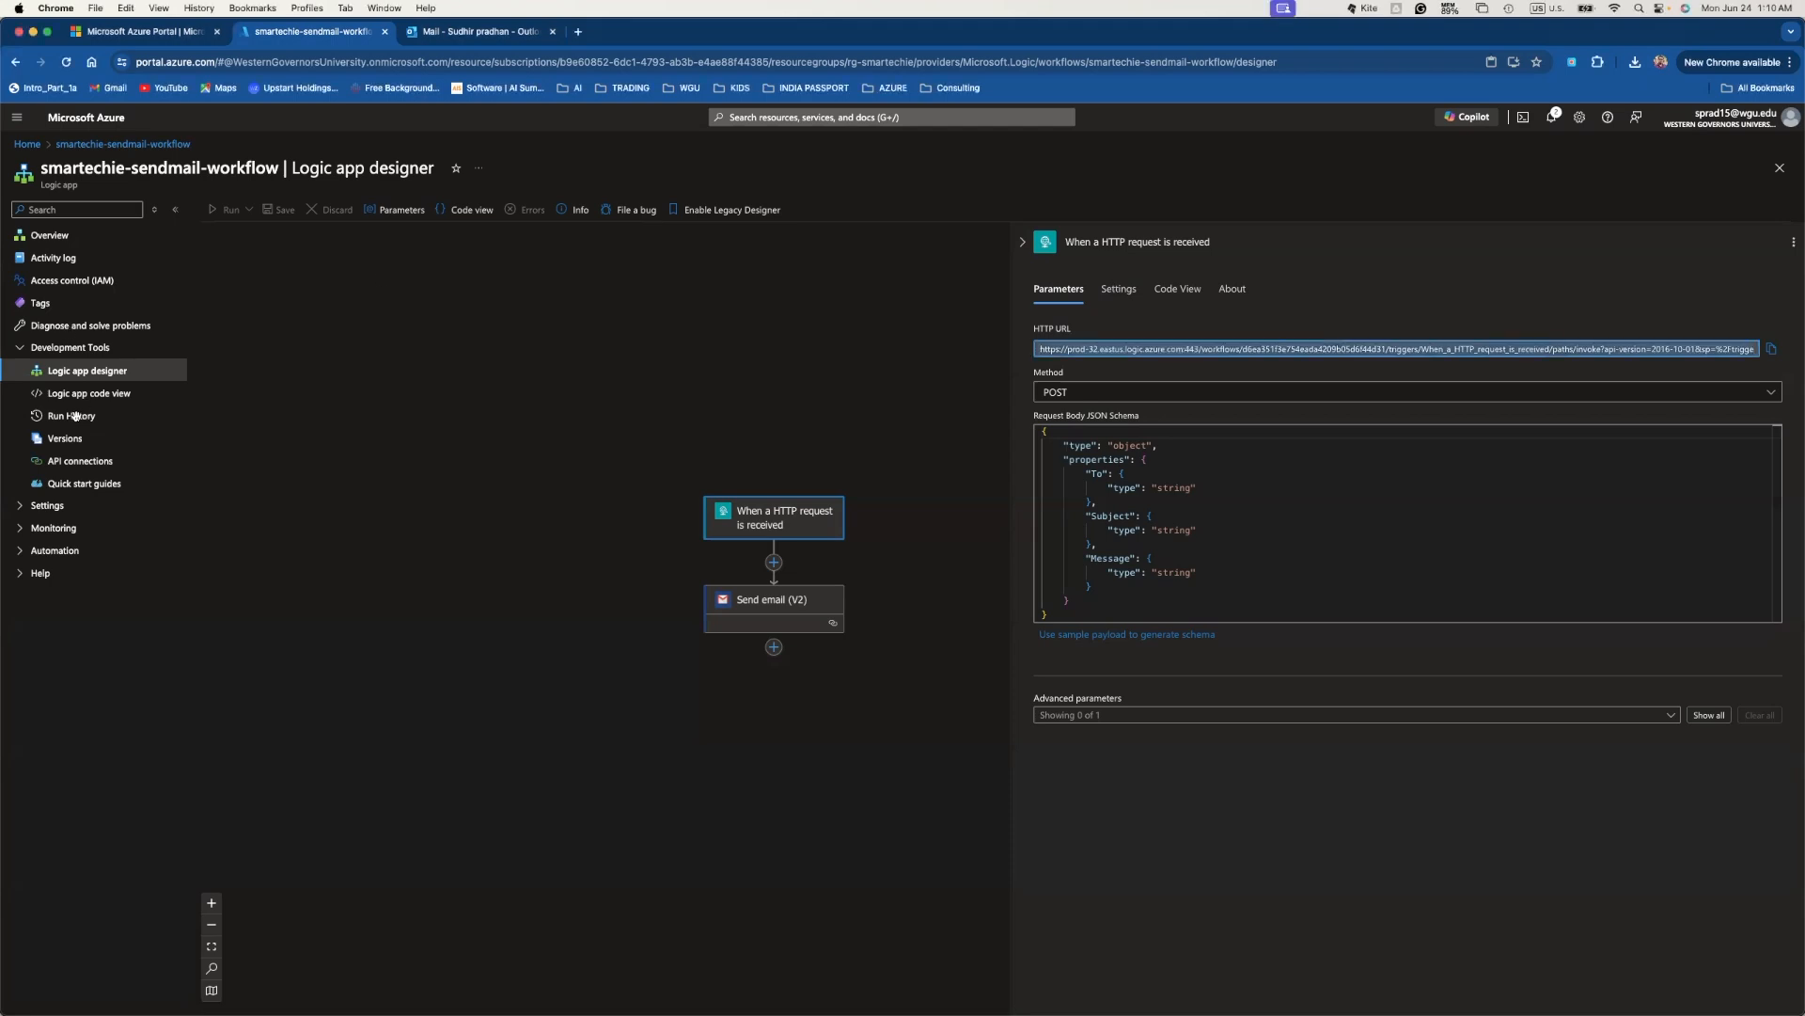
{"action": "left_click", "coordinate": [78, 418]}
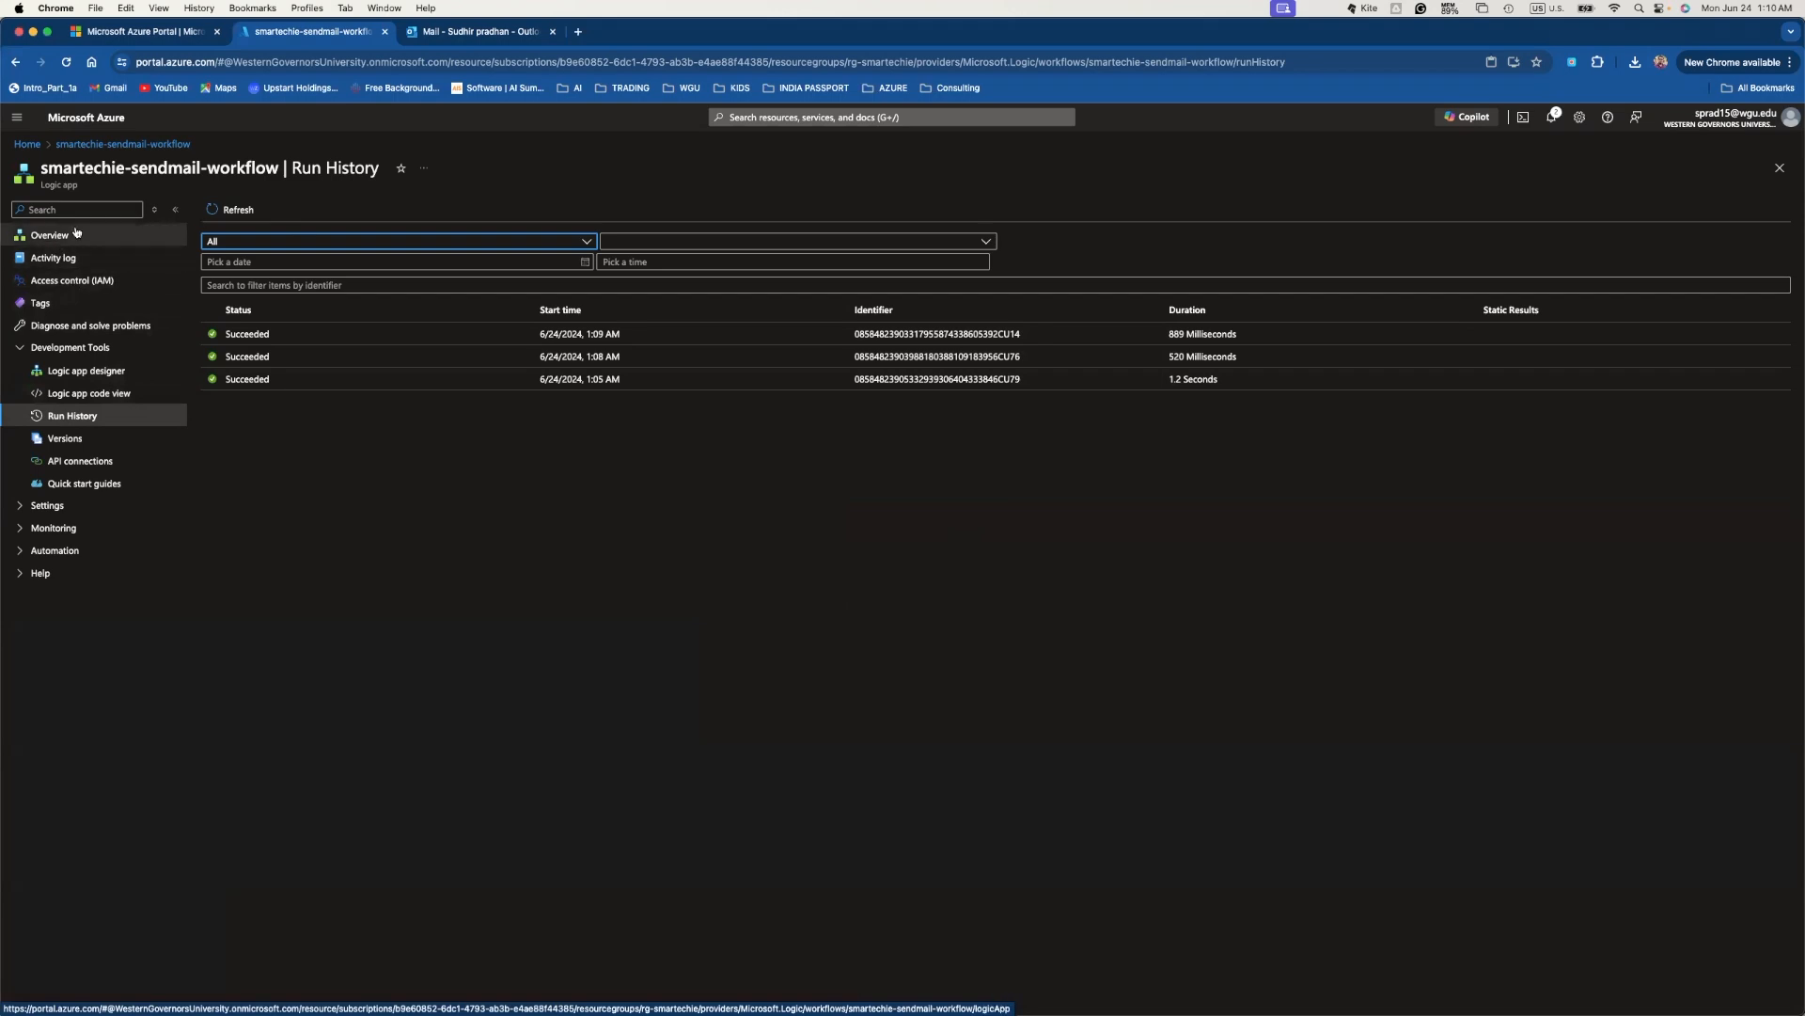
- Check the gmail API connection, then return to the designer to add a step after Send email (V2)
{"action": "left_click", "coordinate": [89, 465]}
{"action": "left_click", "coordinate": [225, 223]}
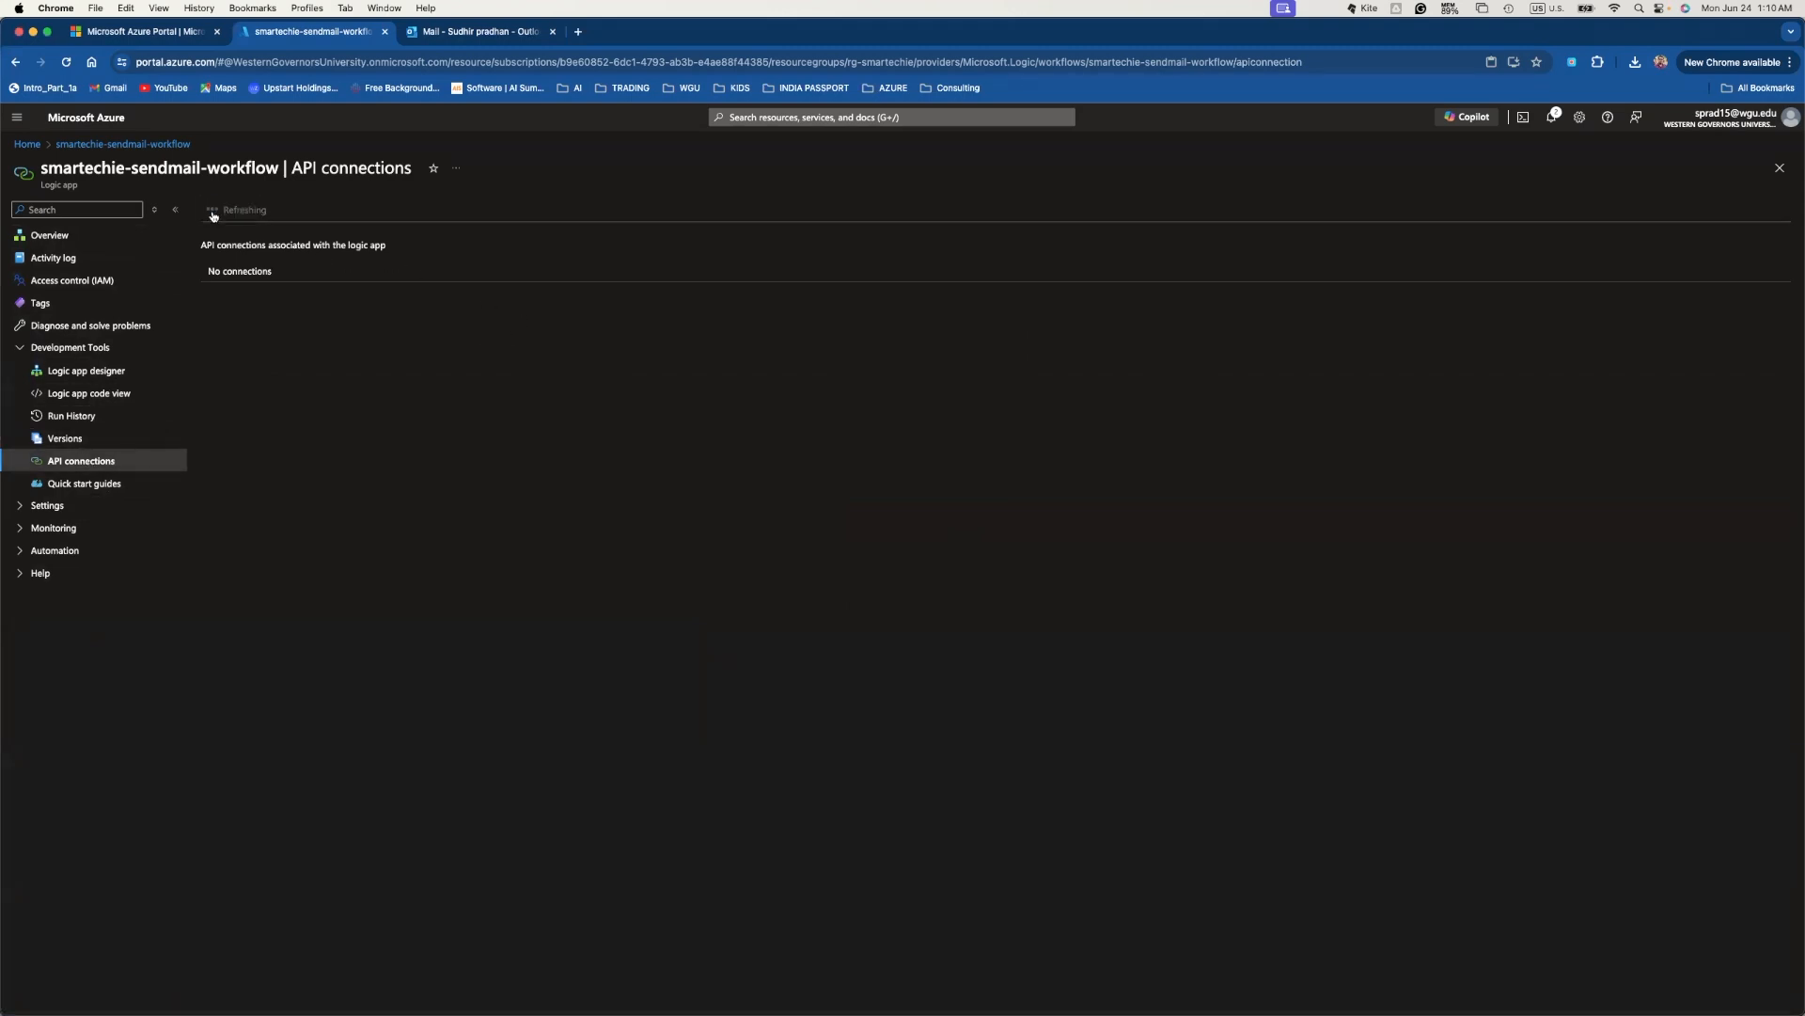
{"action": "left_click", "coordinate": [71, 374]}
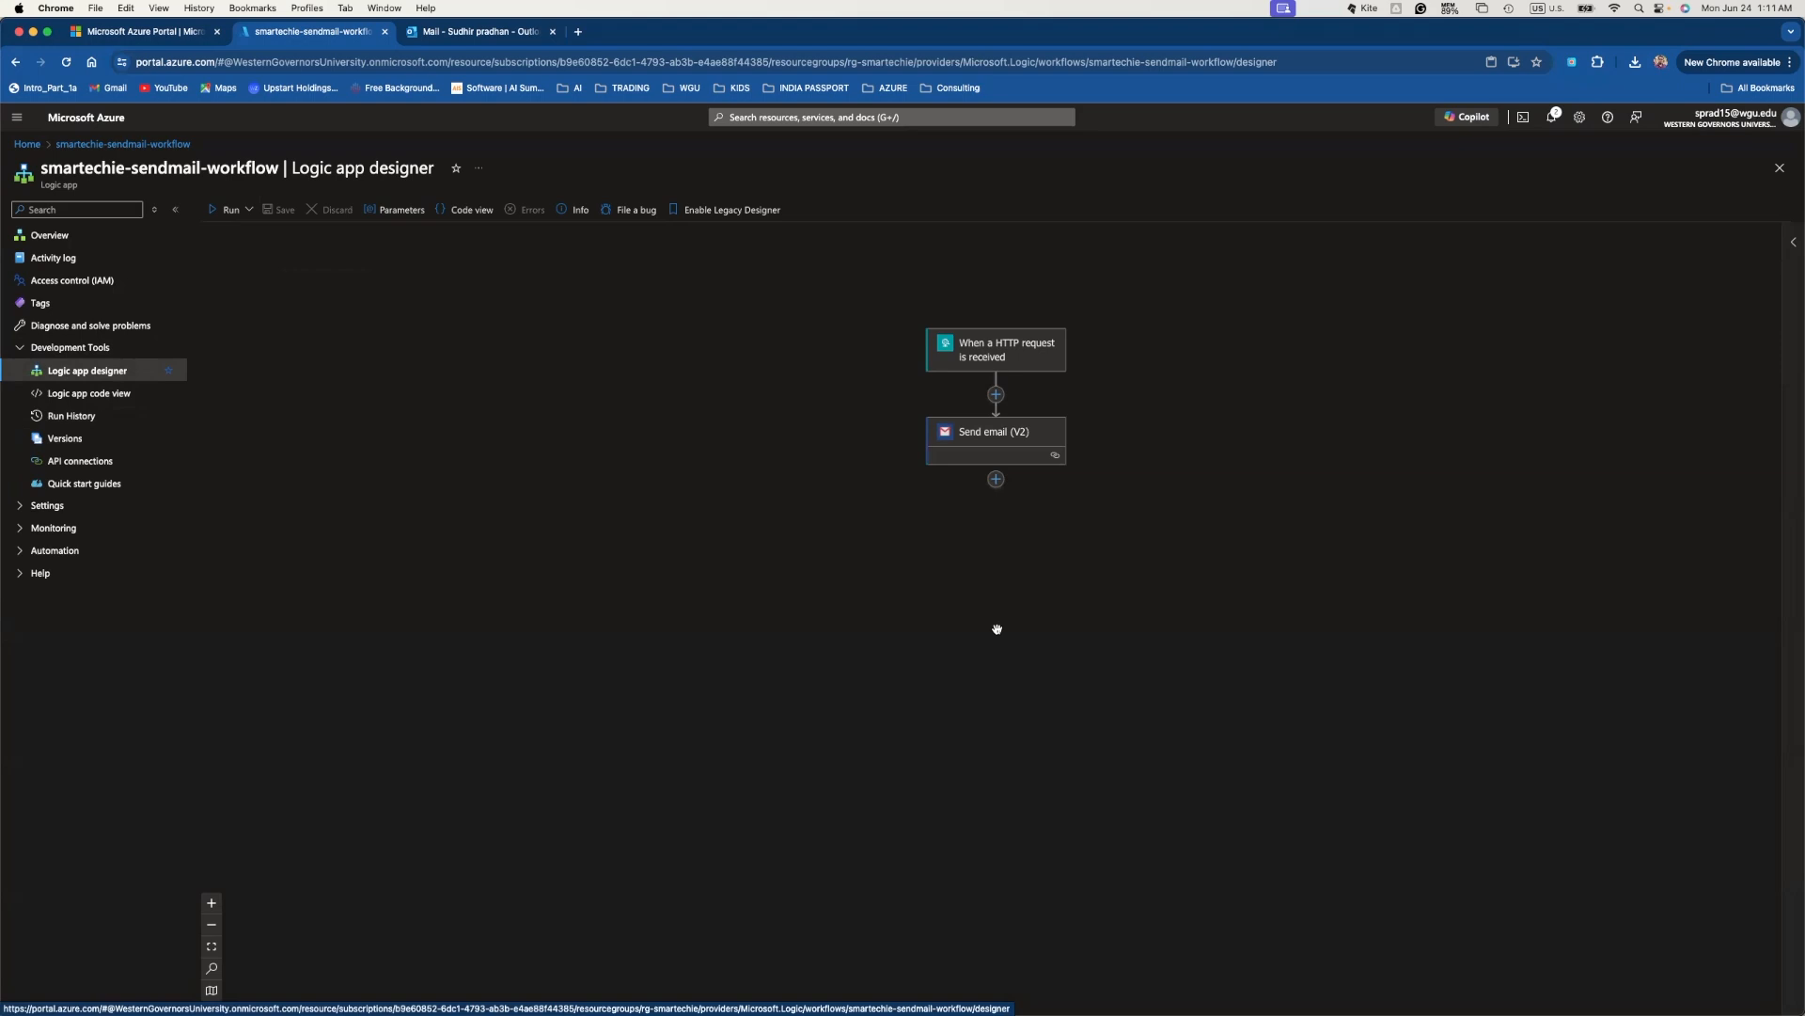
{"action": "left_click", "coordinate": [996, 478]}
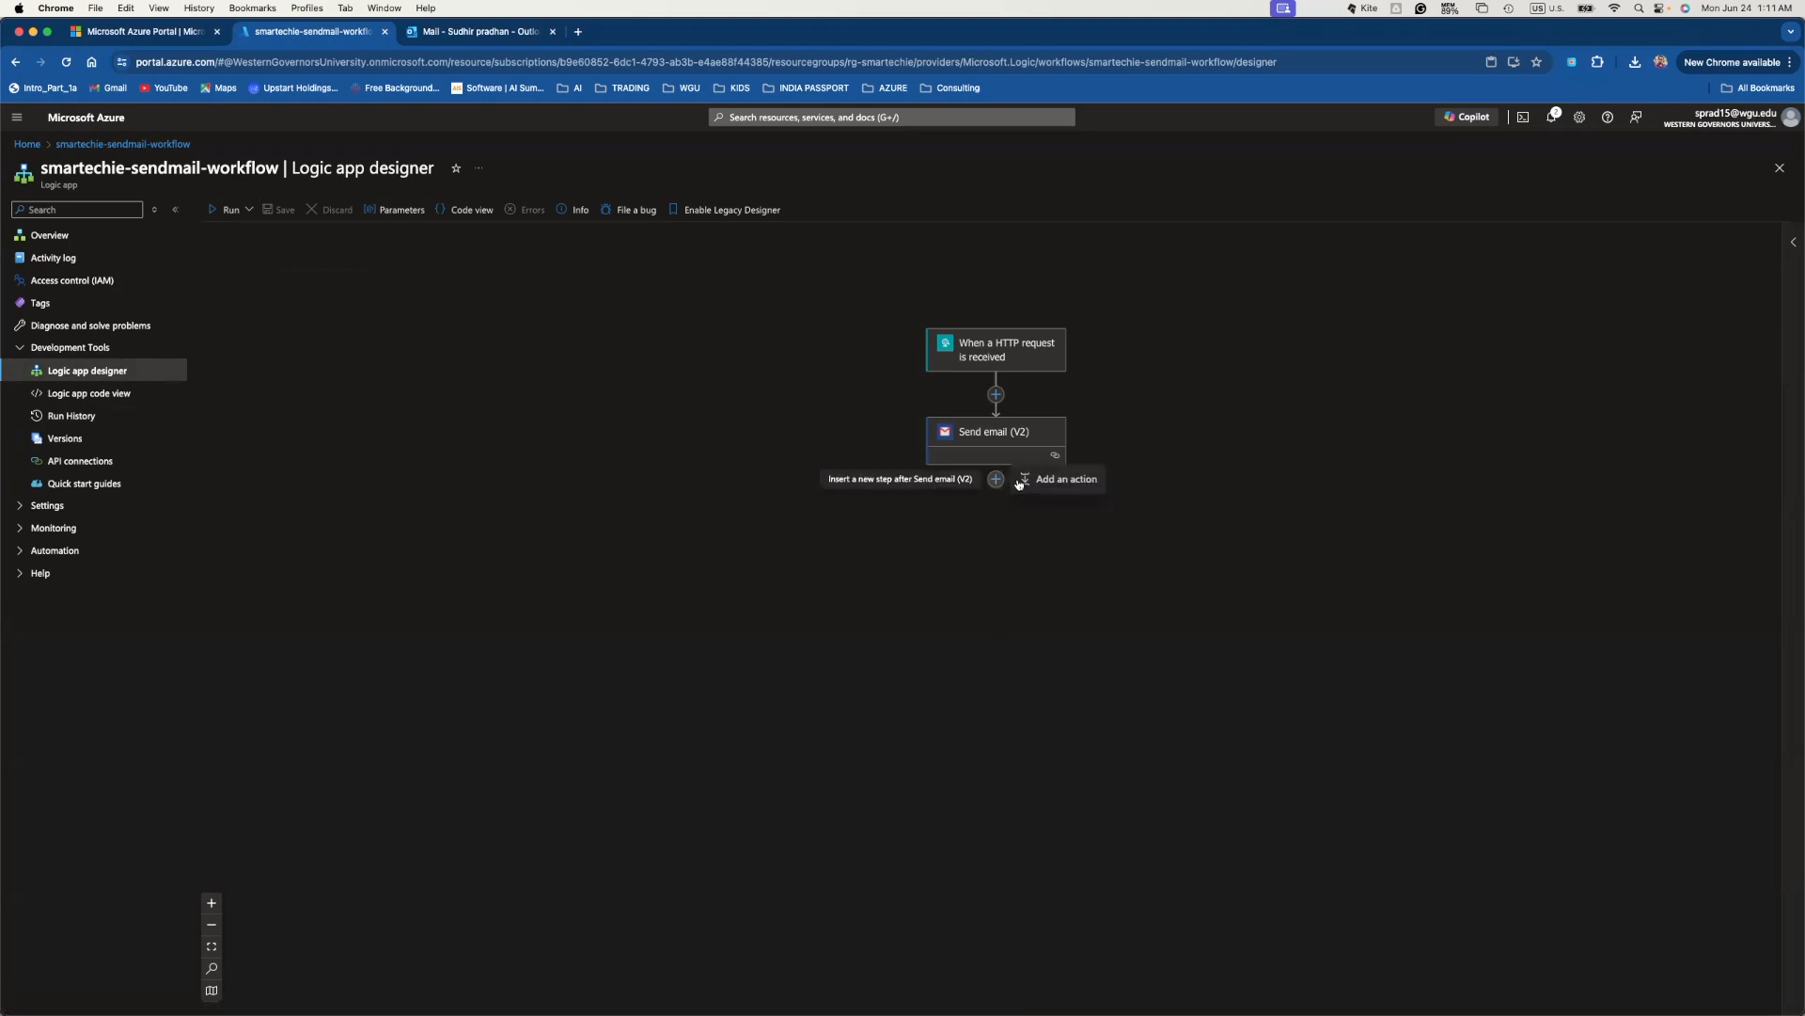